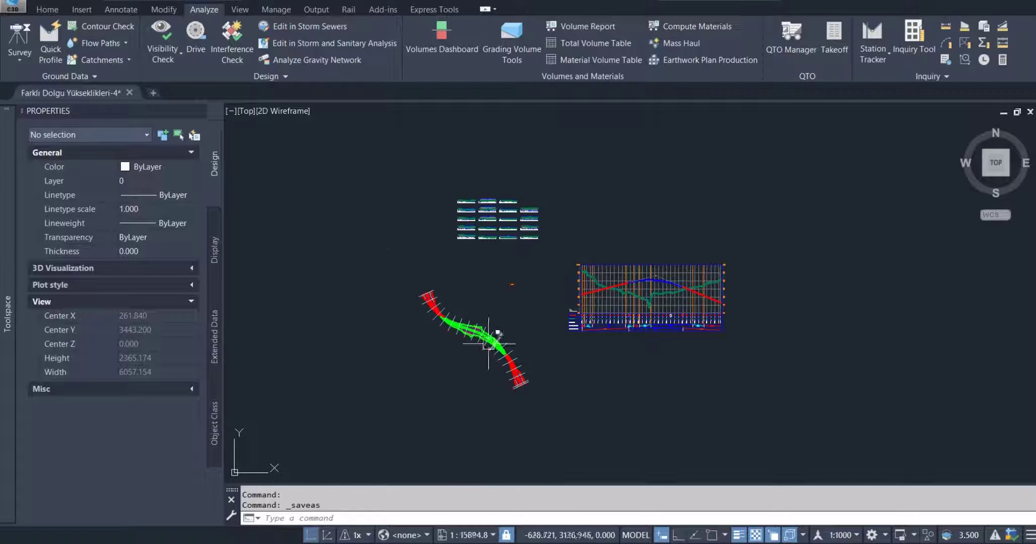
Step: Inspect the alignment, profile, assembly, section views and note text, then recentre the corridor
{"action": "scroll", "coordinate": [524, 297], "scroll_direction": "up", "scroll_amount": 2}
{"action": "scroll", "coordinate": [525, 297], "scroll_direction": "up", "scroll_amount": 3}
{"action": "mouse_move", "coordinate": [455, 337]}
{"action": "middle_mouse_down"}
{"action": "mouse_move", "coordinate": [526, 291]}
{"action": "mouse_move", "coordinate": [542, 301]}
{"action": "middle_mouse_up"}
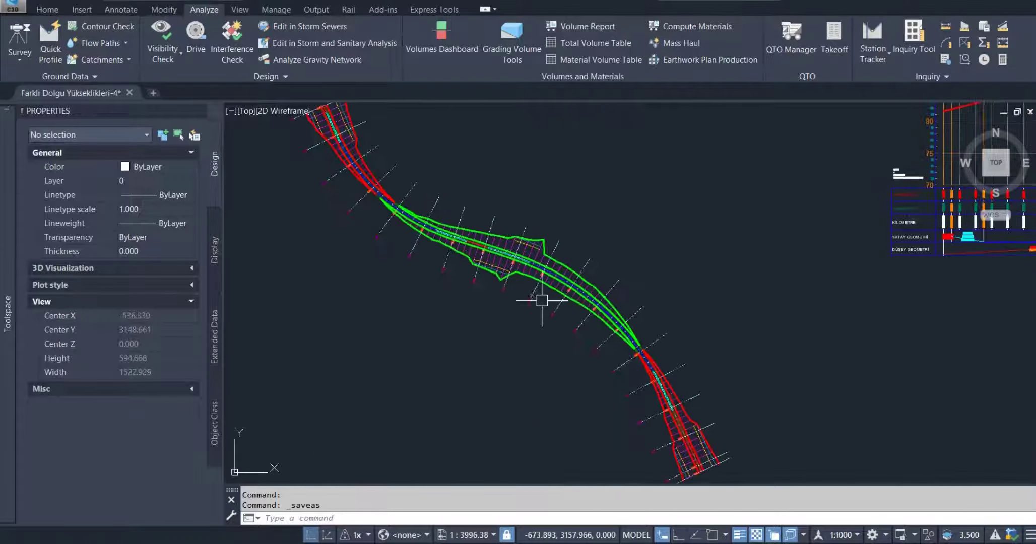
{"action": "middle_click_drag", "start_coordinate": [570, 267], "coordinate": [294, 352]}
{"action": "middle_click_drag", "start_coordinate": [689, 275], "coordinate": [527, 317]}
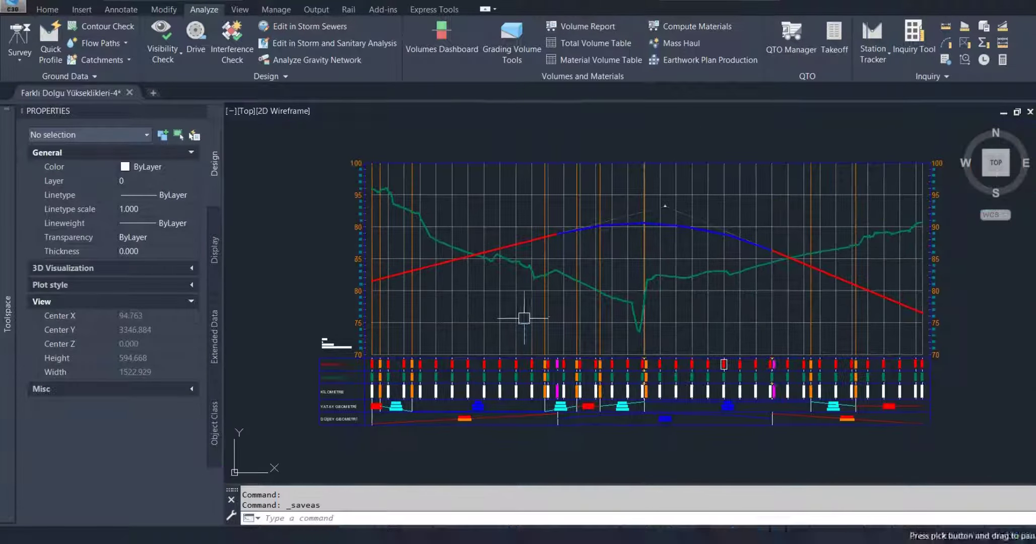
{"action": "scroll", "coordinate": [443, 253], "scroll_direction": "down", "scroll_amount": 3}
{"action": "scroll", "coordinate": [454, 363], "scroll_direction": "up", "scroll_amount": 3}
{"action": "middle_click_drag", "start_coordinate": [454, 363], "coordinate": [491, 338]}
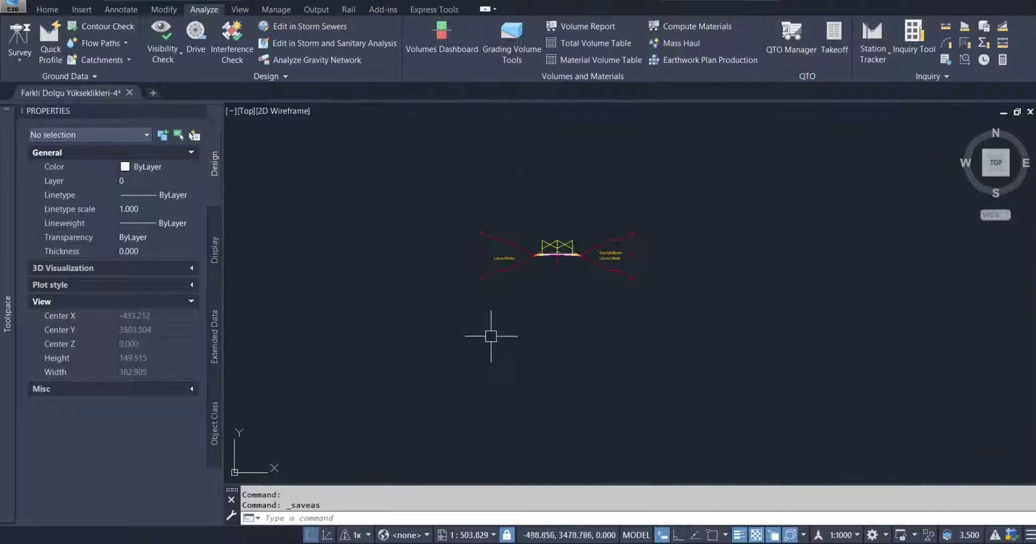
{"action": "scroll", "coordinate": [538, 274], "scroll_direction": "up", "scroll_amount": 3}
{"action": "middle_click_drag", "start_coordinate": [571, 236], "coordinate": [595, 264]}
{"action": "scroll", "coordinate": [595, 263], "scroll_direction": "up", "scroll_amount": 3}
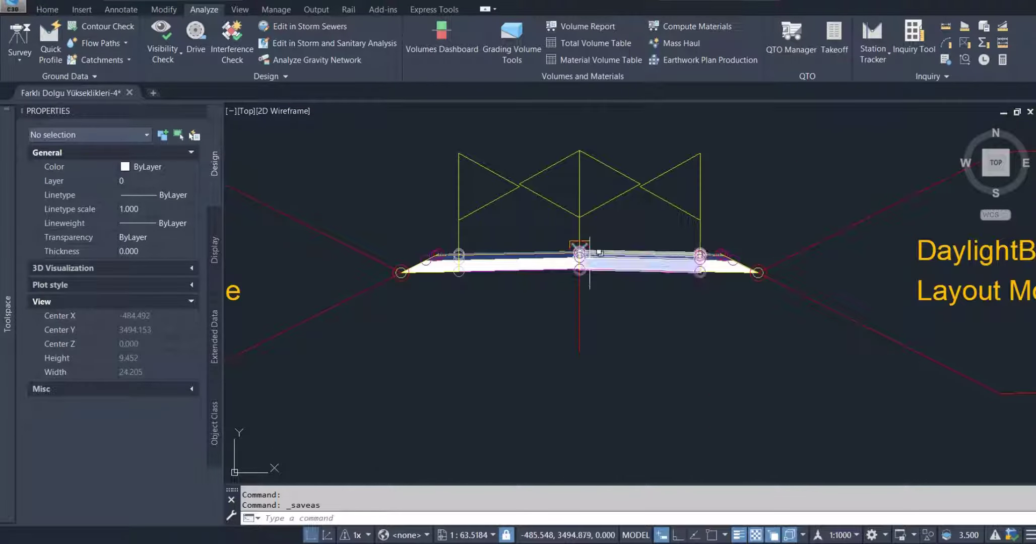
{"action": "scroll", "coordinate": [591, 264], "scroll_direction": "down", "scroll_amount": 3}
{"action": "scroll", "coordinate": [590, 264], "scroll_direction": "down", "scroll_amount": 5}
{"action": "middle_click_drag", "start_coordinate": [578, 199], "coordinate": [615, 304]}
{"action": "scroll", "coordinate": [531, 235], "scroll_direction": "down", "scroll_amount": 5}
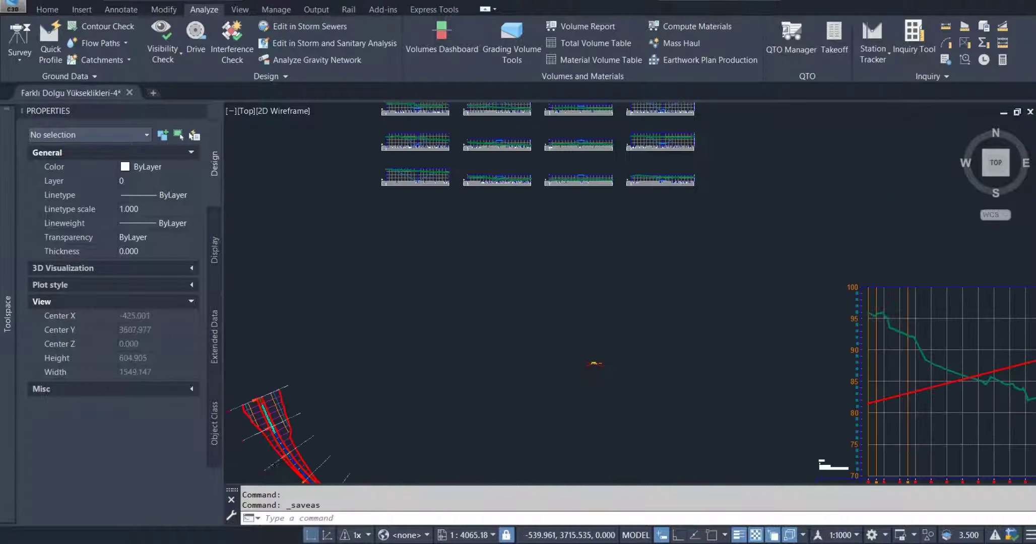
{"action": "scroll", "coordinate": [532, 217], "scroll_direction": "up", "scroll_amount": 5}
{"action": "scroll", "coordinate": [557, 226], "scroll_direction": "up", "scroll_amount": 5}
{"action": "scroll", "coordinate": [555, 234], "scroll_direction": "up", "scroll_amount": 5}
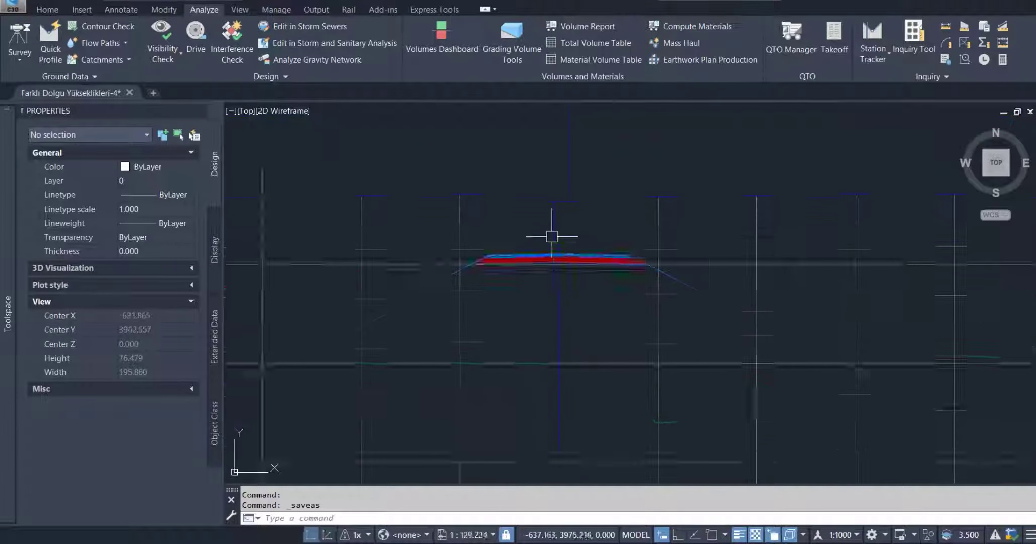
{"action": "scroll", "coordinate": [557, 268], "scroll_direction": "up", "scroll_amount": 3}
{"action": "scroll", "coordinate": [557, 270], "scroll_direction": "down", "scroll_amount": 5}
{"action": "scroll", "coordinate": [557, 274], "scroll_direction": "down", "scroll_amount": 3}
{"action": "middle_click_drag", "start_coordinate": [580, 308], "coordinate": [555, 296]}
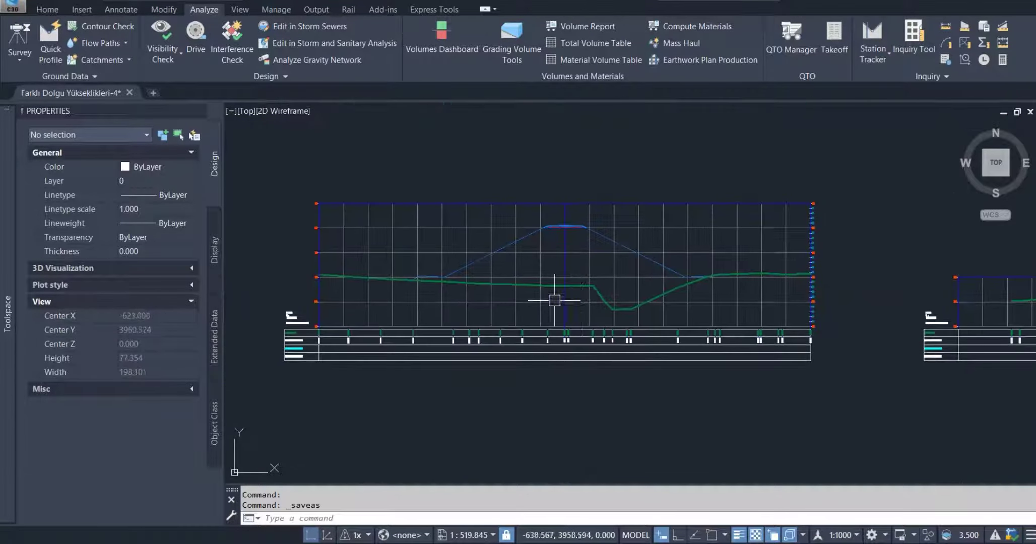
{"action": "scroll", "coordinate": [552, 296], "scroll_direction": "down", "scroll_amount": 8}
{"action": "scroll", "coordinate": [552, 295], "scroll_direction": "down", "scroll_amount": 5}
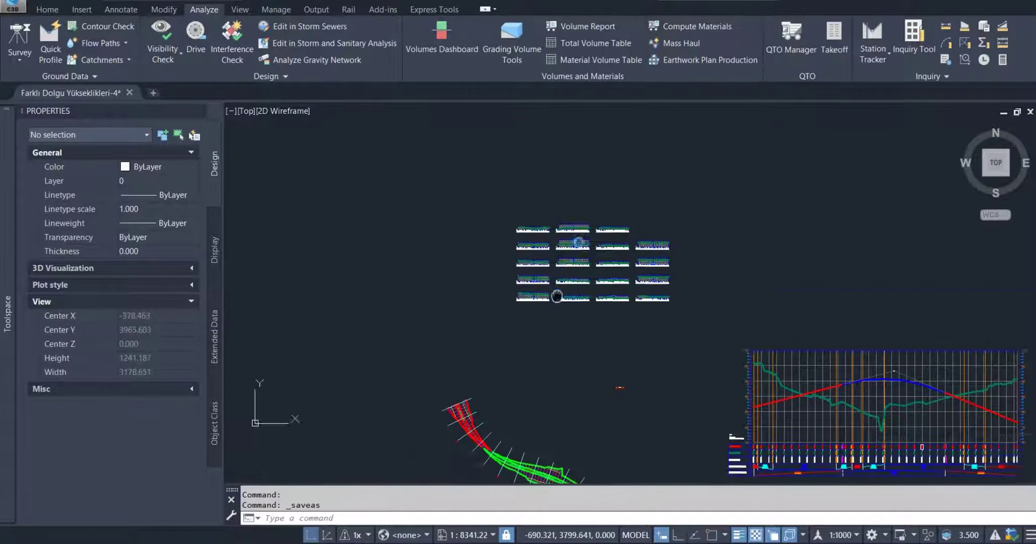
{"action": "scroll", "coordinate": [583, 238], "scroll_direction": "down", "scroll_amount": 5}
{"action": "middle_click_drag", "start_coordinate": [584, 238], "coordinate": [571, 297]}
{"action": "scroll", "coordinate": [504, 264], "scroll_direction": "up", "scroll_amount": 4}
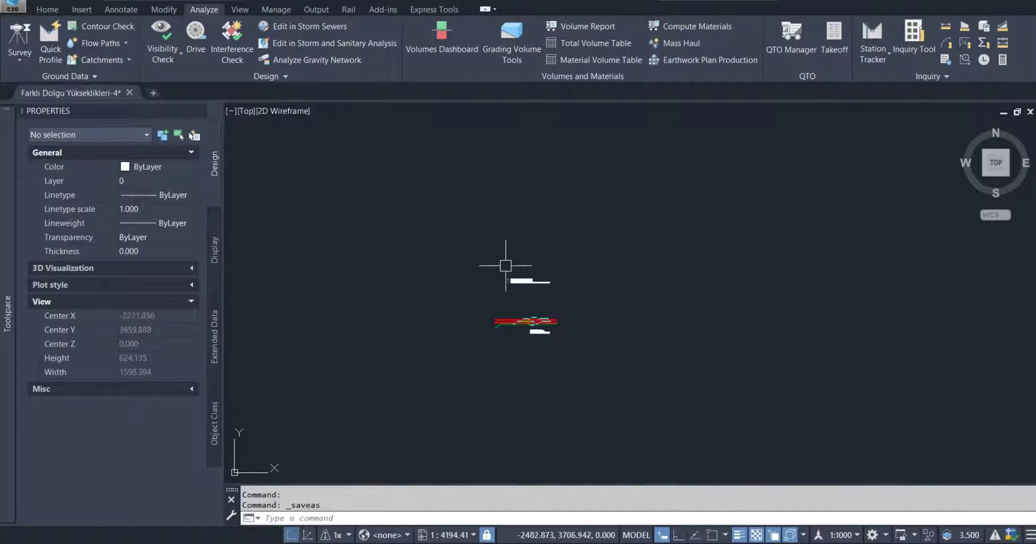
{"action": "scroll", "coordinate": [517, 285], "scroll_direction": "up", "scroll_amount": 5}
{"action": "scroll", "coordinate": [518, 285], "scroll_direction": "up", "scroll_amount": 5}
{"action": "left_click", "coordinate": [265, 222]}
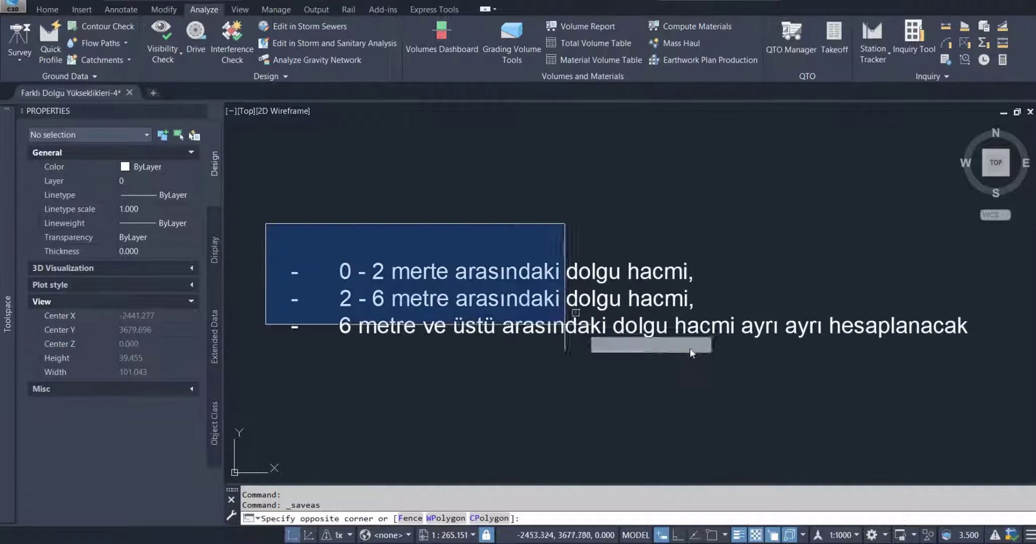
{"action": "left_click", "coordinate": [1019, 411]}
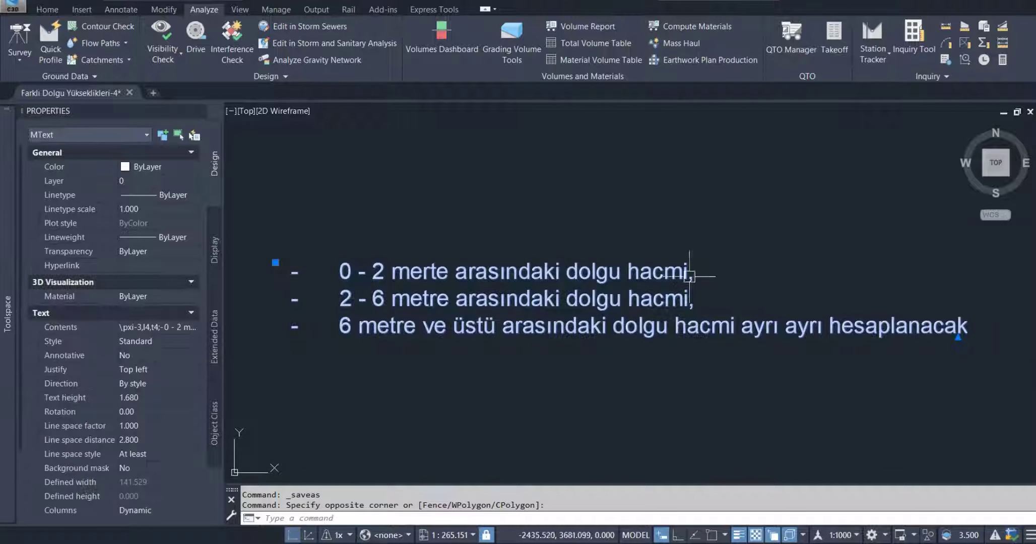
{"action": "key", "text": "Escape"}
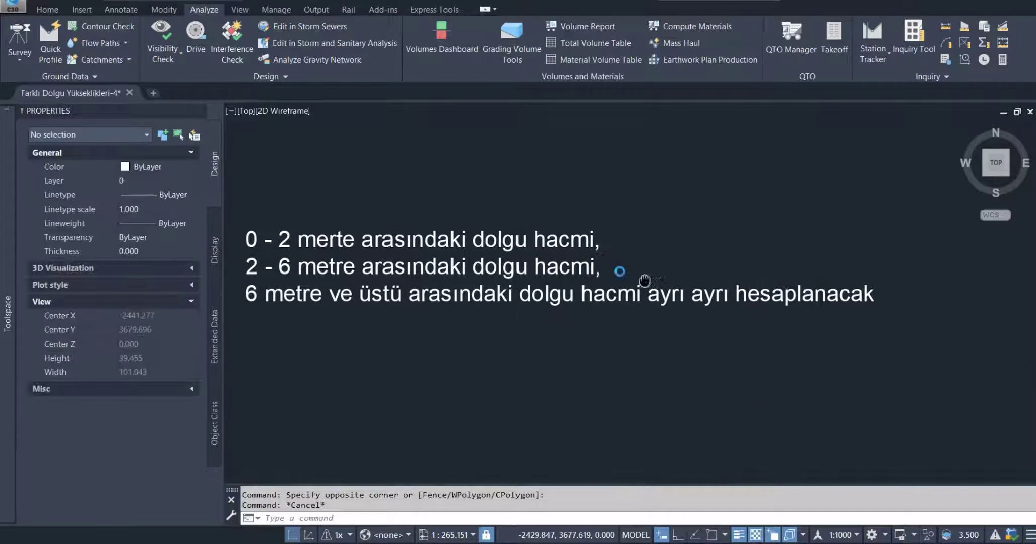
{"action": "scroll", "coordinate": [652, 208], "scroll_direction": "down", "scroll_amount": 8}
{"action": "scroll", "coordinate": [581, 251], "scroll_direction": "down", "scroll_amount": 6}
{"action": "middle_click_drag", "start_coordinate": [784, 290], "coordinate": [578, 283]}
{"action": "scroll", "coordinate": [557, 326], "scroll_direction": "up", "scroll_amount": 4}
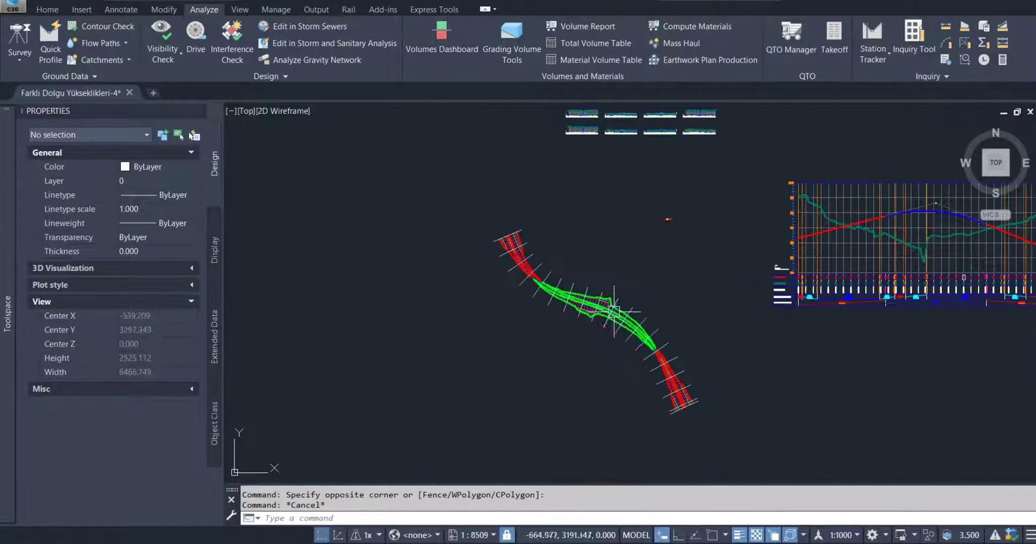
{"action": "scroll", "coordinate": [557, 326], "scroll_direction": "up", "scroll_amount": 2}
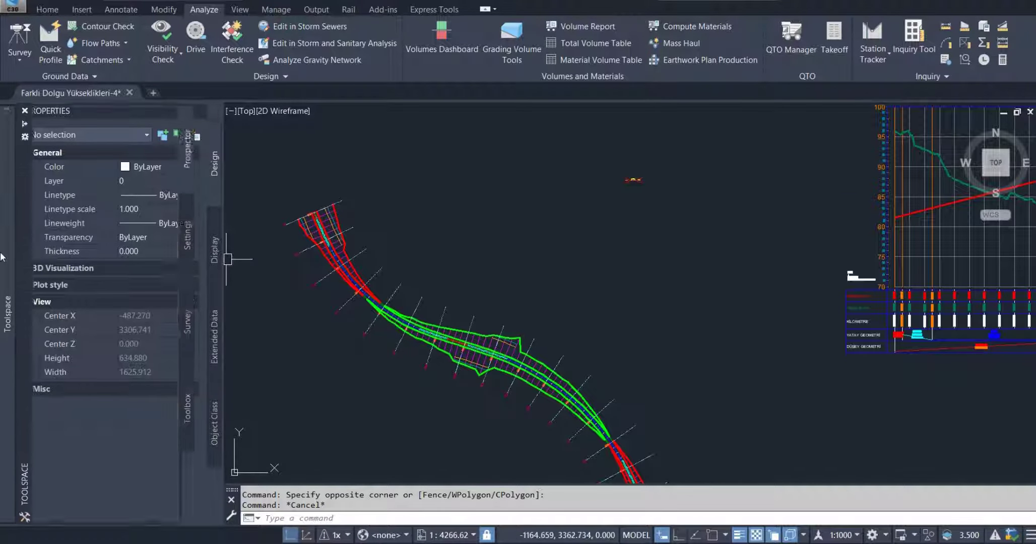
Step: Add corridor surface Yüzey-Terasman to Koridor using Datum links and Bottom Links overhang correction
{"action": "double_click", "coordinate": [101, 293]}
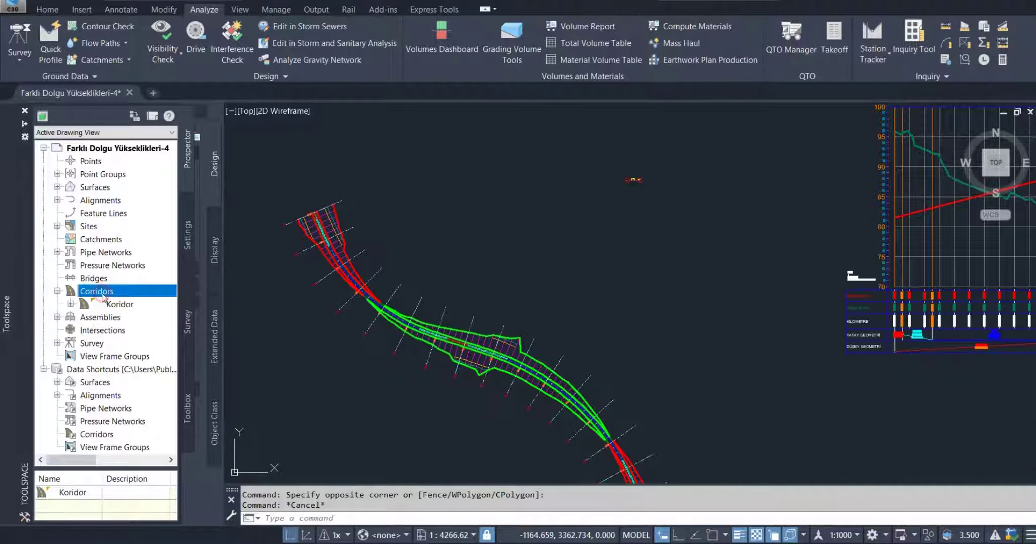
{"action": "right_click", "coordinate": [116, 305]}
{"action": "left_click", "coordinate": [149, 303]}
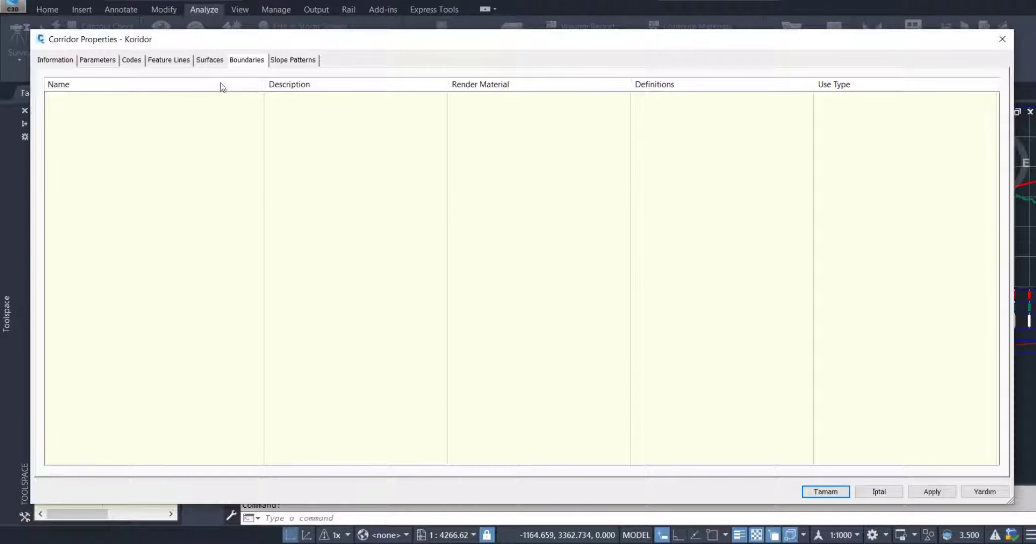
{"action": "left_click", "coordinate": [210, 60]}
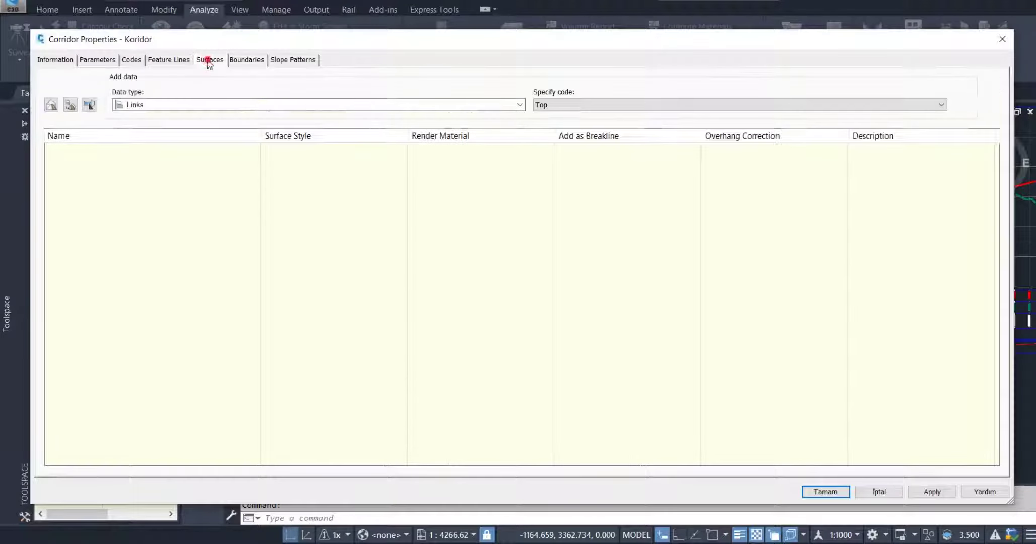
{"action": "left_click", "coordinate": [51, 105]}
{"action": "double_click", "coordinate": [176, 154]}
{"action": "type", "text": "Yüzey-Terasman"}
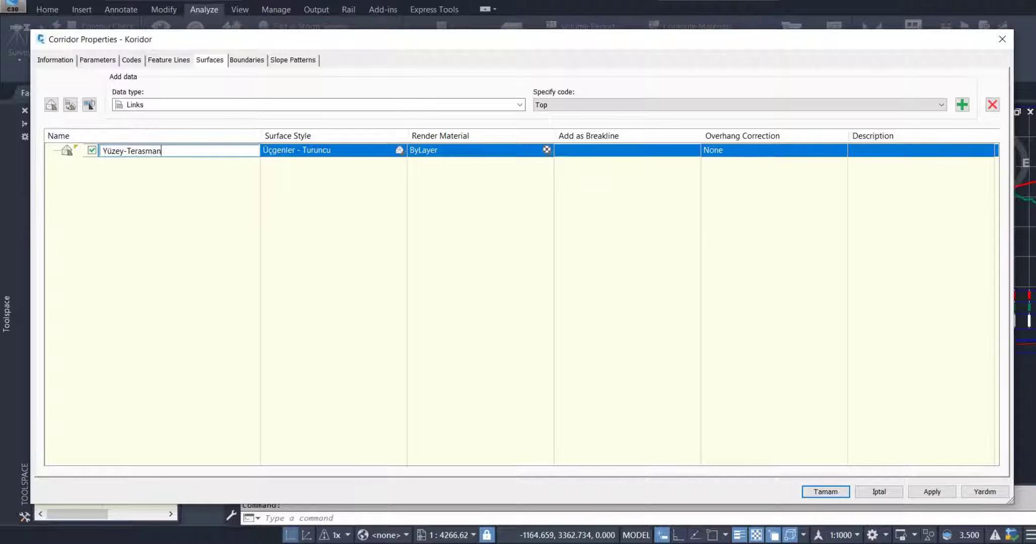
{"action": "key", "text": "Return"}
{"action": "left_click", "coordinate": [543, 105]}
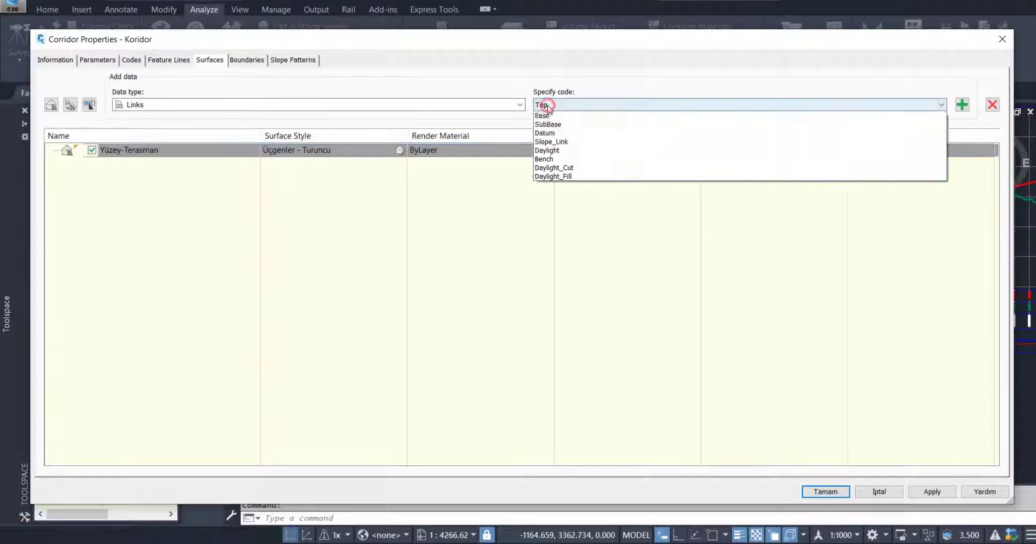
{"action": "left_click", "coordinate": [736, 171]}
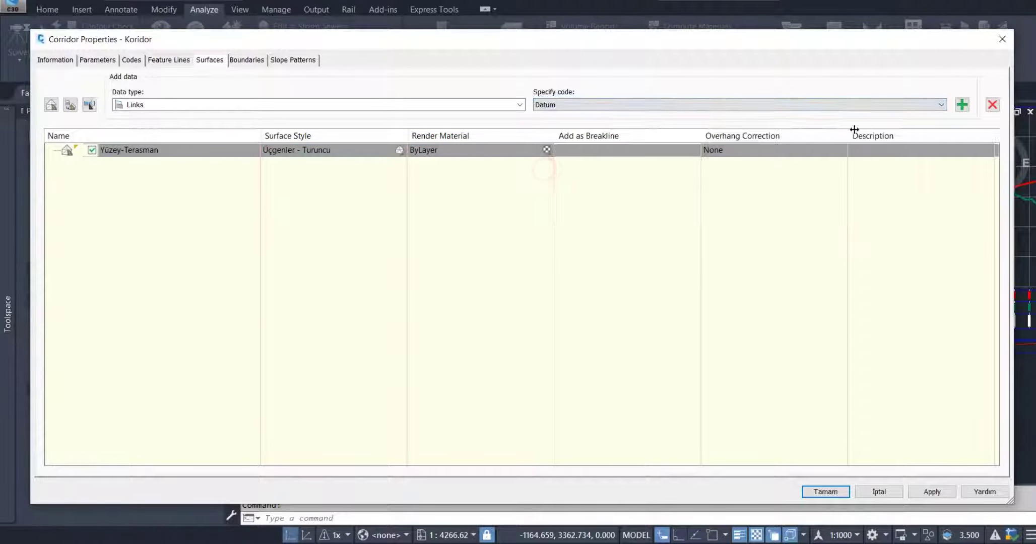
{"action": "left_click", "coordinate": [962, 106]}
{"action": "left_click", "coordinate": [721, 150]}
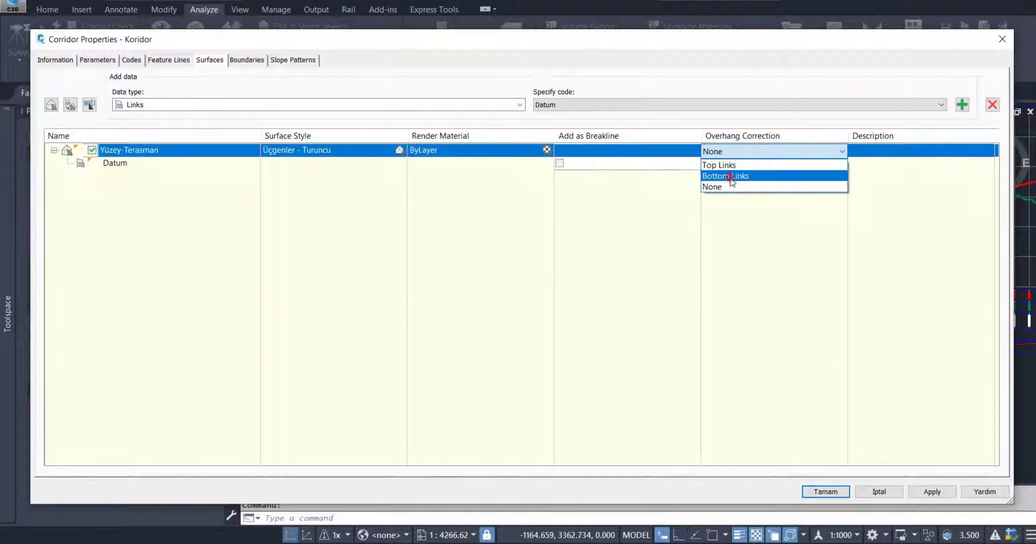
{"action": "left_click", "coordinate": [731, 177]}
Step: Give Yüzey-Terasman a Corridor Shrinkwrap outside boundary and apply the corridor properties
{"action": "left_click", "coordinate": [256, 63]}
{"action": "left_click", "coordinate": [131, 98]}
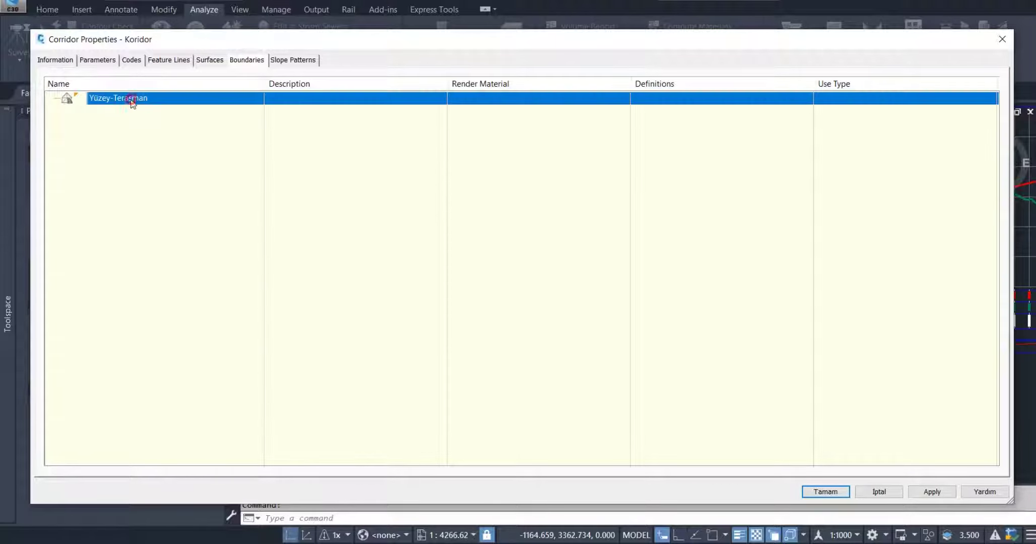
{"action": "right_click", "coordinate": [131, 99]}
{"action": "left_click", "coordinate": [166, 107]}
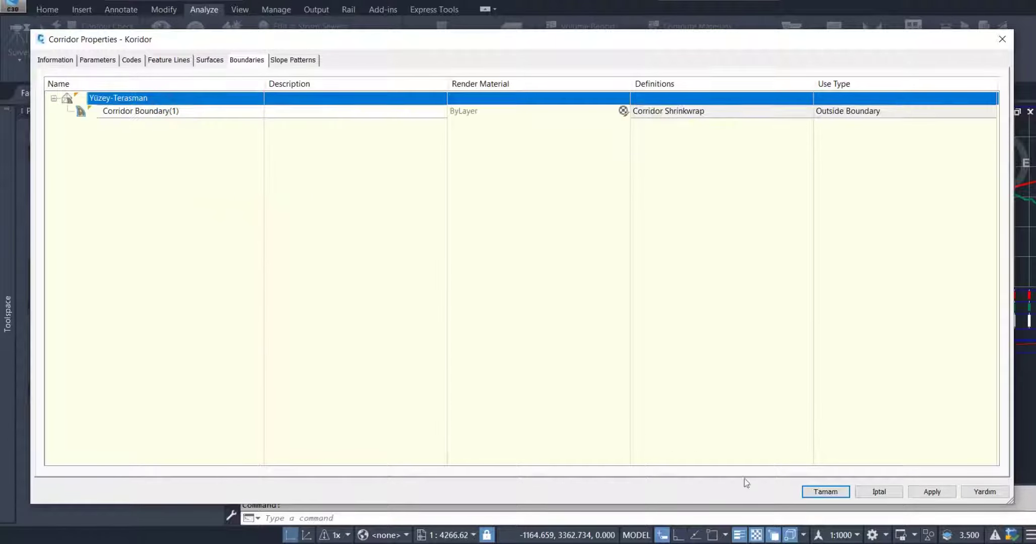
{"action": "left_click", "coordinate": [822, 492]}
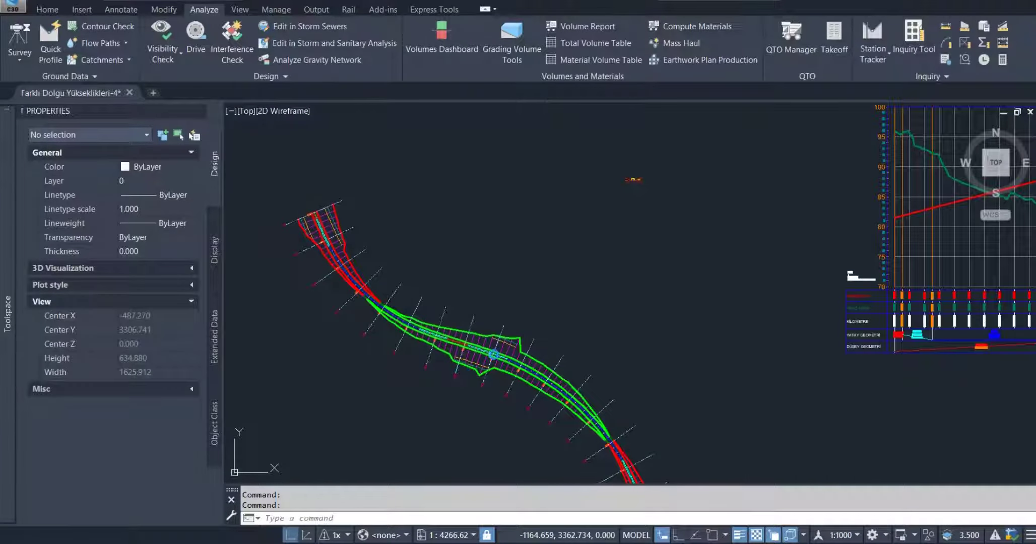
Step: Add Koridor Yüzey-Terasman as a section source with the Cyan style for the 0+400 view
{"action": "key", "text": "Escape"}
{"action": "middle_click_drag", "start_coordinate": [545, 165], "coordinate": [546, 437]}
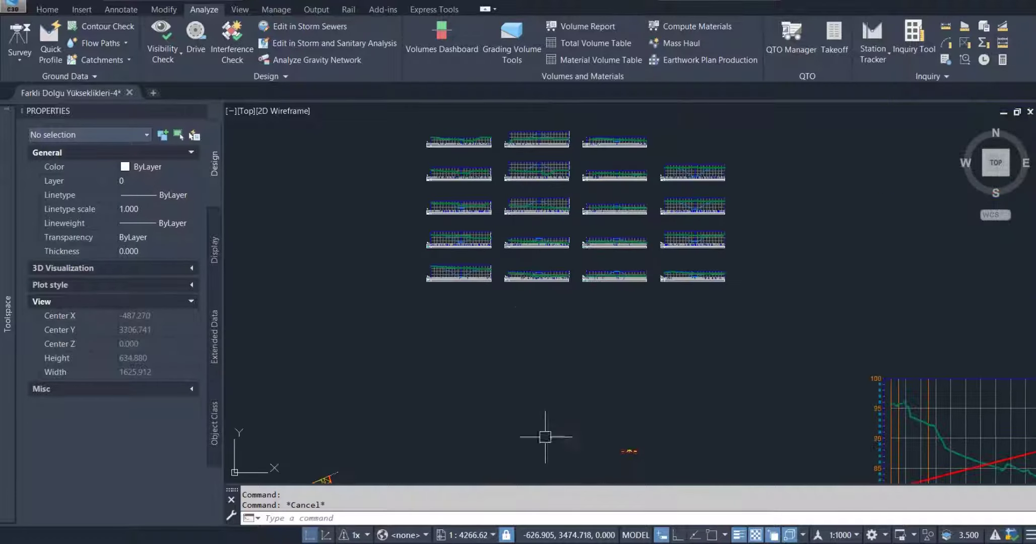
{"action": "scroll", "coordinate": [542, 169], "scroll_direction": "up", "scroll_amount": 8}
{"action": "left_click", "coordinate": [634, 220]}
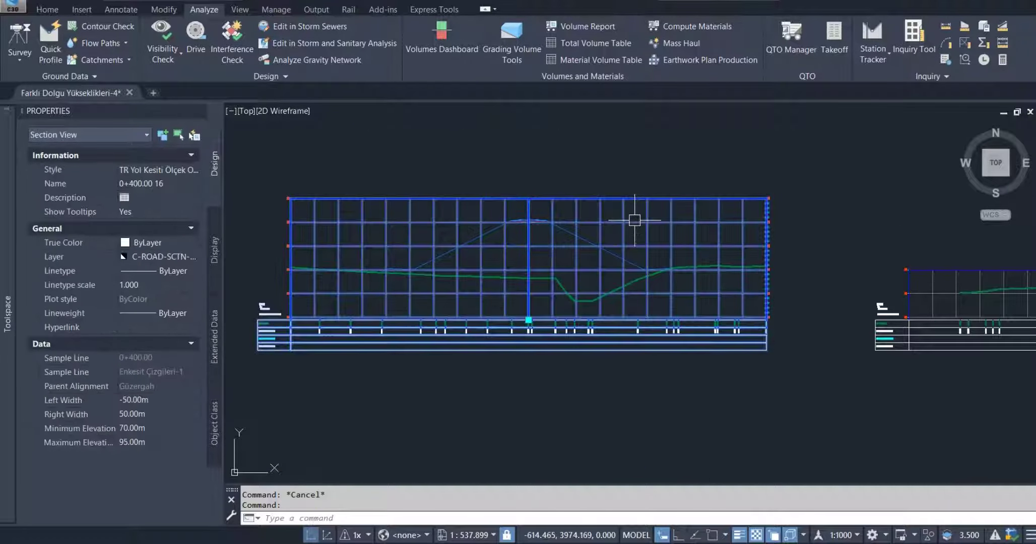
{"action": "left_click", "coordinate": [291, 43]}
{"action": "left_click", "coordinate": [167, 136]}
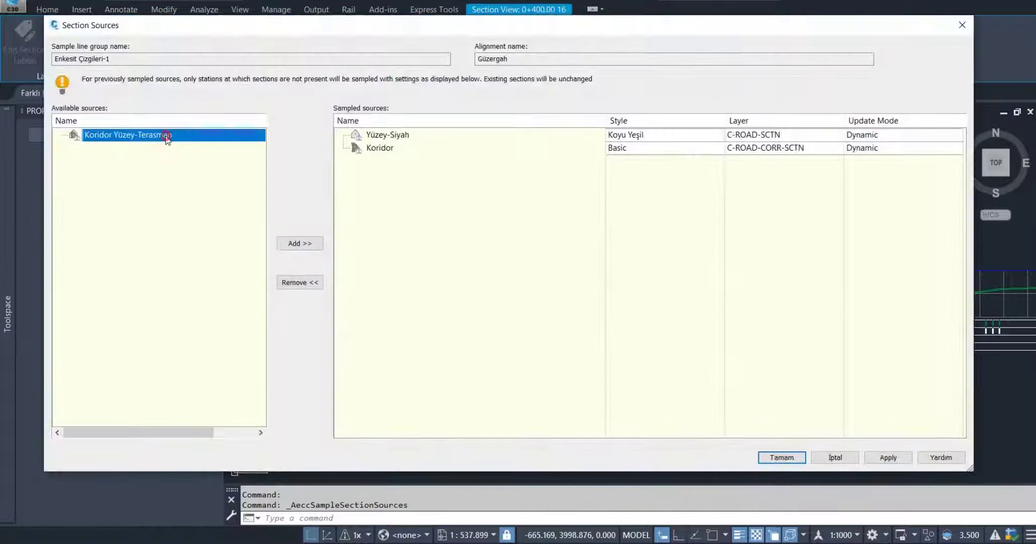
{"action": "left_click", "coordinate": [299, 243]}
{"action": "left_click", "coordinate": [625, 162]}
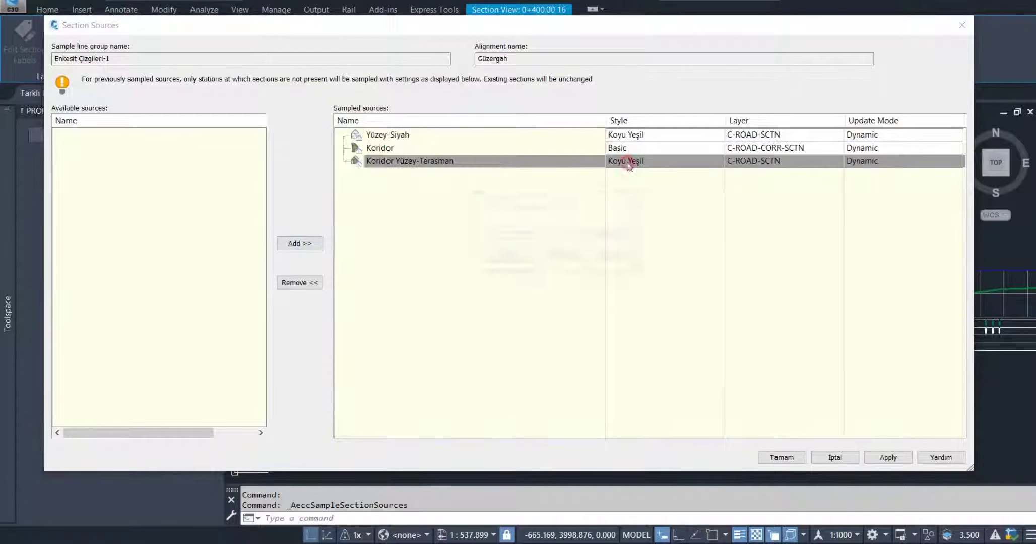
{"action": "left_click", "coordinate": [519, 233]}
{"action": "left_click", "coordinate": [518, 267]}
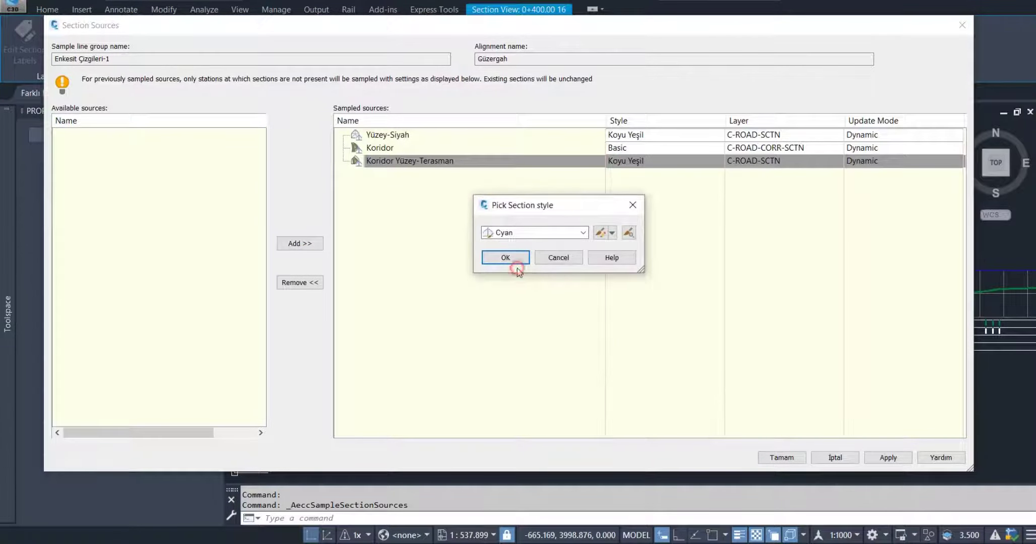
{"action": "left_click", "coordinate": [505, 257]}
{"action": "left_click", "coordinate": [768, 459]}
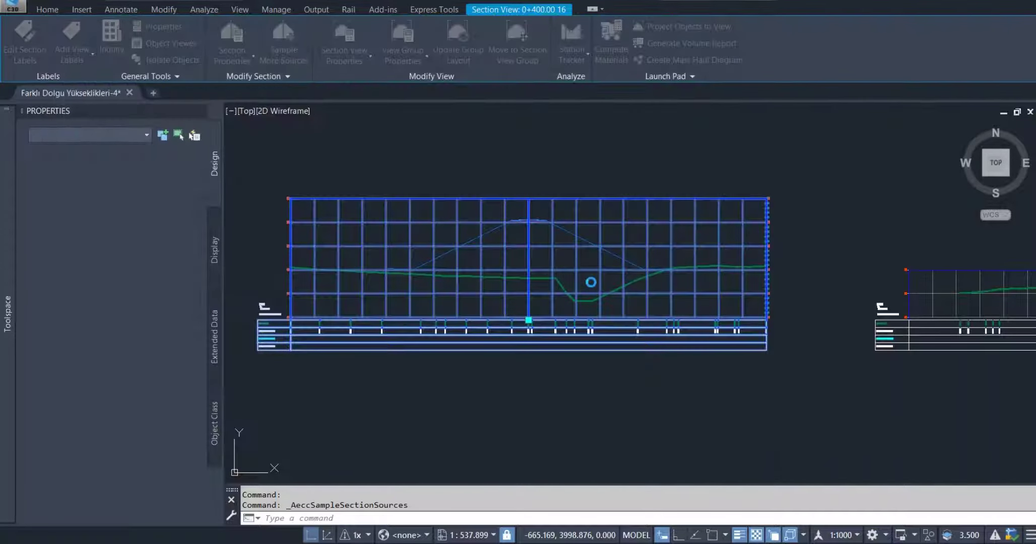
Step: Zoom in on a single section view to check the new cyan surface line
{"action": "scroll", "coordinate": [542, 267], "scroll_direction": "up", "scroll_amount": 3}
{"action": "key", "text": "Escape"}
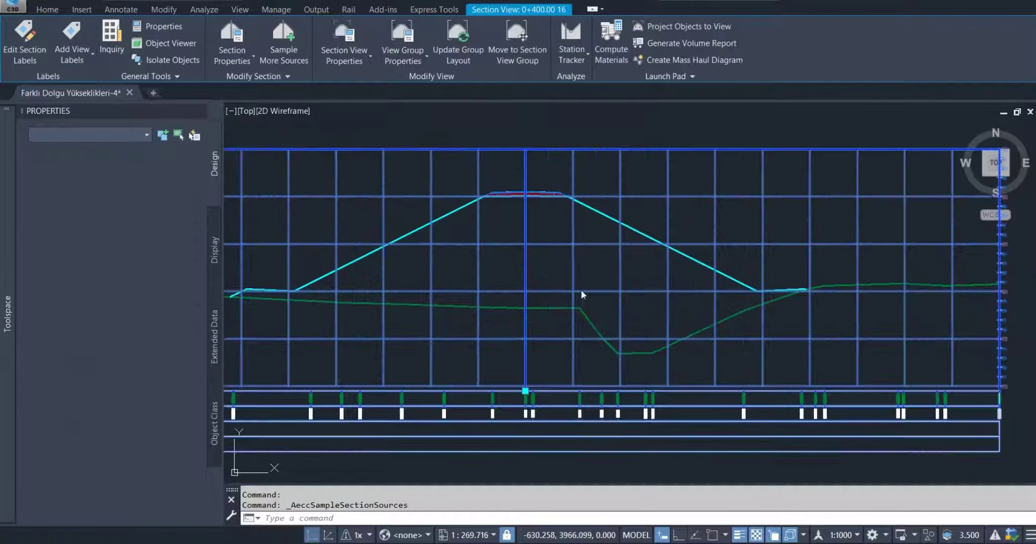
{"action": "middle_click_drag", "start_coordinate": [581, 290], "coordinate": [569, 271]}
{"action": "scroll", "coordinate": [570, 270], "scroll_direction": "down", "scroll_amount": 5}
{"action": "scroll", "coordinate": [554, 252], "scroll_direction": "down", "scroll_amount": 8}
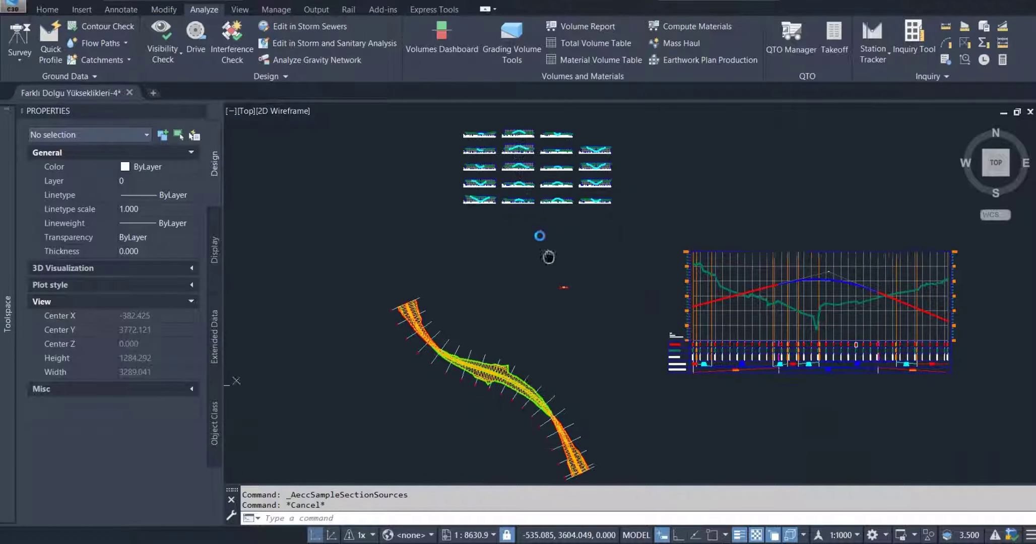
{"action": "scroll", "coordinate": [554, 278], "scroll_direction": "up", "scroll_amount": 5}
{"action": "scroll", "coordinate": [527, 261], "scroll_direction": "up", "scroll_amount": 4}
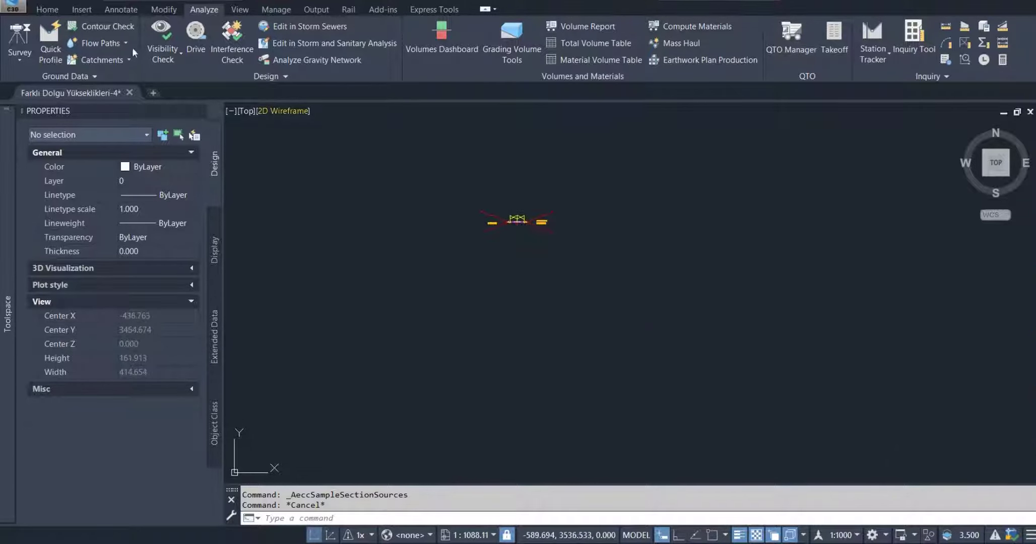
Step: Create assembly 'TK. Dolgu Tabakala' and place its baseline in the drawing
{"action": "left_click", "coordinate": [58, 10]}
{"action": "left_click", "coordinate": [362, 43]}
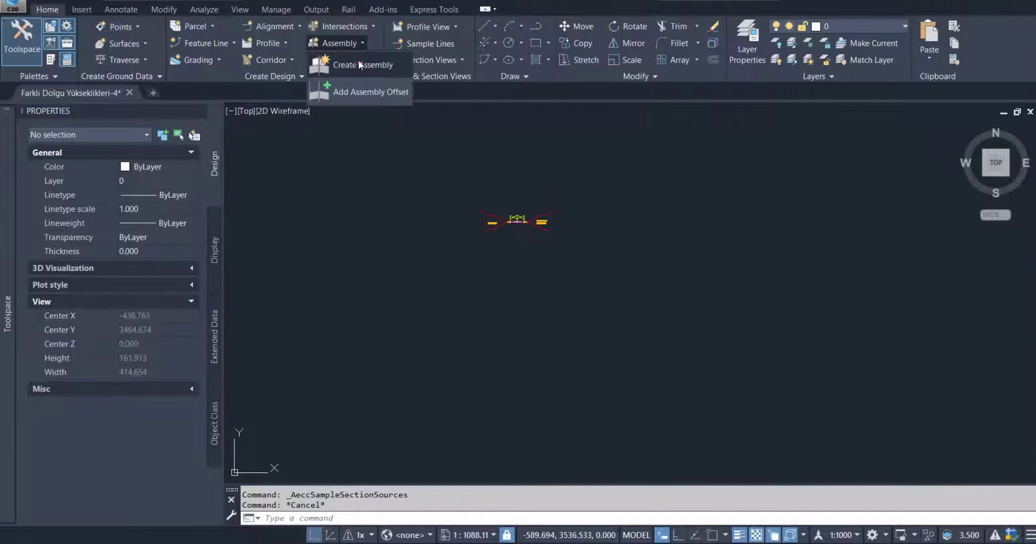
{"action": "left_click_drag", "start_coordinate": [543, 179], "coordinate": [484, 186]}
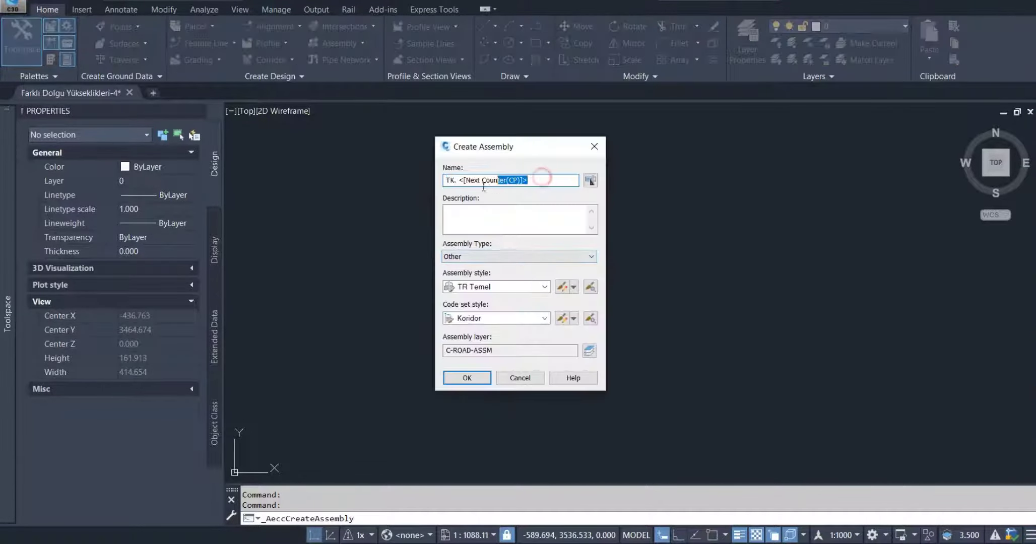
{"action": "type", "text": "Dolgu Tabakaları"}
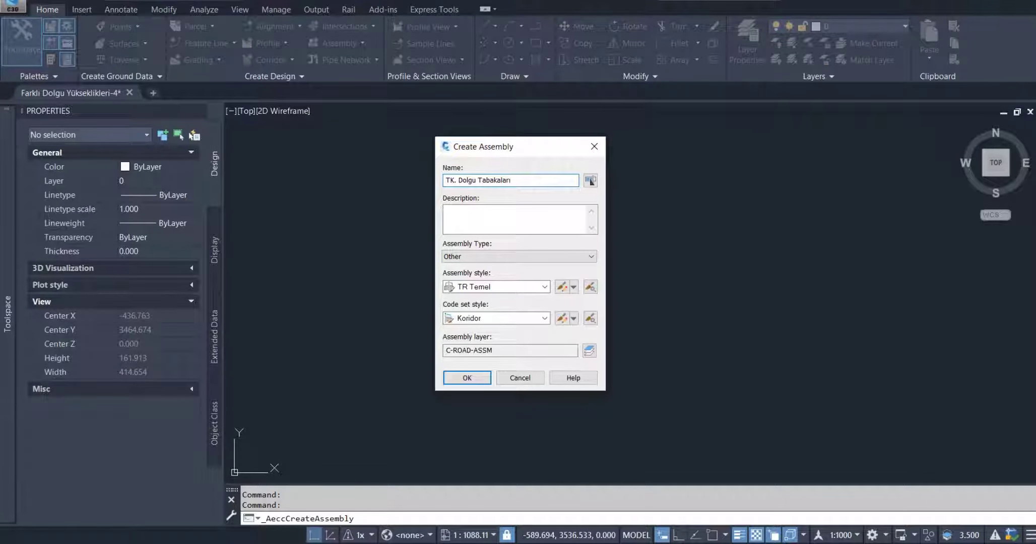
{"action": "key", "text": "Return"}
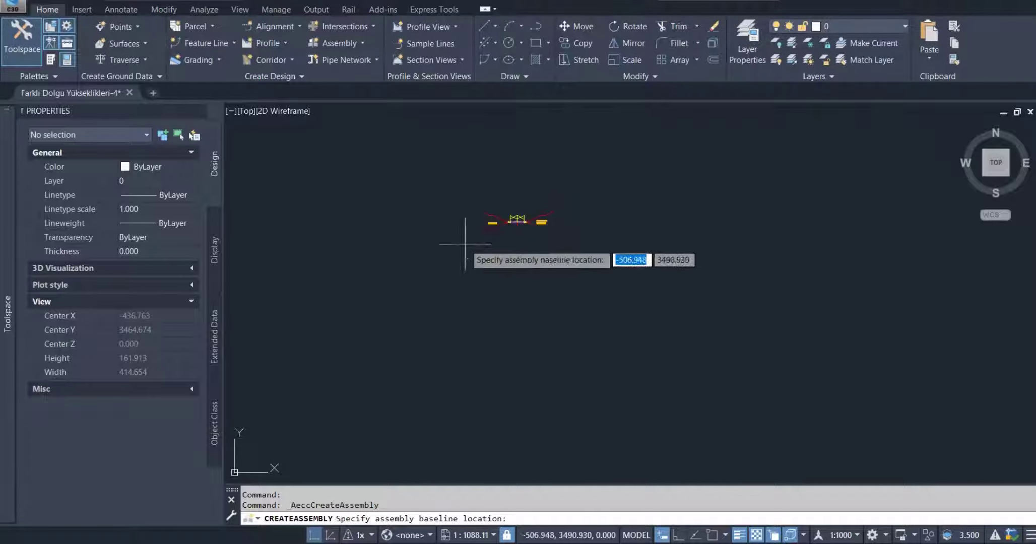
{"action": "left_click", "coordinate": [514, 284]}
{"action": "scroll", "coordinate": [517, 280], "scroll_direction": "down", "scroll_amount": 3}
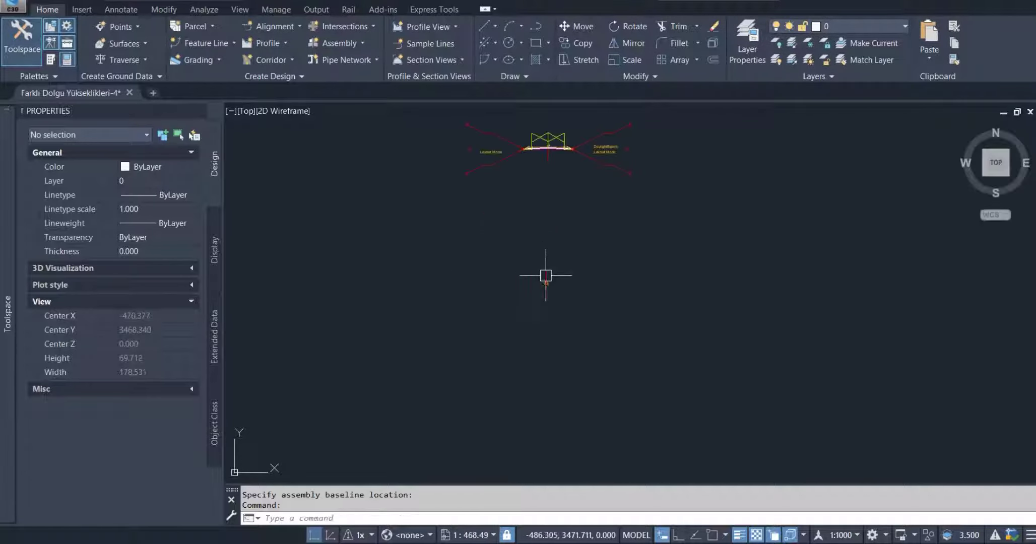
{"action": "scroll", "coordinate": [542, 301], "scroll_direction": "up", "scroll_amount": 3}
{"action": "middle_click_drag", "start_coordinate": [540, 302], "coordinate": [490, 283]}
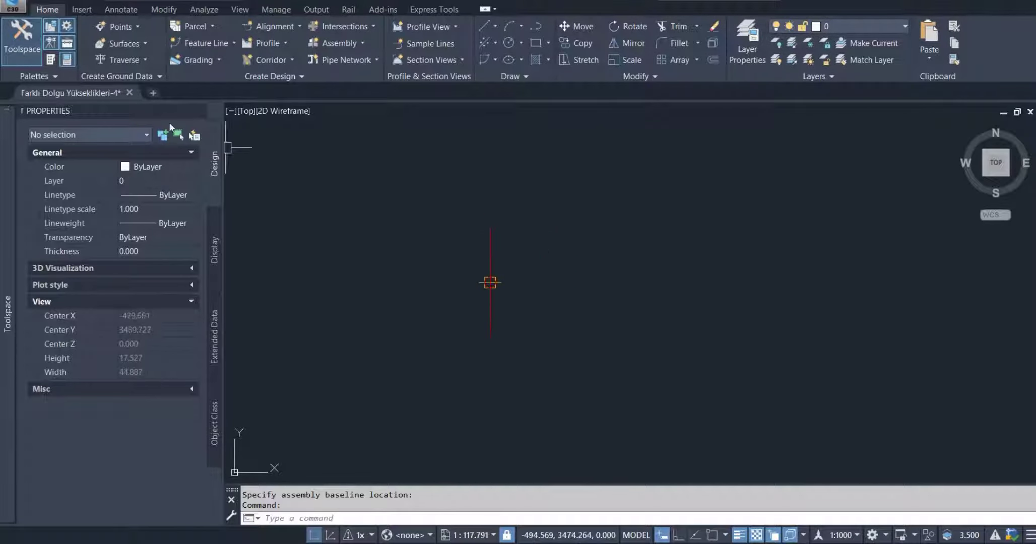
Step: Attach a LinkVertical subassembly from the Generic palette to the assembly baseline
{"action": "left_click", "coordinate": [56, 63]}
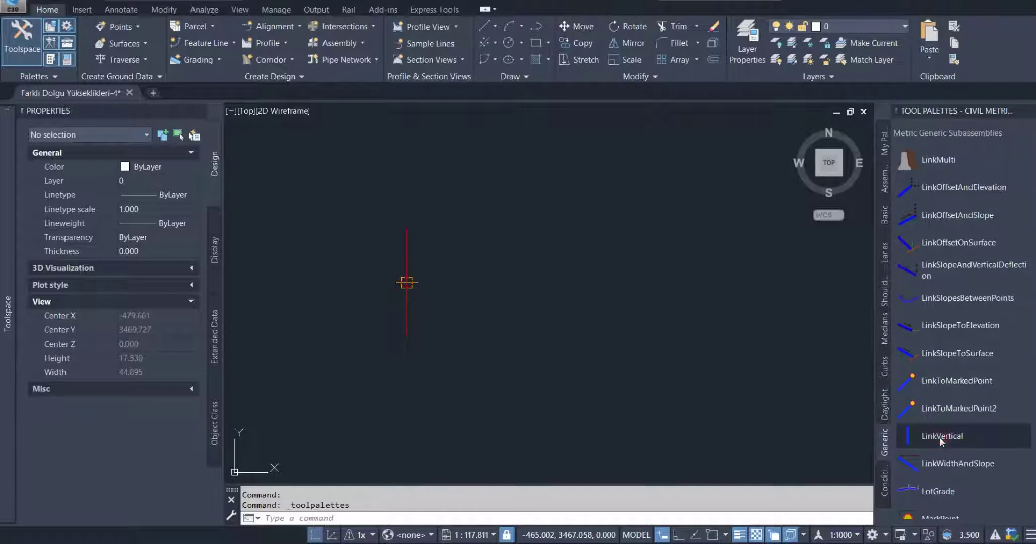
{"action": "left_click", "coordinate": [941, 438]}
{"action": "right_click", "coordinate": [462, 217]}
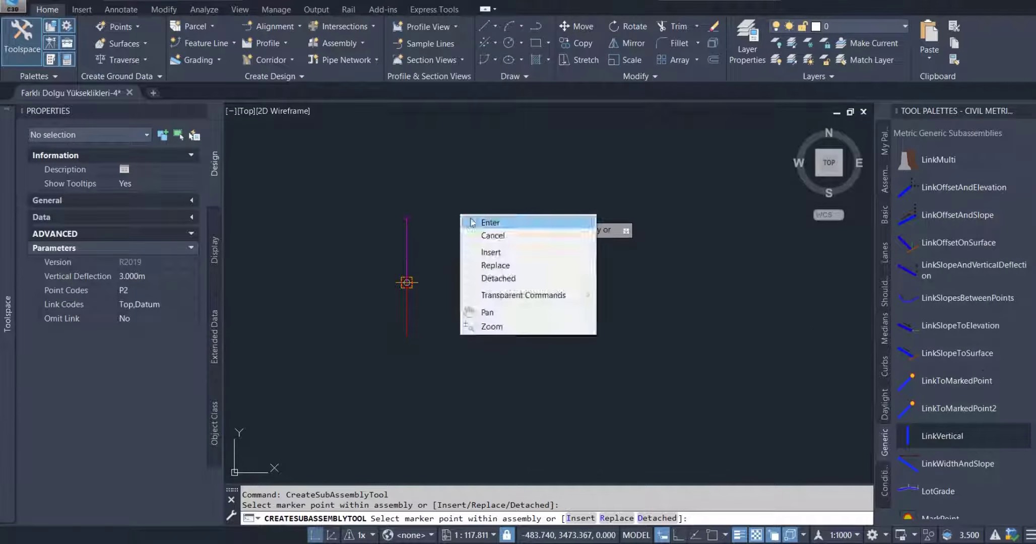
{"action": "left_click", "coordinate": [471, 223]}
{"action": "scroll", "coordinate": [406, 222], "scroll_direction": "up", "scroll_amount": 5}
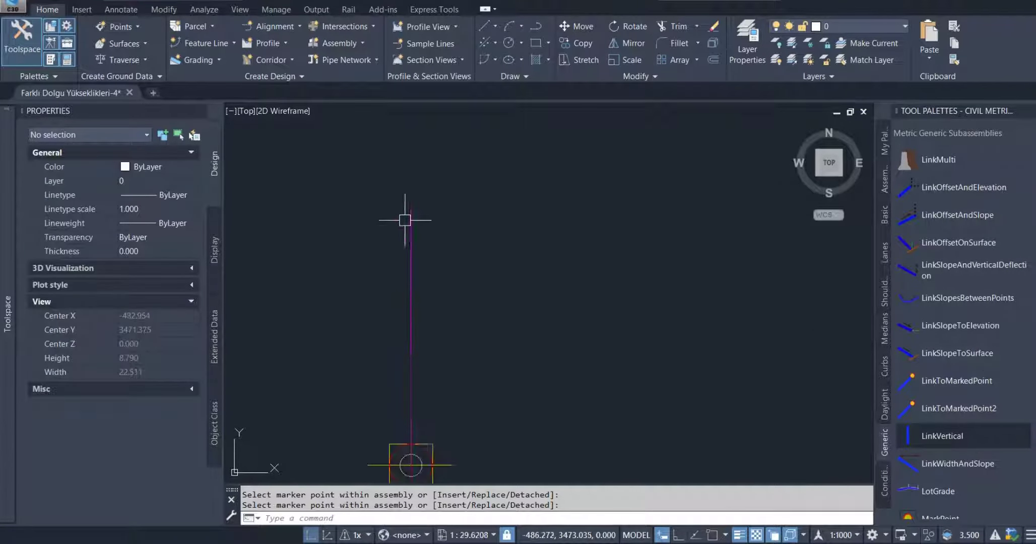
{"action": "key", "text": "Return"}
Step: Set the vertical link's Vertical Deflection to -2 m
{"action": "left_click", "coordinate": [411, 207]}
{"action": "left_click", "coordinate": [165, 290]}
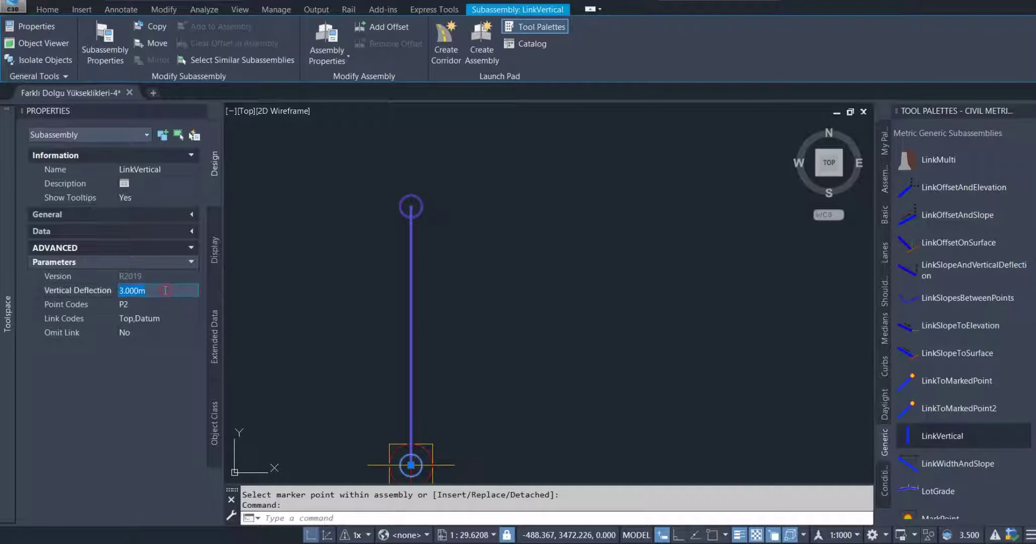
{"action": "type", "text": "2"}
{"action": "key", "text": "Tab"}
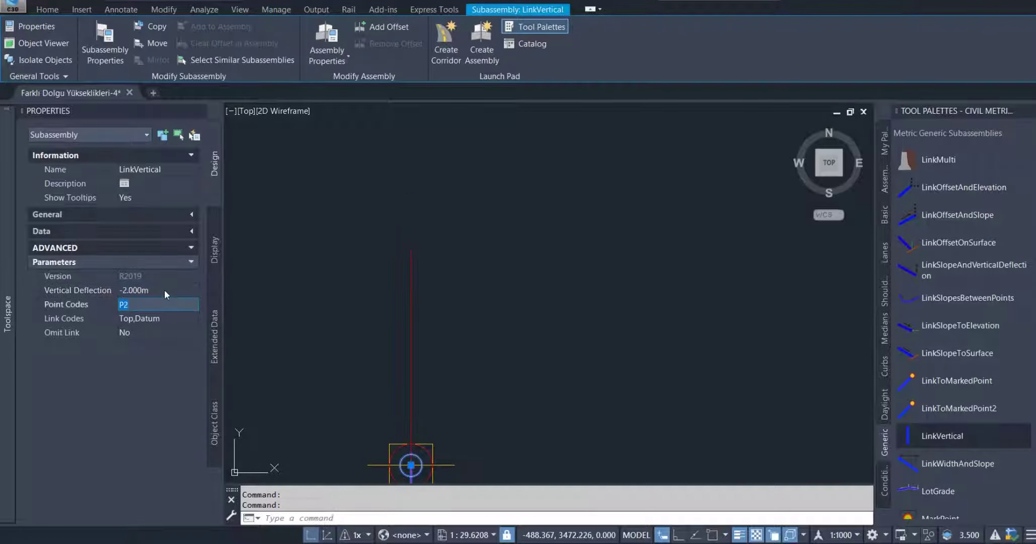
{"action": "scroll", "coordinate": [482, 208], "scroll_direction": "down", "scroll_amount": 3}
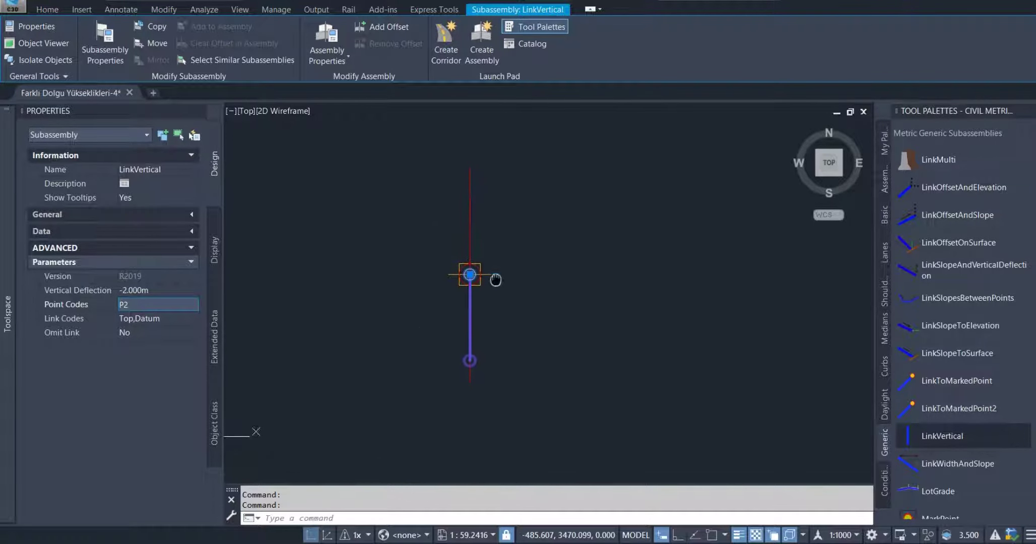
{"action": "key", "text": "Escape"}
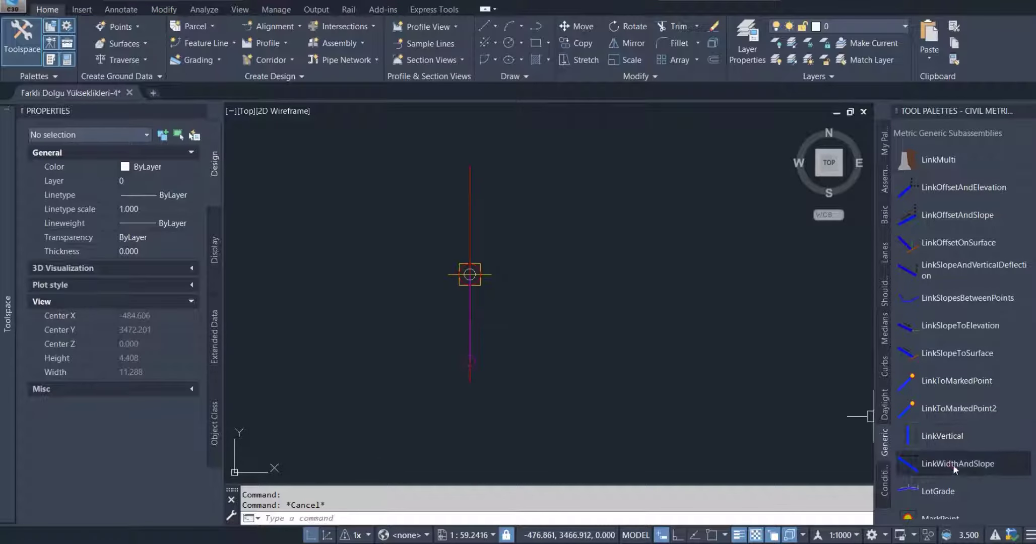
Step: Attach a LinkWidthAndSlope subassembly at the vertical link's bottom point
{"action": "left_click", "coordinate": [955, 463]}
{"action": "scroll", "coordinate": [428, 363], "scroll_direction": "up", "scroll_amount": 6}
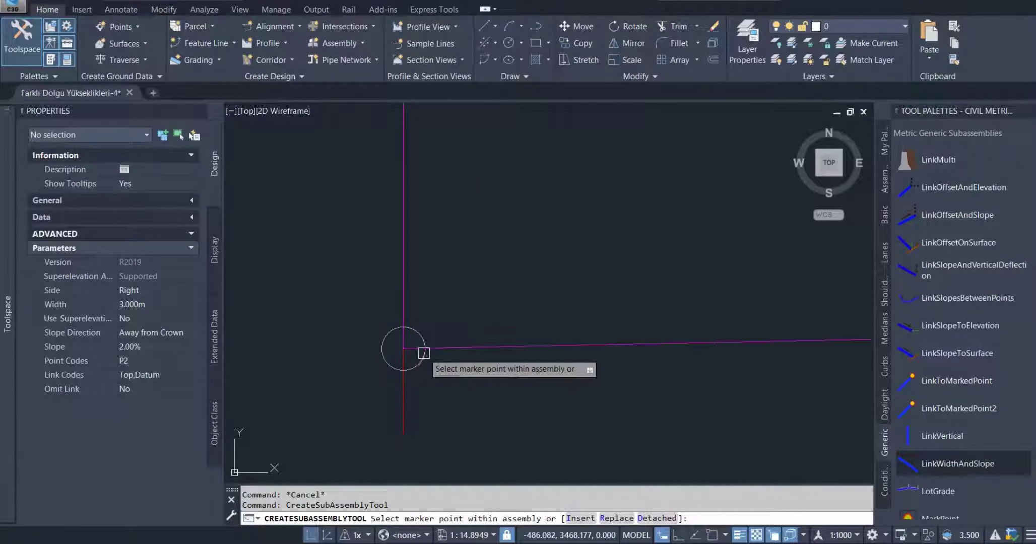
{"action": "right_click", "coordinate": [502, 249]}
{"action": "left_click", "coordinate": [520, 252]}
{"action": "scroll", "coordinate": [454, 277], "scroll_direction": "down", "scroll_amount": 6}
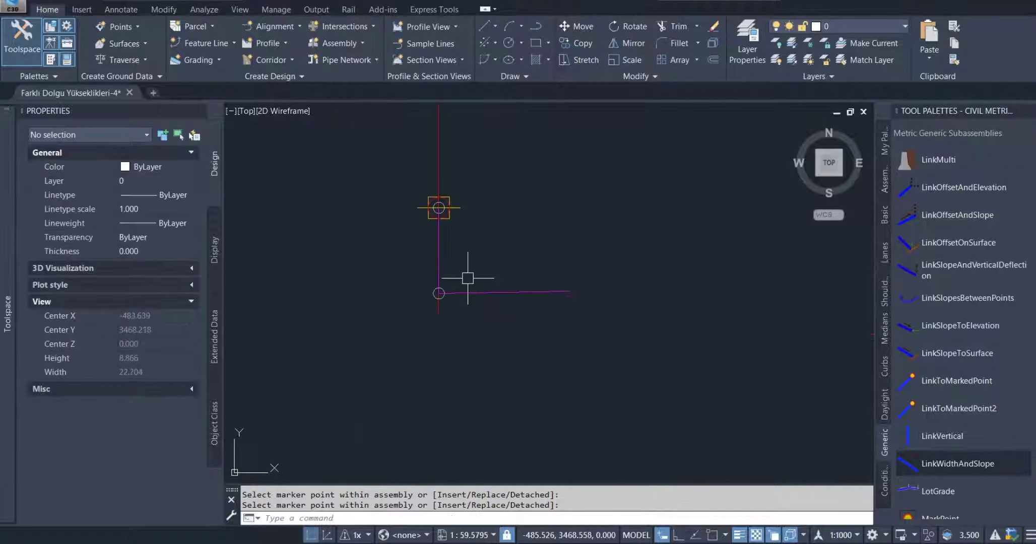
{"action": "left_click", "coordinate": [1033, 111]}
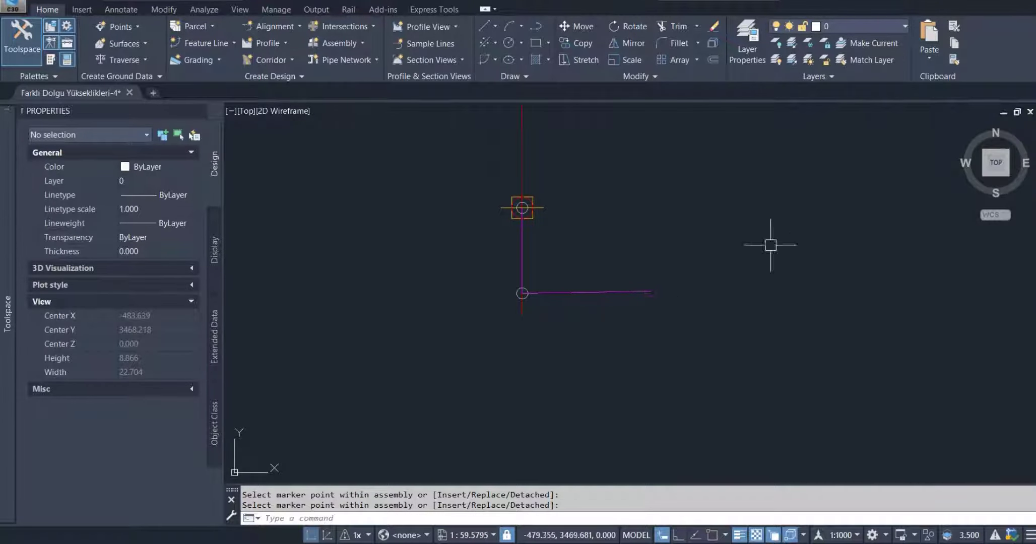
{"action": "scroll", "coordinate": [599, 318], "scroll_direction": "down", "scroll_amount": 3}
{"action": "left_click_drag", "start_coordinate": [608, 329], "coordinate": [586, 306]}
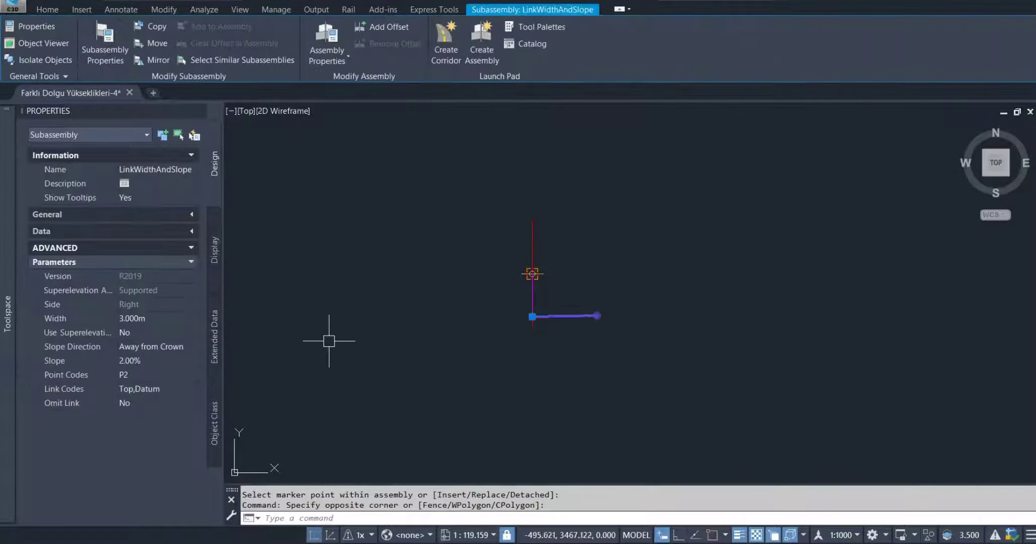
Step: Set the new link's Width to 40 and Slope to 0
{"action": "left_click_drag", "start_coordinate": [298, 298], "coordinate": [381, 297]}
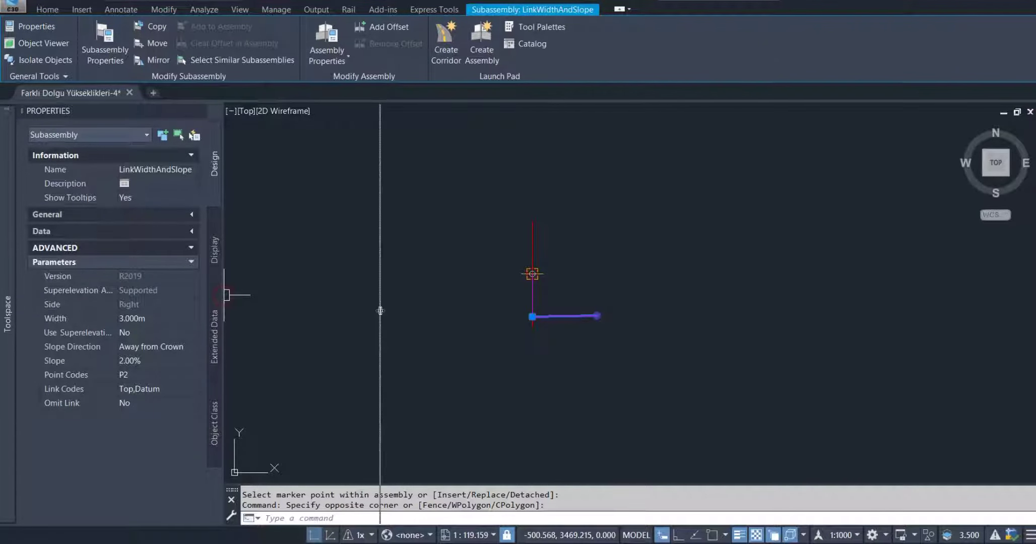
{"action": "left_click", "coordinate": [238, 316]}
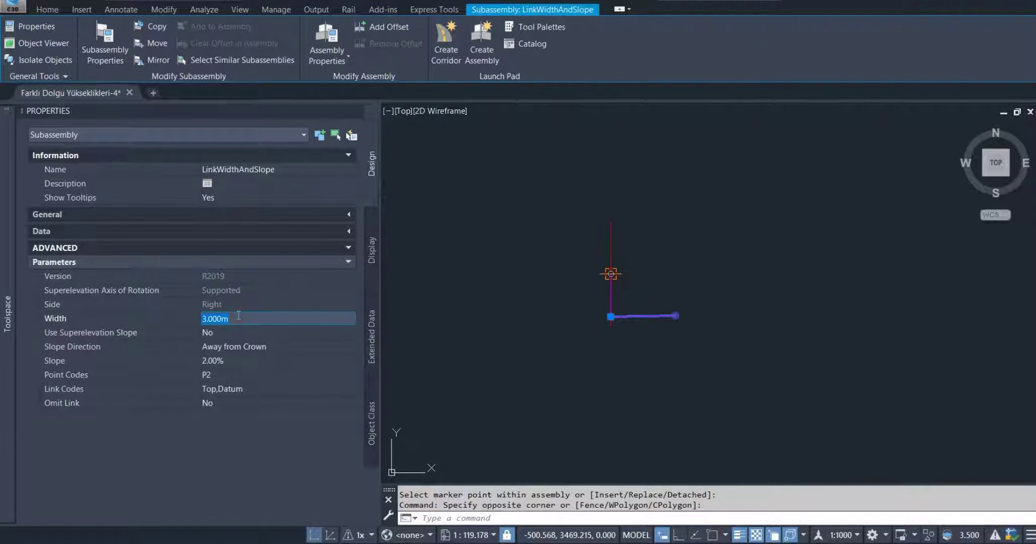
{"action": "type", "text": "40"}
{"action": "key", "text": "Return"}
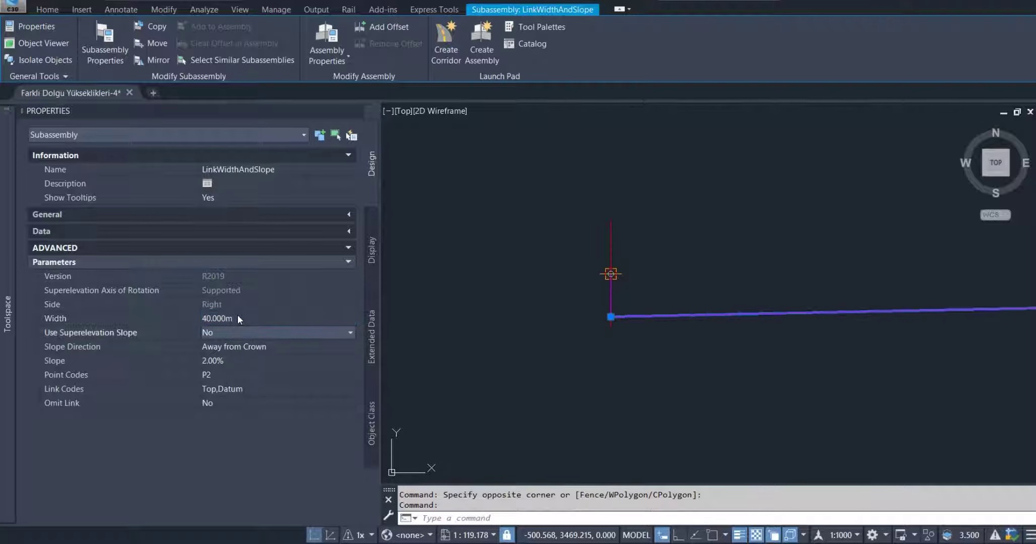
{"action": "left_click", "coordinate": [246, 360]}
{"action": "type", "text": "0"}
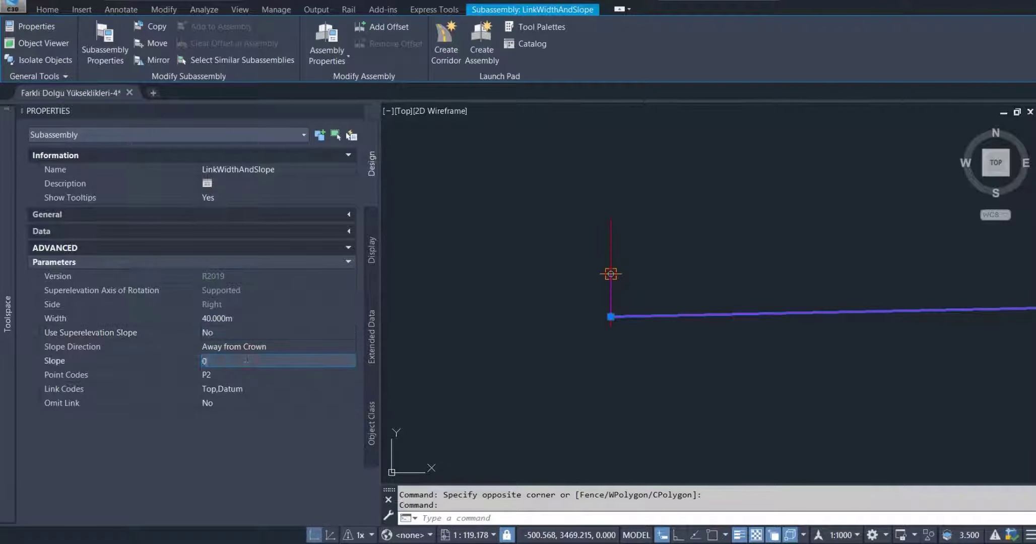
{"action": "key", "text": "Tab"}
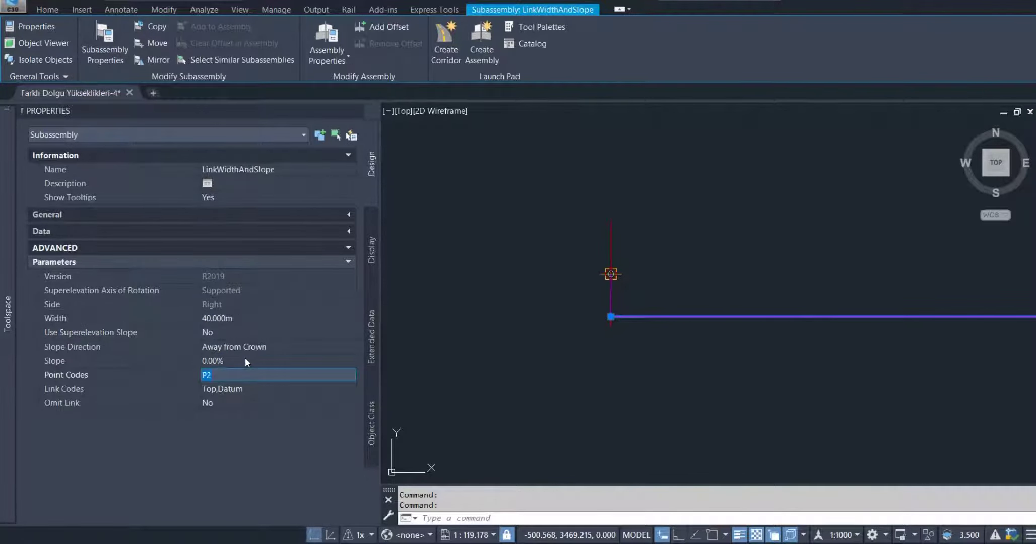
Step: Clear the link's point codes and code it '2. metredeki dolgu sınırı yüzeyi'
{"action": "key", "text": "BackSpace"}
{"action": "key", "text": "Tab"}
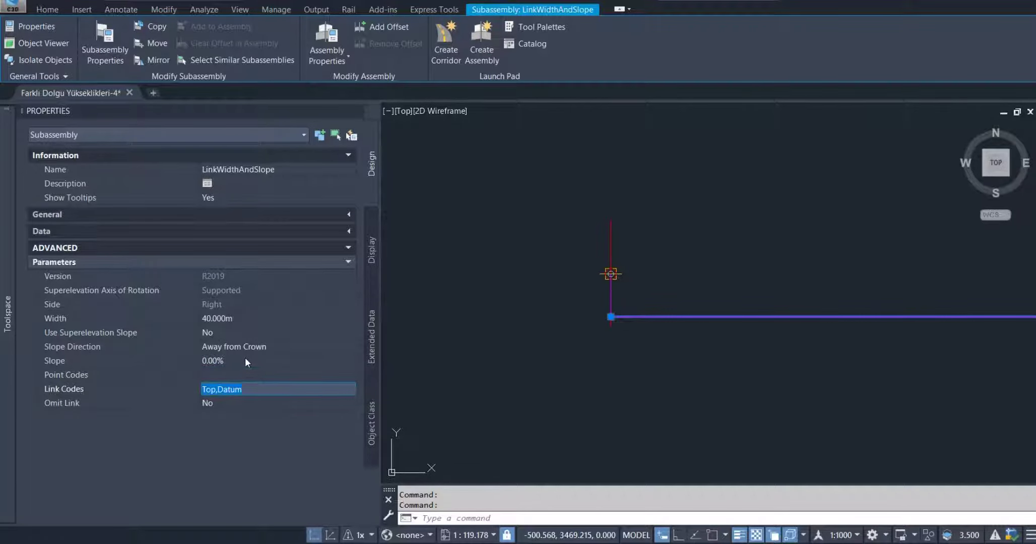
{"action": "type", "text": "2"}
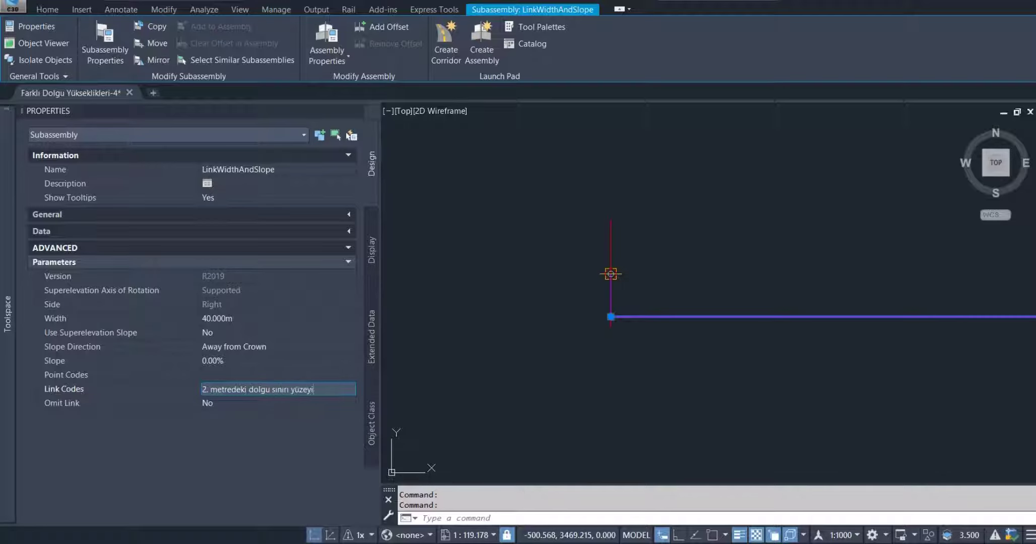
{"action": "key", "text": "Return"}
{"action": "key", "text": "Escape"}
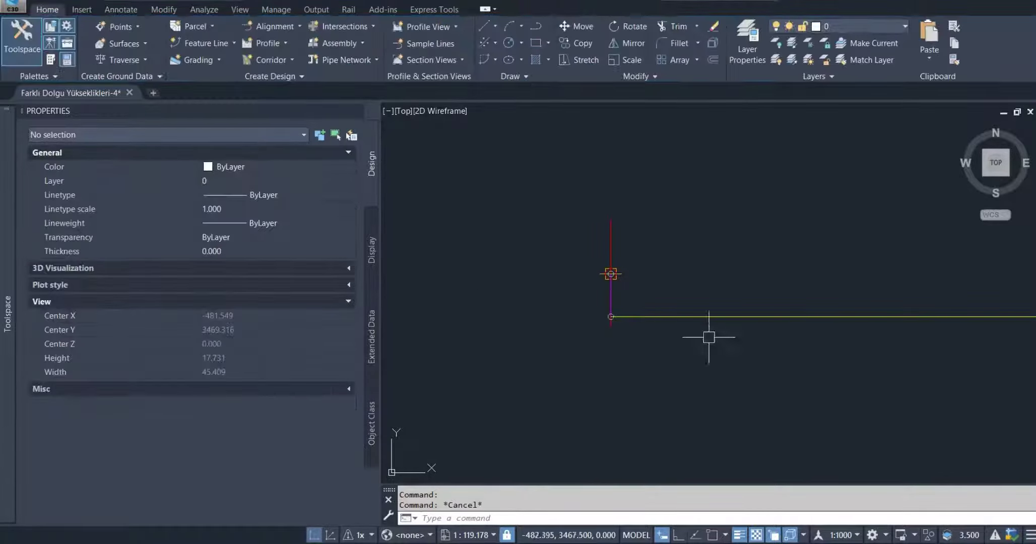
{"action": "left_click", "coordinate": [752, 352]}
{"action": "left_click", "coordinate": [708, 290]}
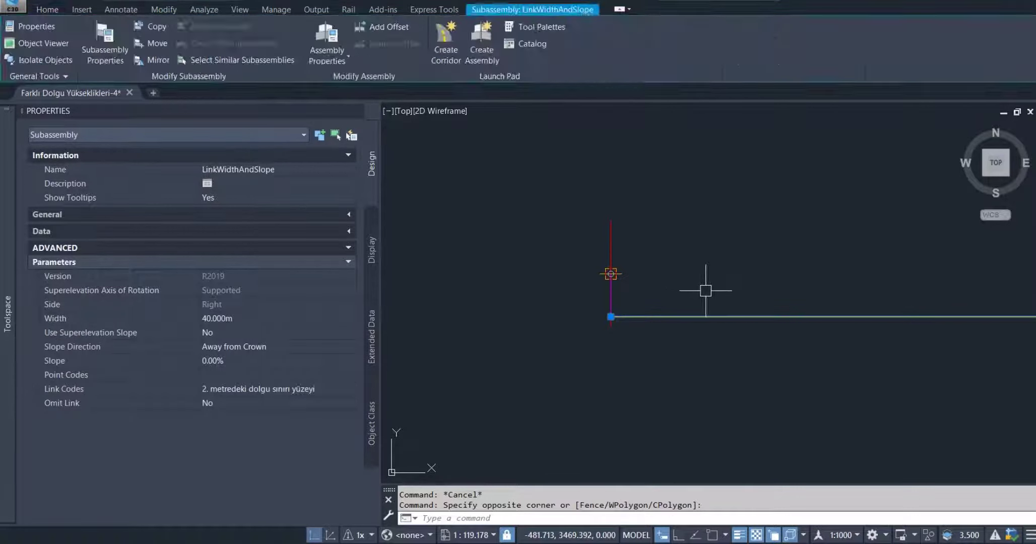
Step: Mirror the LinkWidthAndSlope subassembly about the marker point onto the same side
{"action": "left_click", "coordinate": [152, 66]}
{"action": "scroll", "coordinate": [596, 318], "scroll_direction": "up", "scroll_amount": 8}
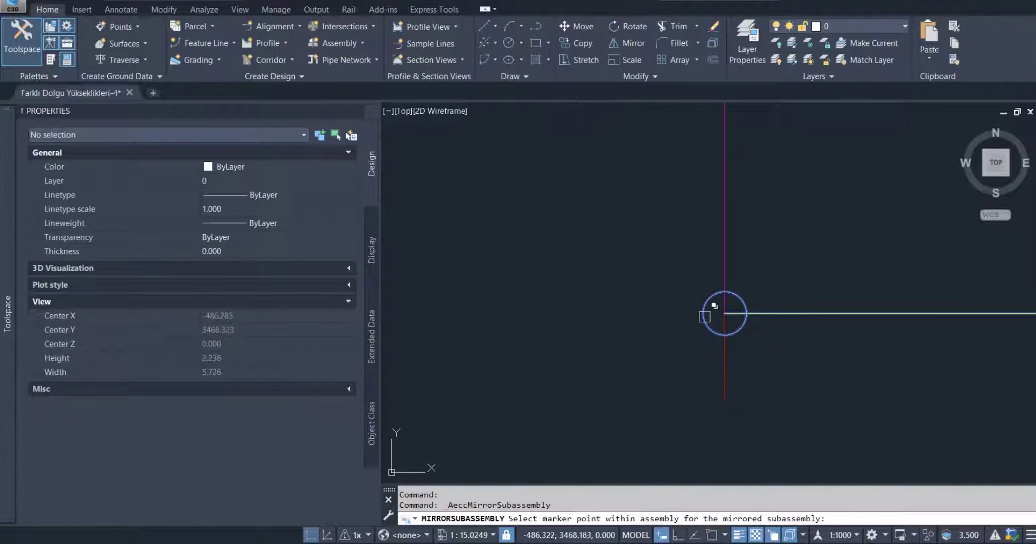
{"action": "left_click", "coordinate": [725, 314]}
{"action": "left_click", "coordinate": [746, 382]}
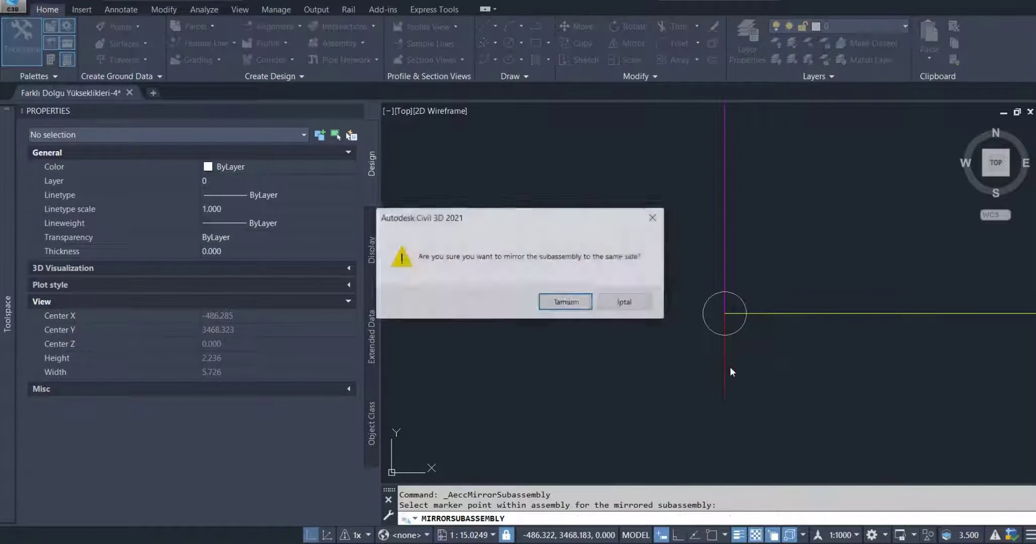
{"action": "left_click", "coordinate": [578, 301]}
{"action": "scroll", "coordinate": [693, 296], "scroll_direction": "down", "scroll_amount": 10}
{"action": "scroll", "coordinate": [693, 286], "scroll_direction": "down", "scroll_amount": 6}
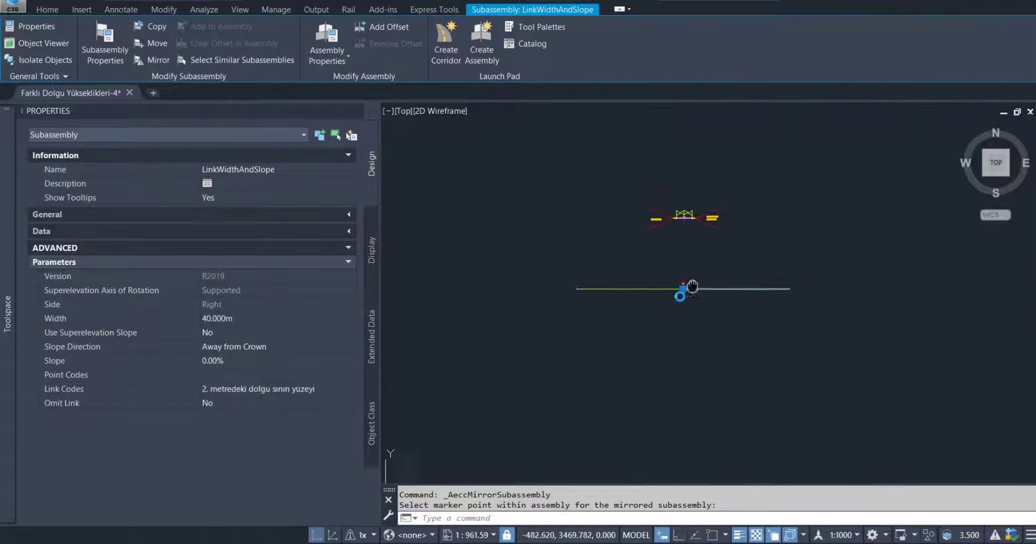
{"action": "key", "text": "Escape"}
Step: Select the mirrored link, the original link and the vertical link together
{"action": "scroll", "coordinate": [698, 298], "scroll_direction": "up", "scroll_amount": 6}
{"action": "left_click", "coordinate": [696, 295]}
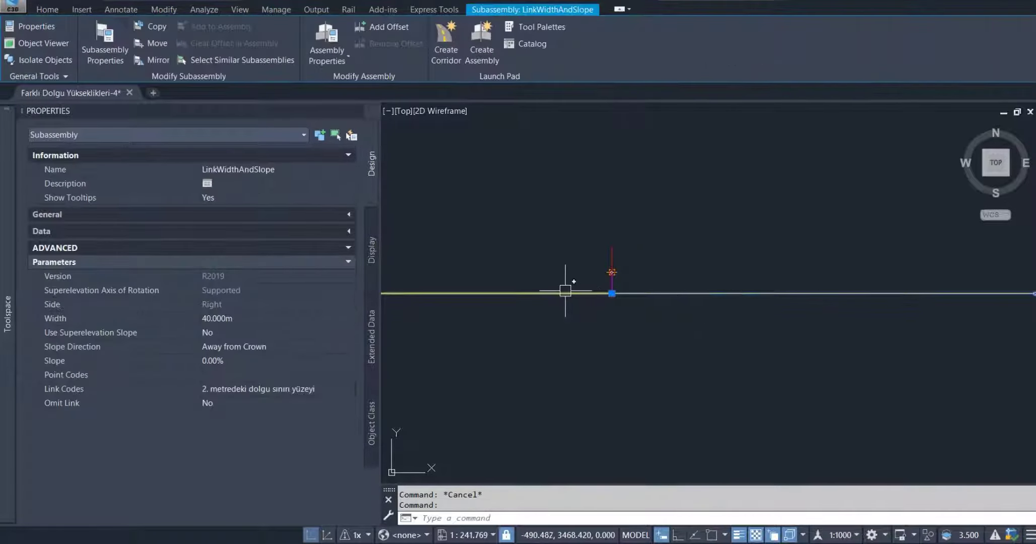
{"action": "left_click", "coordinate": [612, 285]}
{"action": "scroll", "coordinate": [613, 290], "scroll_direction": "up", "scroll_amount": 8}
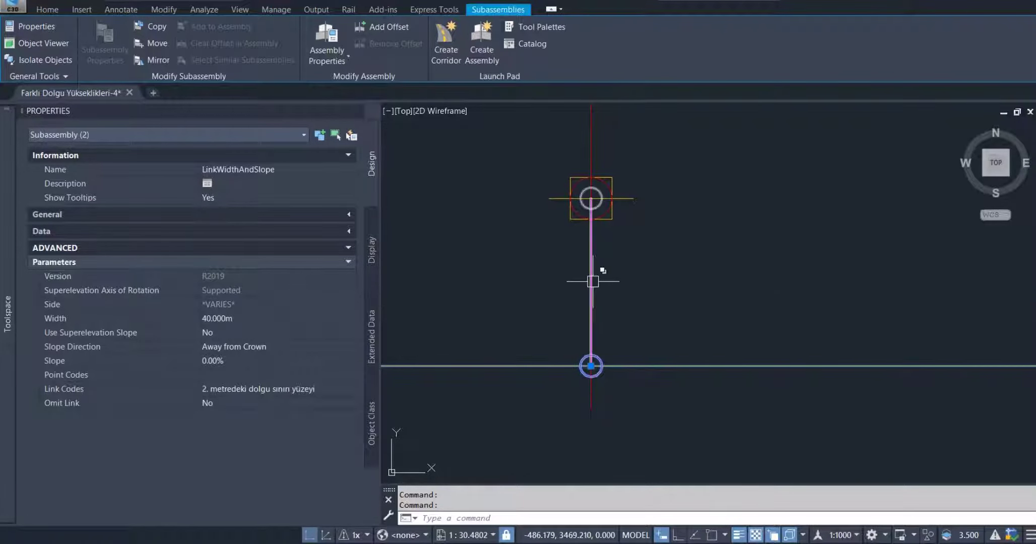
{"action": "left_click", "coordinate": [593, 282]}
{"action": "left_click", "coordinate": [658, 331]}
{"action": "scroll", "coordinate": [655, 310], "scroll_direction": "down", "scroll_amount": 3}
{"action": "scroll", "coordinate": [623, 286], "scroll_direction": "down", "scroll_amount": 12}
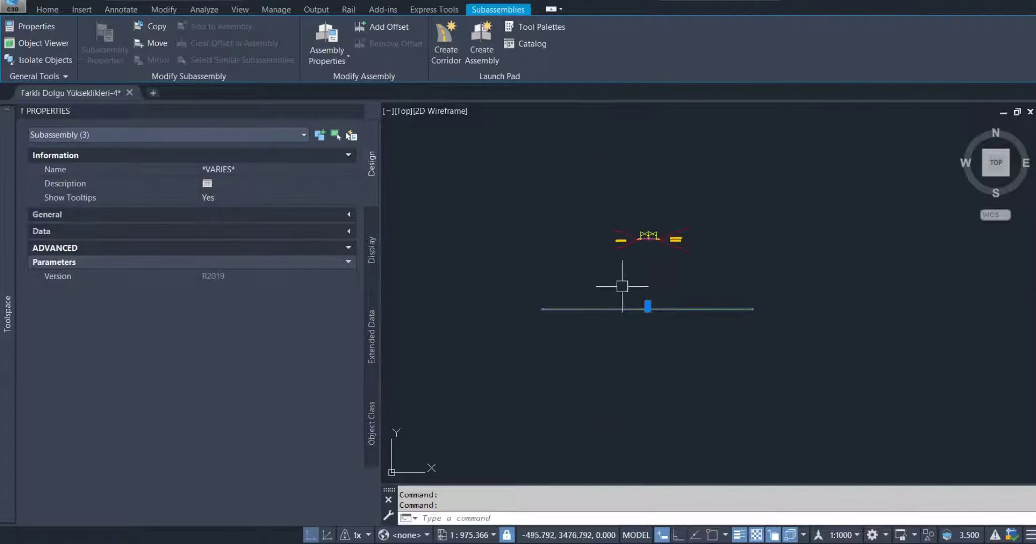
Step: Copy the selected links onto the assembly at the marker subassembly point
{"action": "left_click", "coordinate": [157, 29]}
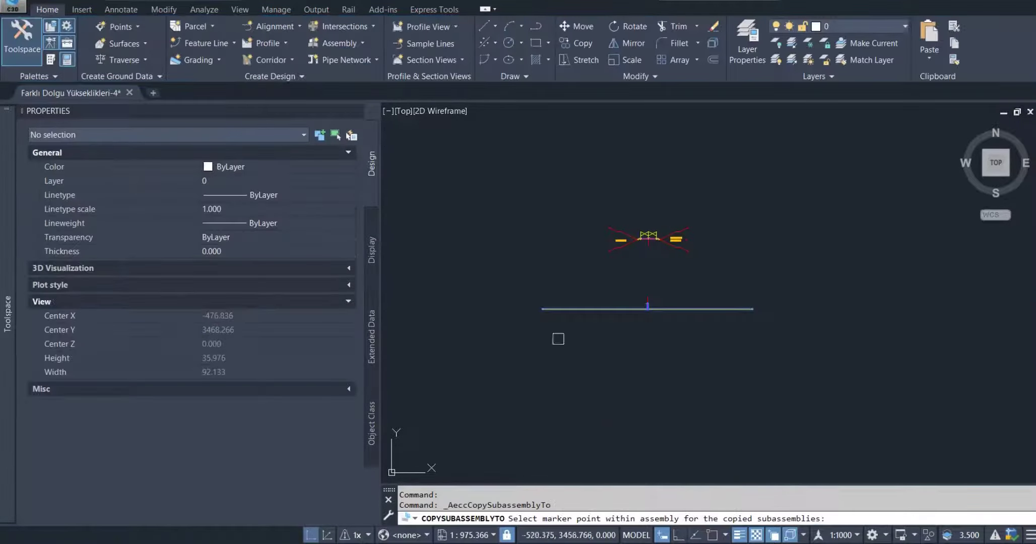
{"action": "scroll", "coordinate": [615, 328], "scroll_direction": "up", "scroll_amount": 3}
{"action": "scroll", "coordinate": [671, 331], "scroll_direction": "up", "scroll_amount": 8}
{"action": "scroll", "coordinate": [621, 312], "scroll_direction": "up", "scroll_amount": 8}
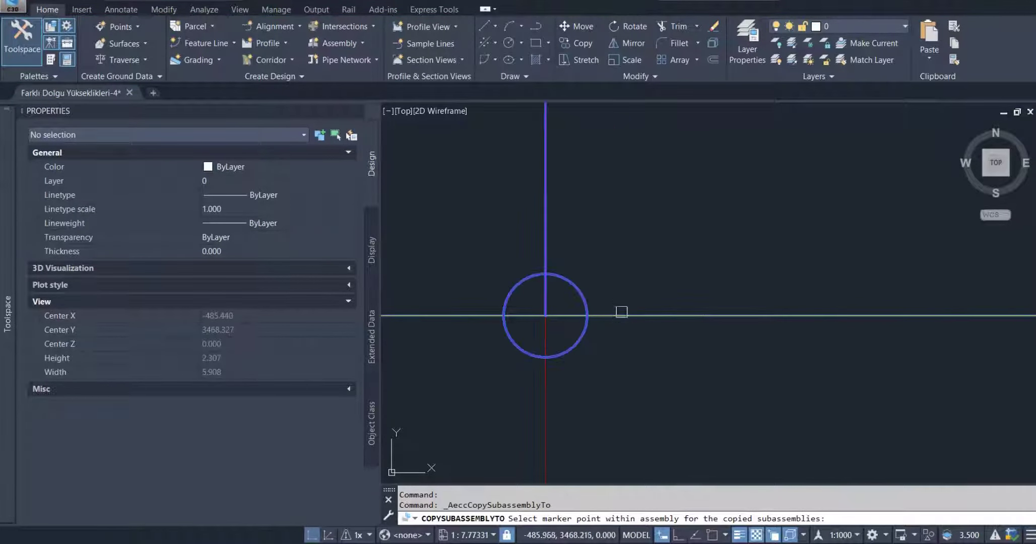
{"action": "left_click", "coordinate": [576, 348]}
{"action": "left_click", "coordinate": [633, 397]}
{"action": "scroll", "coordinate": [622, 313], "scroll_direction": "down", "scroll_amount": 7}
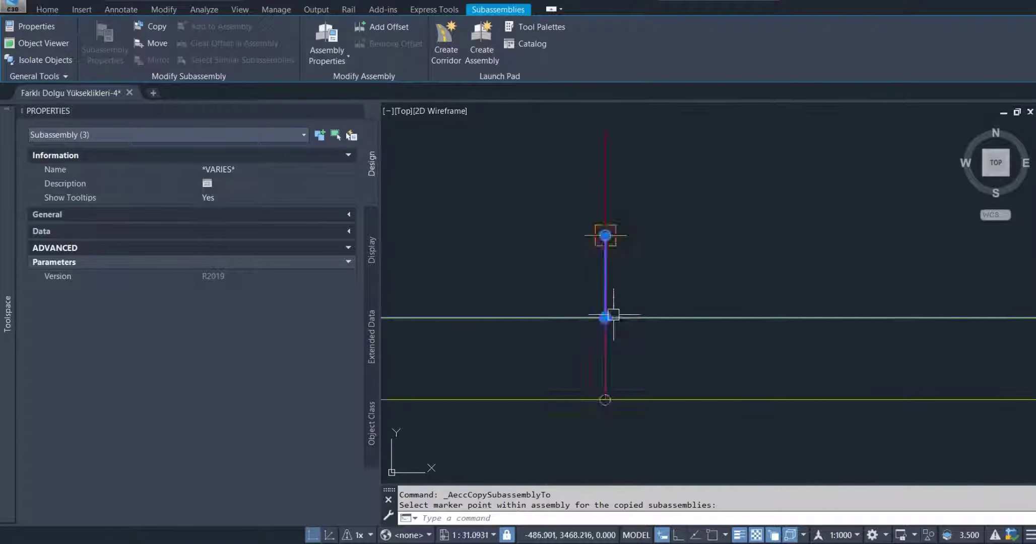
{"action": "scroll", "coordinate": [625, 312], "scroll_direction": "down", "scroll_amount": 8}
{"action": "scroll", "coordinate": [637, 313], "scroll_direction": "down", "scroll_amount": 3}
{"action": "left_click", "coordinate": [638, 314]}
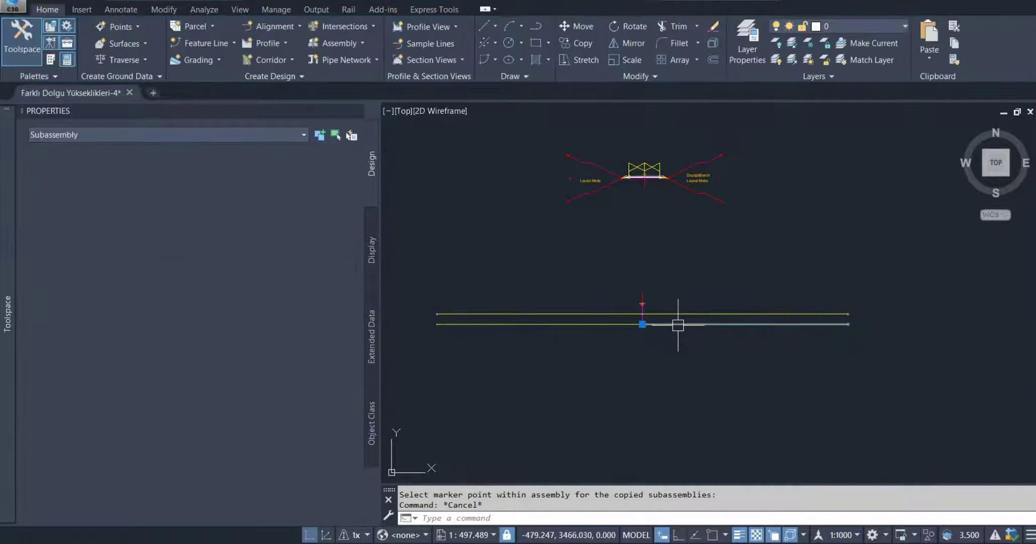
Step: Recode the copied lower link as '6. metredeki dolgu sınırı yüzeyi'
{"action": "left_click", "coordinate": [616, 324]}
{"action": "scroll", "coordinate": [614, 322], "scroll_direction": "up", "scroll_amount": 3}
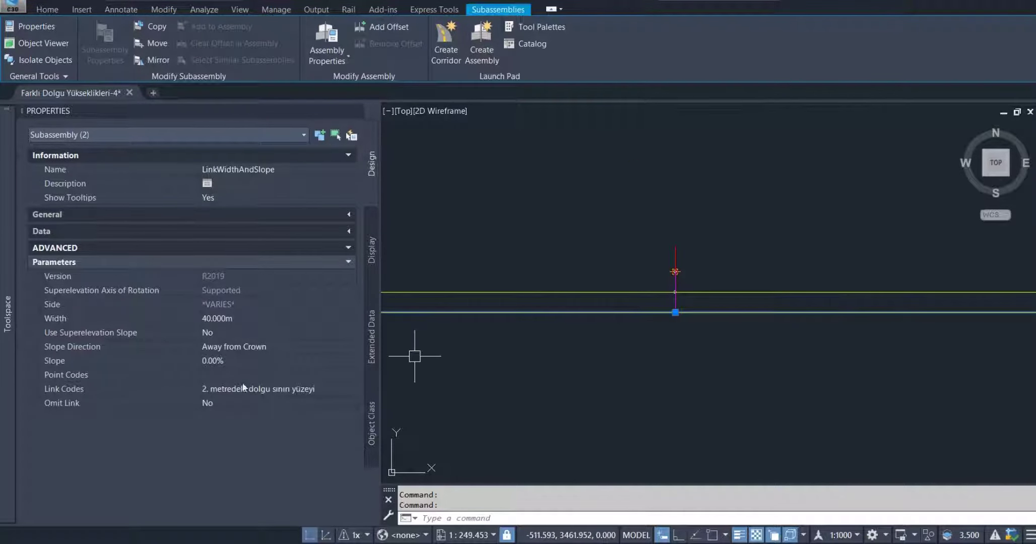
{"action": "left_click", "coordinate": [222, 390]}
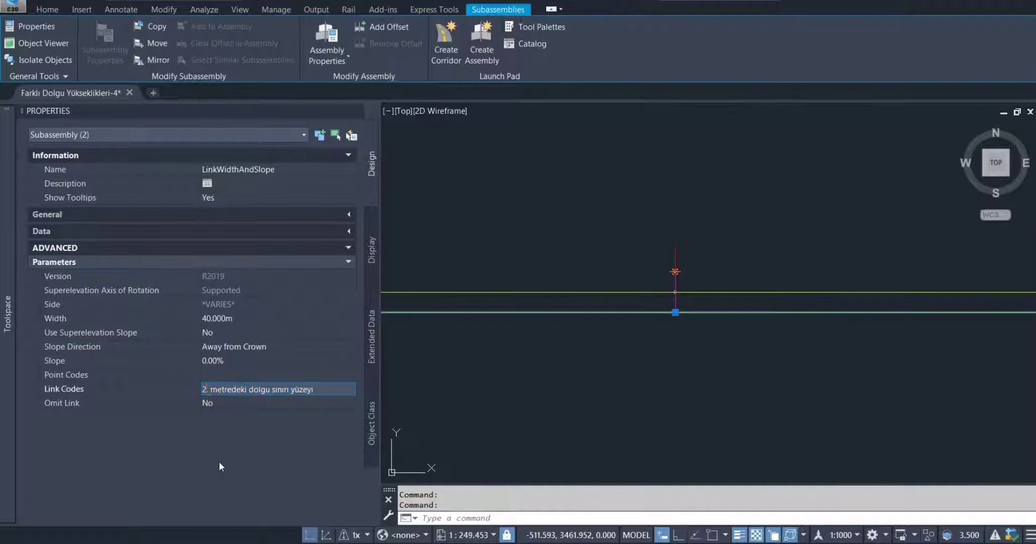
{"action": "key", "text": "BackSpace"}
{"action": "type", "text": "6"}
{"action": "key", "text": "Tab"}
{"action": "key", "text": "Escape"}
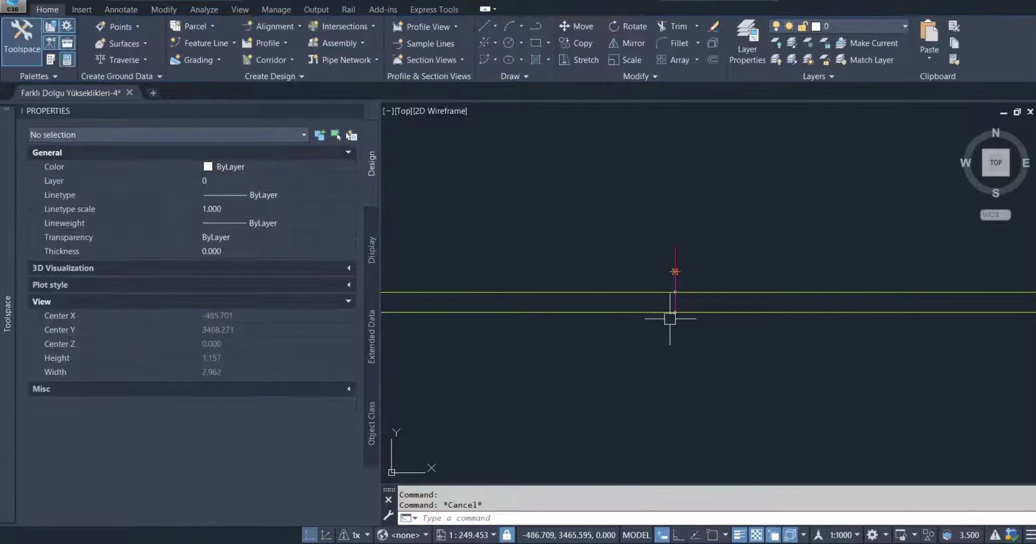
Step: Set the copied vertical link's vertical deflection to -6 m
{"action": "scroll", "coordinate": [670, 312], "scroll_direction": "up", "scroll_amount": 3}
{"action": "scroll", "coordinate": [670, 312], "scroll_direction": "up", "scroll_amount": 3}
{"action": "left_click", "coordinate": [674, 319]}
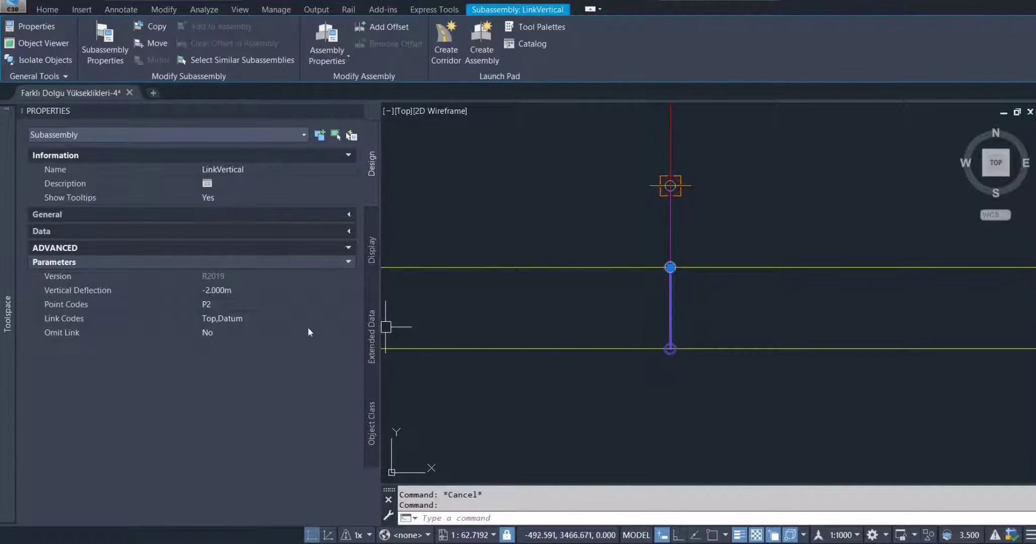
{"action": "left_click", "coordinate": [241, 290]}
{"action": "type", "text": "6"}
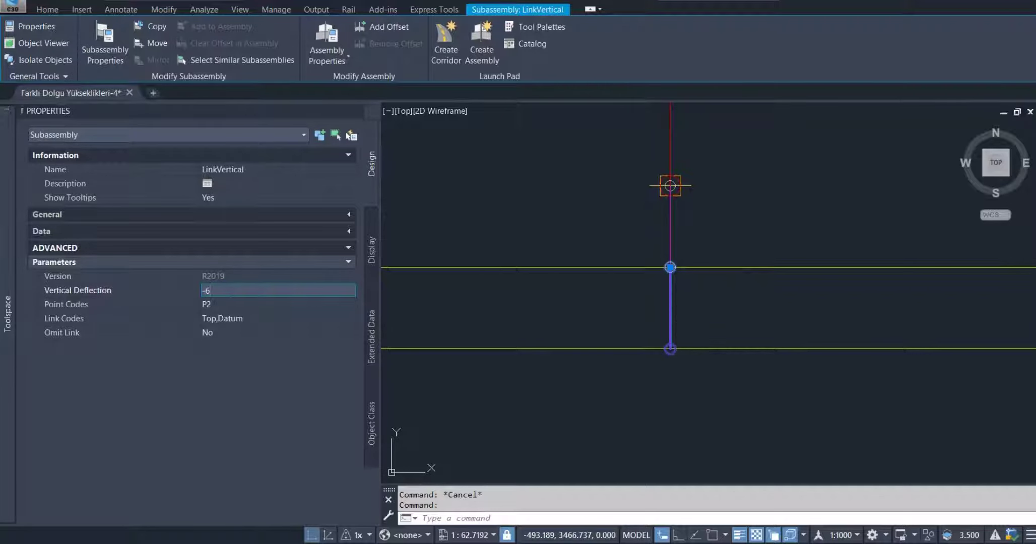
{"action": "key", "text": "Tab"}
{"action": "type", "text": "P2"}
{"action": "scroll", "coordinate": [606, 310], "scroll_direction": "down", "scroll_amount": 8}
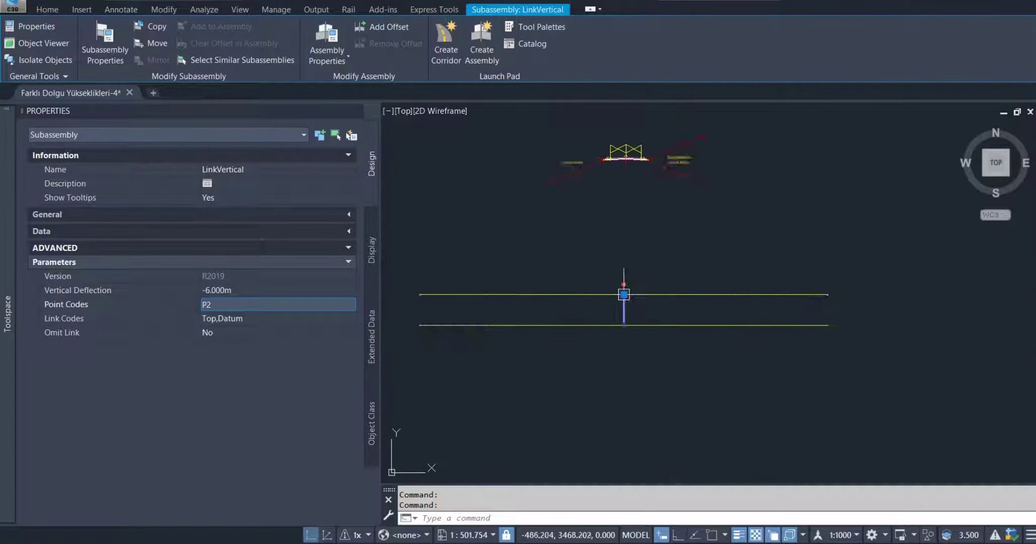
{"action": "key", "text": "Escape"}
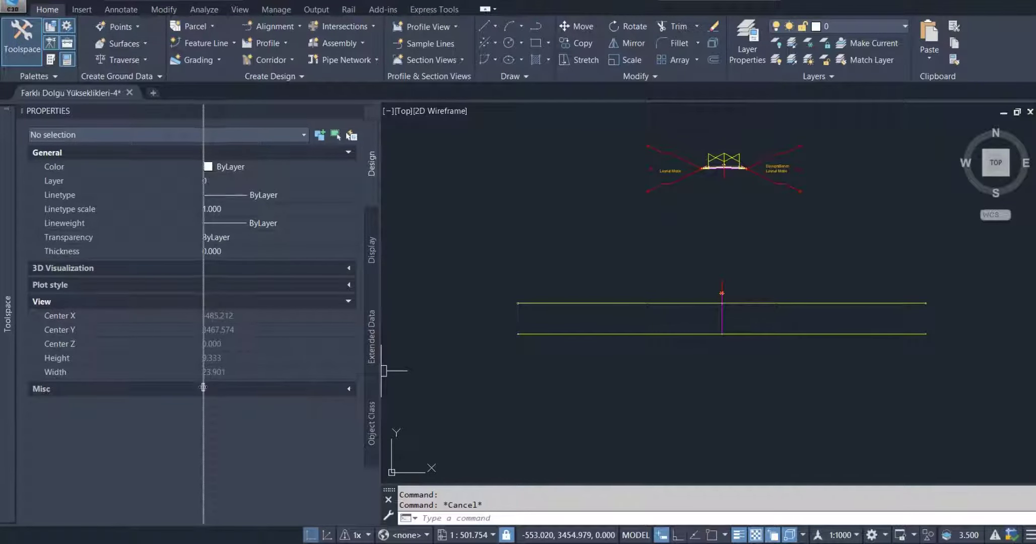
Step: Start a new corridor named Koridor-Dolgu Tabakaları
{"action": "left_click_drag", "start_coordinate": [262, 385], "coordinate": [204, 385]}
{"action": "scroll", "coordinate": [551, 324], "scroll_direction": "down", "scroll_amount": 3}
{"action": "scroll", "coordinate": [551, 313], "scroll_direction": "down", "scroll_amount": 2}
{"action": "scroll", "coordinate": [565, 318], "scroll_direction": "down", "scroll_amount": 4}
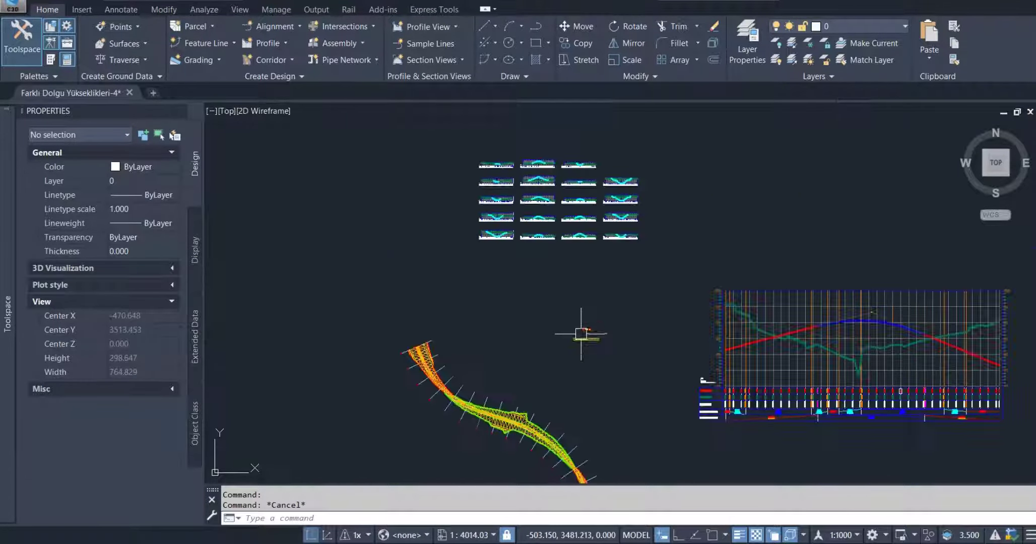
{"action": "scroll", "coordinate": [537, 294], "scroll_direction": "down", "scroll_amount": 1}
{"action": "scroll", "coordinate": [512, 288], "scroll_direction": "down", "scroll_amount": 2}
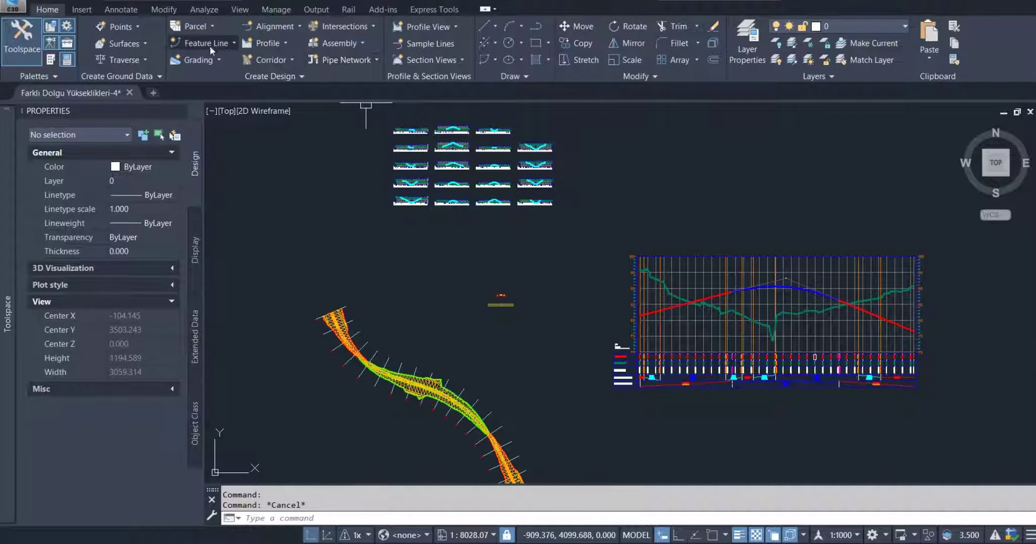
{"action": "left_click", "coordinate": [272, 60]}
{"action": "left_click", "coordinate": [282, 81]}
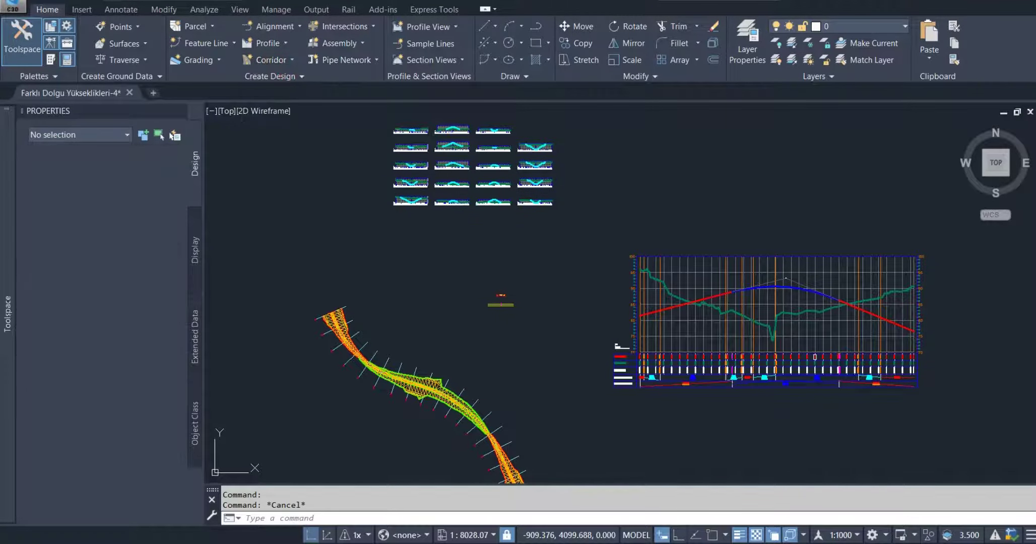
{"action": "left_click_drag", "start_coordinate": [537, 75], "coordinate": [473, 80]}
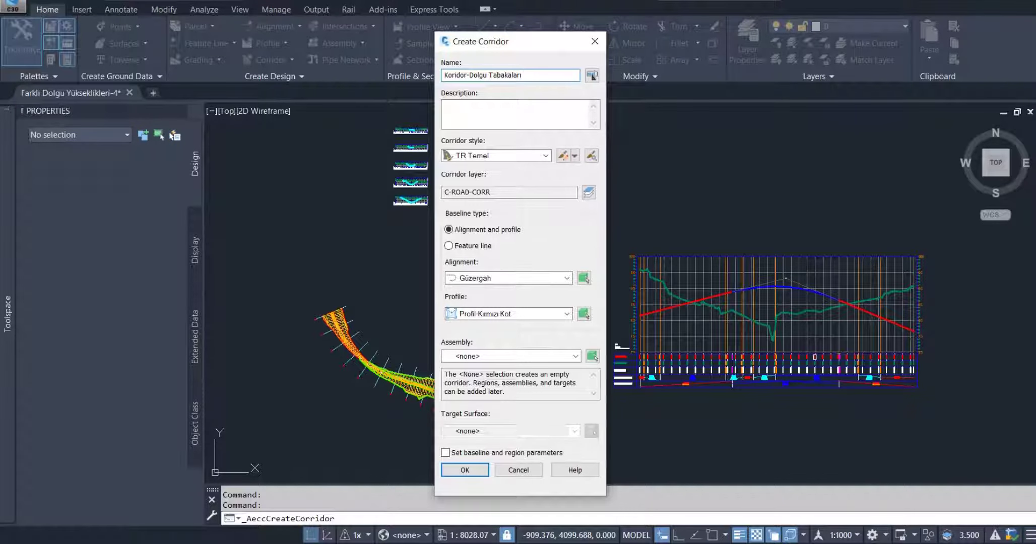
Step: Build the corridor from Güzergah, Profil-Kırmızı Kot and the TK. Dolgu Tabakaları assembly
{"action": "left_click", "coordinate": [487, 278]}
{"action": "left_click", "coordinate": [484, 314]}
{"action": "left_click", "coordinate": [474, 357]}
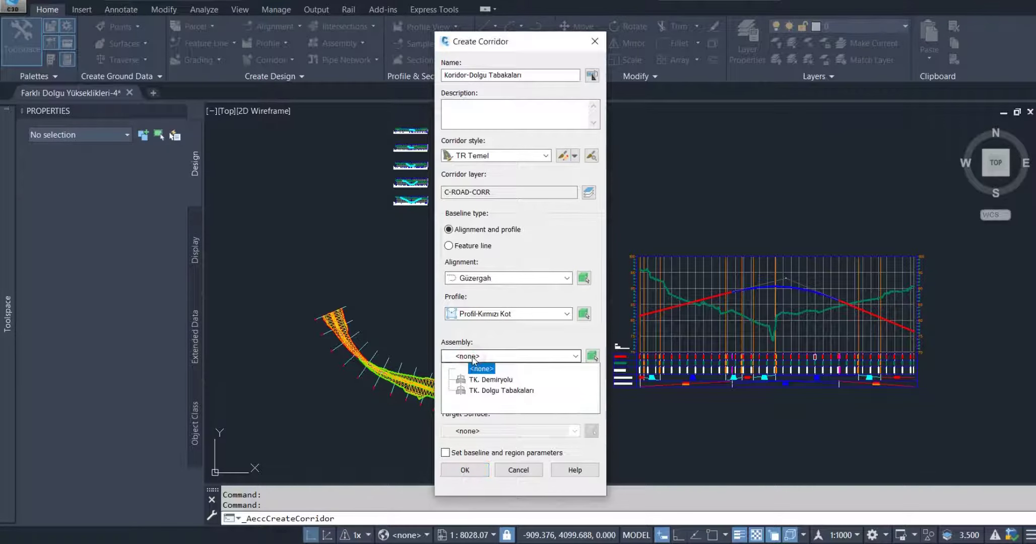
{"action": "left_click", "coordinate": [492, 391]}
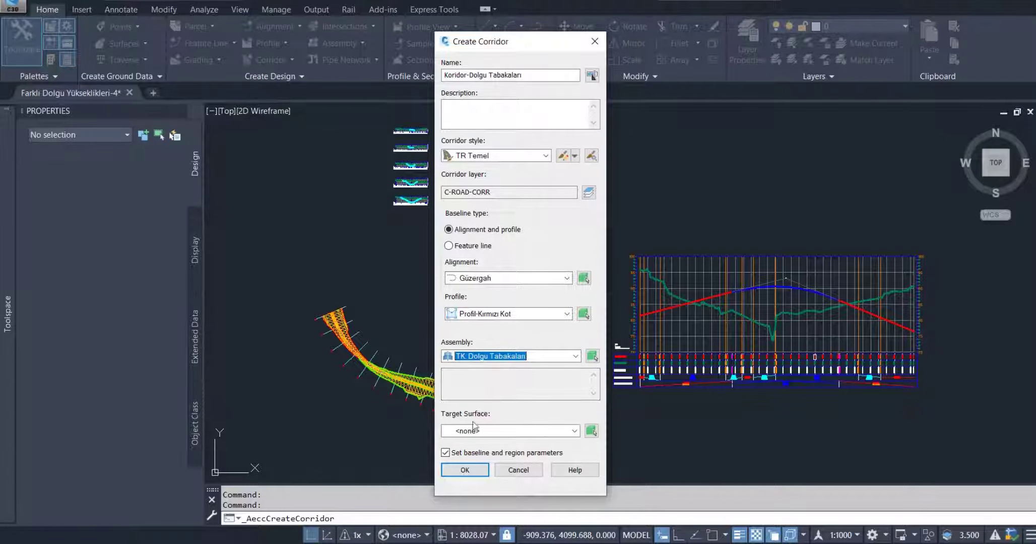
{"action": "left_click", "coordinate": [478, 474]}
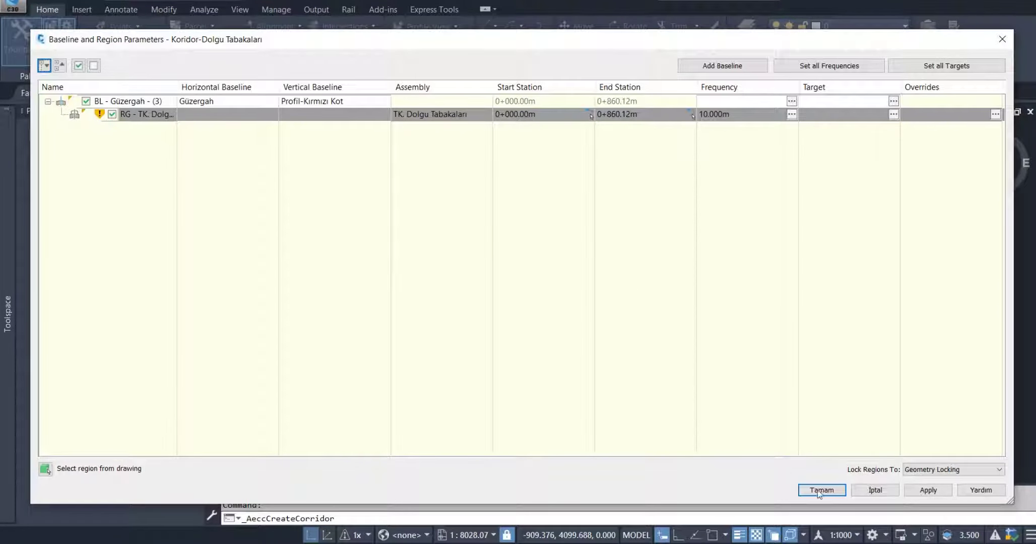
{"action": "left_click", "coordinate": [822, 491]}
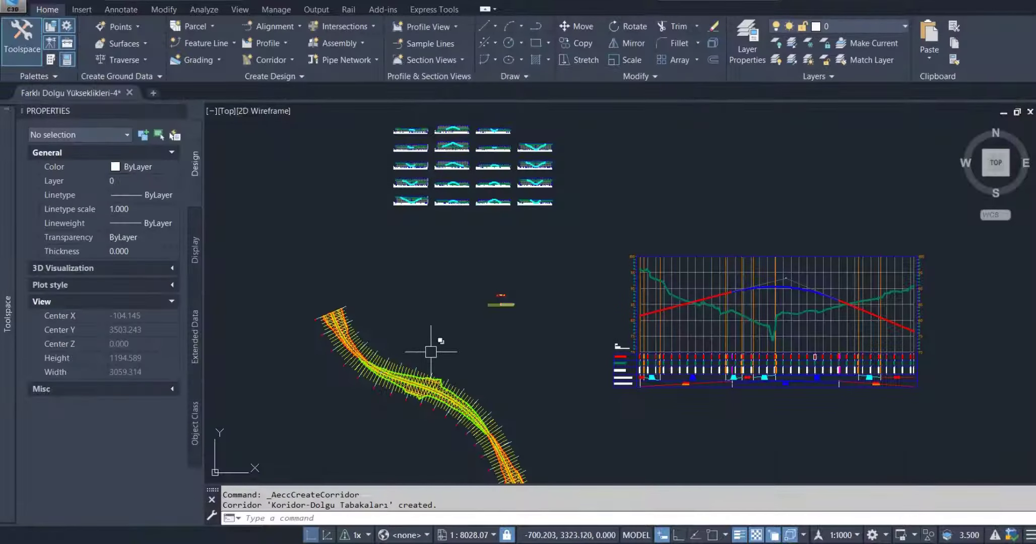
{"action": "key", "text": "Escape"}
Step: Add Koridor-Dolgu Tabakaları to the cross-section view's sampled sources
{"action": "middle_click_drag", "start_coordinate": [423, 356], "coordinate": [428, 356]}
{"action": "scroll", "coordinate": [453, 373], "scroll_direction": "down", "scroll_amount": 2}
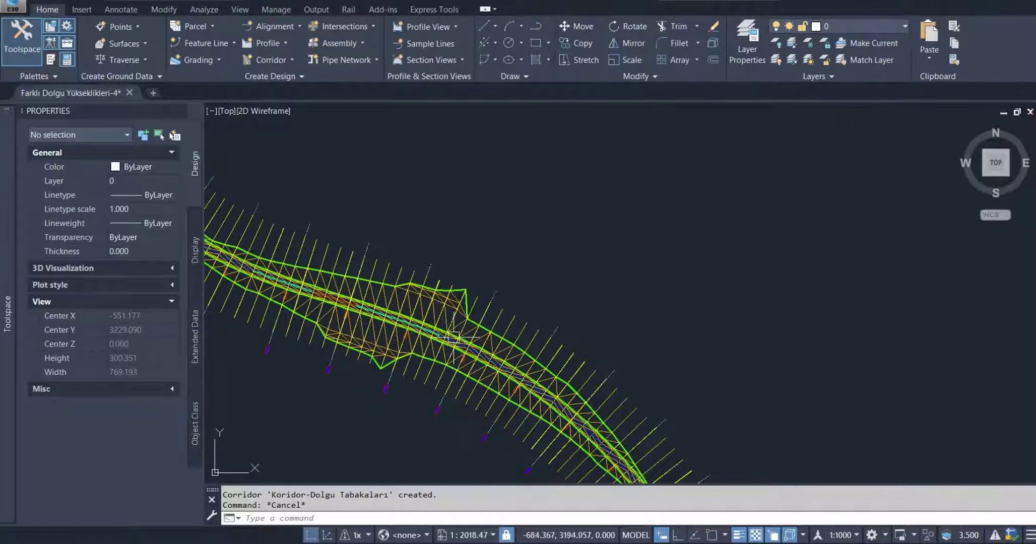
{"action": "scroll", "coordinate": [454, 343], "scroll_direction": "down", "scroll_amount": 5}
{"action": "middle_click_drag", "start_coordinate": [470, 197], "coordinate": [447, 328]}
{"action": "scroll", "coordinate": [447, 277], "scroll_direction": "up", "scroll_amount": 5}
{"action": "scroll", "coordinate": [447, 230], "scroll_direction": "up", "scroll_amount": 5}
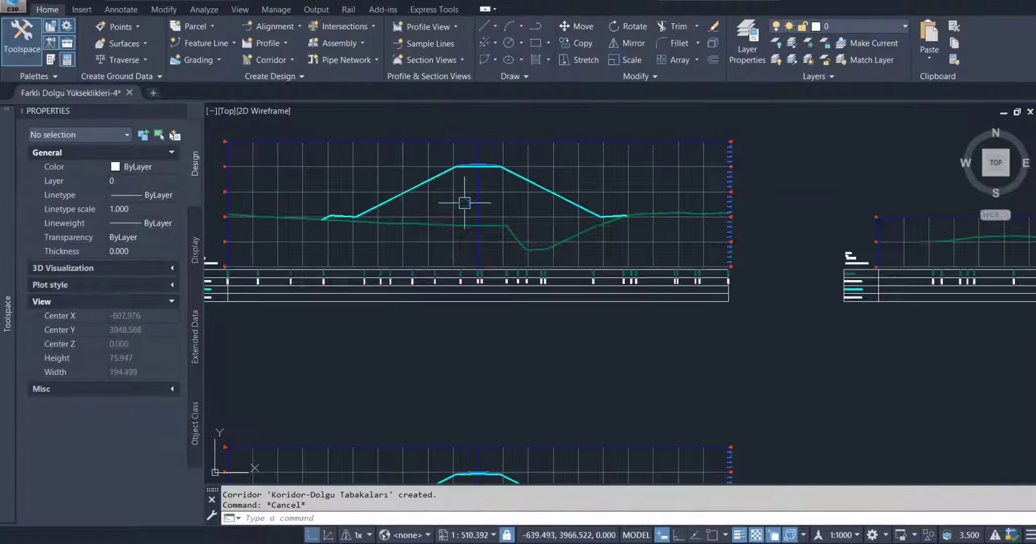
{"action": "scroll", "coordinate": [467, 204], "scroll_direction": "up", "scroll_amount": 3}
{"action": "left_click", "coordinate": [726, 211]}
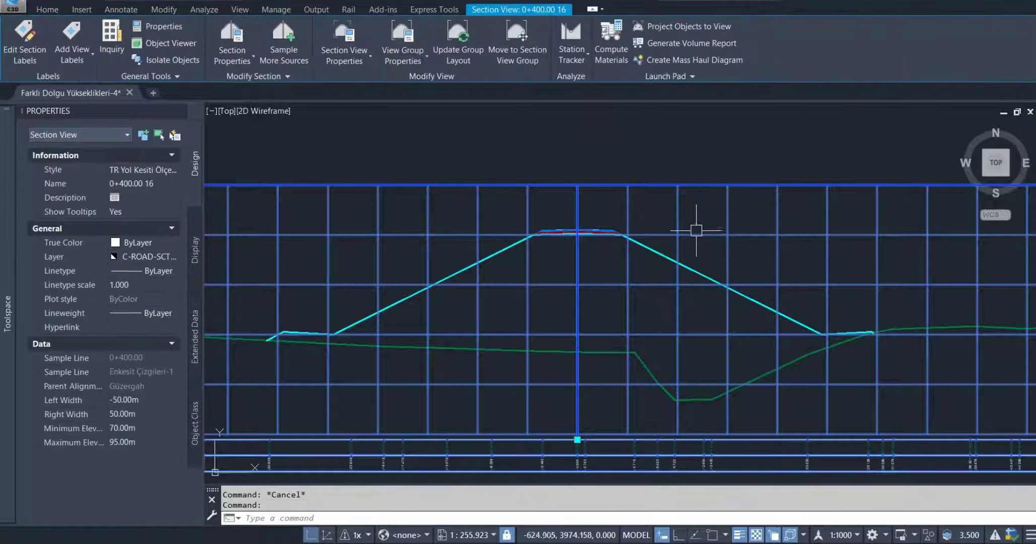
{"action": "left_click", "coordinate": [284, 43]}
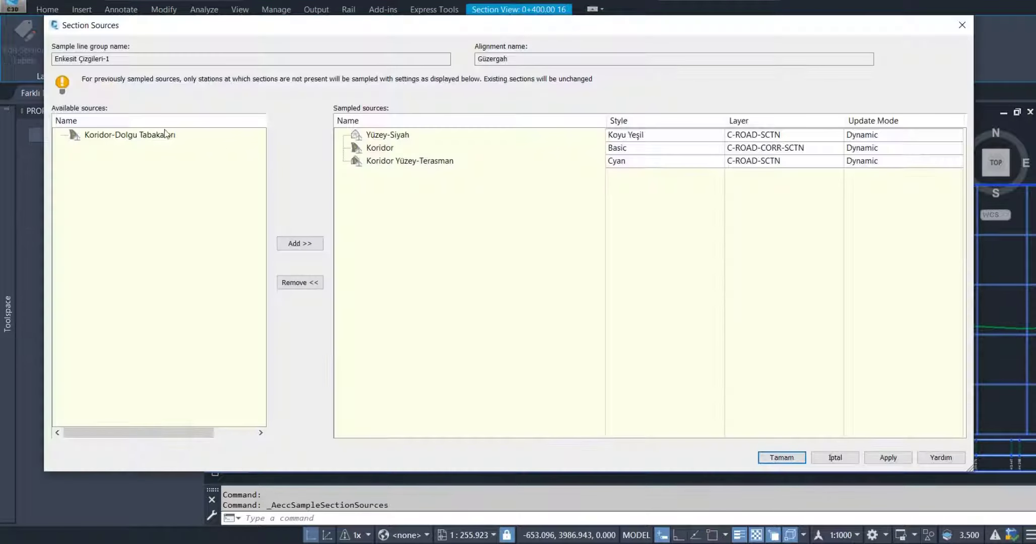
{"action": "left_click", "coordinate": [158, 140]}
{"action": "left_click", "coordinate": [305, 246]}
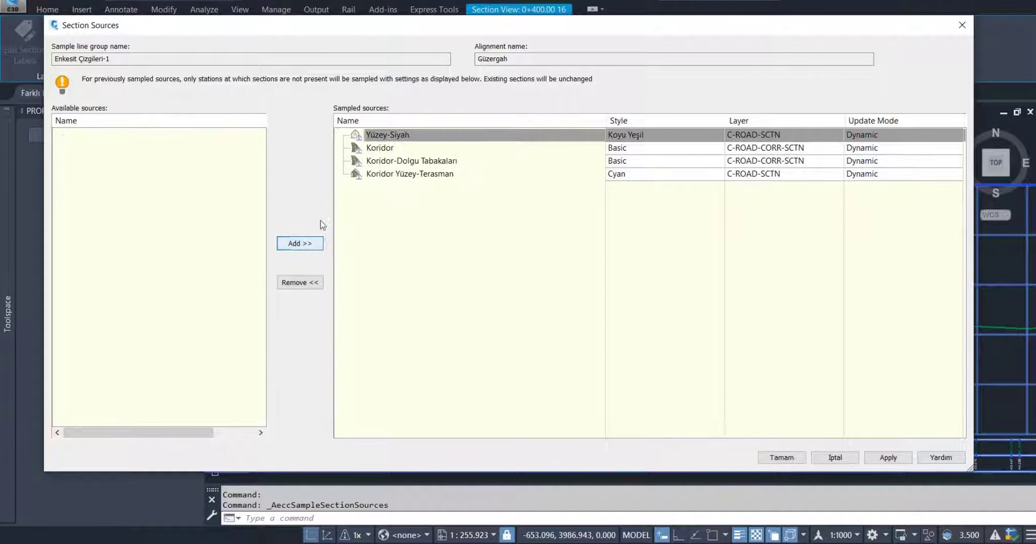
Step: Accept the section sources and open the Koridor-Dolgu Tabakaları corridor properties
{"action": "left_click", "coordinate": [794, 459]}
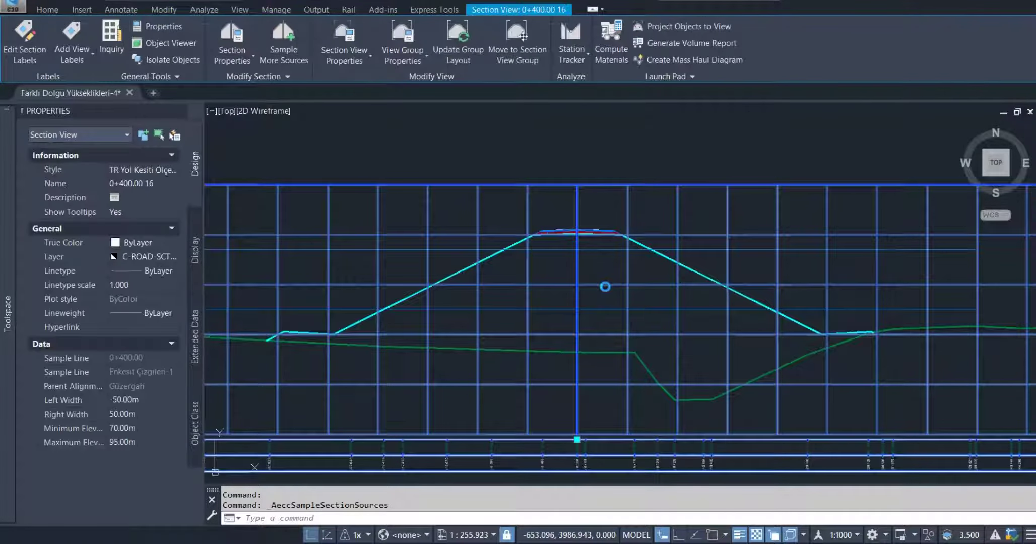
{"action": "key", "text": "Escape"}
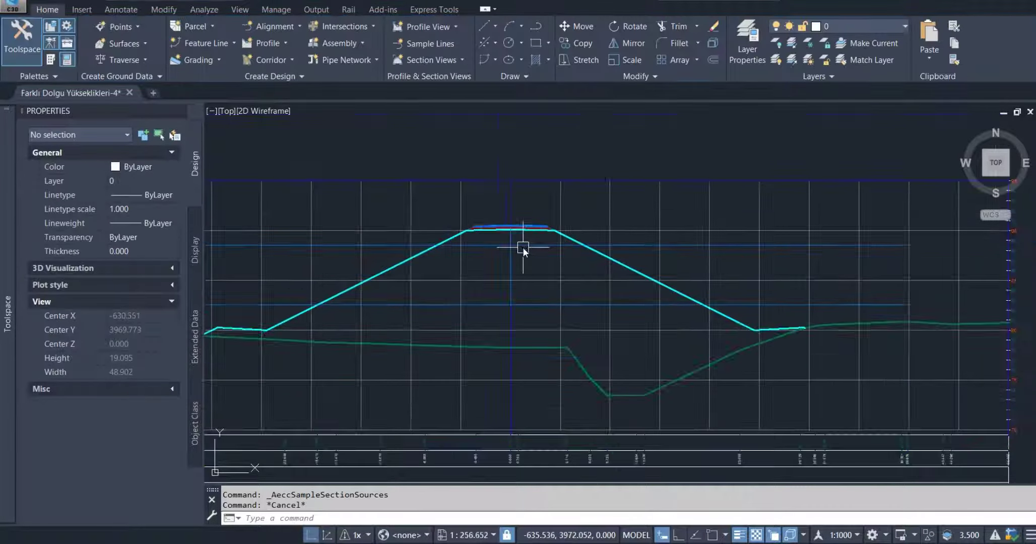
{"action": "scroll", "coordinate": [554, 246], "scroll_direction": "down", "scroll_amount": 3}
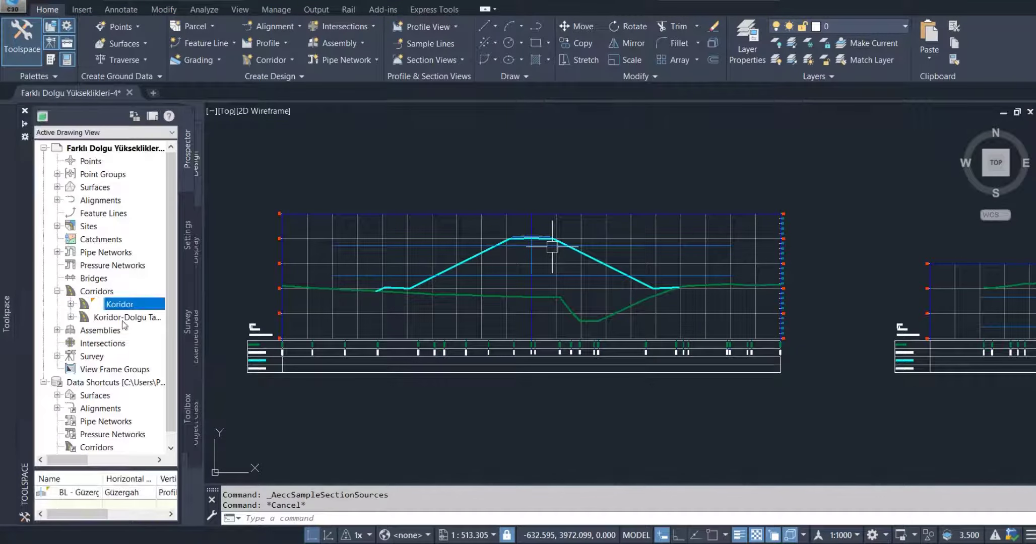
{"action": "left_click_drag", "start_coordinate": [81, 460], "coordinate": [91, 460]}
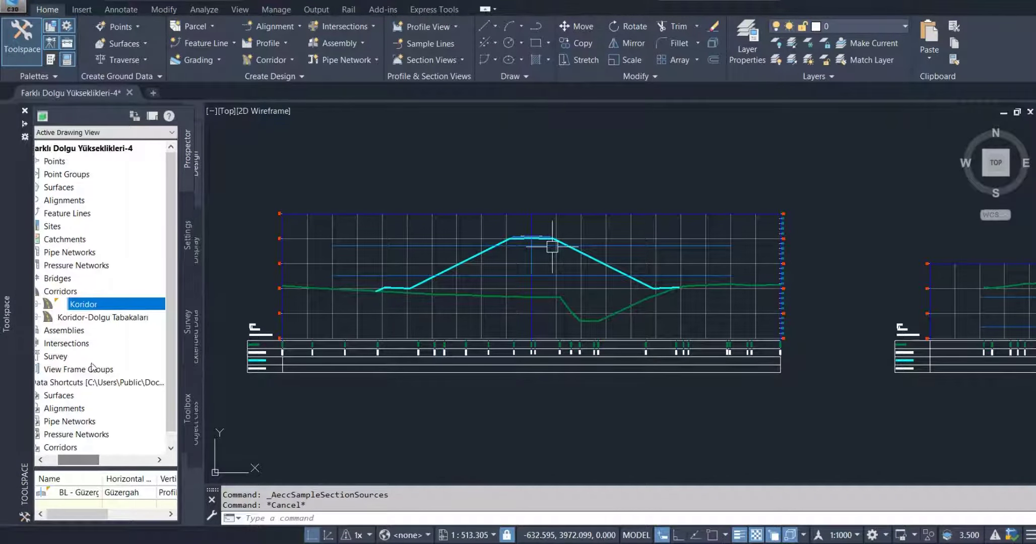
{"action": "right_click", "coordinate": [83, 318]}
{"action": "left_click", "coordinate": [110, 327]}
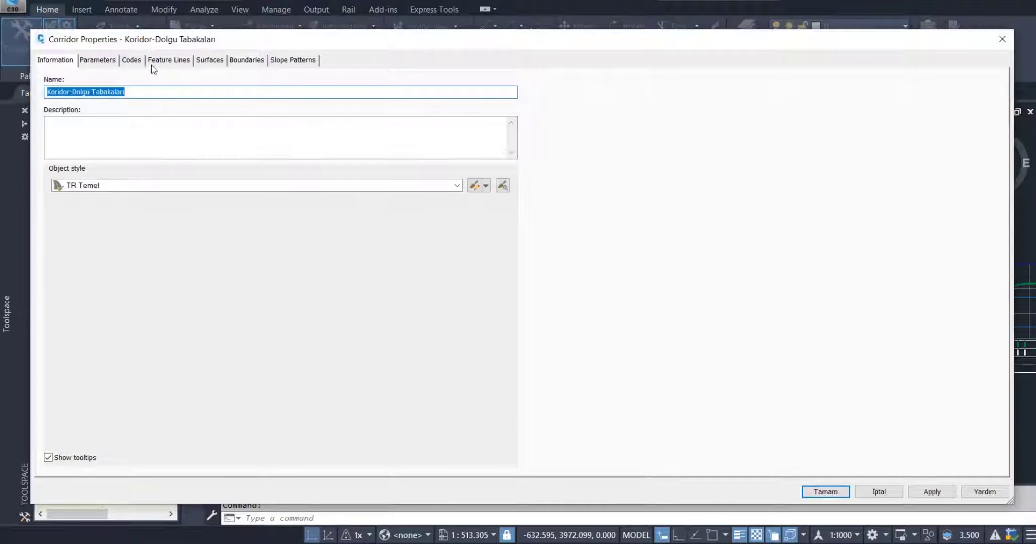
Step: Create a corridor surface named 'Yüzey-2. metredeki dolgu sınırı yüzeyi'
{"action": "left_click", "coordinate": [208, 61]}
{"action": "left_click", "coordinate": [53, 105]}
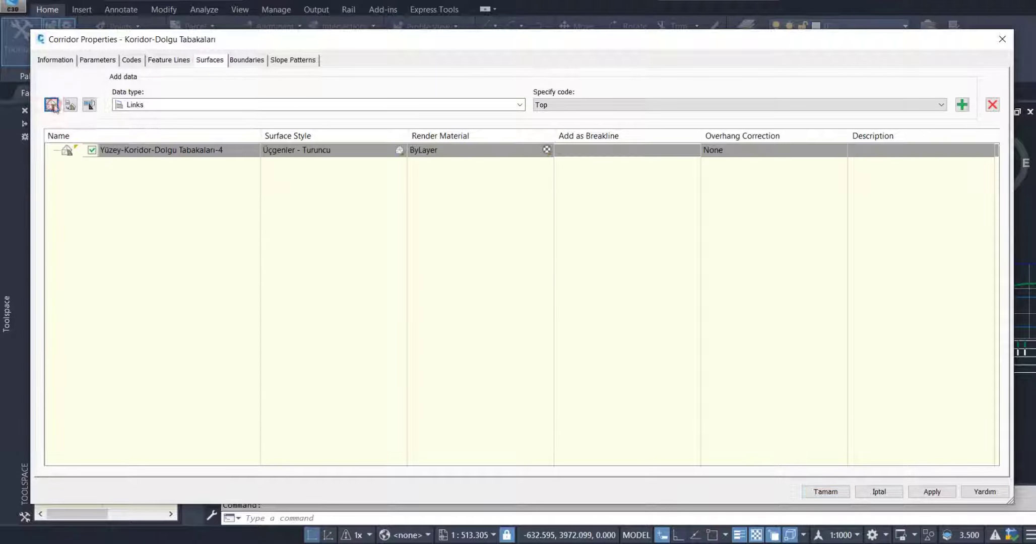
{"action": "left_click_drag", "start_coordinate": [264, 135], "coordinate": [289, 135]}
{"action": "double_click", "coordinate": [233, 150]}
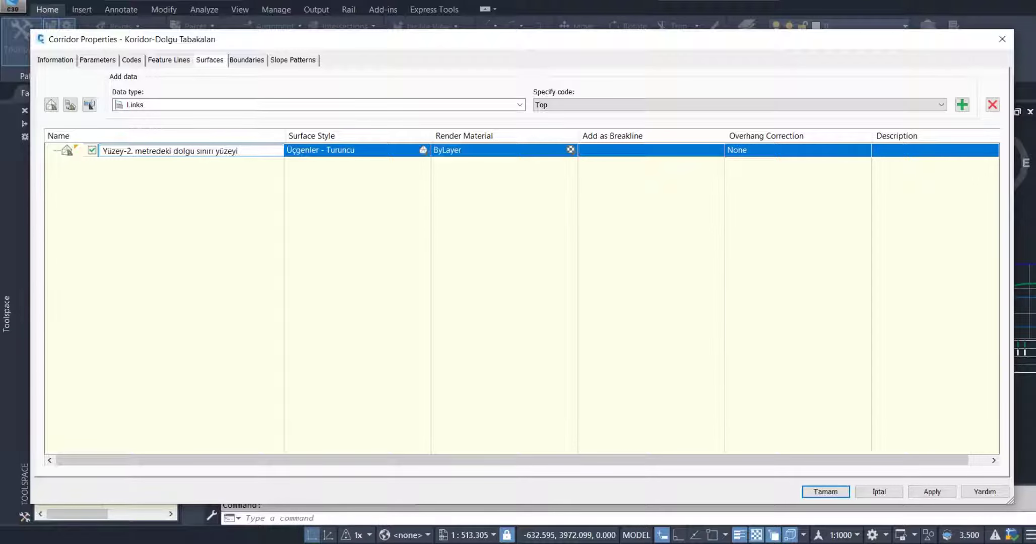
{"action": "key", "text": "Return"}
Step: Add the 2 m fill-limit link code to the surface with Bottom Links overhang correction
{"action": "left_click", "coordinate": [602, 105]}
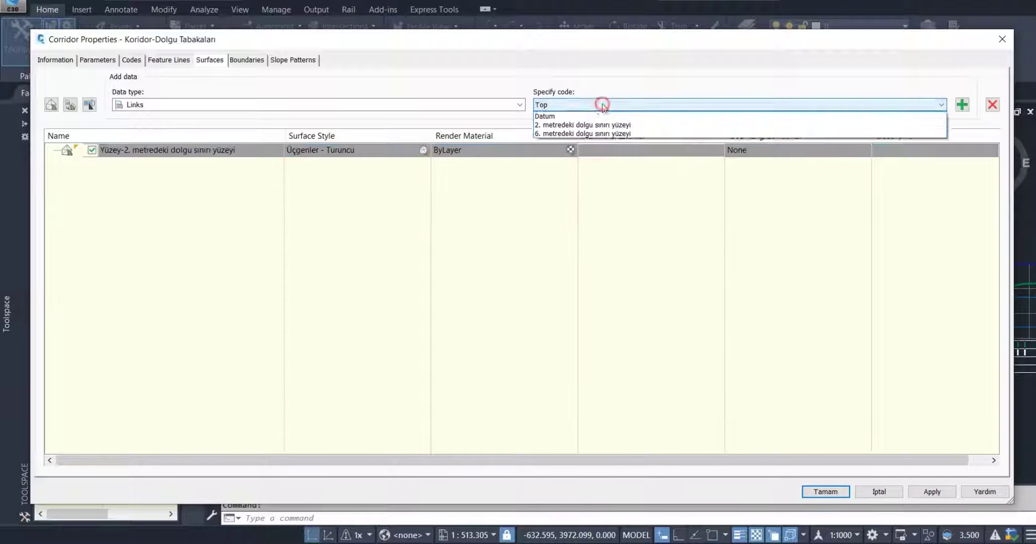
{"action": "left_click", "coordinate": [587, 121]}
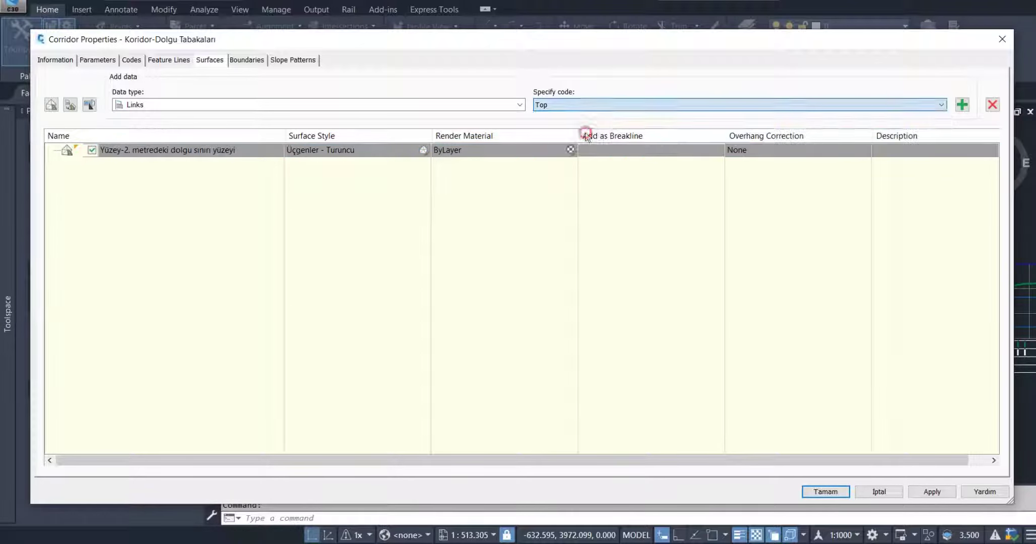
{"action": "left_click", "coordinate": [963, 105]}
{"action": "left_click", "coordinate": [748, 151]}
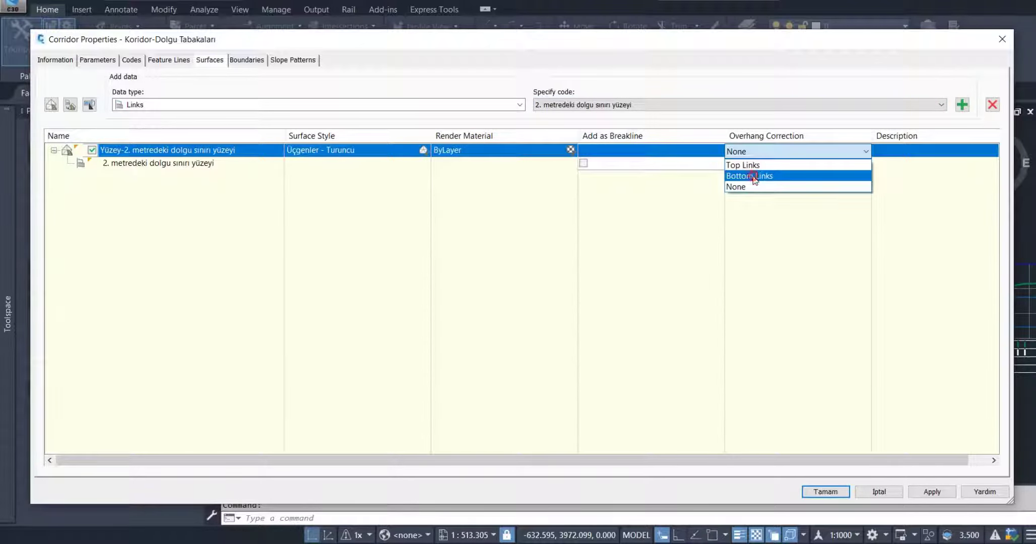
{"action": "left_click", "coordinate": [754, 176]}
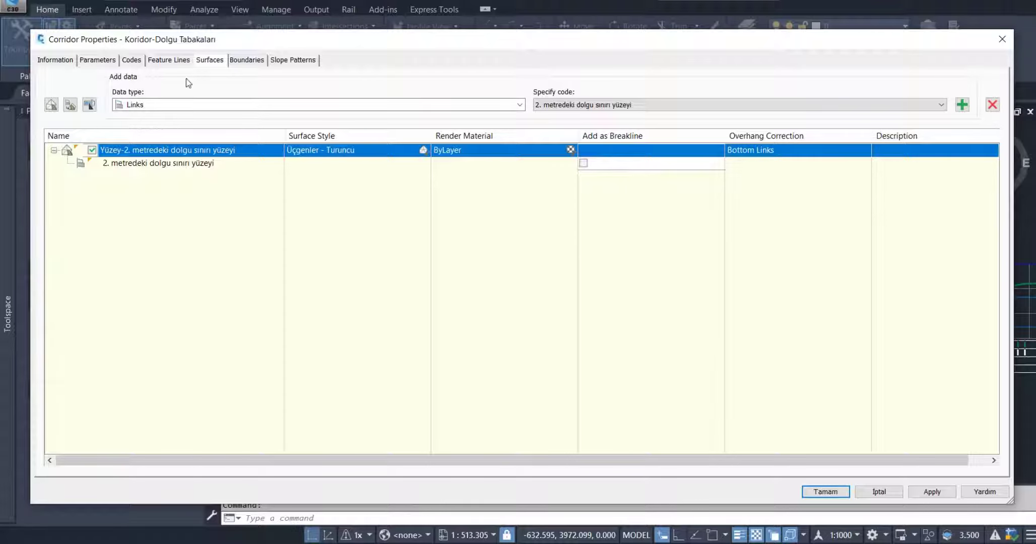
{"action": "left_click", "coordinate": [246, 60]}
{"action": "left_click", "coordinate": [146, 98]}
Step: Give the 2-metre surface a corridor-extents outer boundary
{"action": "right_click", "coordinate": [146, 99]}
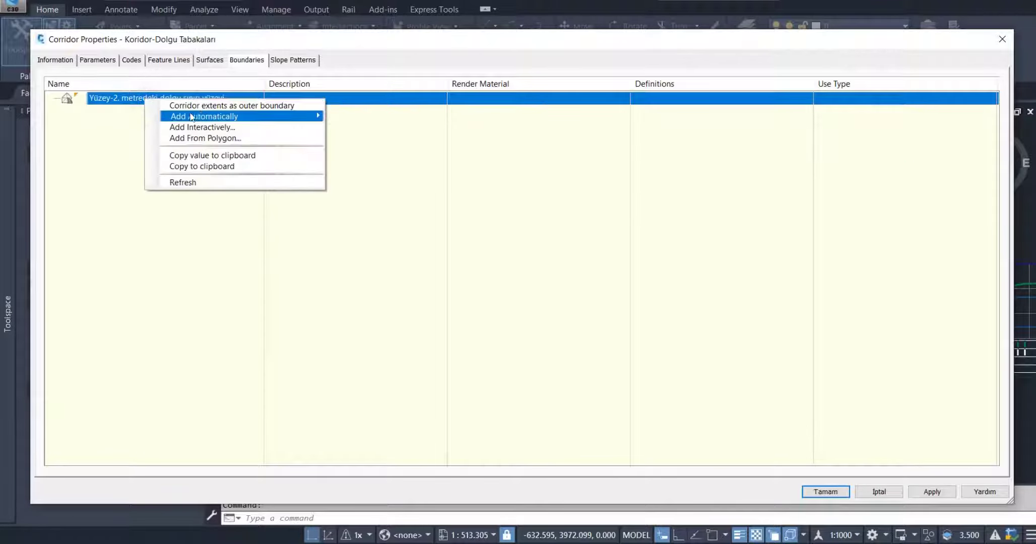
{"action": "left_click", "coordinate": [352, 115]}
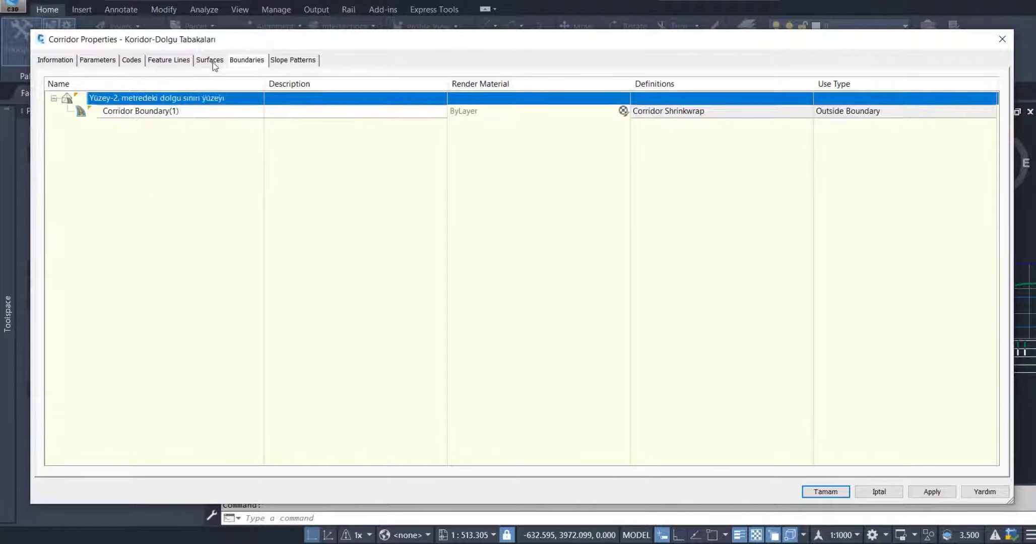
{"action": "left_click", "coordinate": [209, 60]}
Step: Create a second surface named 'Yüzey-6. metredeki dolgu sınırı yüzeyi'
{"action": "left_click", "coordinate": [51, 104]}
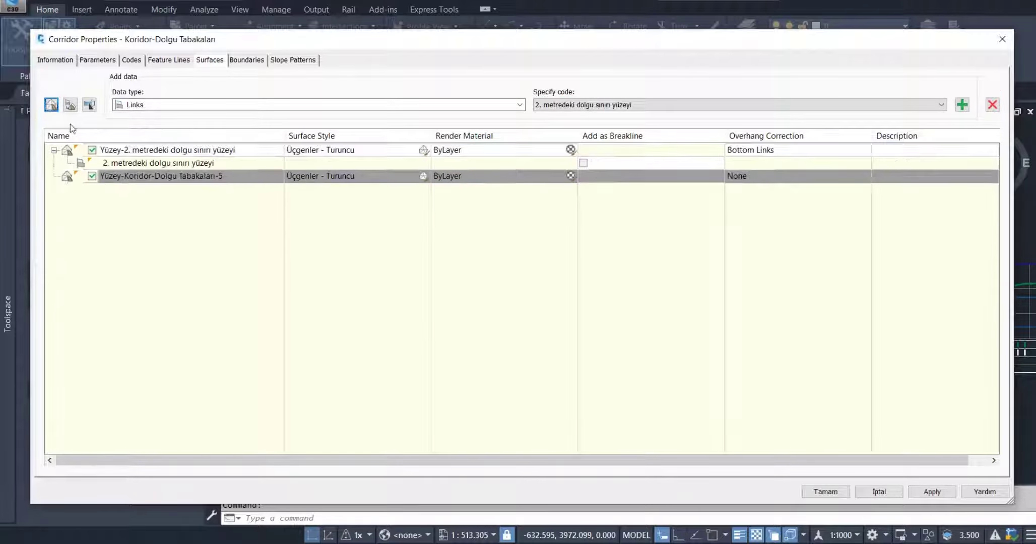
{"action": "left_click", "coordinate": [218, 151]}
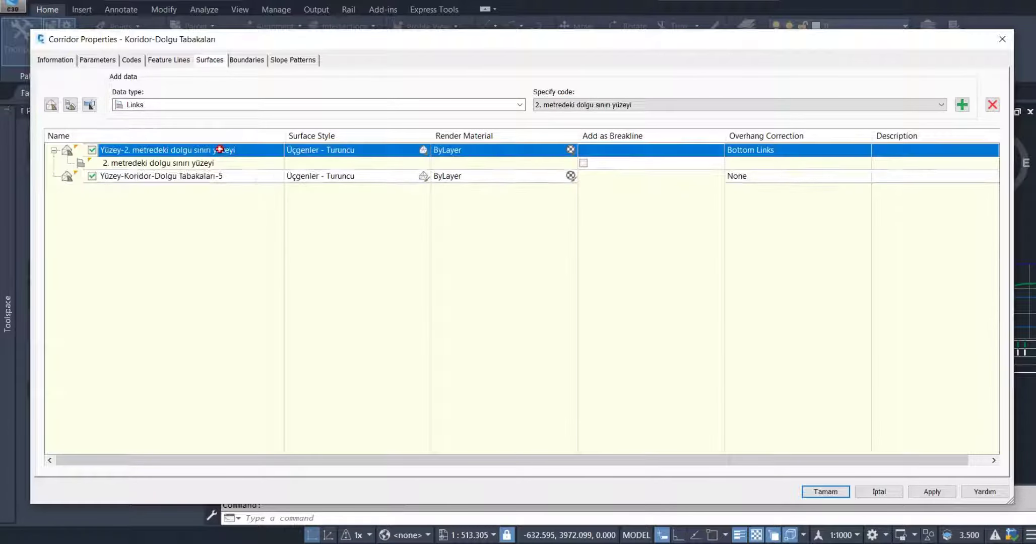
{"action": "right_click", "coordinate": [228, 150]}
{"action": "left_click", "coordinate": [251, 186]}
{"action": "left_click", "coordinate": [204, 178]}
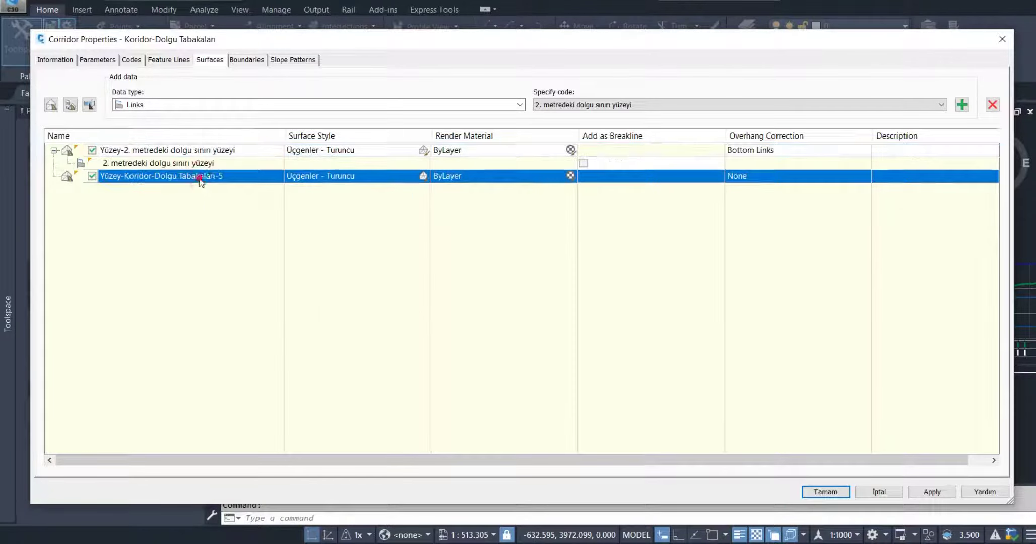
{"action": "right_click", "coordinate": [212, 179]}
{"action": "left_click", "coordinate": [237, 227]}
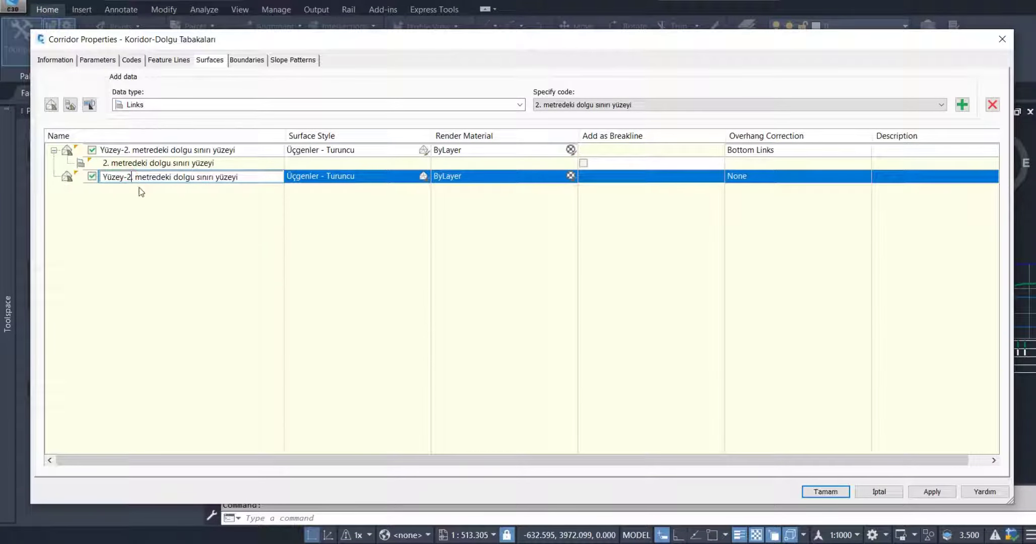
{"action": "key", "text": "BackSpace"}
{"action": "type", "text": "6"}
{"action": "key", "text": "Return"}
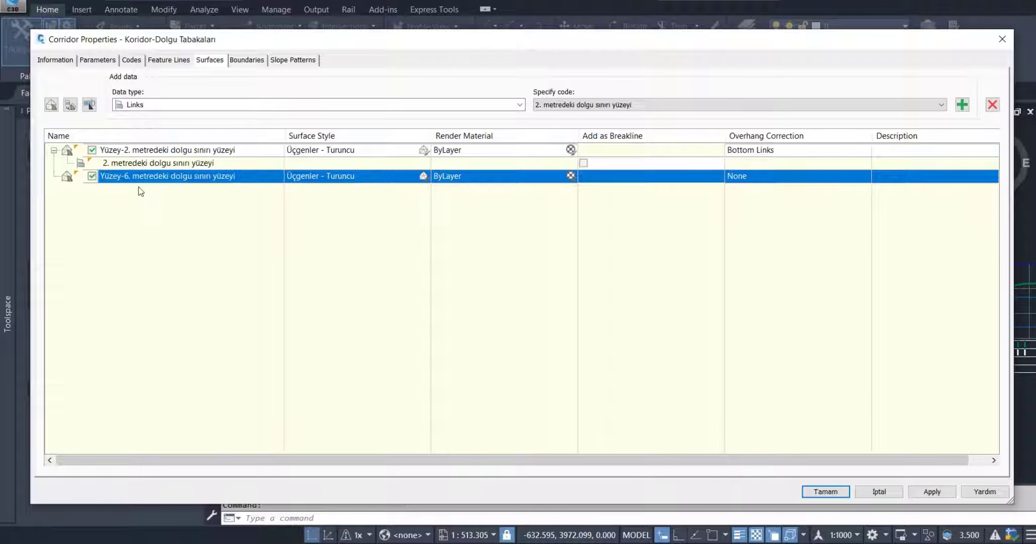
Step: Add the 6 m fill-limit link code to it with Bottom Links overhang correction
{"action": "left_click", "coordinate": [653, 104]}
{"action": "left_click", "coordinate": [624, 143]}
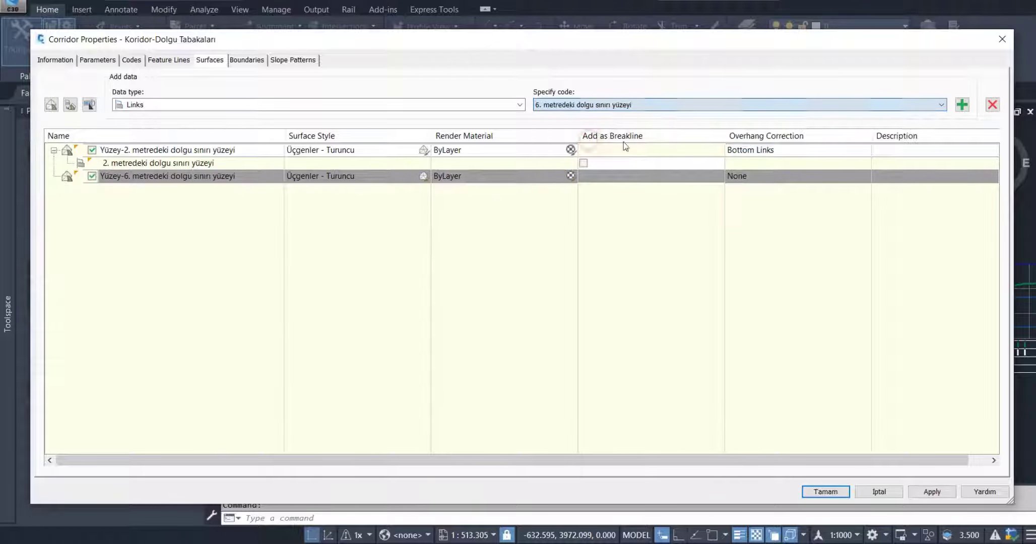
{"action": "left_click", "coordinate": [963, 105]}
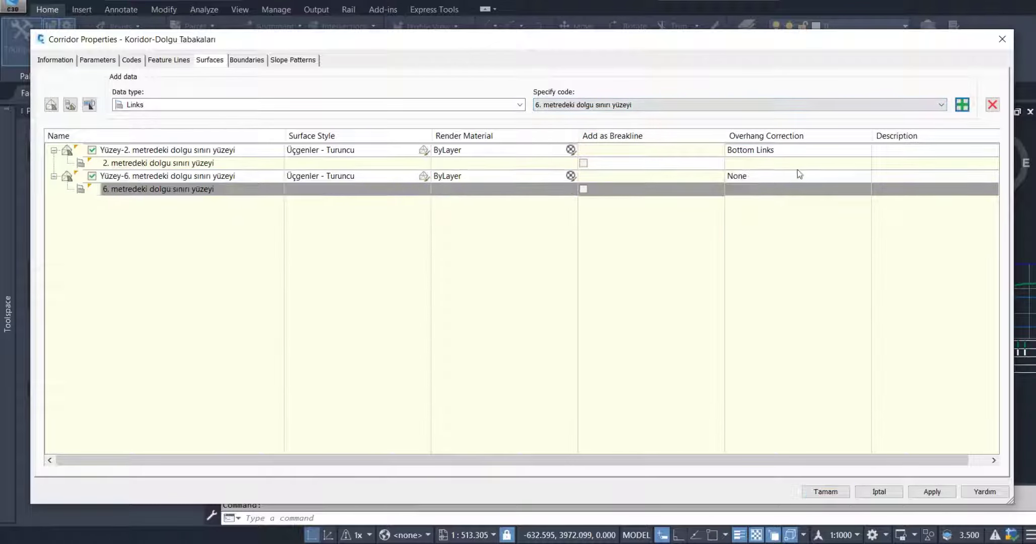
{"action": "left_click", "coordinate": [739, 181]}
{"action": "left_click", "coordinate": [745, 204]}
Step: Give the 6-metre surface a corridor-extents boundary and apply the corridor properties
{"action": "left_click", "coordinate": [247, 62]}
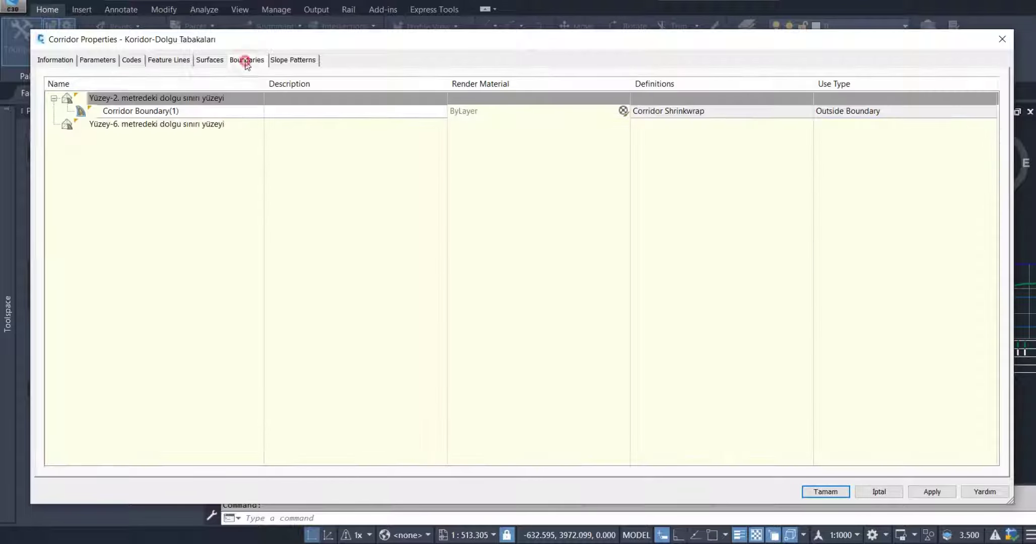
{"action": "left_click", "coordinate": [177, 124]}
{"action": "right_click", "coordinate": [176, 125]}
{"action": "left_click", "coordinate": [388, 241]}
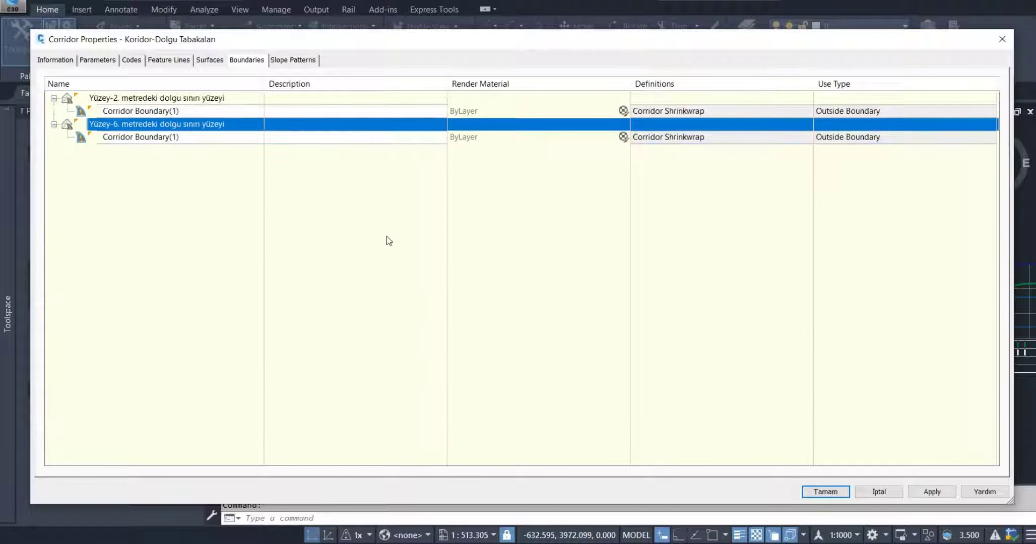
{"action": "left_click", "coordinate": [812, 491]}
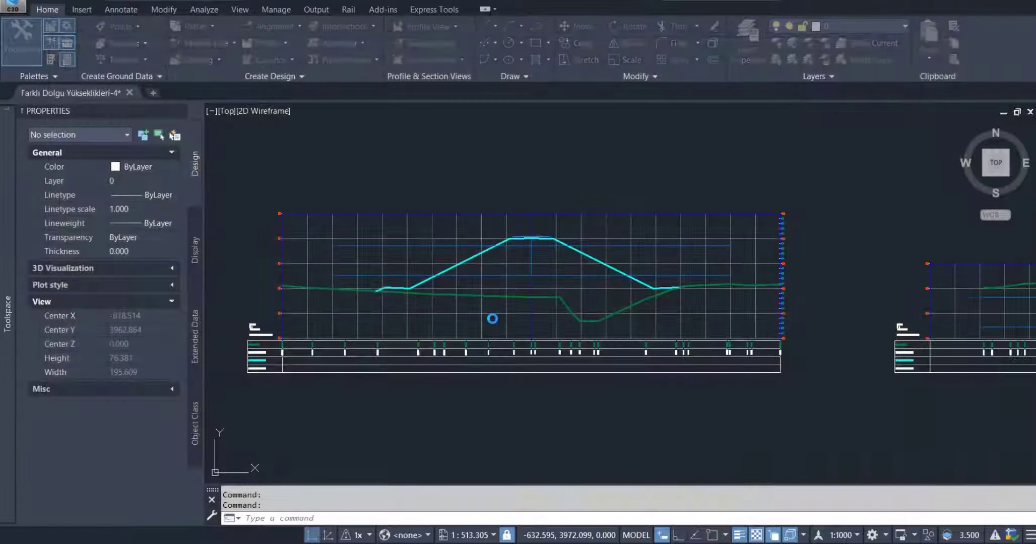
Step: Add the 2 m and 6 m fill-limit surfaces to the section view's sampled sources
{"action": "key", "text": "Escape"}
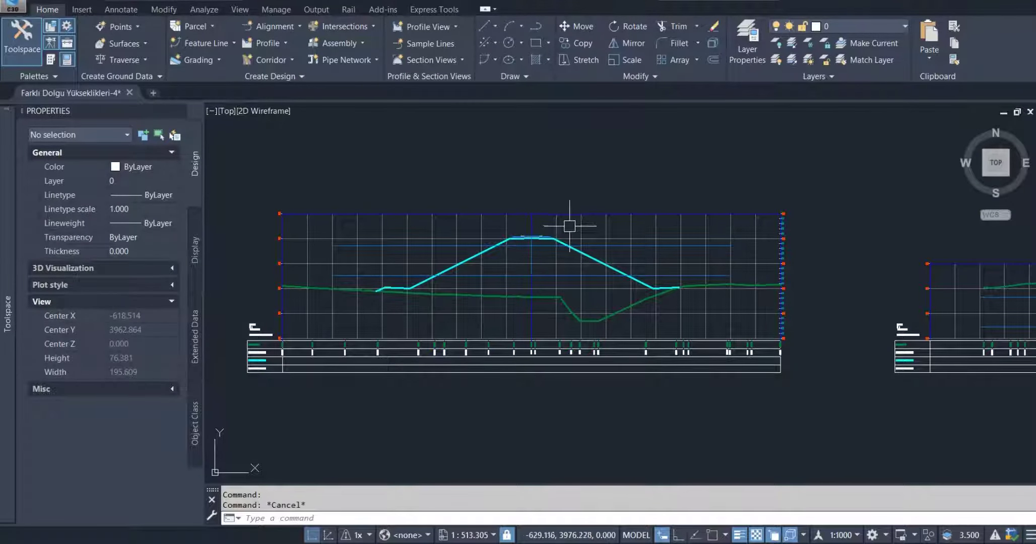
{"action": "left_click", "coordinate": [581, 229]}
{"action": "left_click", "coordinate": [284, 42]}
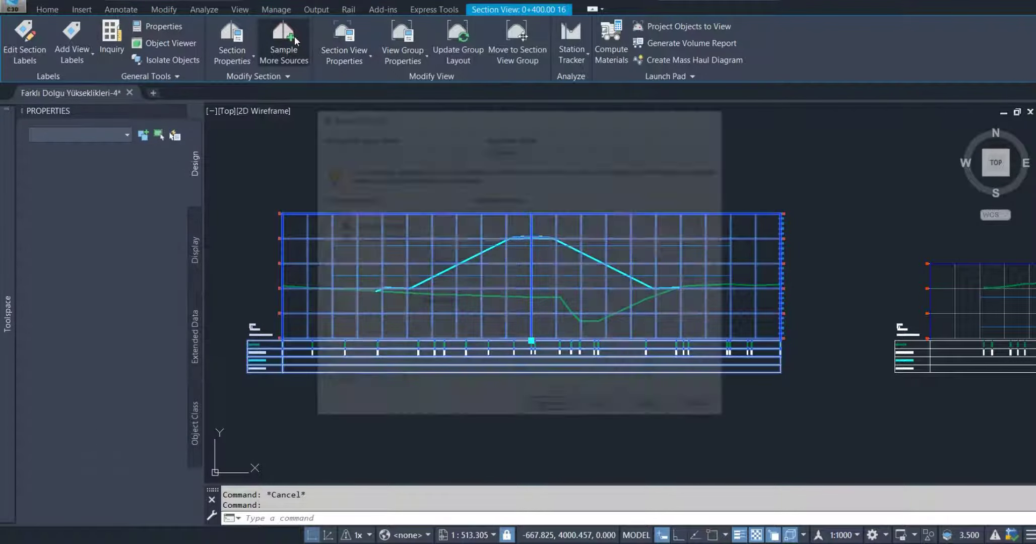
{"action": "left_click", "coordinate": [300, 243]}
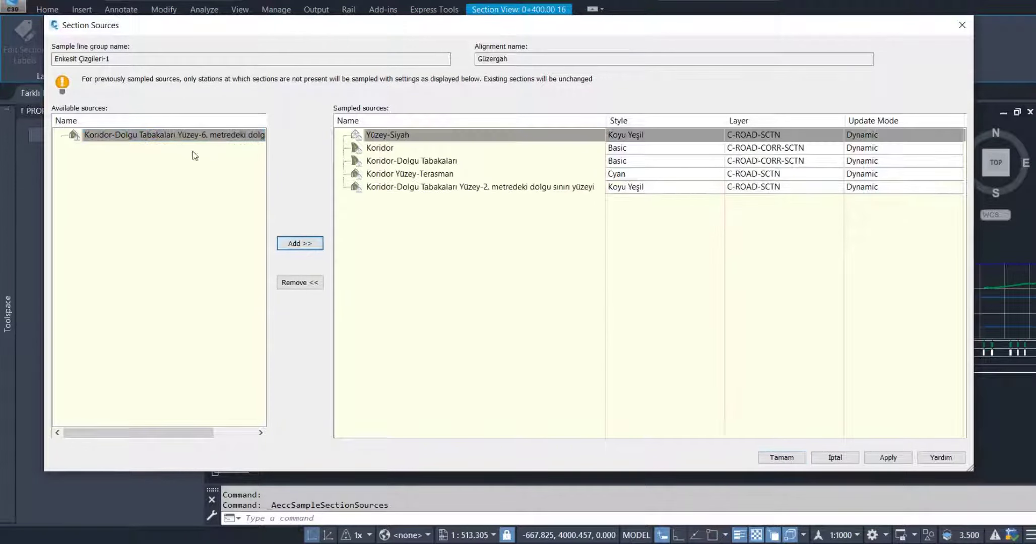
{"action": "left_click", "coordinate": [305, 245]}
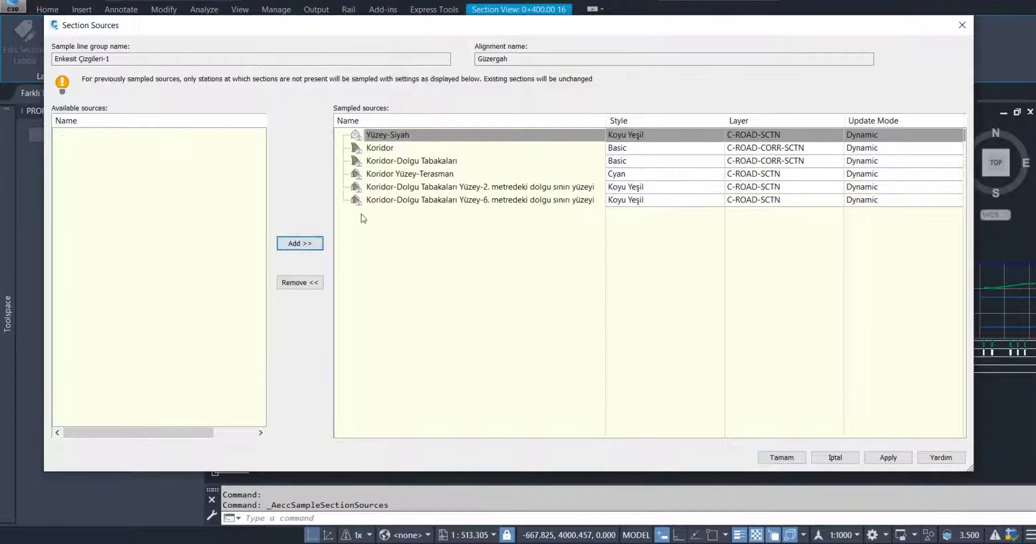
Step: Set both new surfaces' section style to Kırmızı and apply the sources
{"action": "left_click", "coordinate": [608, 187]}
{"action": "left_click", "coordinate": [515, 233]}
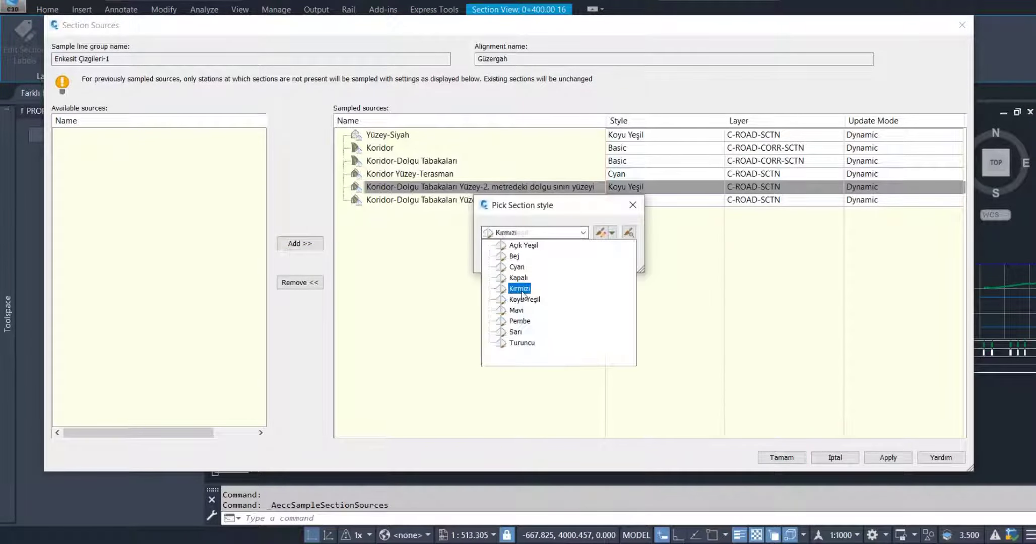
{"action": "left_click", "coordinate": [520, 289]}
{"action": "left_click", "coordinate": [506, 258]}
{"action": "left_click", "coordinate": [631, 200]}
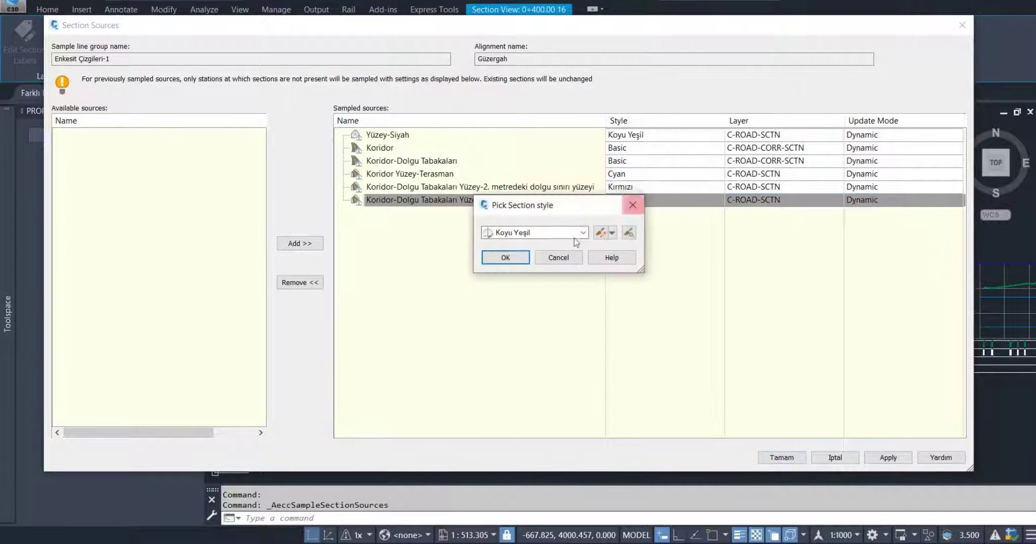
{"action": "left_click", "coordinate": [559, 233]}
{"action": "left_click", "coordinate": [523, 288]}
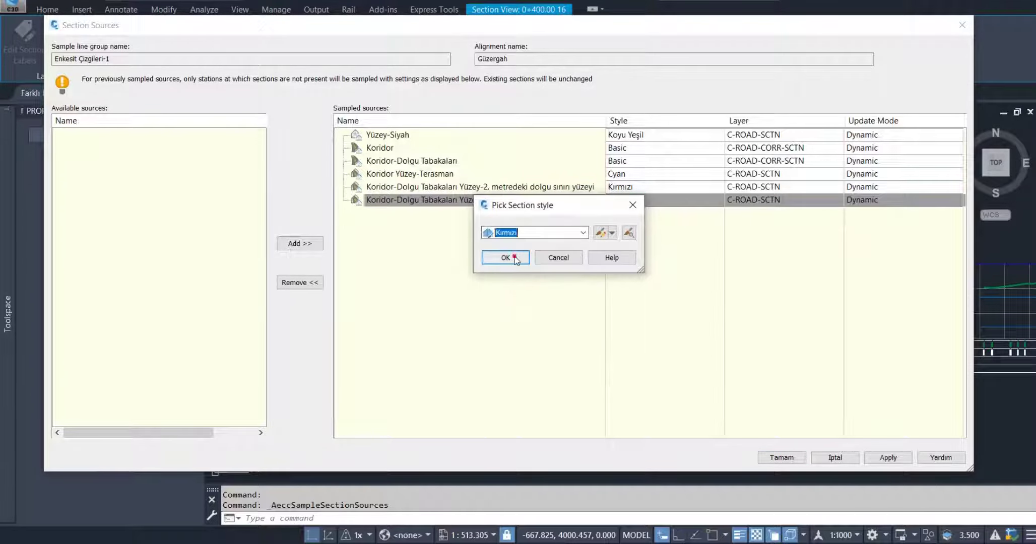
{"action": "left_click", "coordinate": [515, 257]}
{"action": "left_click", "coordinate": [771, 458]}
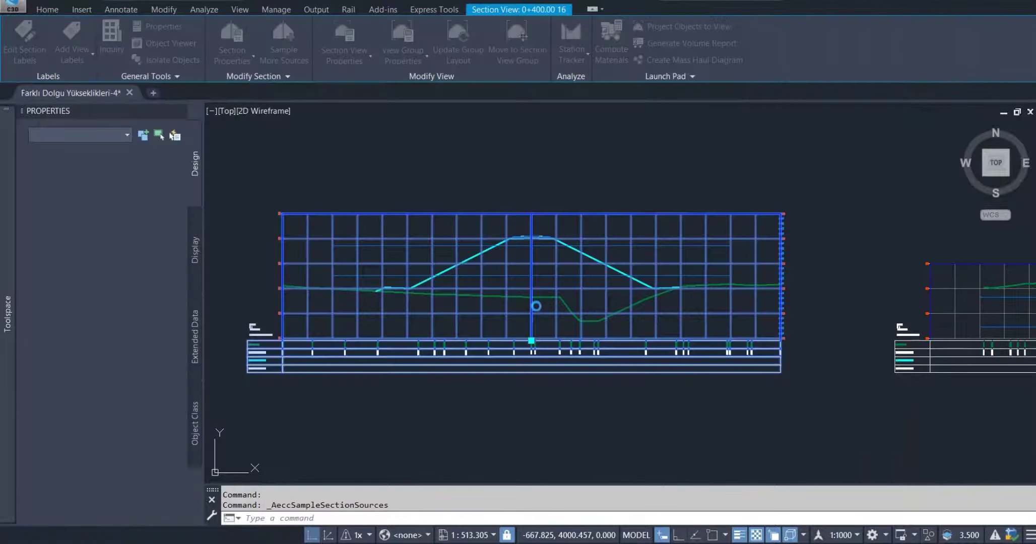
Step: Deselect the section view and pan to the hatched-fill diagram with its Above/Below notes
{"action": "scroll", "coordinate": [537, 272], "scroll_direction": "down", "scroll_amount": 3}
{"action": "scroll", "coordinate": [536, 262], "scroll_direction": "down", "scroll_amount": 2}
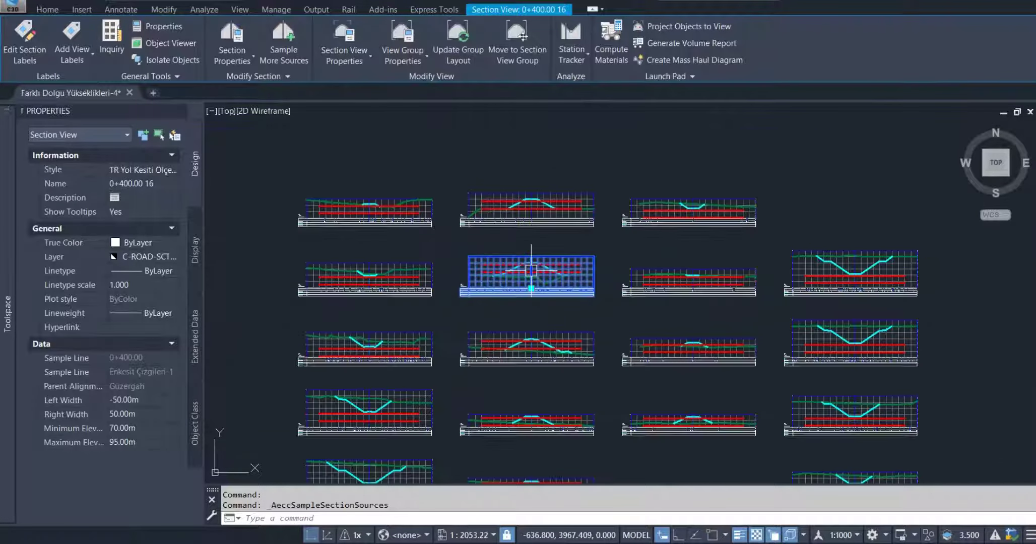
{"action": "scroll", "coordinate": [531, 267], "scroll_direction": "up", "scroll_amount": 5}
{"action": "key", "text": "Escape"}
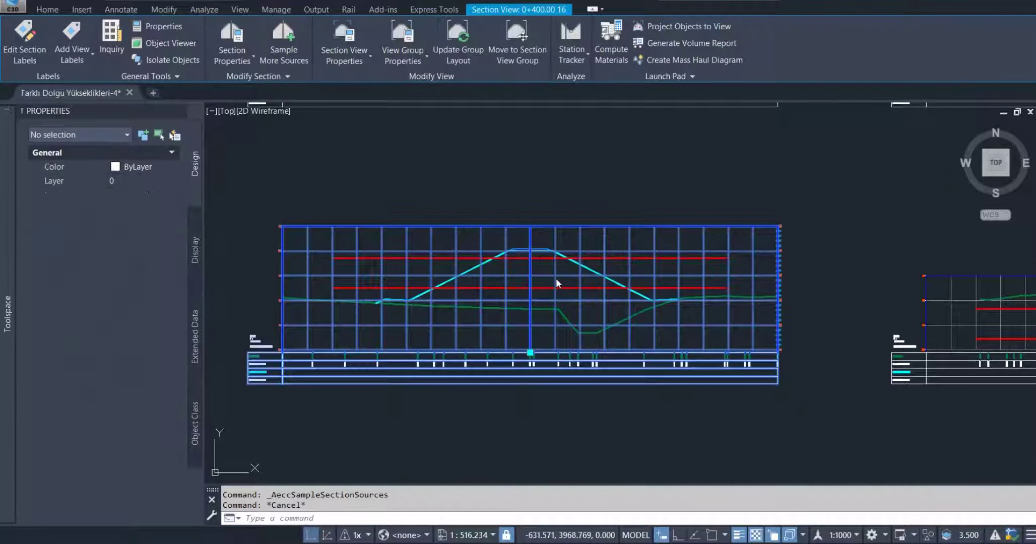
{"action": "scroll", "coordinate": [562, 295], "scroll_direction": "down", "scroll_amount": 3}
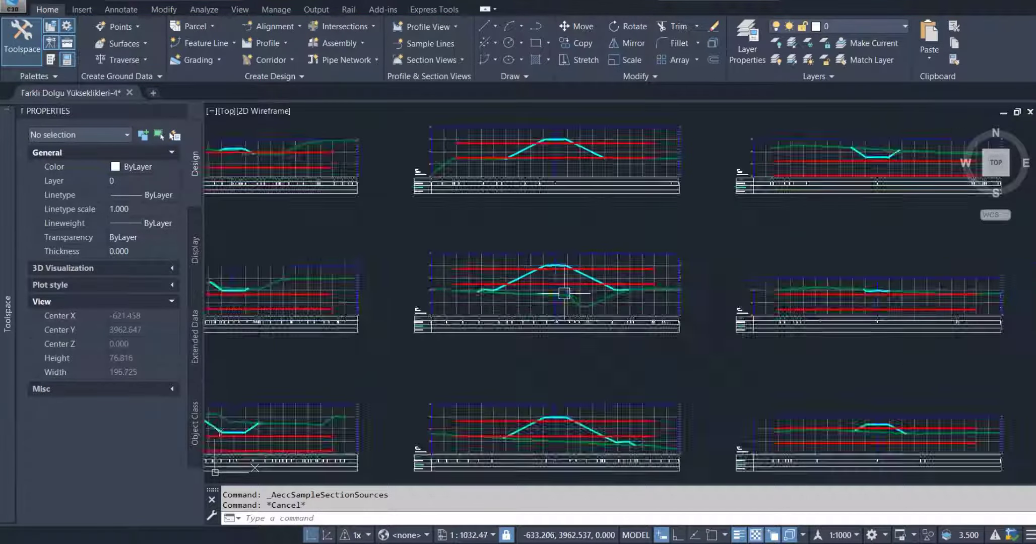
{"action": "scroll", "coordinate": [520, 331], "scroll_direction": "down", "scroll_amount": 4}
{"action": "middle_click_drag", "start_coordinate": [519, 332], "coordinate": [696, 217]}
{"action": "scroll", "coordinate": [546, 294], "scroll_direction": "up", "scroll_amount": 2}
{"action": "scroll", "coordinate": [303, 238], "scroll_direction": "up", "scroll_amount": 2}
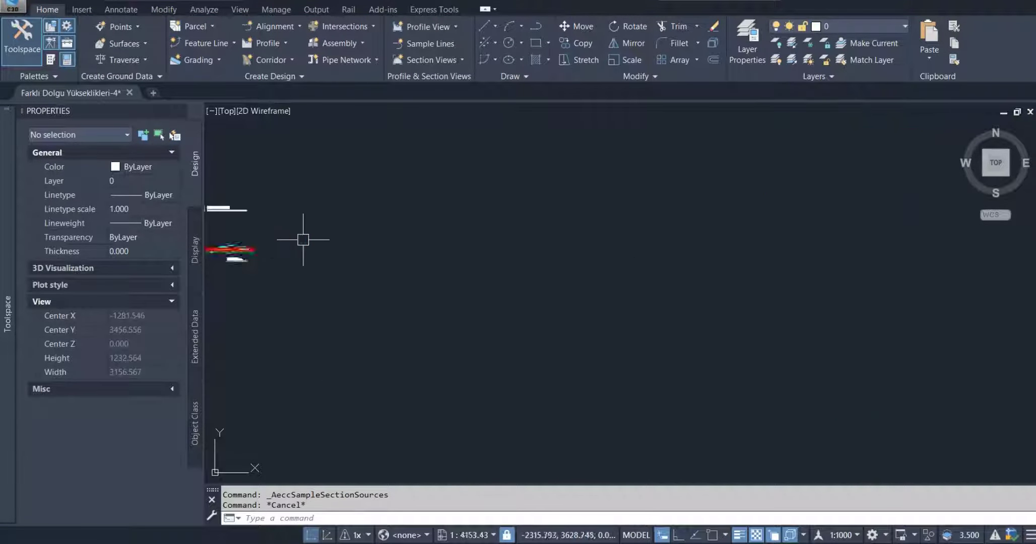
{"action": "middle_click_drag", "start_coordinate": [303, 238], "coordinate": [702, 259]}
{"action": "scroll", "coordinate": [545, 287], "scroll_direction": "up", "scroll_amount": 5}
Step: Zoom-window onto the explanatory diagram and select its notes for inspection
{"action": "scroll", "coordinate": [572, 269], "scroll_direction": "up", "scroll_amount": 5}
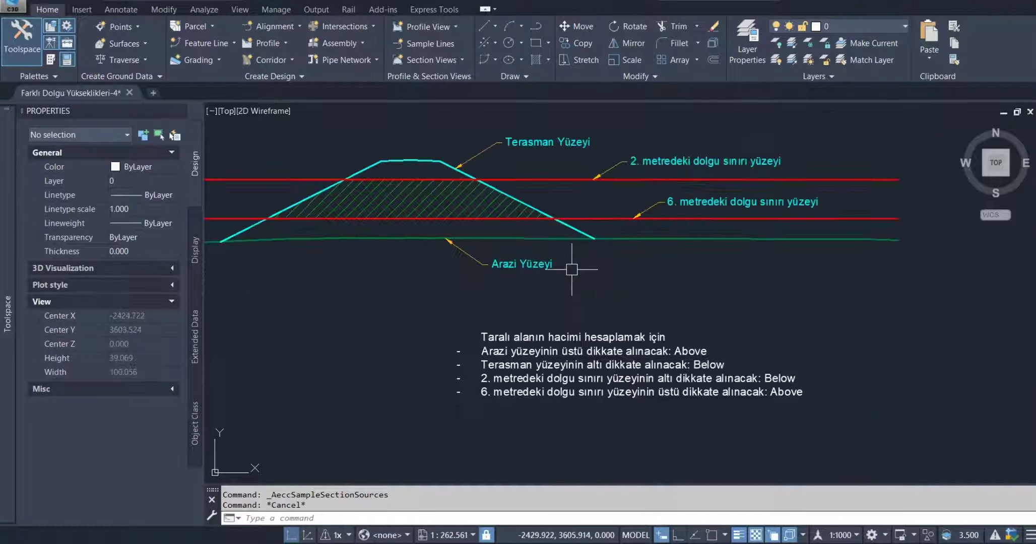
{"action": "middle_click_drag", "start_coordinate": [604, 260], "coordinate": [586, 287]}
{"action": "type", "text": "z"}
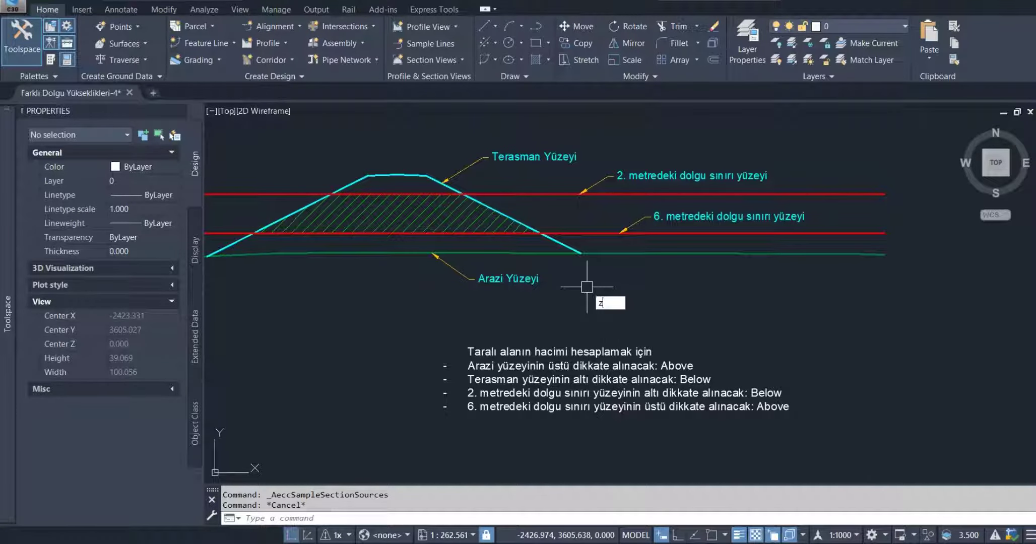
{"action": "key", "text": "Return"}
{"action": "type", "text": "w"}
{"action": "key", "text": "Return"}
{"action": "left_click", "coordinate": [274, 132]}
{"action": "left_click", "coordinate": [937, 452]}
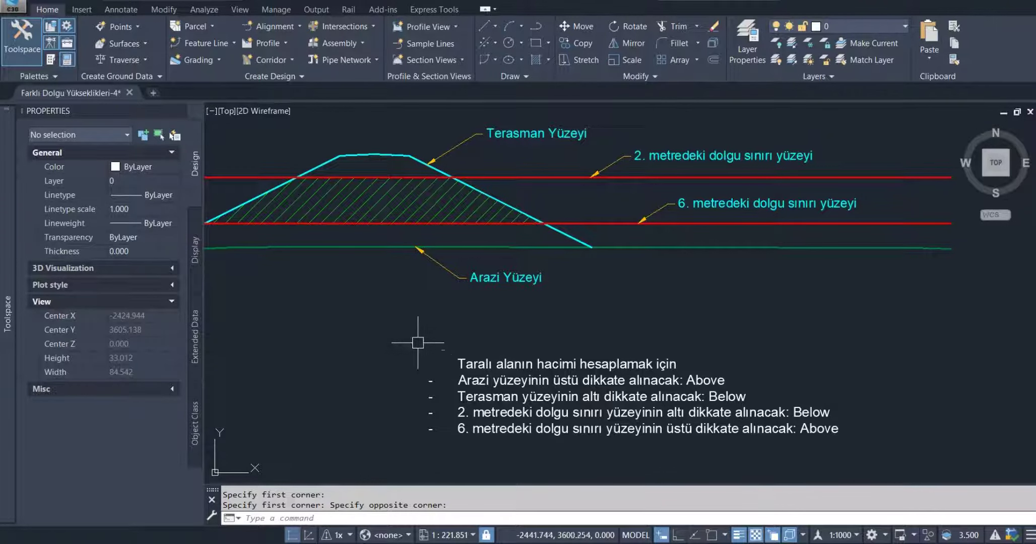
{"action": "left_click", "coordinate": [399, 331]}
{"action": "left_click", "coordinate": [871, 469]}
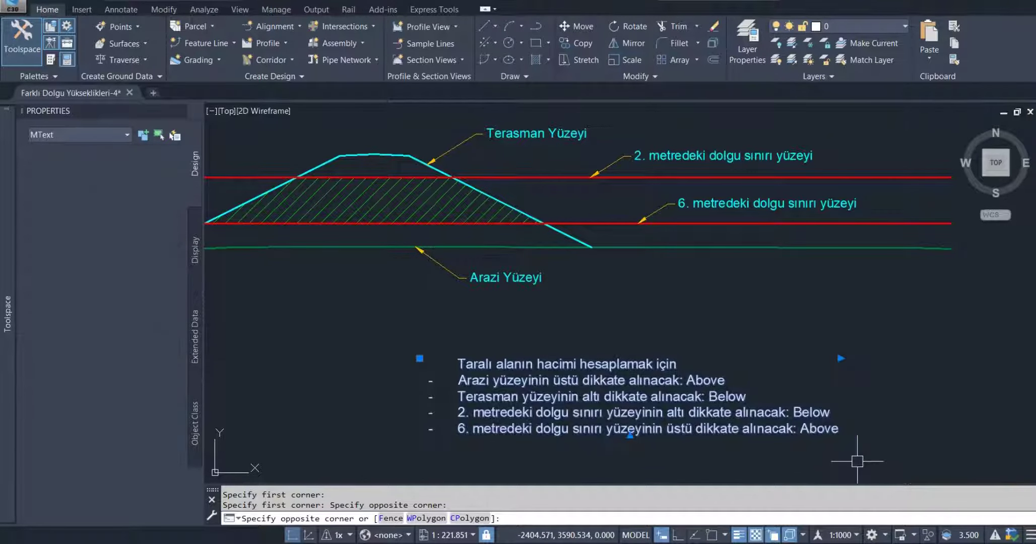
{"action": "key", "text": "Escape"}
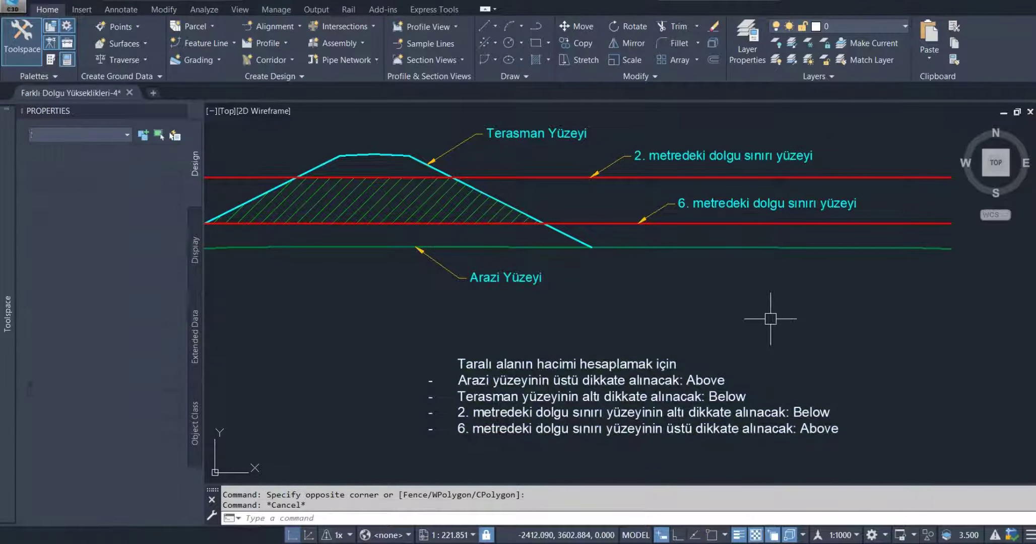
Step: Return to the section views and start Compute Materials for the sample line group
{"action": "scroll", "coordinate": [763, 312], "scroll_direction": "down", "scroll_amount": 2}
{"action": "scroll", "coordinate": [606, 296], "scroll_direction": "down", "scroll_amount": 15}
{"action": "mouse_move", "coordinate": [757, 253]}
{"action": "middle_mouse_down"}
{"action": "mouse_move", "coordinate": [797, 240]}
{"action": "mouse_move", "coordinate": [554, 254]}
{"action": "middle_mouse_up"}
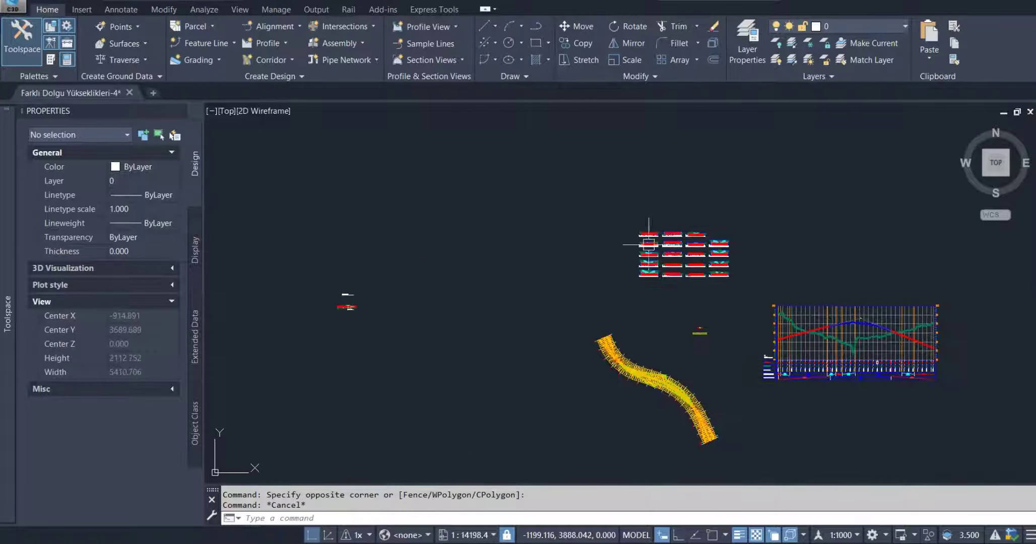
{"action": "scroll", "coordinate": [706, 250], "scroll_direction": "up", "scroll_amount": 5}
{"action": "scroll", "coordinate": [636, 224], "scroll_direction": "up", "scroll_amount": 8}
{"action": "scroll", "coordinate": [636, 225], "scroll_direction": "up", "scroll_amount": 3}
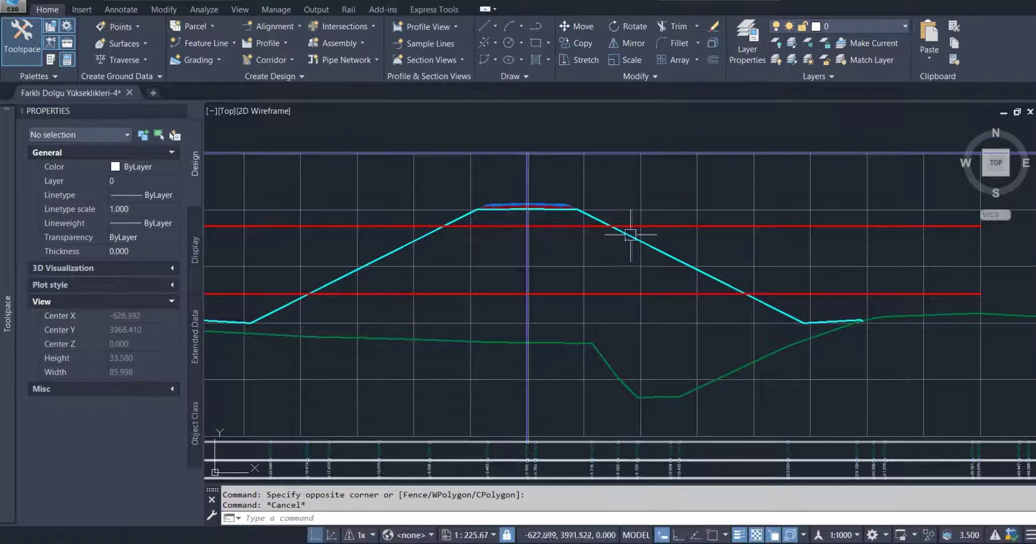
{"action": "left_click", "coordinate": [204, 10]}
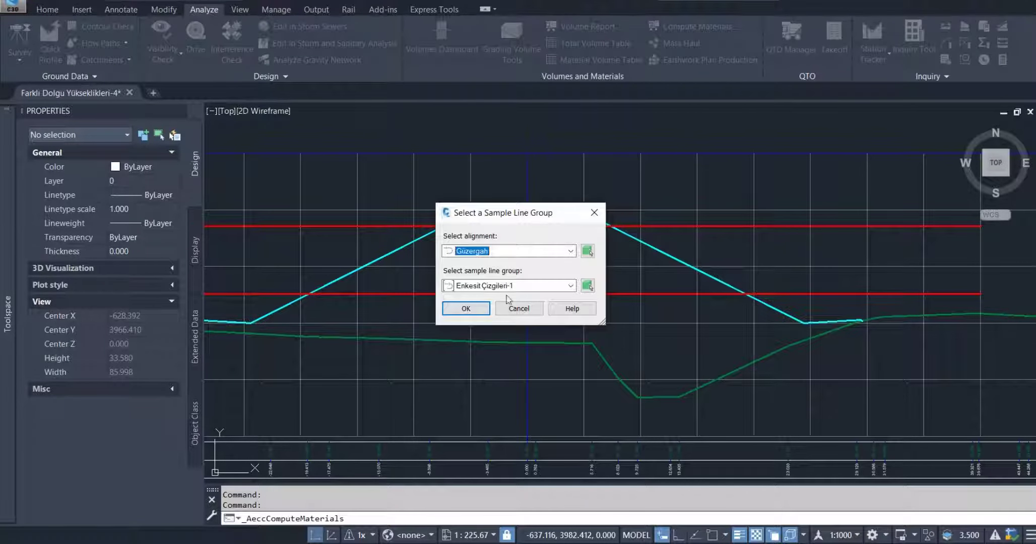
{"action": "left_click", "coordinate": [481, 308]}
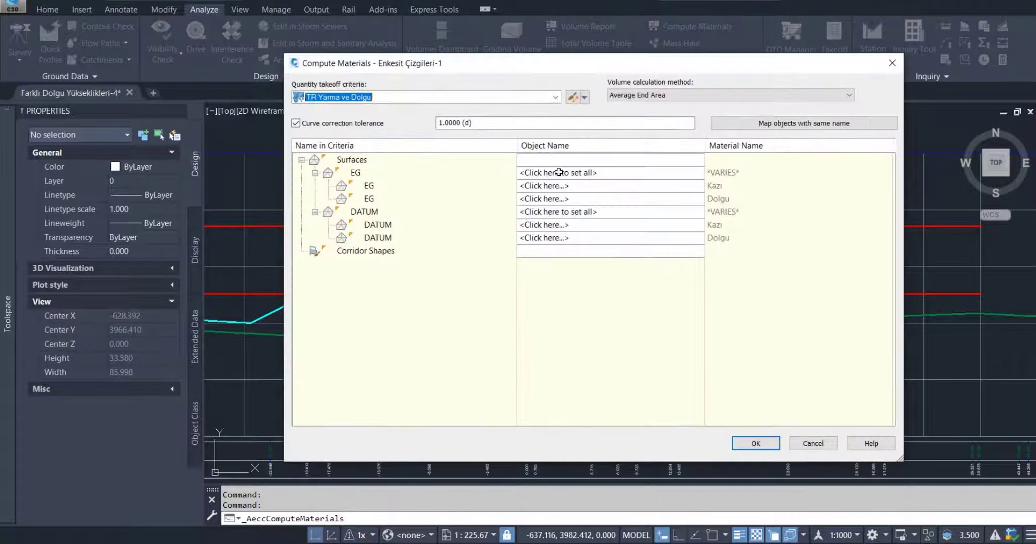
Step: Map both EG entries to Yüzey-Siyah and both DATUM entries to Koridor Yüzey-Terasman
{"action": "left_click", "coordinate": [559, 172]}
{"action": "left_click", "coordinate": [558, 186]}
{"action": "left_click", "coordinate": [547, 213]}
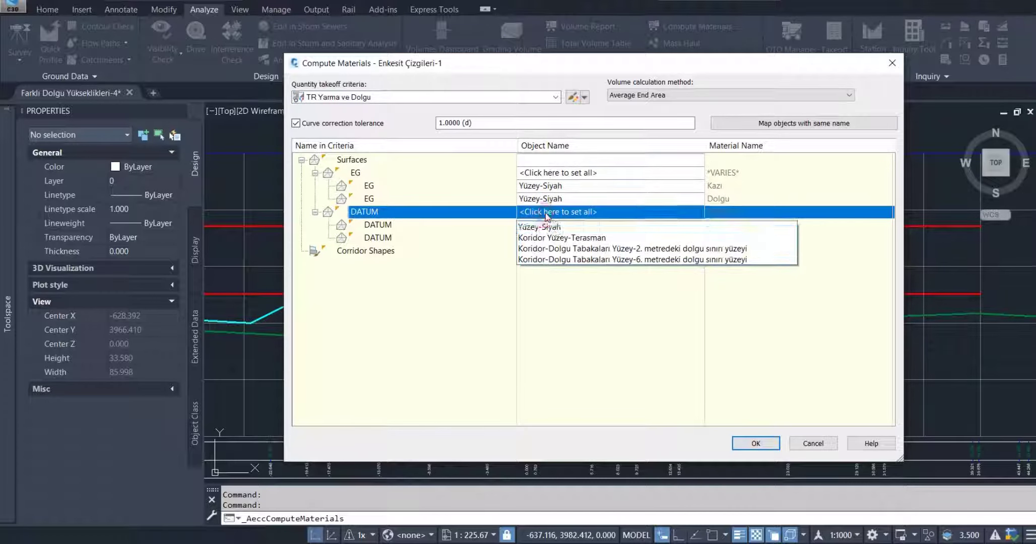
{"action": "left_click", "coordinate": [557, 239]}
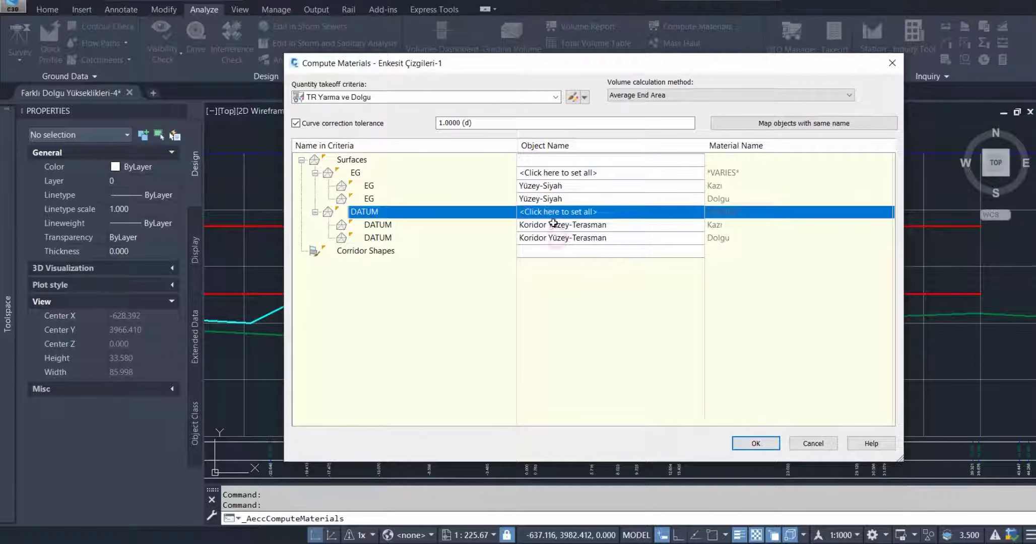
Step: Compute materials, then zoom and pan across the section views to review fill and red cut shading
{"action": "left_click", "coordinate": [756, 444]}
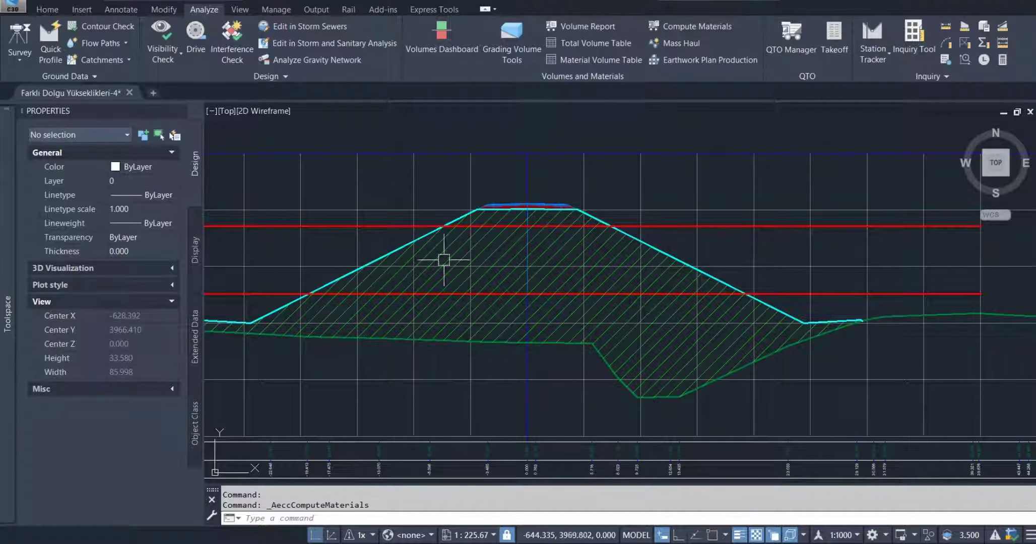
{"action": "scroll", "coordinate": [633, 228], "scroll_direction": "down", "scroll_amount": 8}
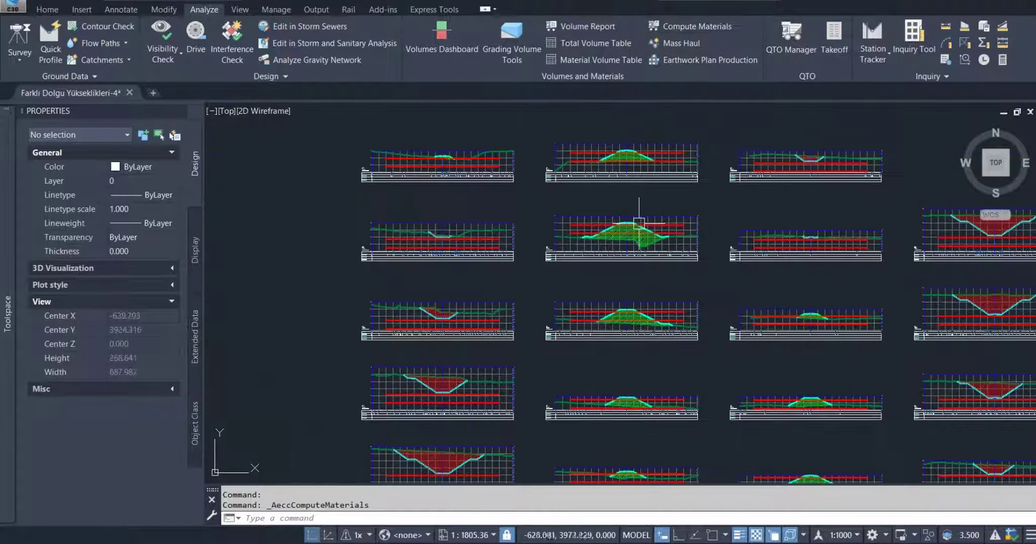
{"action": "scroll", "coordinate": [609, 227], "scroll_direction": "up", "scroll_amount": 2}
{"action": "middle_click_drag", "start_coordinate": [509, 248], "coordinate": [557, 241]}
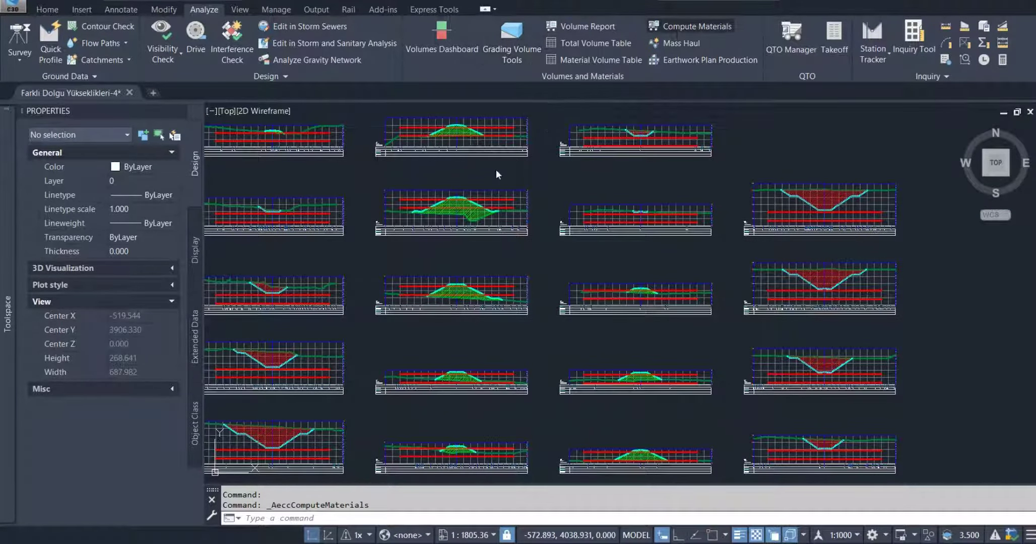
Step: Delete the Kazı cut material from Kazı&Dolgu-3, then reopen the material list
{"action": "left_click", "coordinate": [467, 309]}
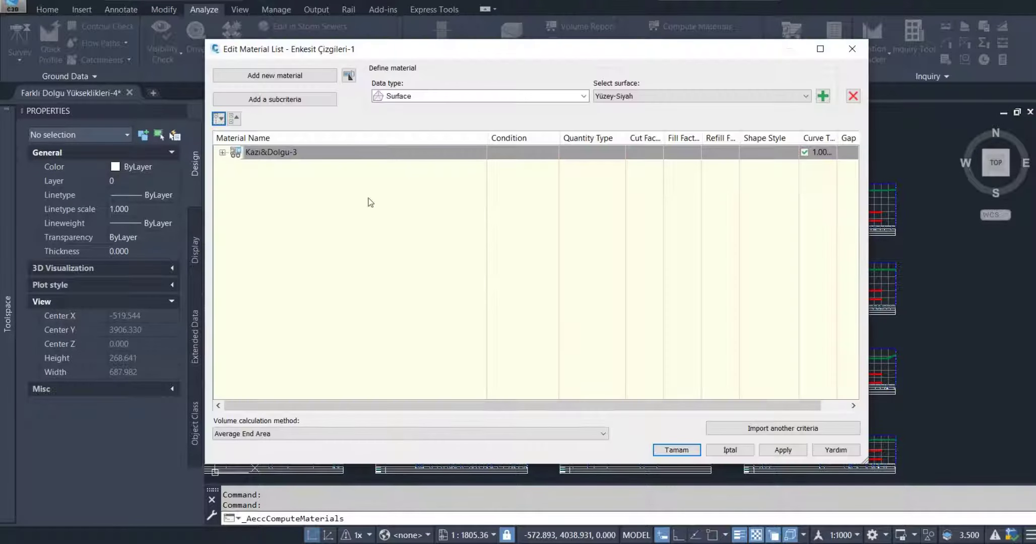
{"action": "left_click", "coordinate": [222, 152]}
{"action": "left_click", "coordinate": [272, 166]}
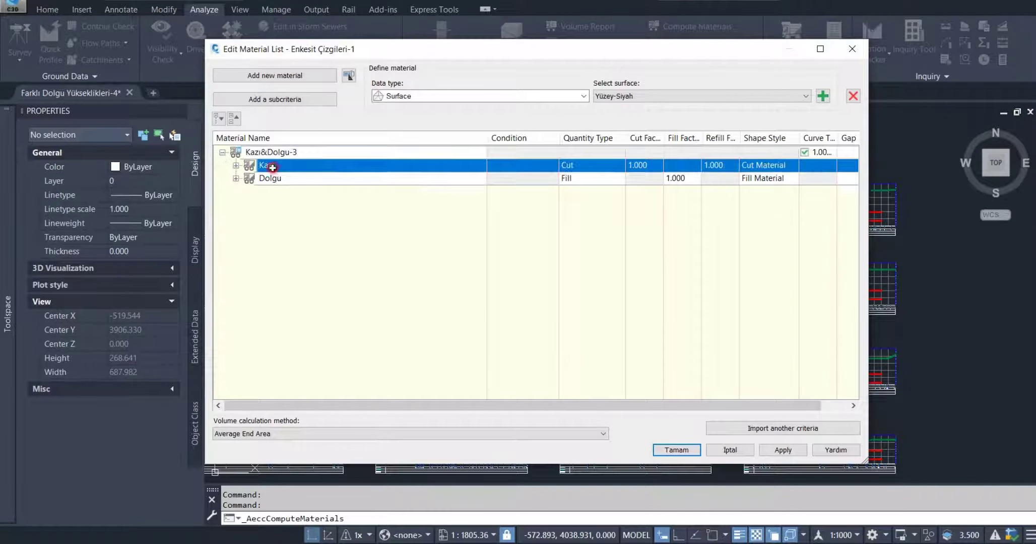
{"action": "left_click", "coordinate": [856, 98]}
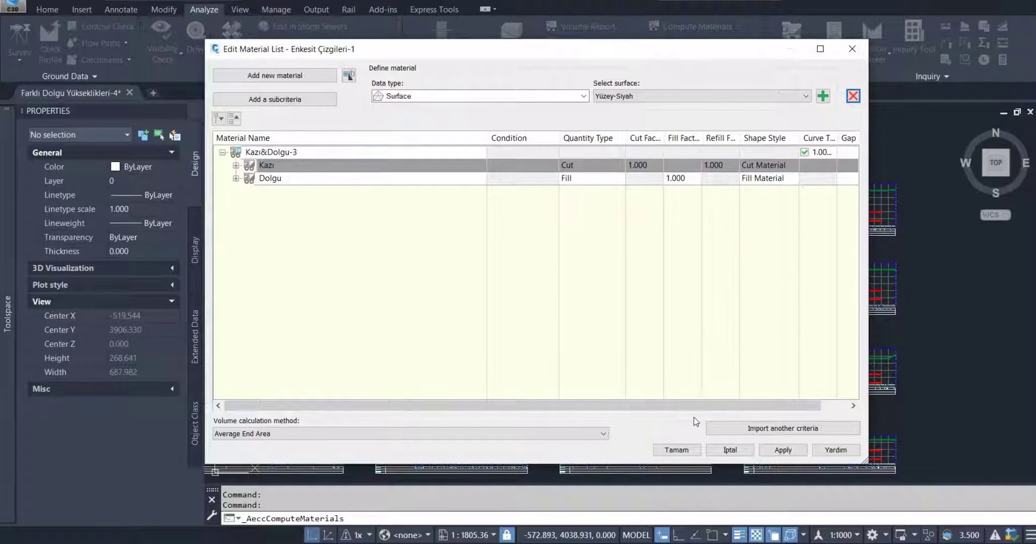
{"action": "left_click", "coordinate": [675, 449]}
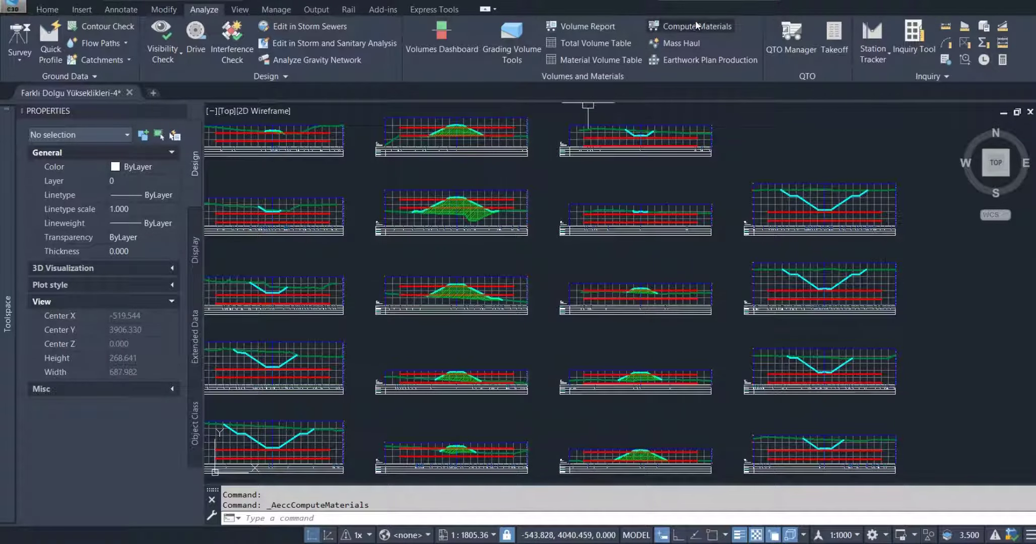
{"action": "left_click", "coordinate": [467, 308]}
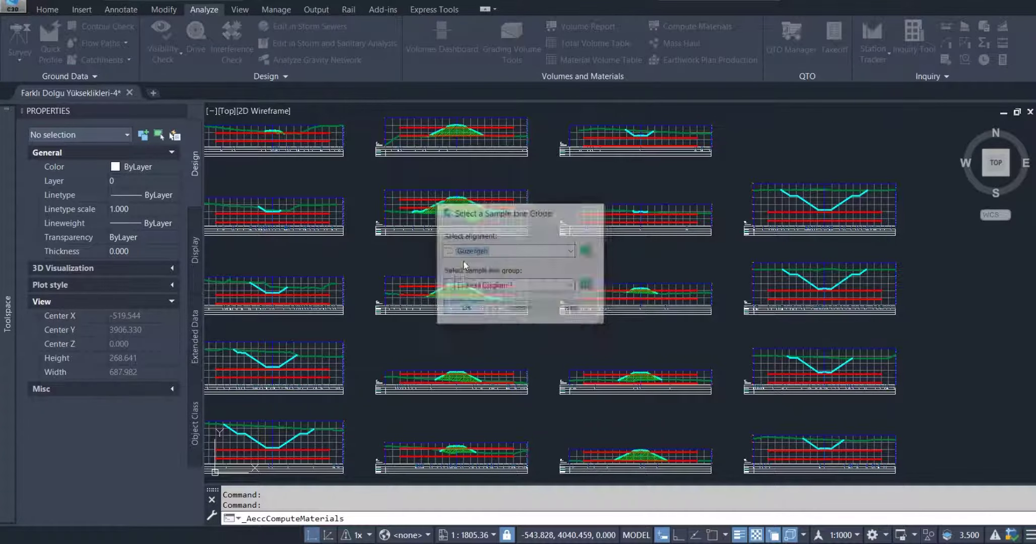
{"action": "left_click", "coordinate": [222, 153]}
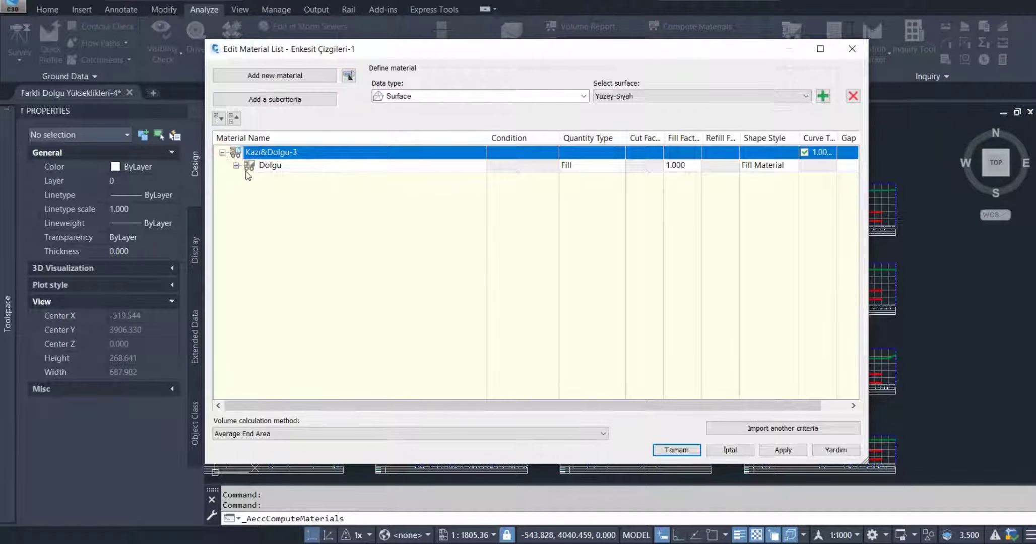
Step: Rename the Kazı&Dolgu-3 material list to '0-2 arası dolgu hacmi'
{"action": "left_click", "coordinate": [236, 166]}
{"action": "double_click", "coordinate": [298, 153]}
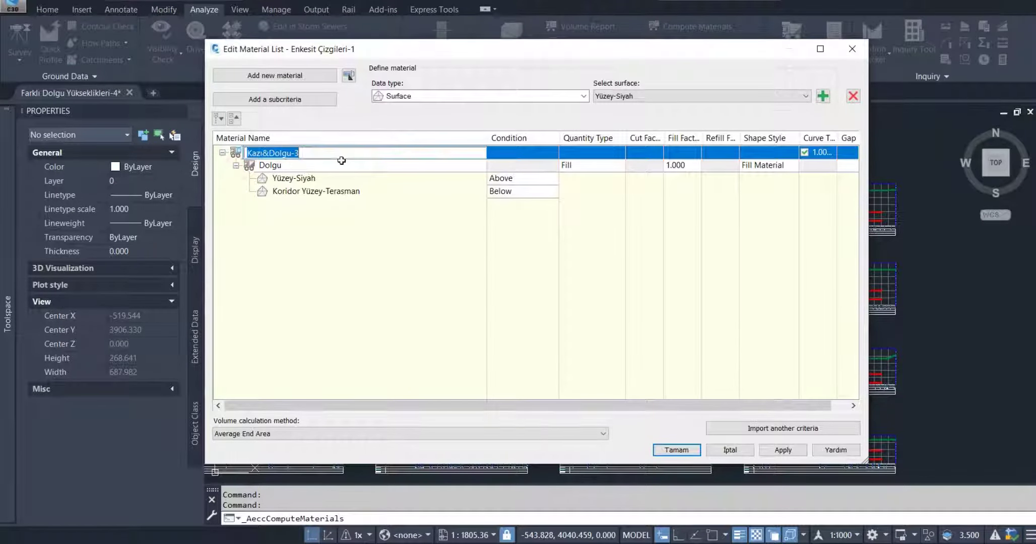
{"action": "type", "text": "0-2 arası d"}
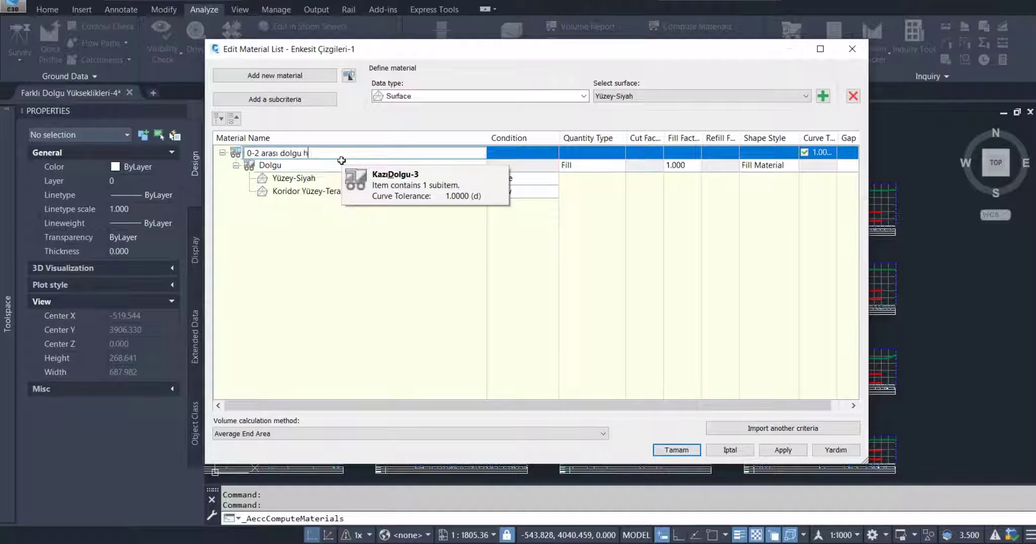
{"action": "key", "text": "Return"}
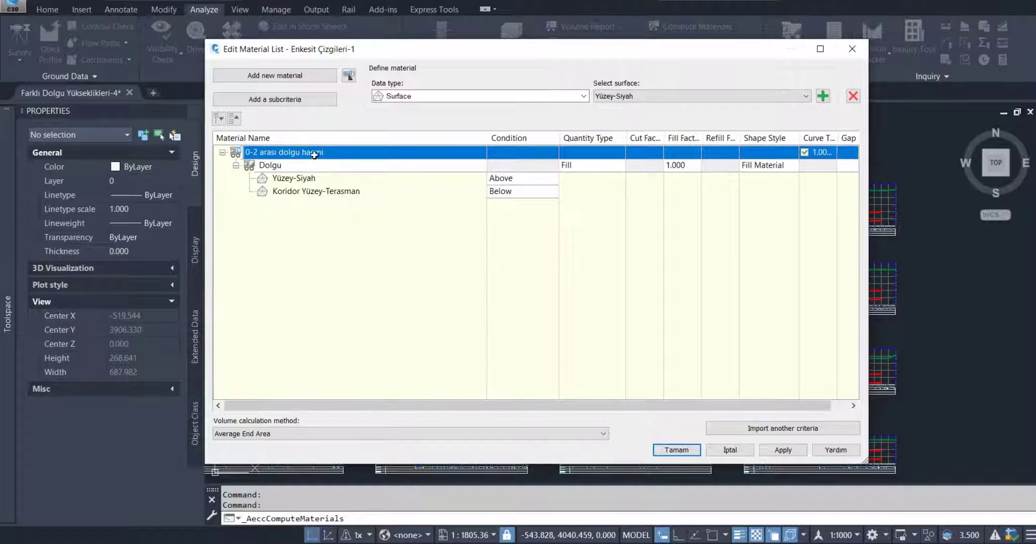
Step: Add the 2 m fill-limit surface to Dolgu with condition Above, and apply the list
{"action": "left_click", "coordinate": [272, 163]}
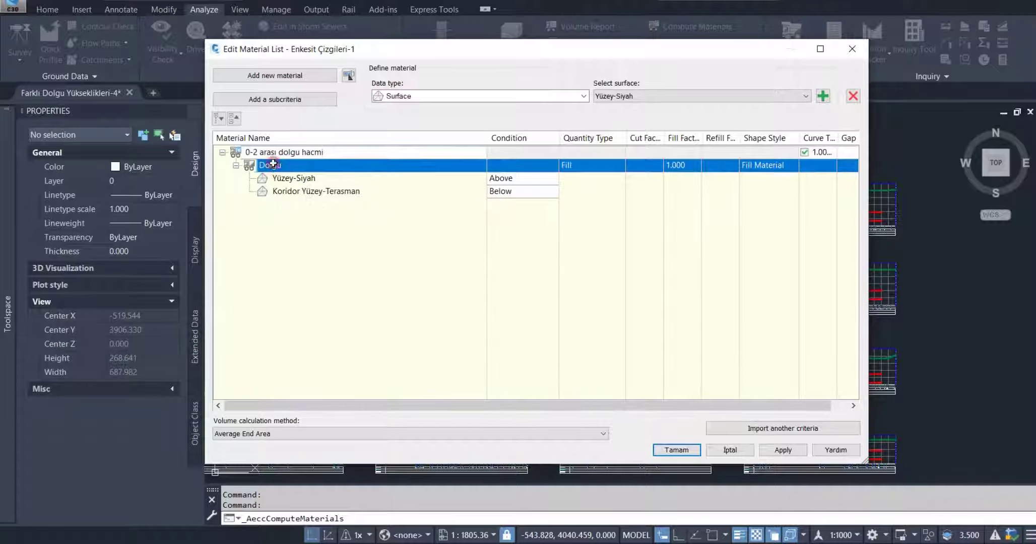
{"action": "left_click", "coordinate": [615, 96]}
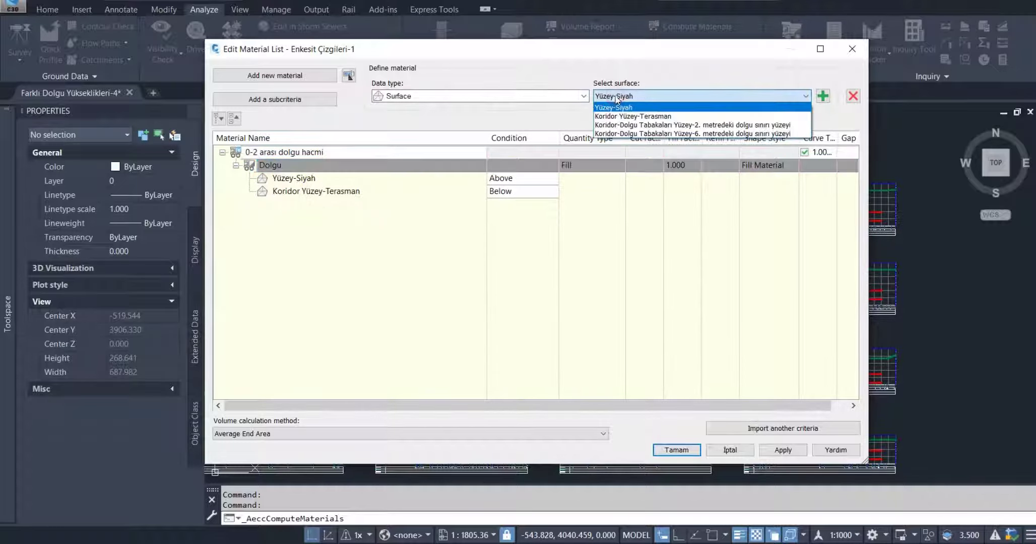
{"action": "left_click", "coordinate": [631, 125]}
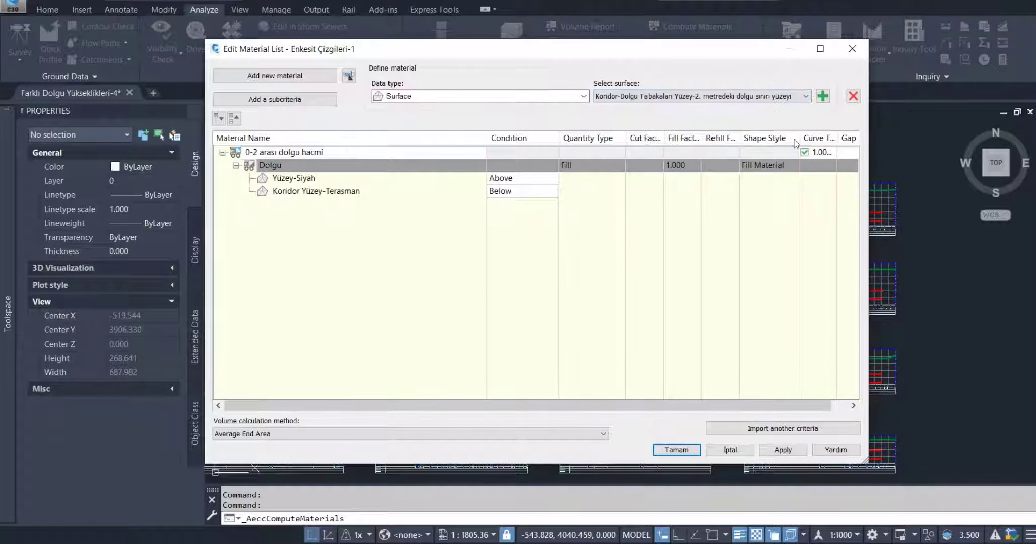
{"action": "left_click", "coordinate": [824, 97]}
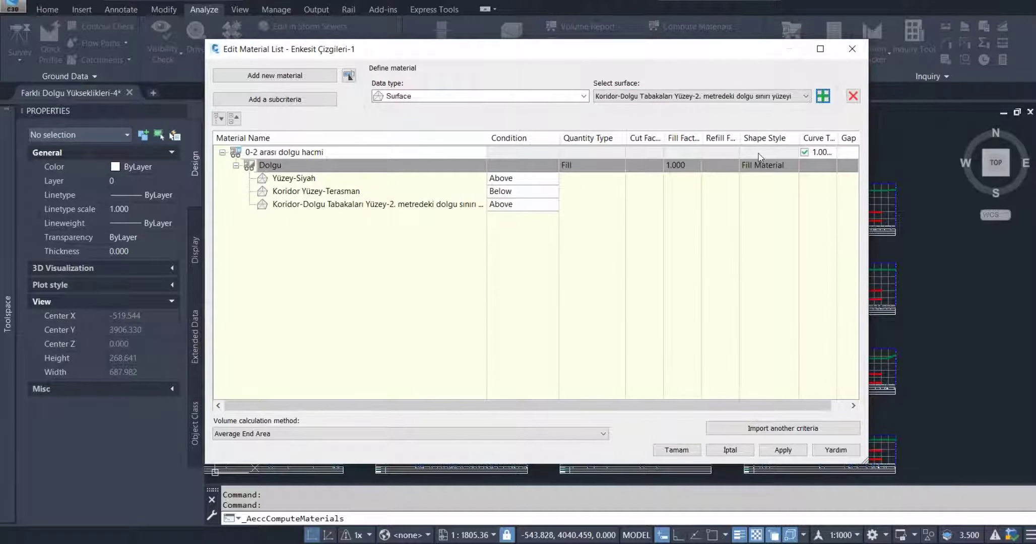
{"action": "left_click", "coordinate": [498, 207]}
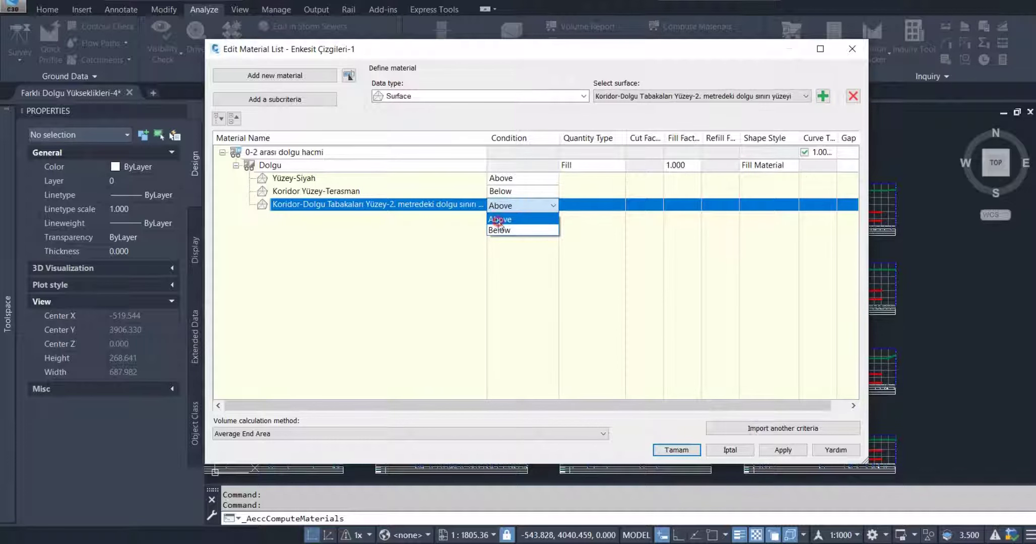
{"action": "left_click", "coordinate": [499, 220]}
{"action": "left_click", "coordinate": [686, 451]}
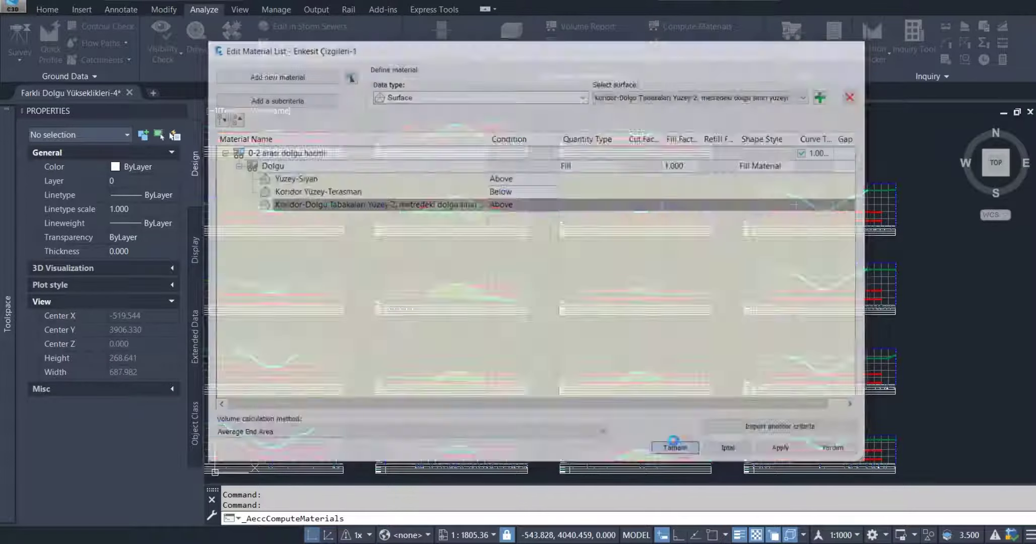
Step: Set the Dolgu fill of '0-2 arası dolgu hacmi' to the Pave section style
{"action": "scroll", "coordinate": [466, 295], "scroll_direction": "up", "scroll_amount": 5}
{"action": "scroll", "coordinate": [460, 268], "scroll_direction": "up", "scroll_amount": 5}
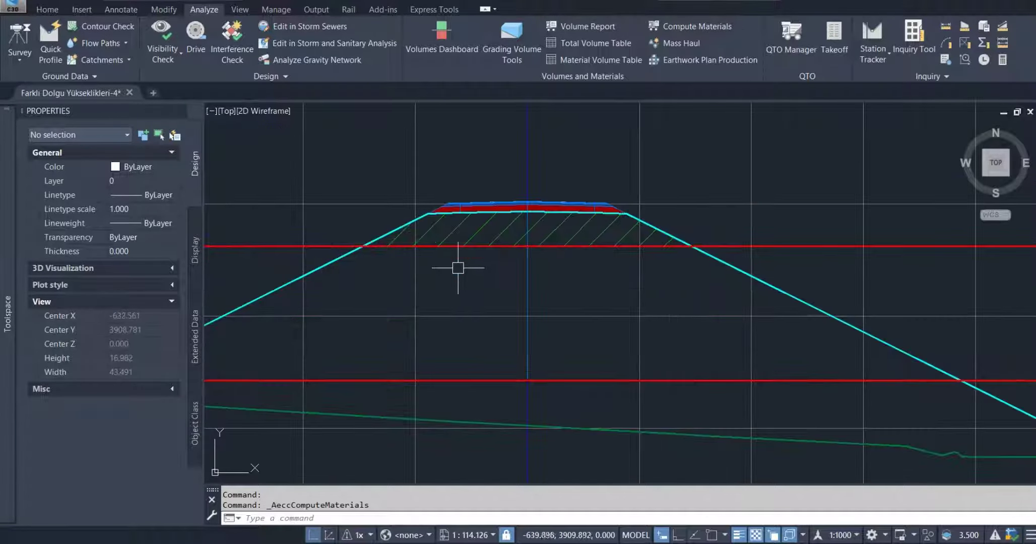
{"action": "scroll", "coordinate": [479, 269], "scroll_direction": "down", "scroll_amount": 6}
{"action": "scroll", "coordinate": [478, 268], "scroll_direction": "down", "scroll_amount": 8}
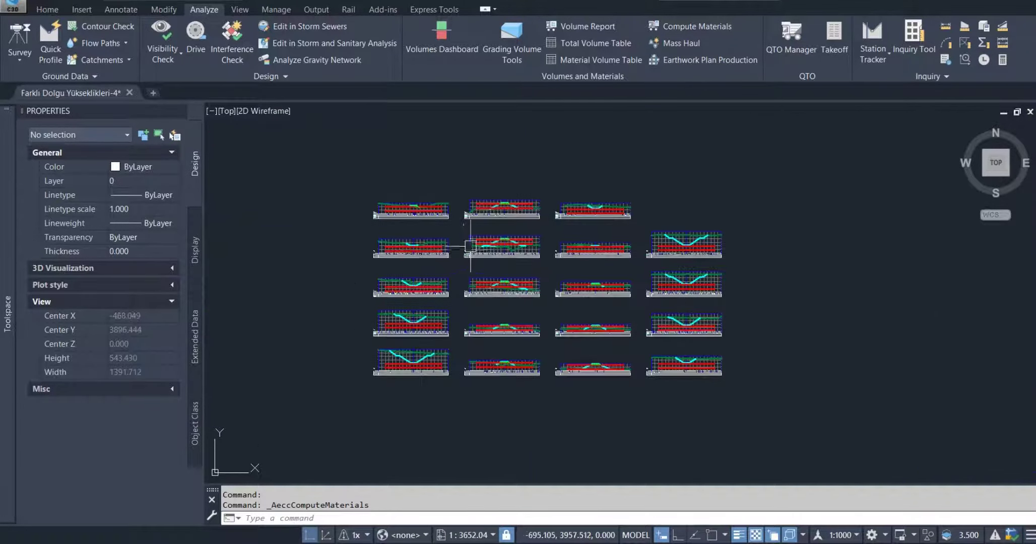
{"action": "scroll", "coordinate": [478, 241], "scroll_direction": "up", "scroll_amount": 7}
{"action": "scroll", "coordinate": [554, 227], "scroll_direction": "up", "scroll_amount": 5}
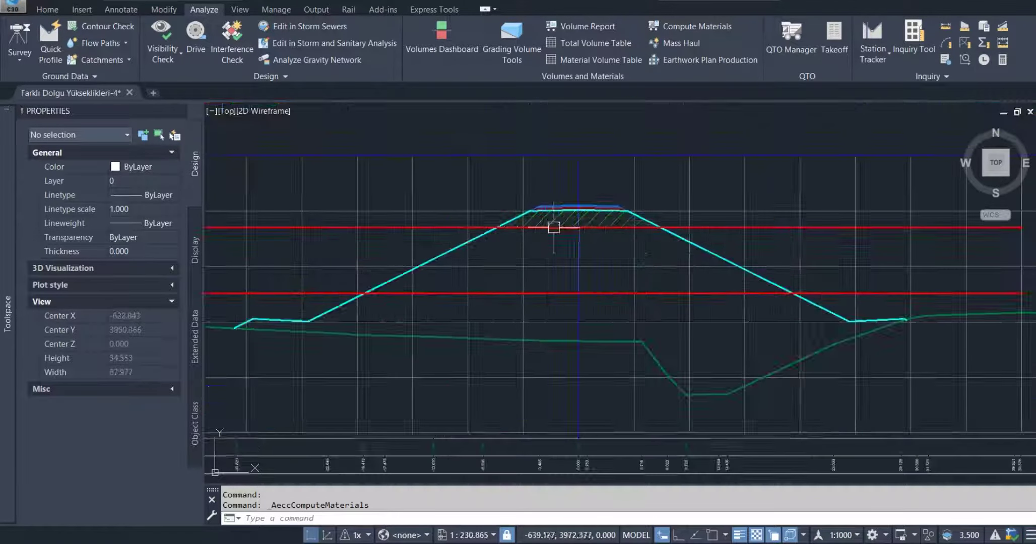
{"action": "left_click", "coordinate": [724, 30]}
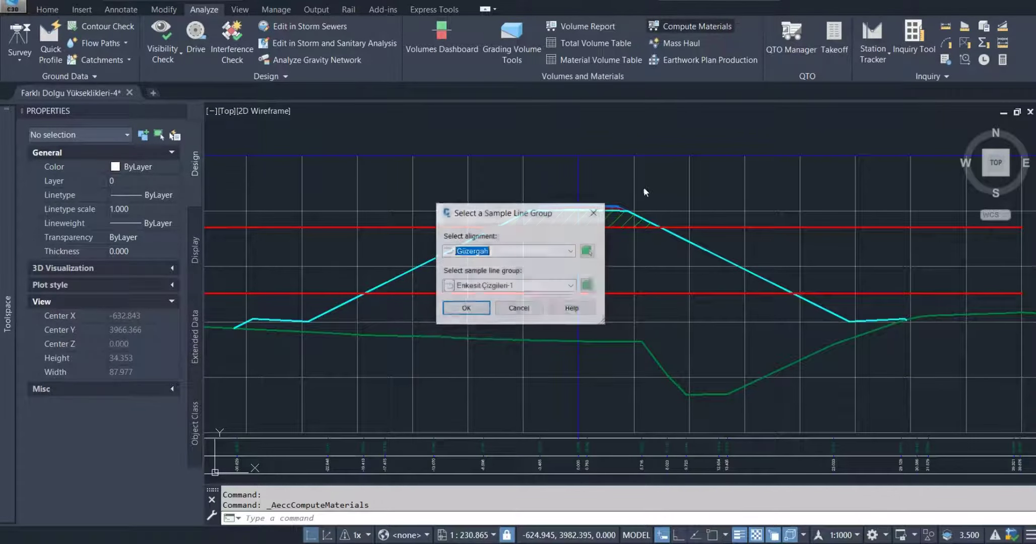
{"action": "left_click", "coordinate": [477, 309]}
{"action": "left_click", "coordinate": [760, 165]}
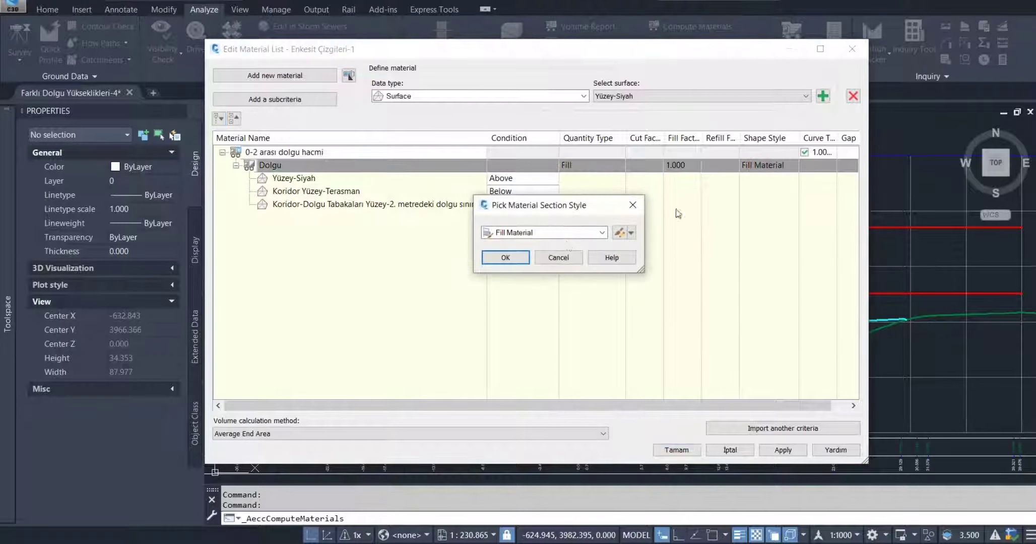
{"action": "left_click", "coordinate": [561, 238]}
{"action": "left_click", "coordinate": [521, 358]}
{"action": "left_click", "coordinate": [506, 257]}
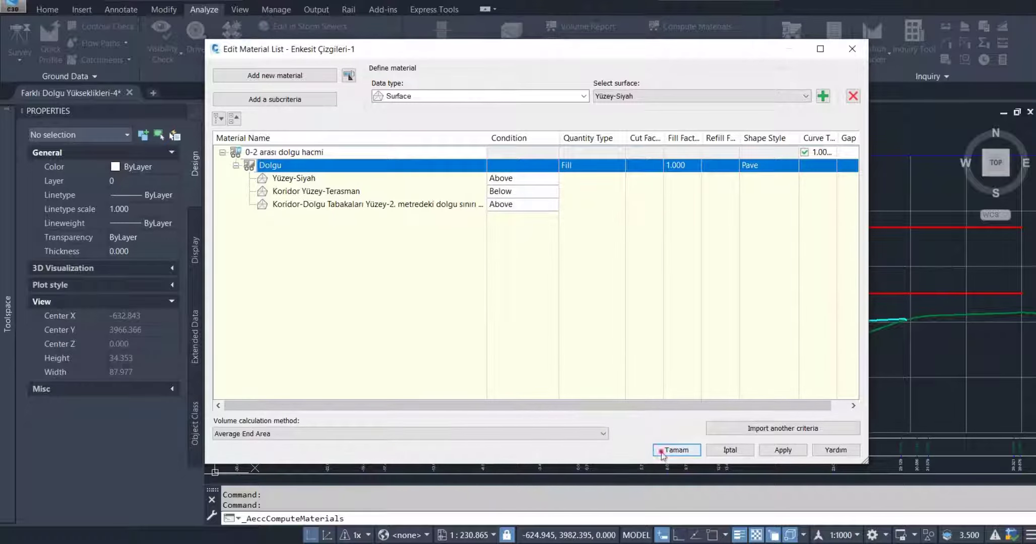
{"action": "left_click", "coordinate": [677, 450]}
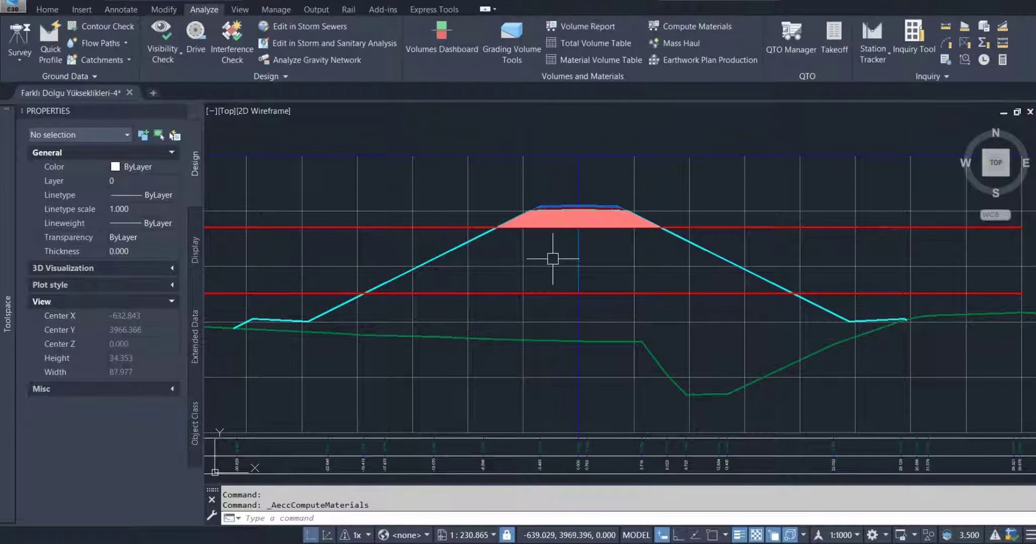
{"action": "scroll", "coordinate": [552, 261], "scroll_direction": "down", "scroll_amount": 3}
{"action": "scroll", "coordinate": [553, 259], "scroll_direction": "down", "scroll_amount": 2}
{"action": "scroll", "coordinate": [552, 258], "scroll_direction": "up", "scroll_amount": 4}
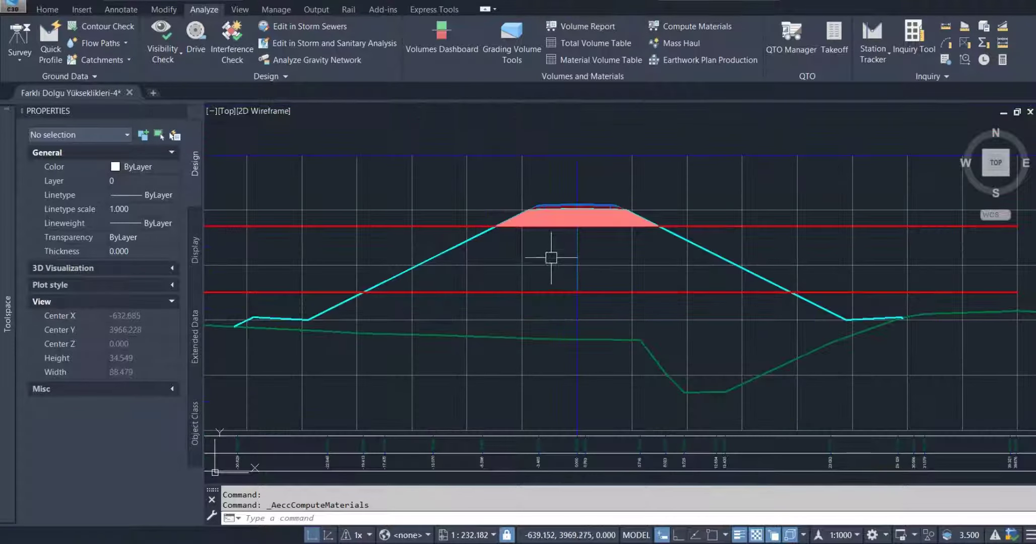
Step: Import the cut-and-fill criteria, mapping EG to Yüzey-Siyah and DATUM to Koridor Yüzey-Terasman
{"action": "left_click", "coordinate": [705, 25]}
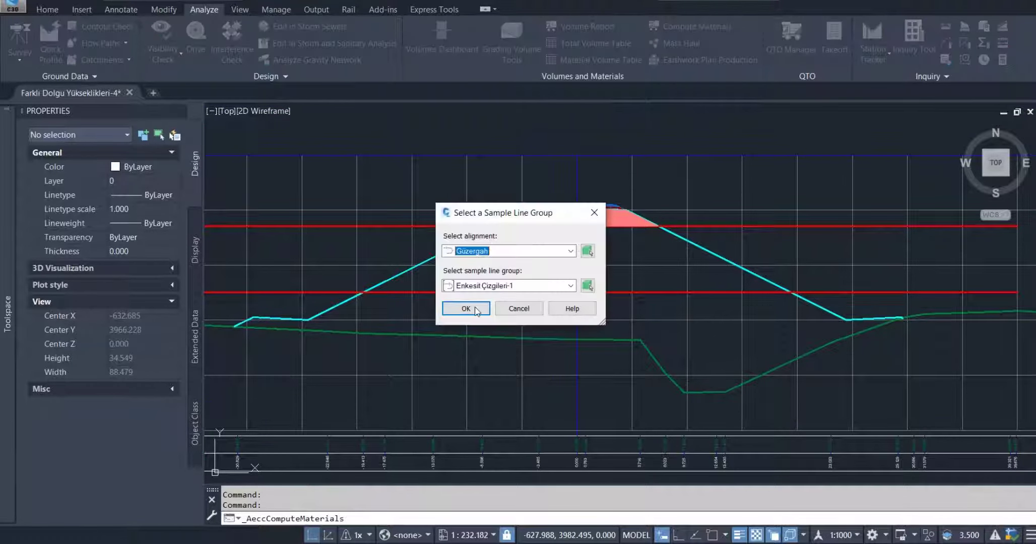
{"action": "left_click", "coordinate": [476, 310]}
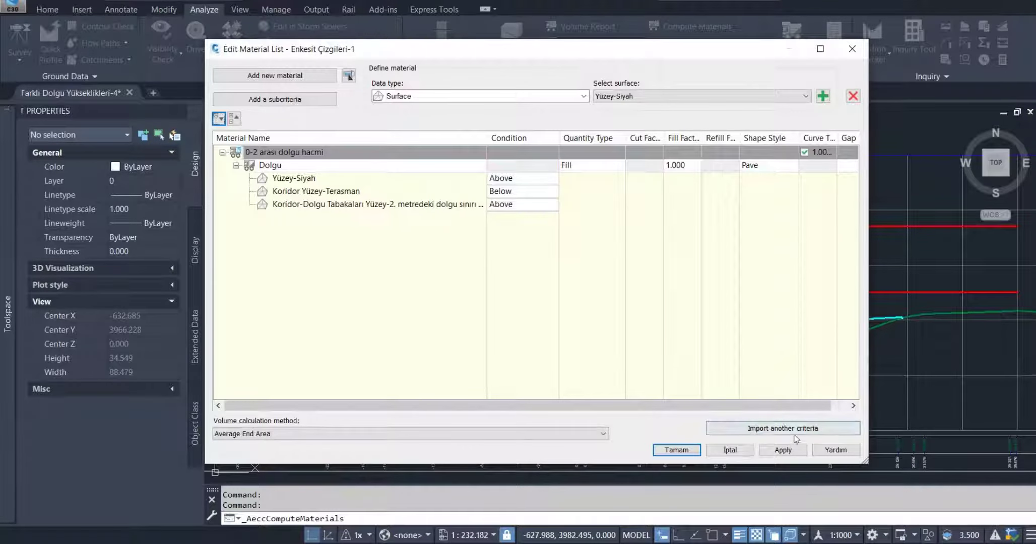
{"action": "left_click", "coordinate": [795, 435]}
{"action": "left_click", "coordinate": [527, 236]}
{"action": "left_click", "coordinate": [524, 258]}
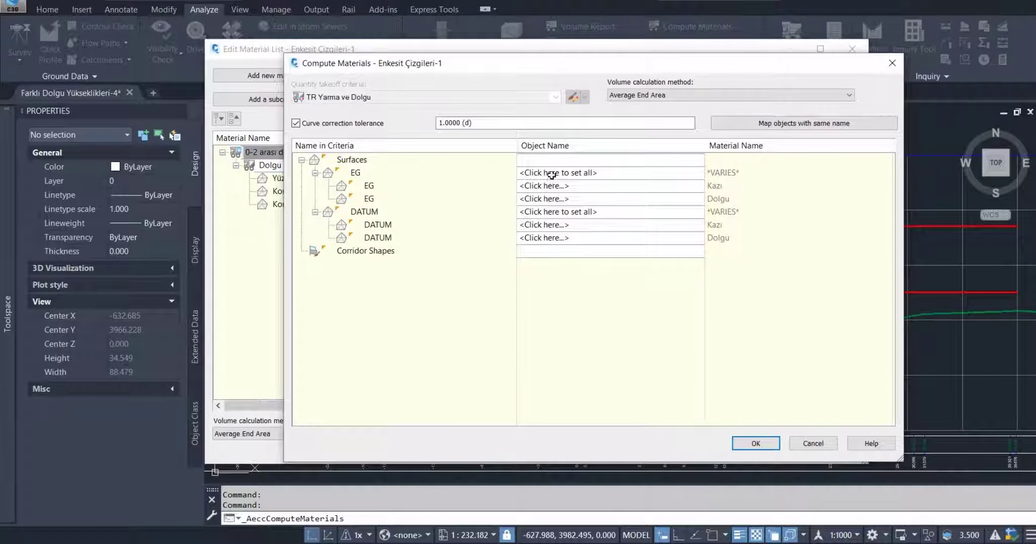
{"action": "left_click", "coordinate": [552, 174]}
{"action": "left_click", "coordinate": [549, 187]}
{"action": "left_click", "coordinate": [548, 211]}
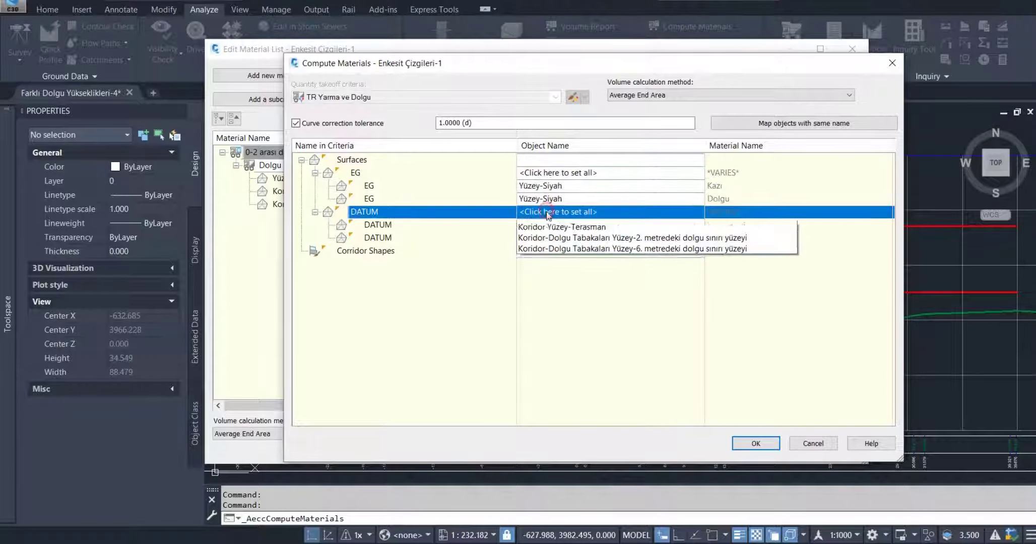
{"action": "left_click", "coordinate": [562, 238]}
{"action": "left_click", "coordinate": [754, 443]}
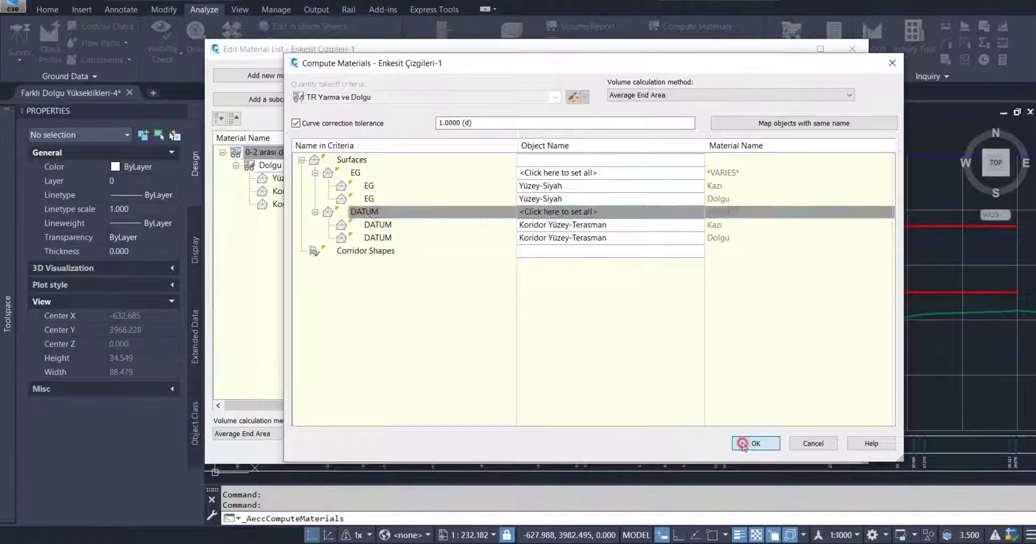
Step: Delete Kazı from Kazı&Dolgu-4 and rename it '2-6 arası dolgu hacmi'
{"action": "left_click", "coordinate": [222, 166]}
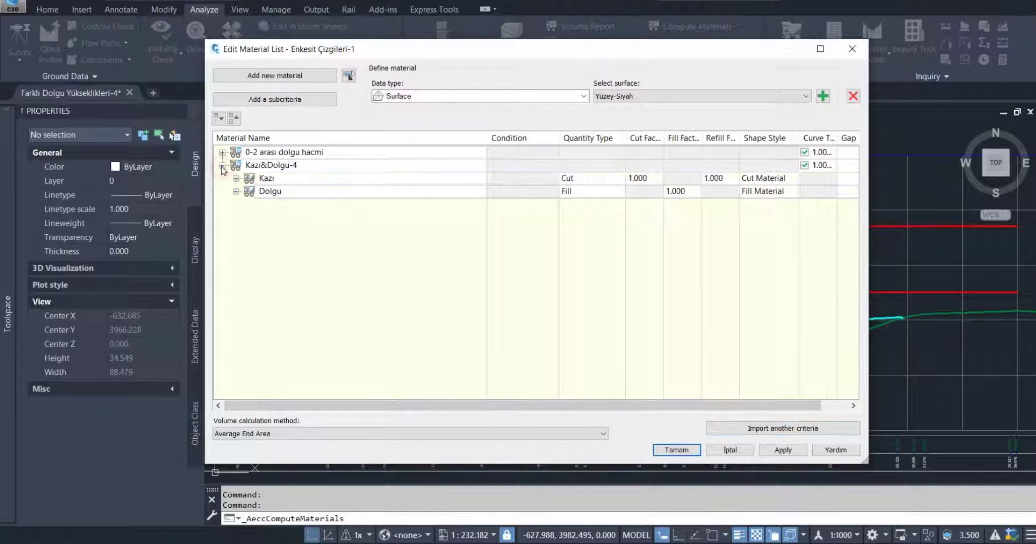
{"action": "left_click", "coordinate": [285, 169]}
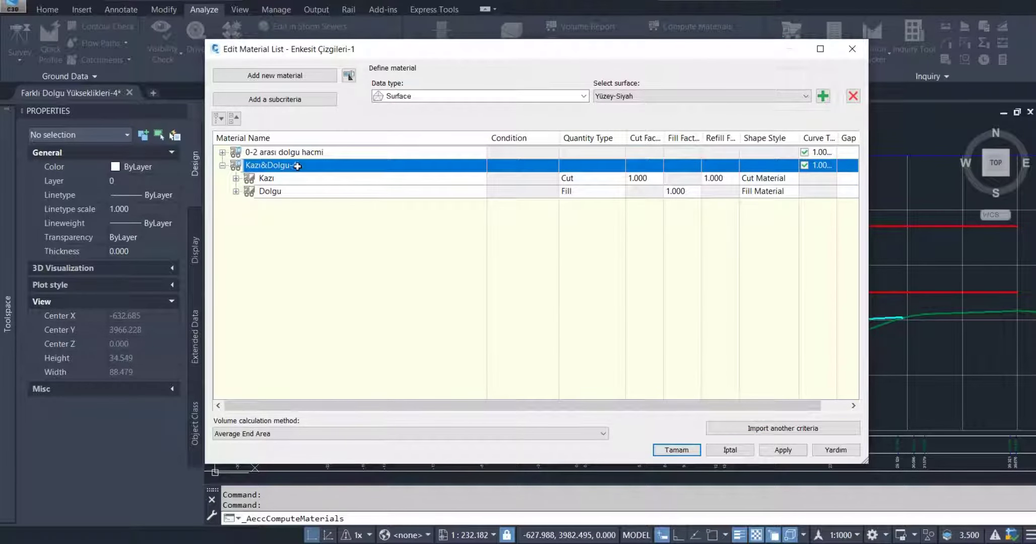
{"action": "left_click", "coordinate": [266, 180]}
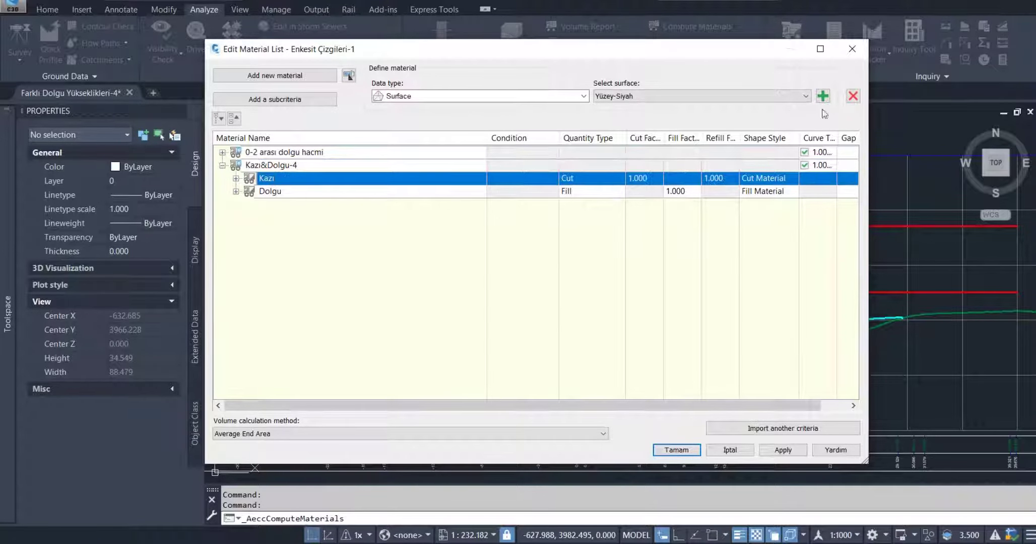
{"action": "left_click", "coordinate": [854, 96]}
{"action": "double_click", "coordinate": [296, 169]}
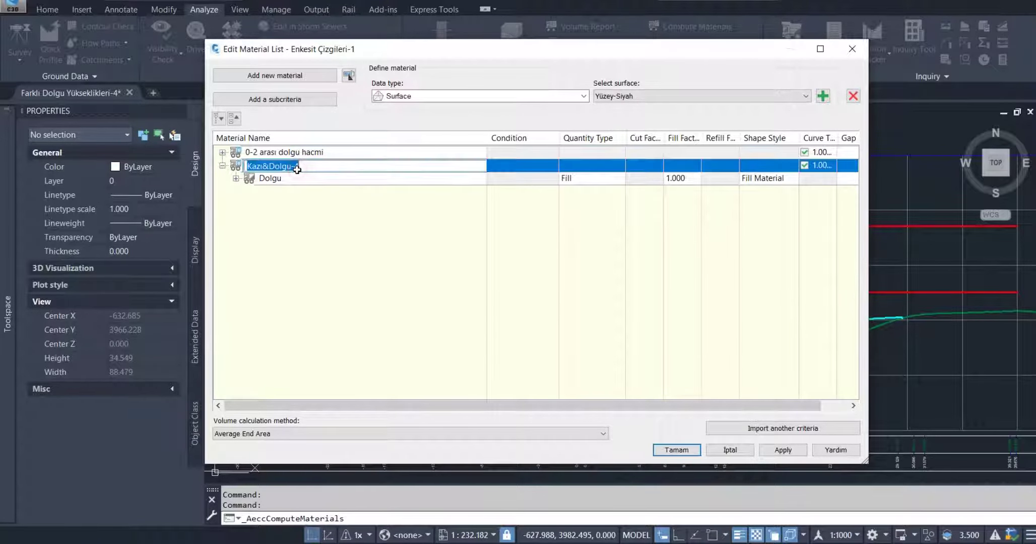
{"action": "type", "text": "2-6 arası d"}
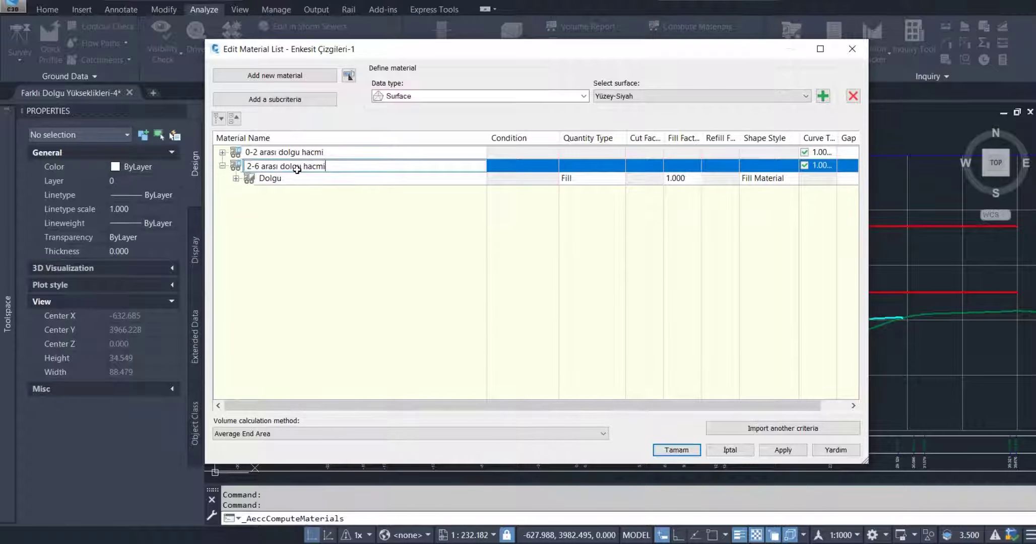
{"action": "key", "text": "Return"}
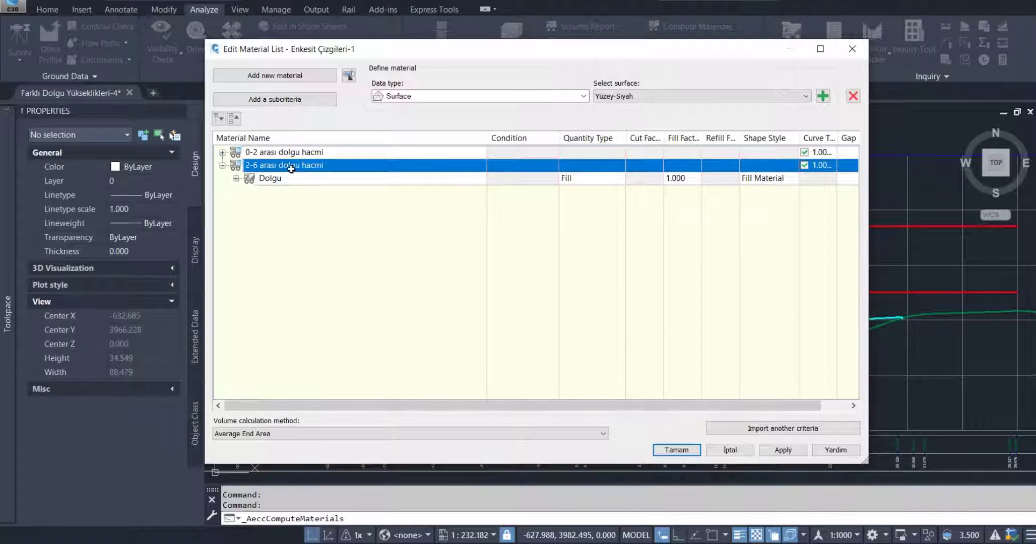
Step: Add the 2 m limit surface as Below and the 6 m limit surface as Above under Dolgu
{"action": "left_click", "coordinate": [235, 178]}
{"action": "left_click", "coordinate": [274, 179]}
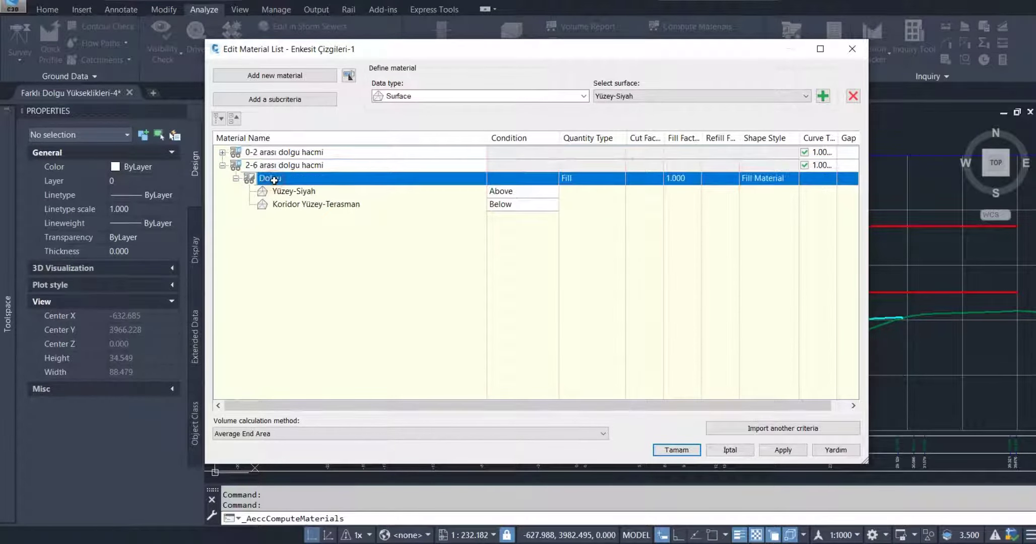
{"action": "left_click", "coordinate": [706, 96]}
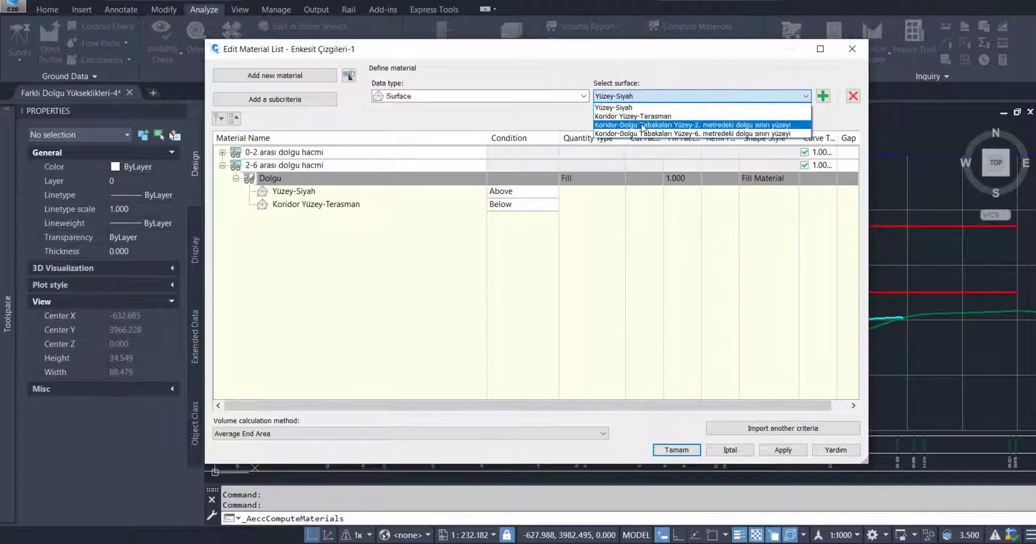
{"action": "left_click", "coordinate": [746, 127]}
{"action": "left_click", "coordinate": [823, 96]}
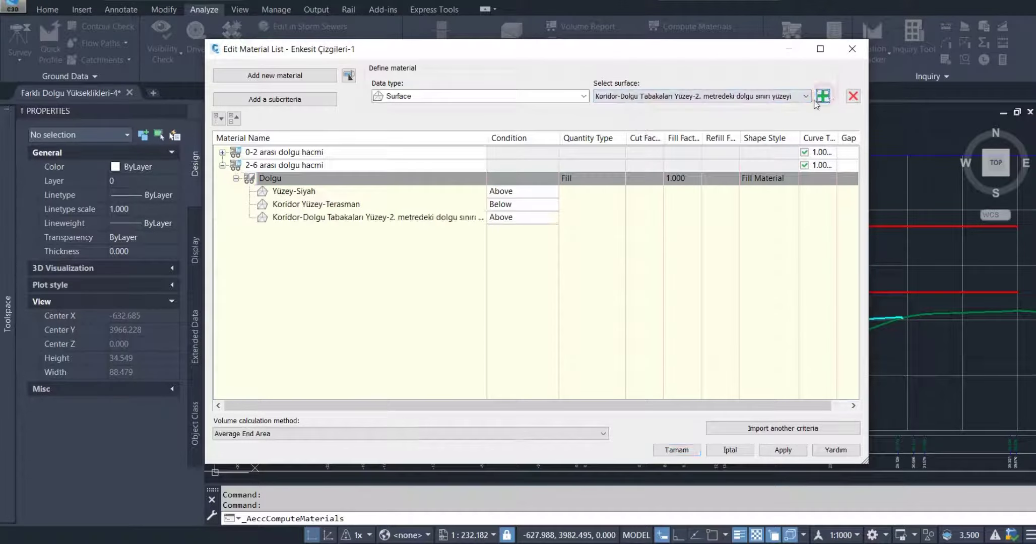
{"action": "left_click", "coordinate": [737, 97]}
{"action": "left_click", "coordinate": [689, 134]}
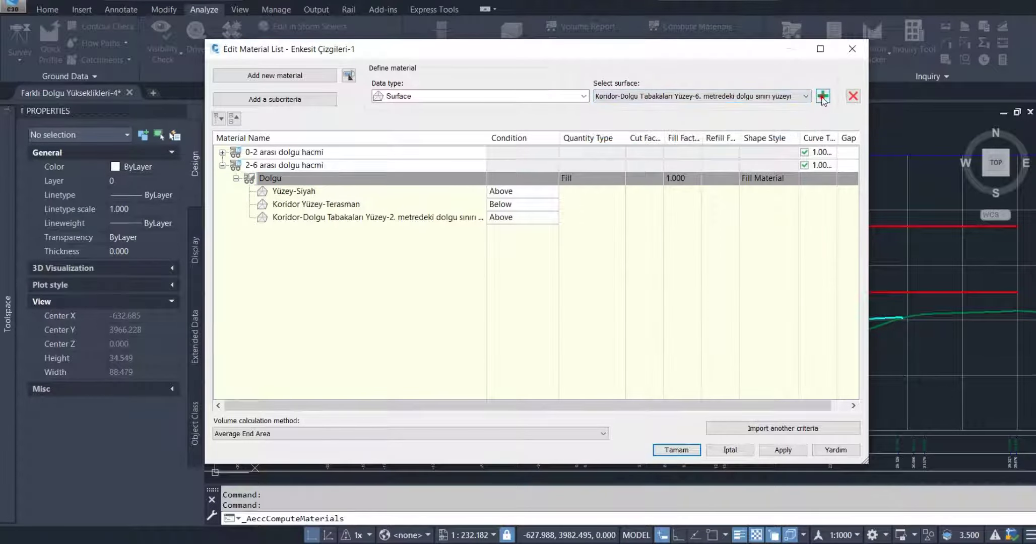
{"action": "left_click", "coordinate": [824, 96]}
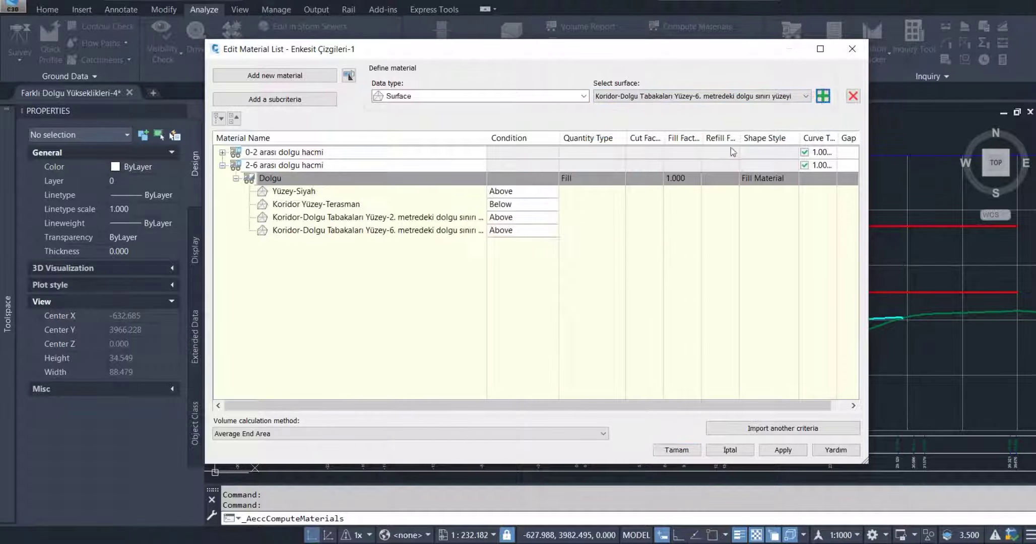
{"action": "left_click", "coordinate": [506, 220]}
{"action": "left_click", "coordinate": [506, 246]}
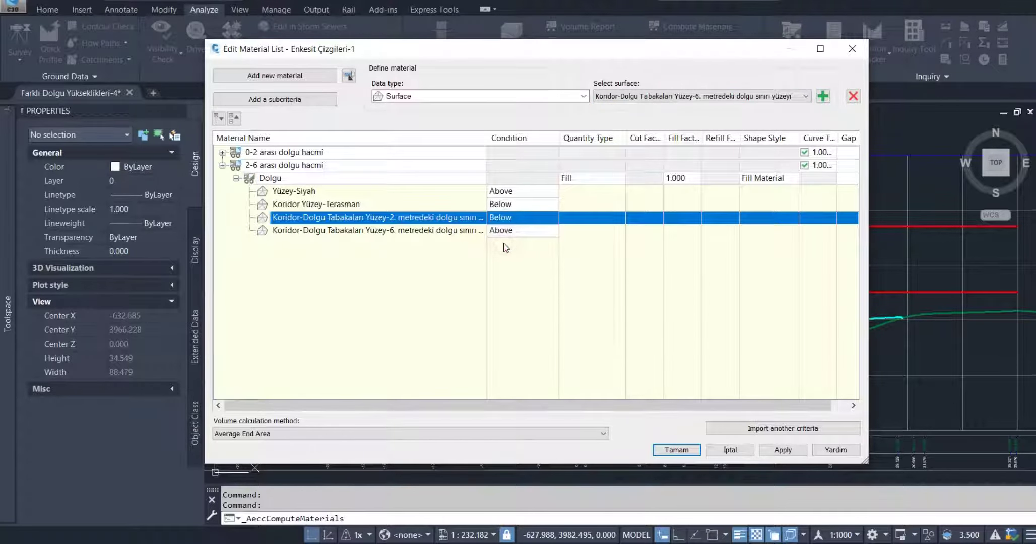
{"action": "left_click", "coordinate": [502, 230]}
{"action": "left_click", "coordinate": [506, 244]}
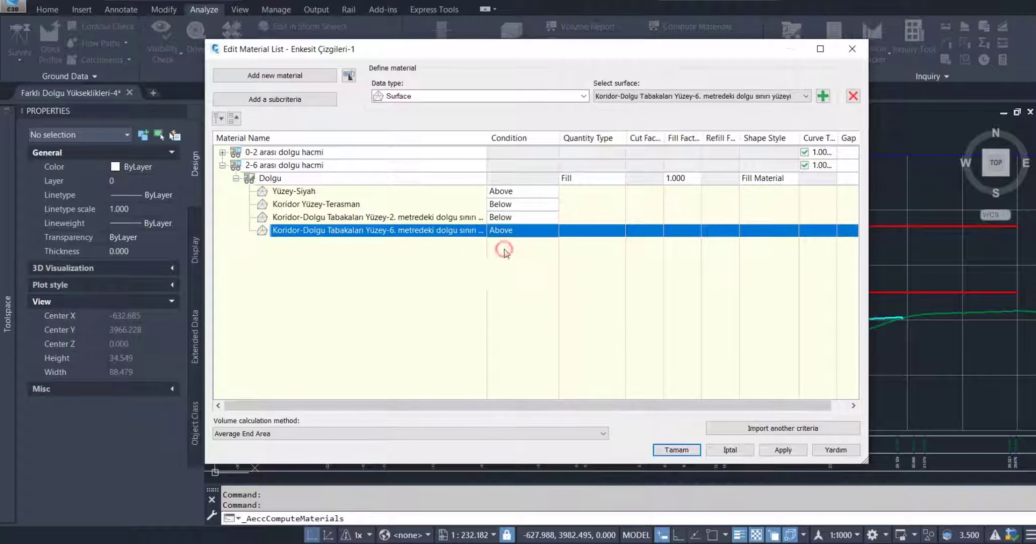
Step: Set the Dolgu fill of '2-6 arası dolgu hacmi' to the Pave1 section style
{"action": "left_click", "coordinate": [658, 451]}
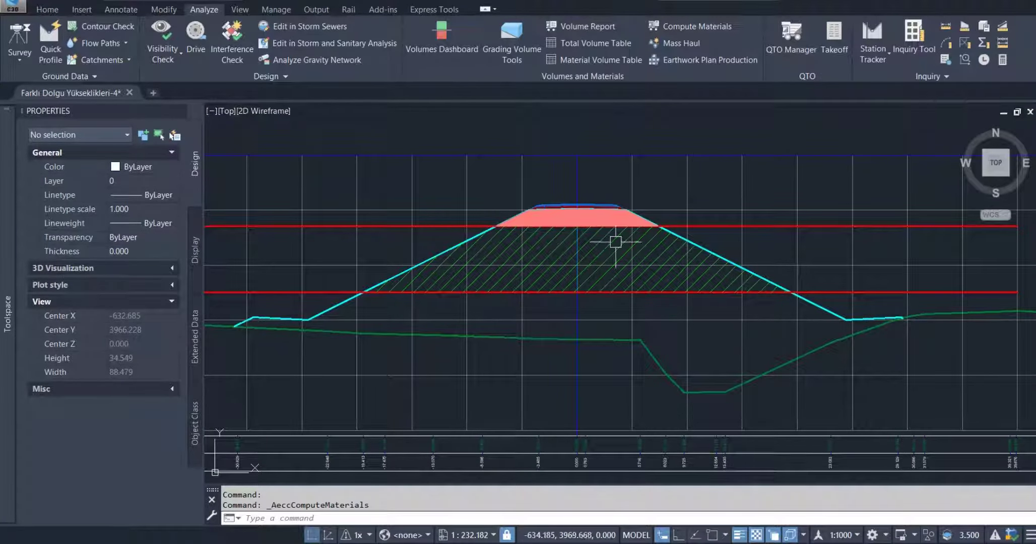
{"action": "left_click", "coordinate": [711, 31]}
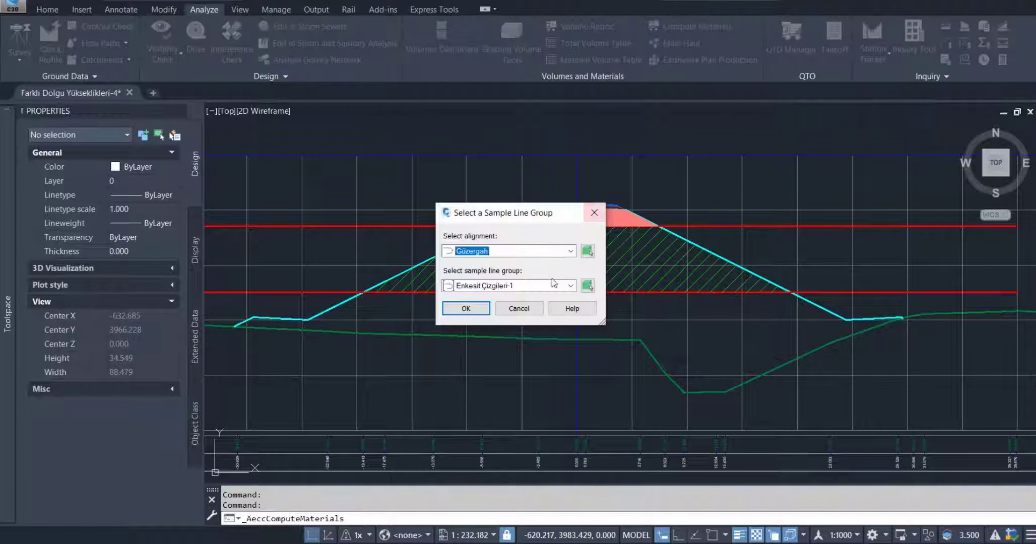
{"action": "left_click", "coordinate": [486, 306]}
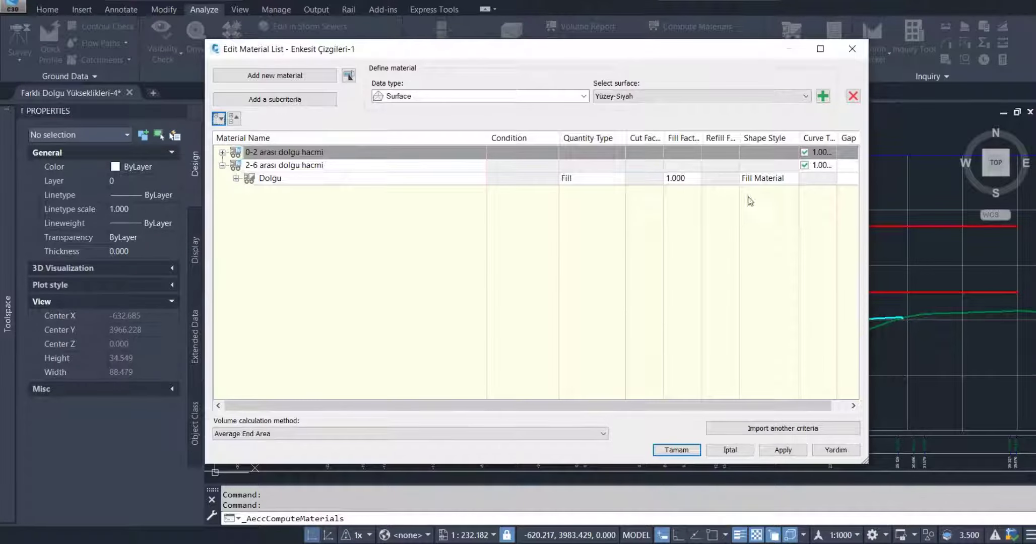
{"action": "left_click", "coordinate": [759, 178]}
{"action": "left_click", "coordinate": [524, 234]}
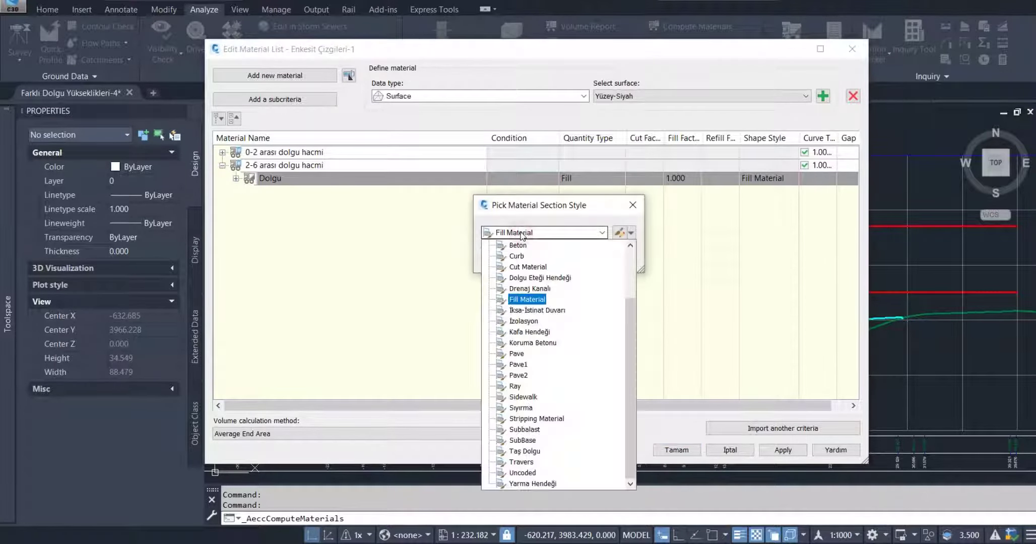
{"action": "left_click", "coordinate": [524, 366]}
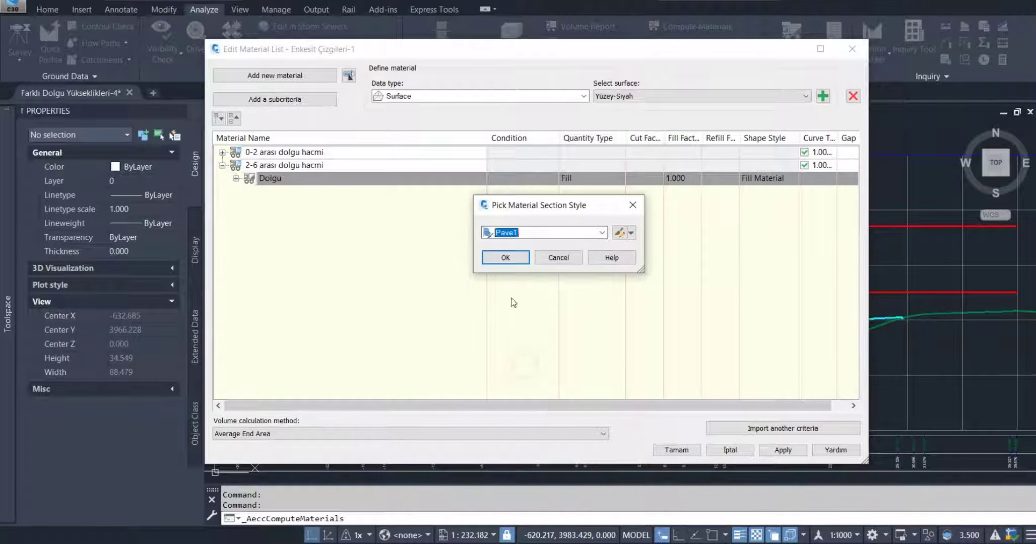
{"action": "left_click", "coordinate": [506, 258]}
{"action": "left_click", "coordinate": [655, 451]}
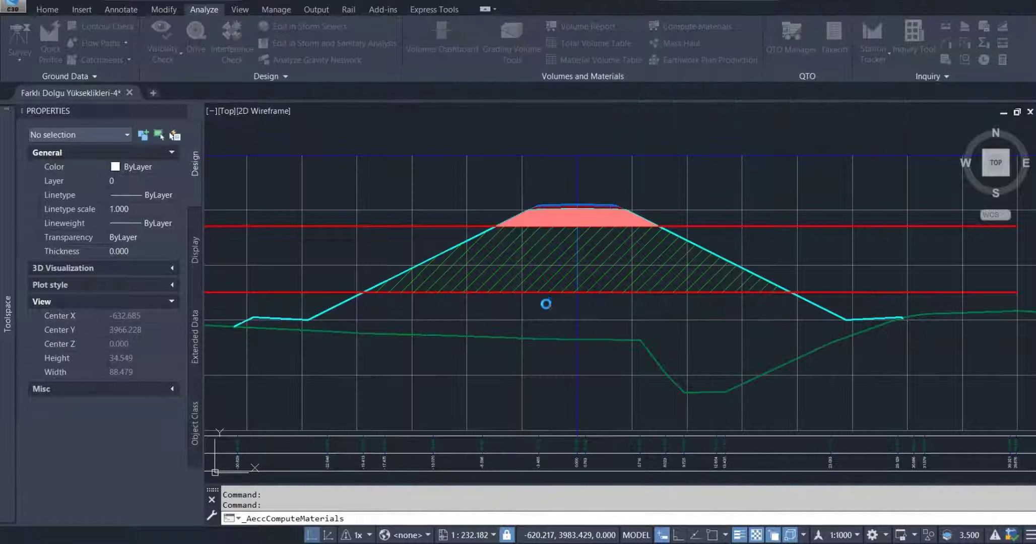
{"action": "left_click", "coordinate": [718, 27]}
{"action": "left_click", "coordinate": [481, 312]}
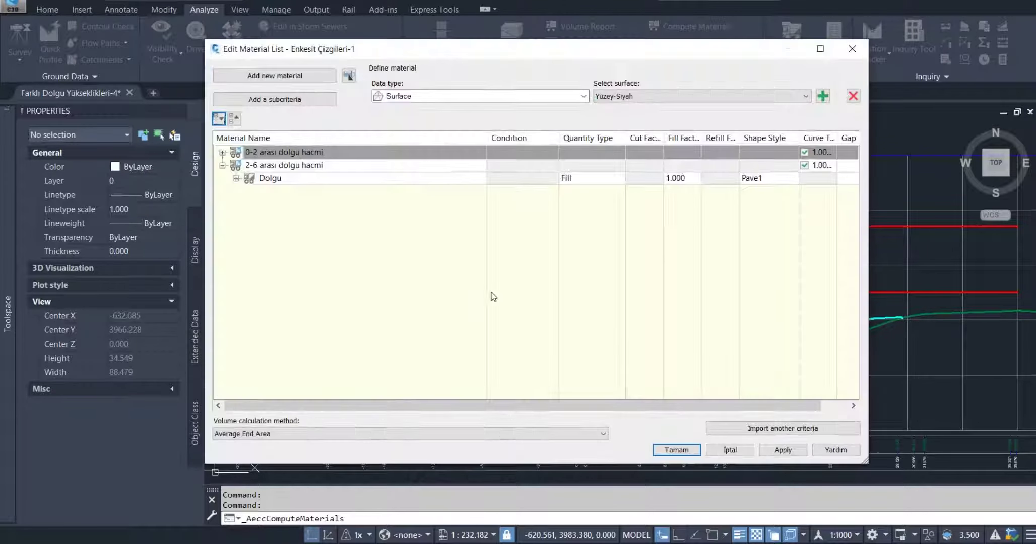
Step: Import another TR Yarma ve Dolgu criteria with EG as Yüzey-Siyah and DATUM as Koridor Yüzey-Terasman
{"action": "left_click", "coordinate": [777, 427]}
{"action": "left_click", "coordinate": [551, 232]}
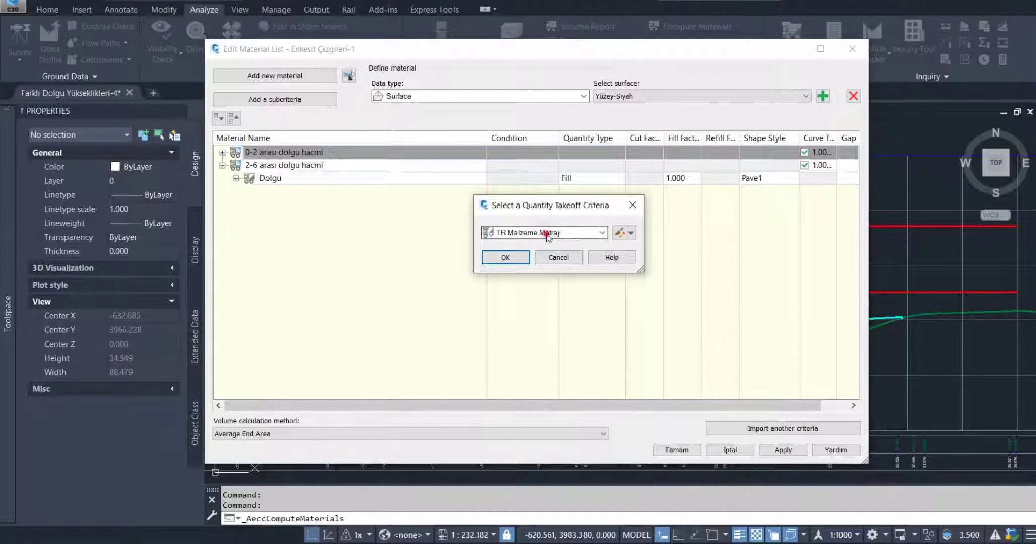
{"action": "left_click", "coordinate": [532, 258]}
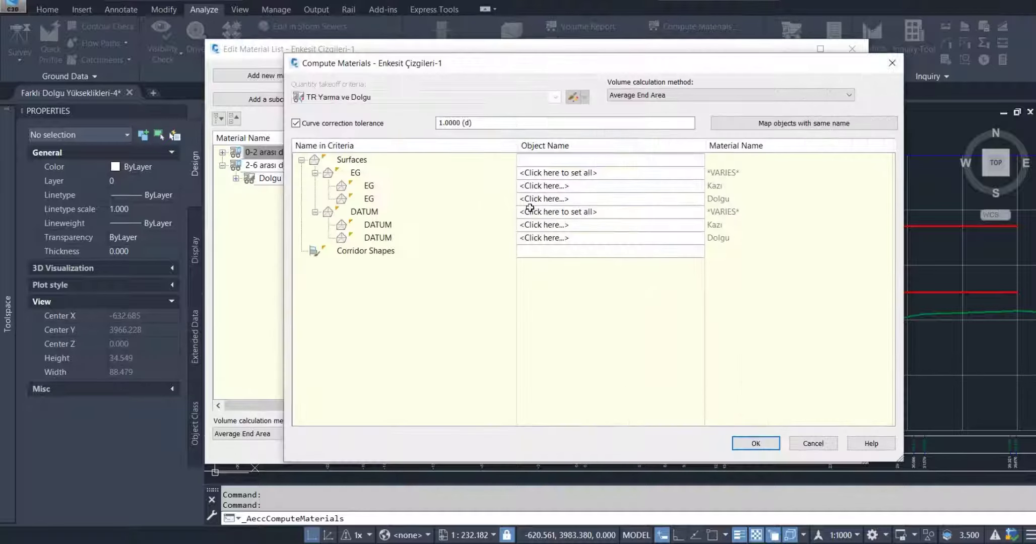
{"action": "left_click", "coordinate": [544, 174]}
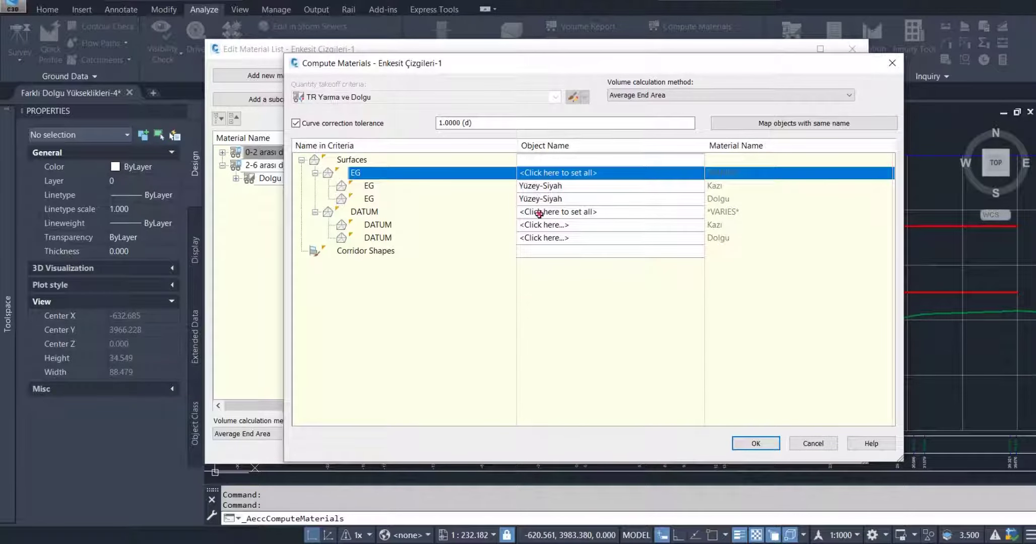
{"action": "left_click", "coordinate": [541, 212]}
{"action": "left_click", "coordinate": [556, 238]}
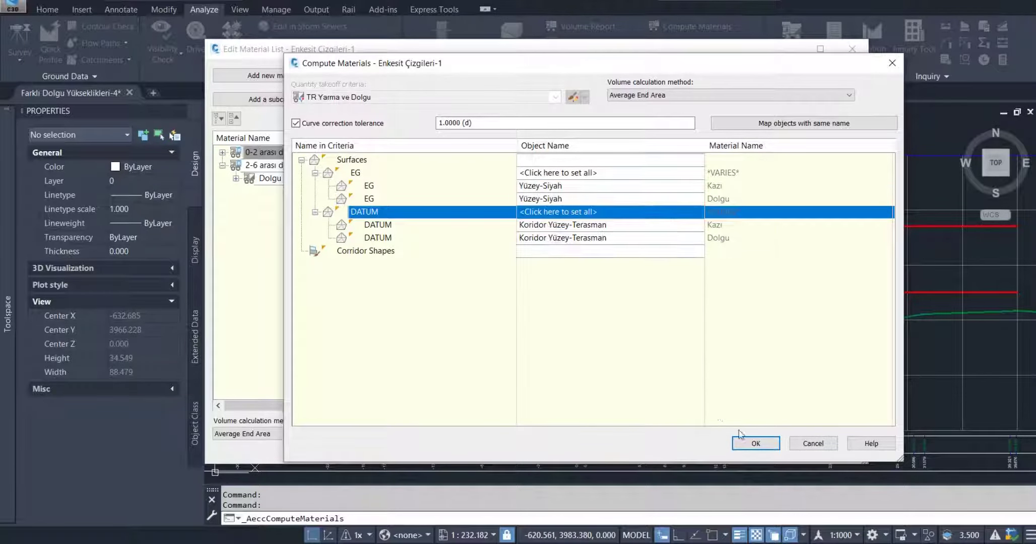
{"action": "left_click", "coordinate": [752, 443]}
Step: Rename Kazı&Dolgu-5 to '6. metre ve üzeri dolgu hacmi' and delete its Kazı material
{"action": "left_click", "coordinate": [222, 178]}
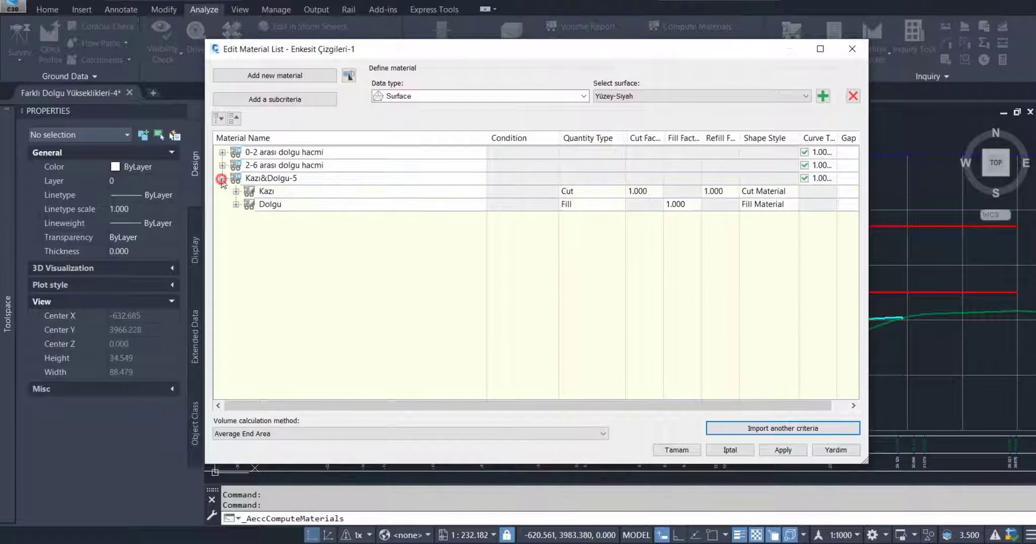
{"action": "left_click", "coordinate": [285, 179]}
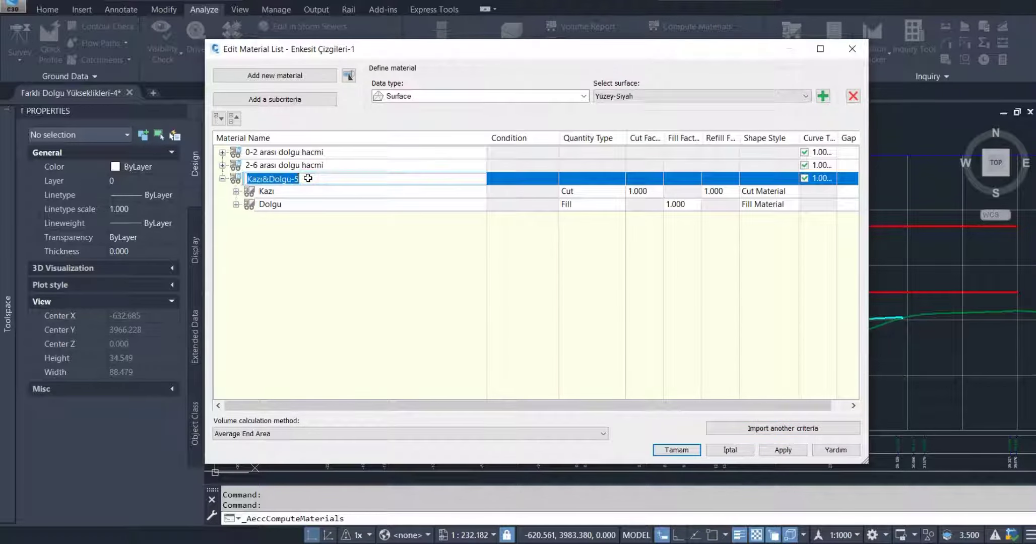
{"action": "type", "text": "6. metre ve üzeri dolgu hacmi"}
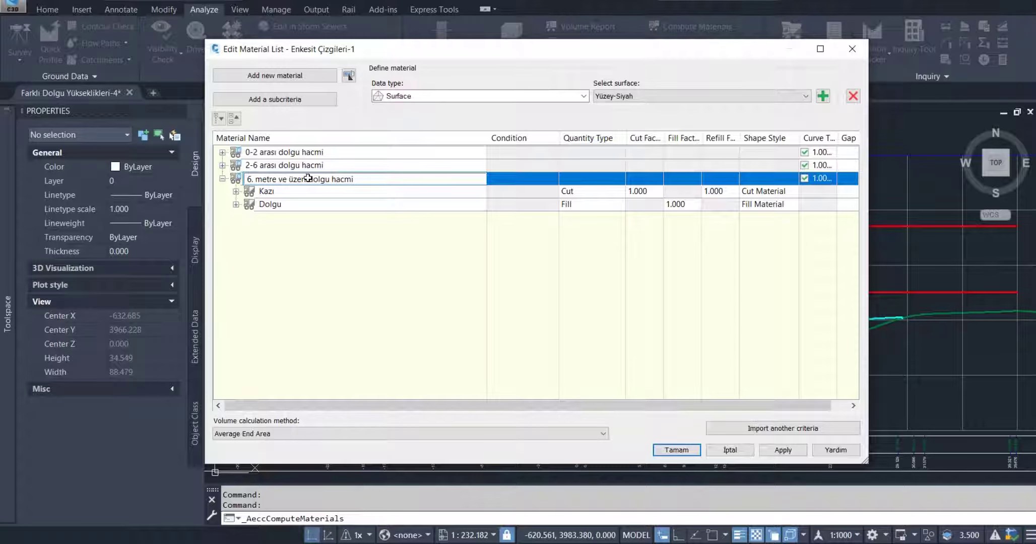
{"action": "key", "text": "Return"}
{"action": "left_click", "coordinate": [269, 193]}
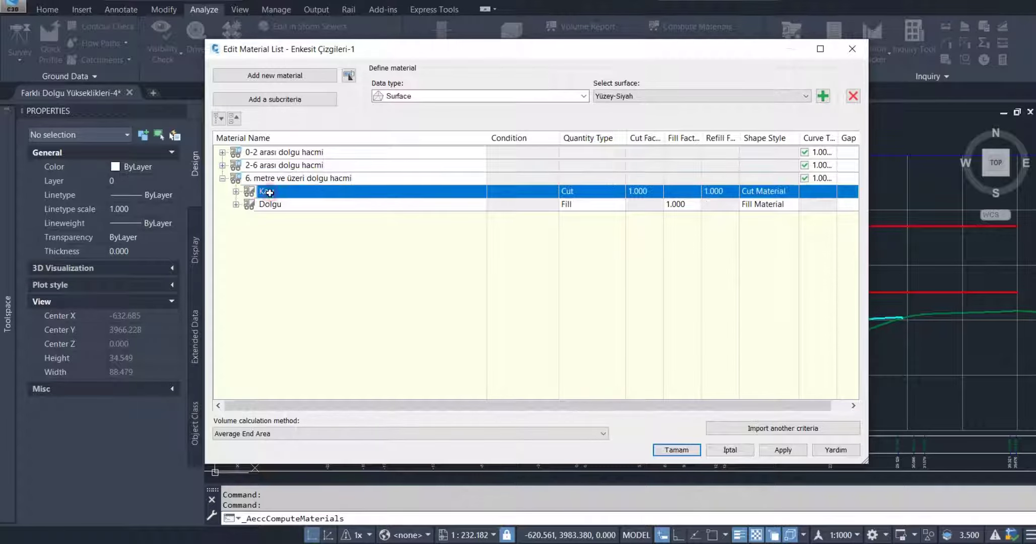
{"action": "left_click", "coordinate": [852, 99]}
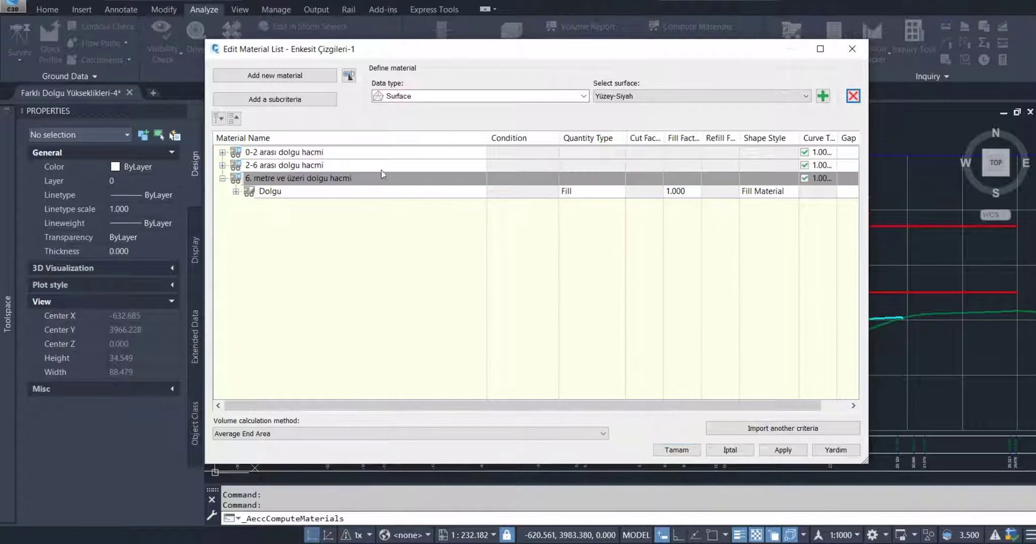
Step: Add the 6 m fill-limit surface under Dolgu with condition Below, and apply
{"action": "left_click", "coordinate": [236, 192]}
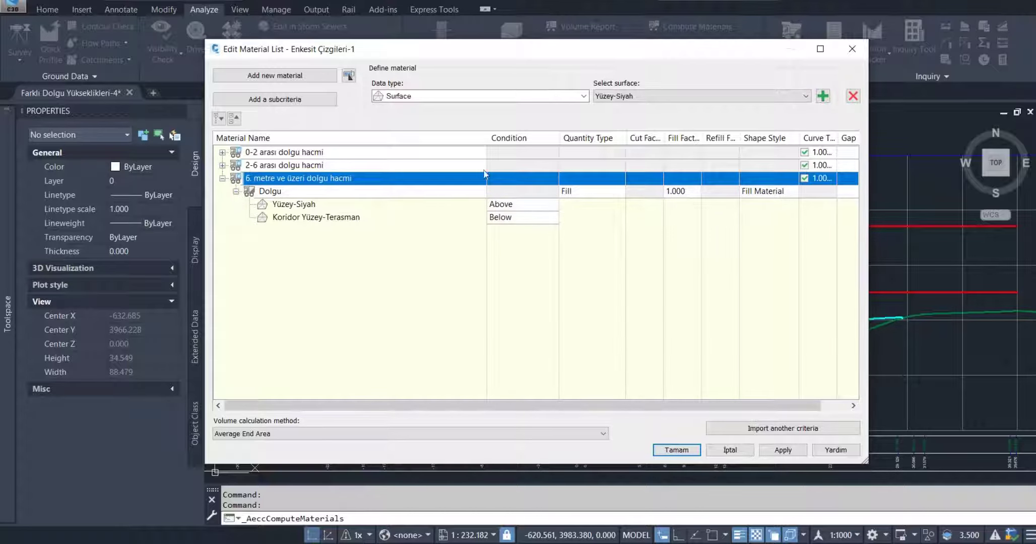
{"action": "left_click", "coordinate": [292, 192]}
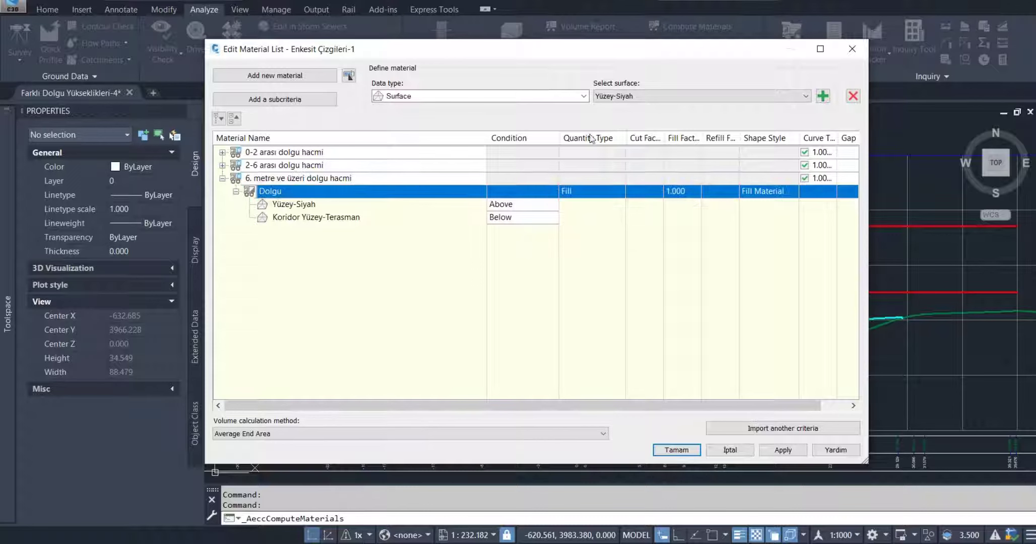
{"action": "left_click", "coordinate": [625, 97]}
{"action": "left_click", "coordinate": [627, 134]}
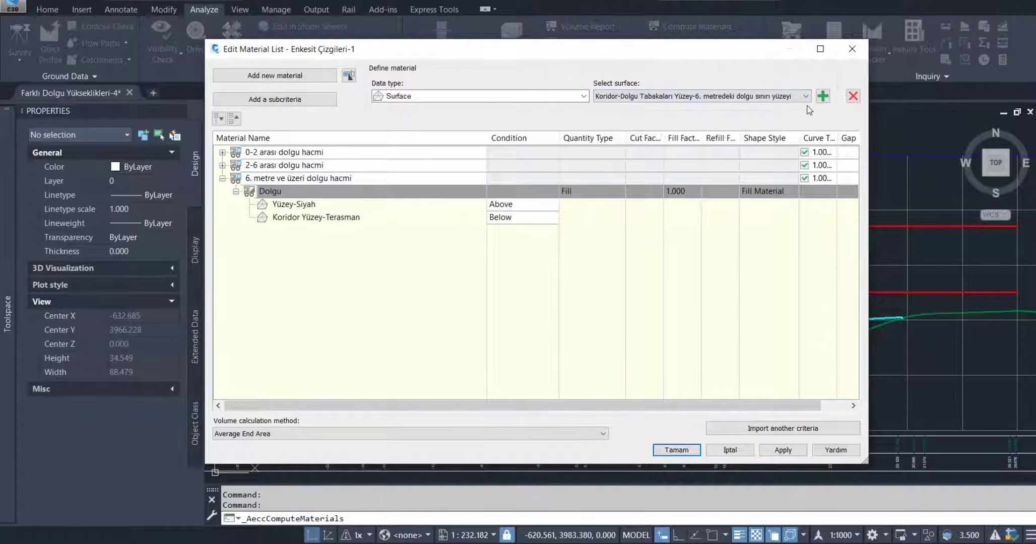
{"action": "left_click", "coordinate": [823, 97]}
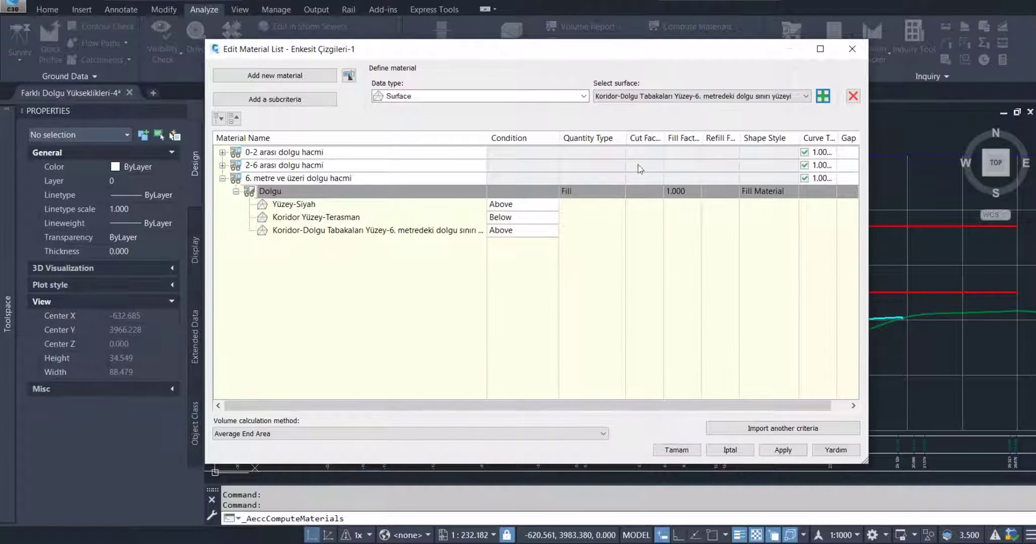
{"action": "left_click", "coordinate": [504, 231]}
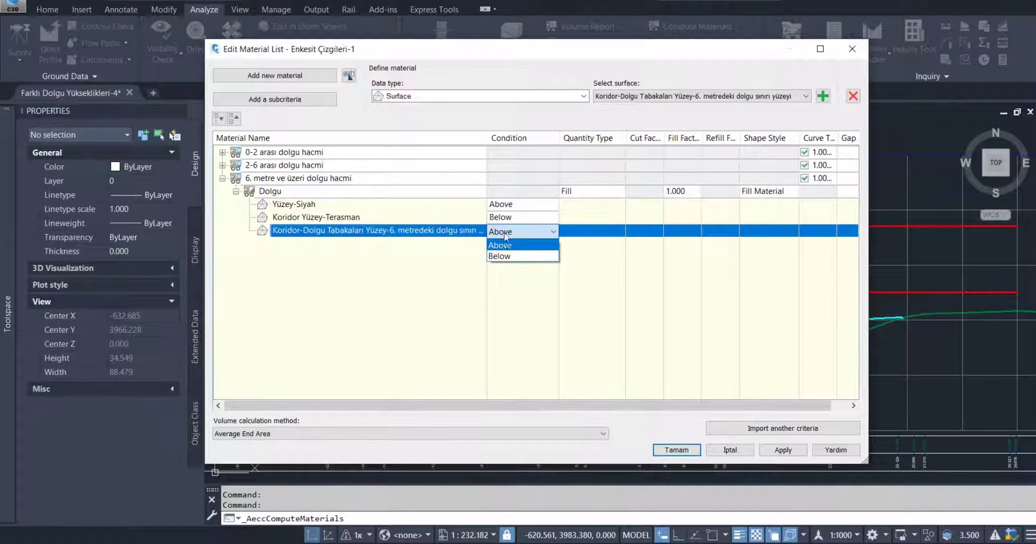
{"action": "left_click", "coordinate": [502, 258]}
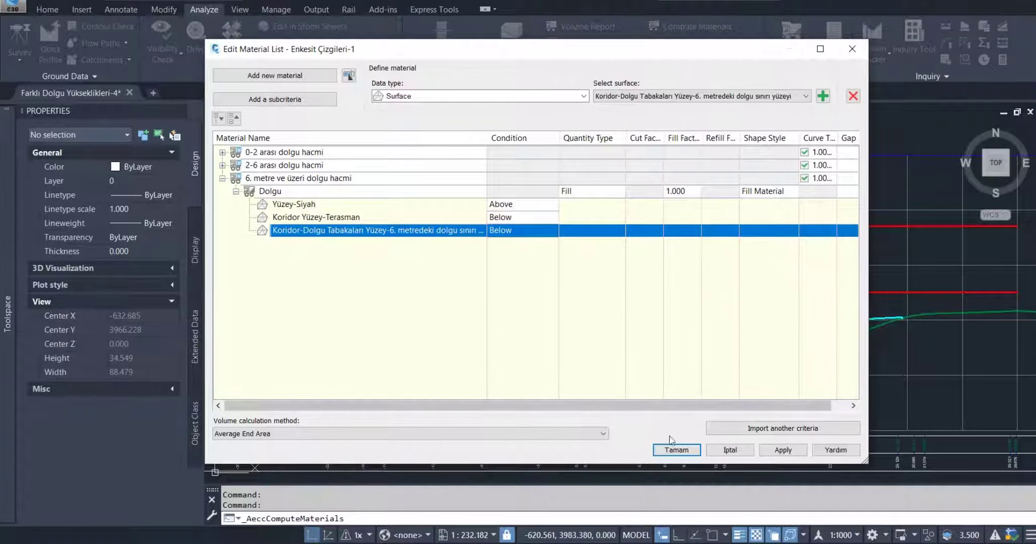
{"action": "left_click", "coordinate": [677, 451]}
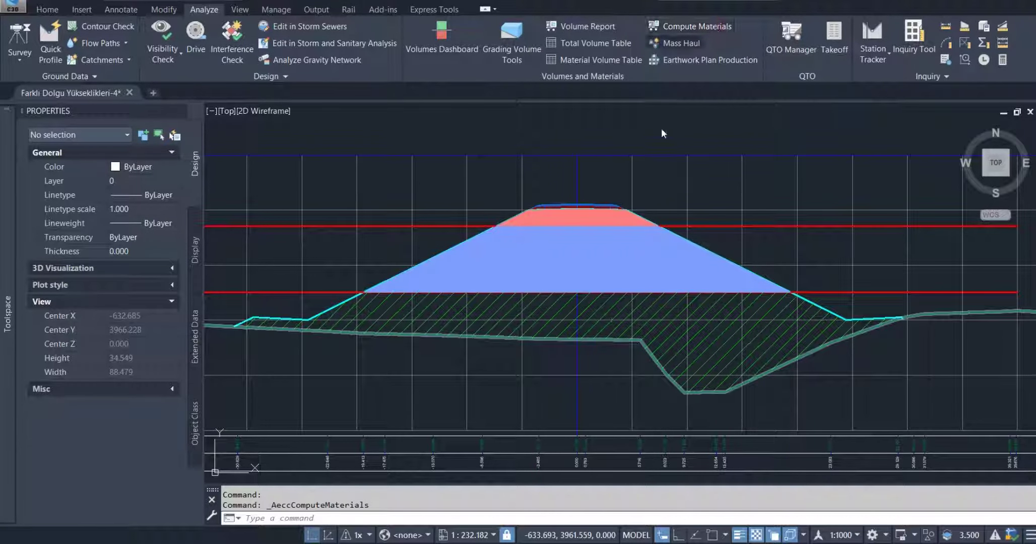
Step: Set the Dolgu fill of '6. metre ve üzeri dolgu hacmi' to the Pave2 section style
{"action": "left_click", "coordinate": [691, 26]}
{"action": "left_click", "coordinate": [479, 308]}
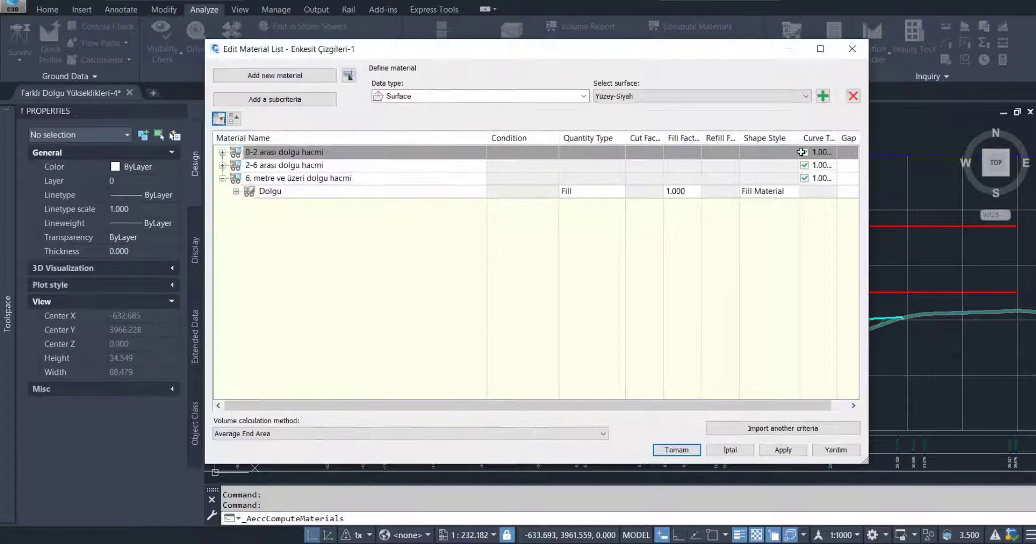
{"action": "left_click", "coordinate": [773, 190]}
{"action": "left_click", "coordinate": [528, 234]}
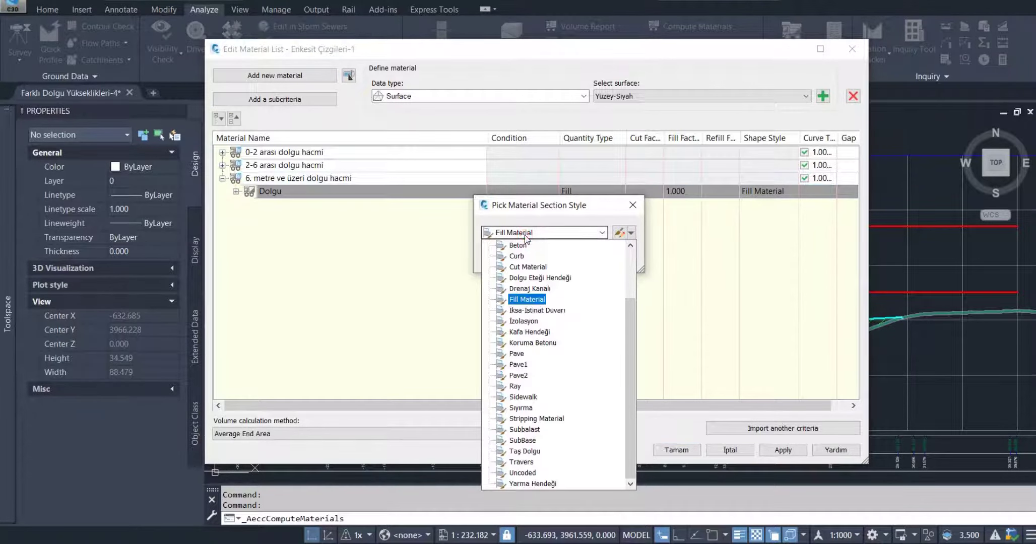
{"action": "left_click", "coordinate": [519, 376]}
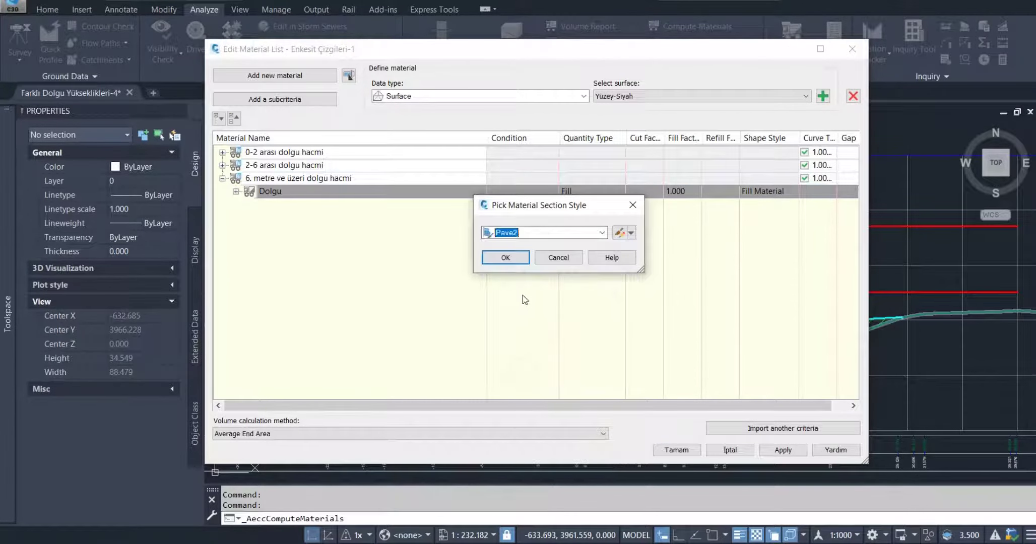
{"action": "left_click", "coordinate": [506, 257]}
{"action": "left_click", "coordinate": [676, 451]}
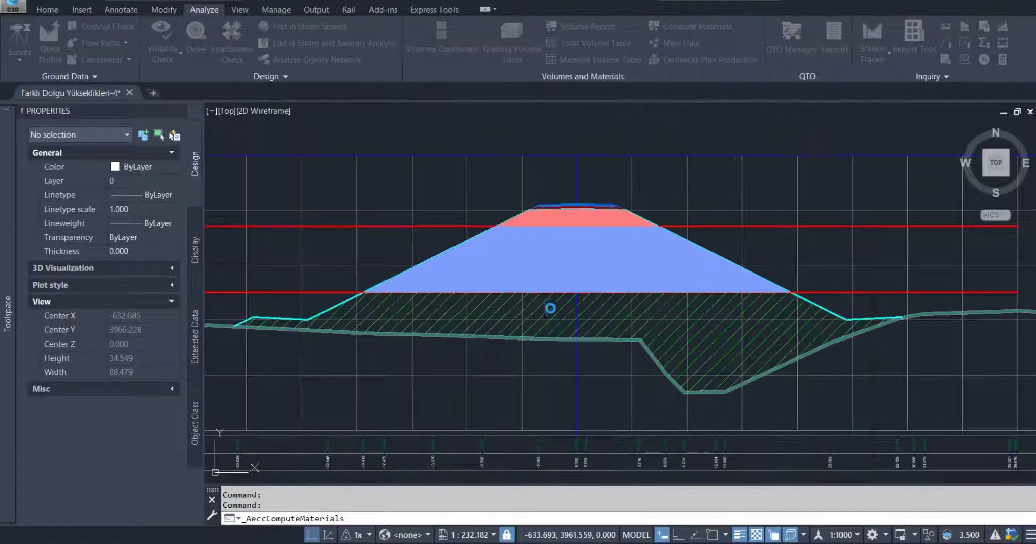
{"action": "scroll", "coordinate": [583, 281], "scroll_direction": "down", "scroll_amount": 3}
Step: In Section View Group Properties > Sections, confirm the three fills use Pave, Pave1 and Pave2
{"action": "key", "text": "Escape"}
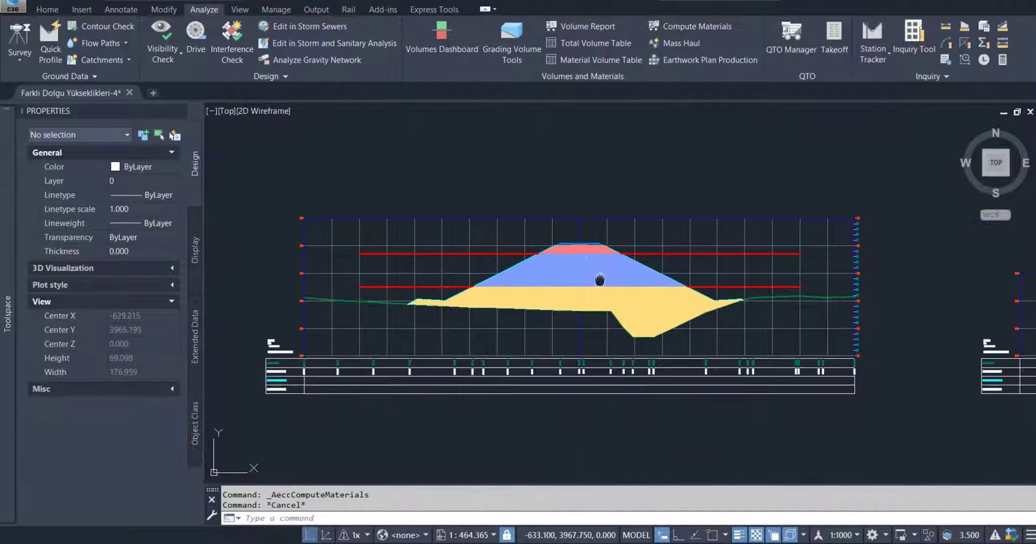
{"action": "key", "text": "Escape"}
{"action": "left_click", "coordinate": [642, 246]}
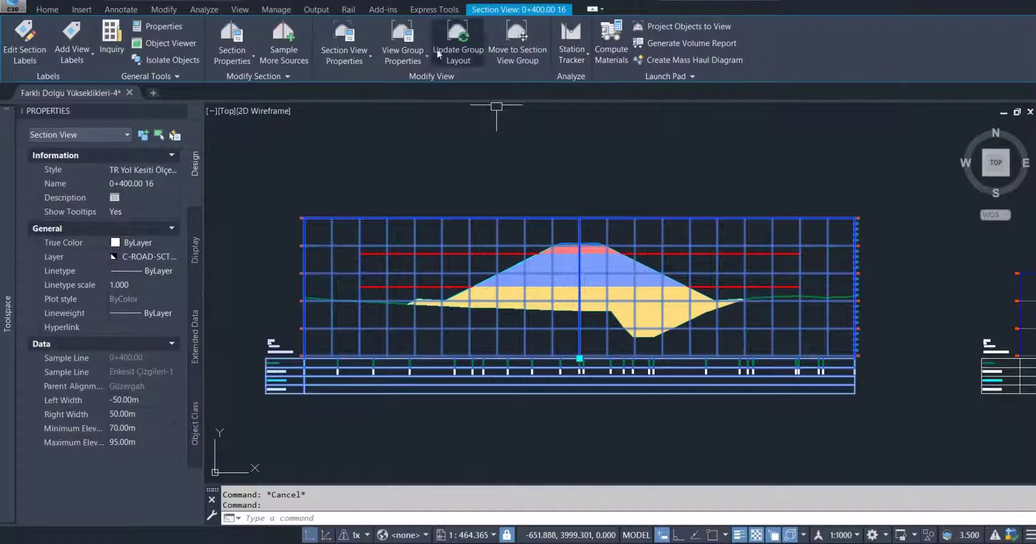
{"action": "left_click", "coordinate": [409, 36]}
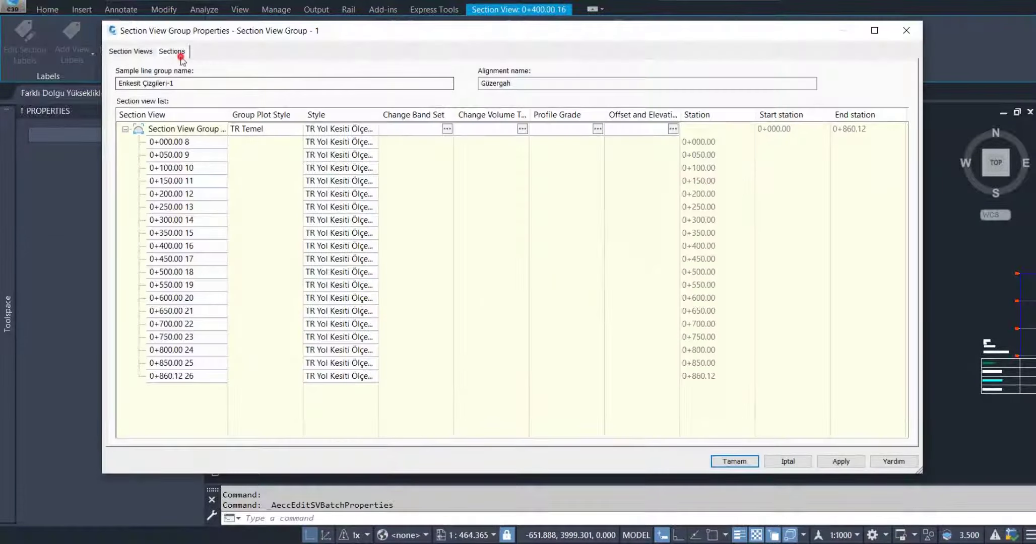
{"action": "left_click", "coordinate": [172, 51]}
{"action": "left_click", "coordinate": [163, 176]}
{"action": "left_click", "coordinate": [162, 202]}
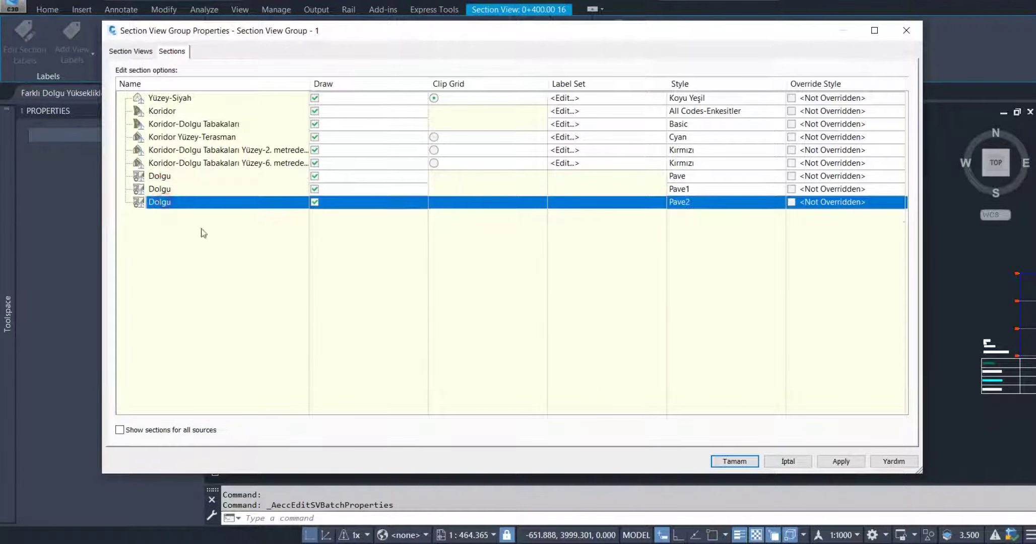
{"action": "left_click", "coordinate": [755, 460]}
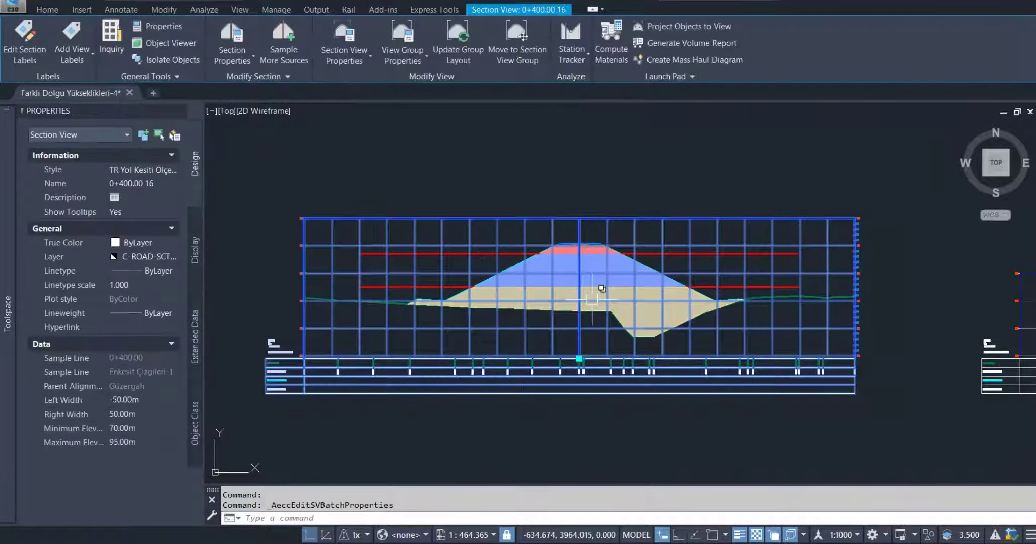
{"action": "key", "text": "Escape"}
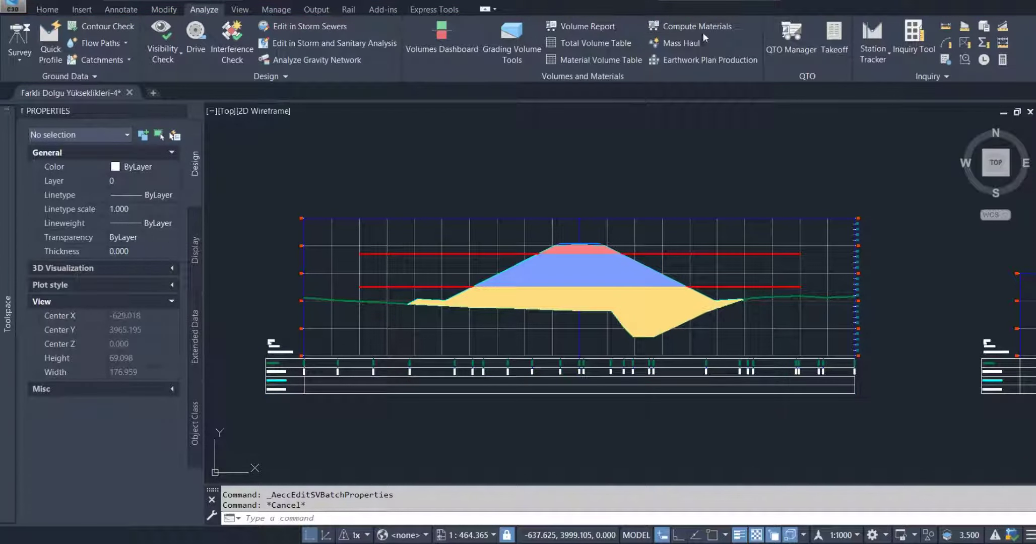
Step: Run Compute Materials on the sample line group and expand the three fill materials
{"action": "left_click", "coordinate": [691, 27]}
{"action": "left_click", "coordinate": [466, 305]}
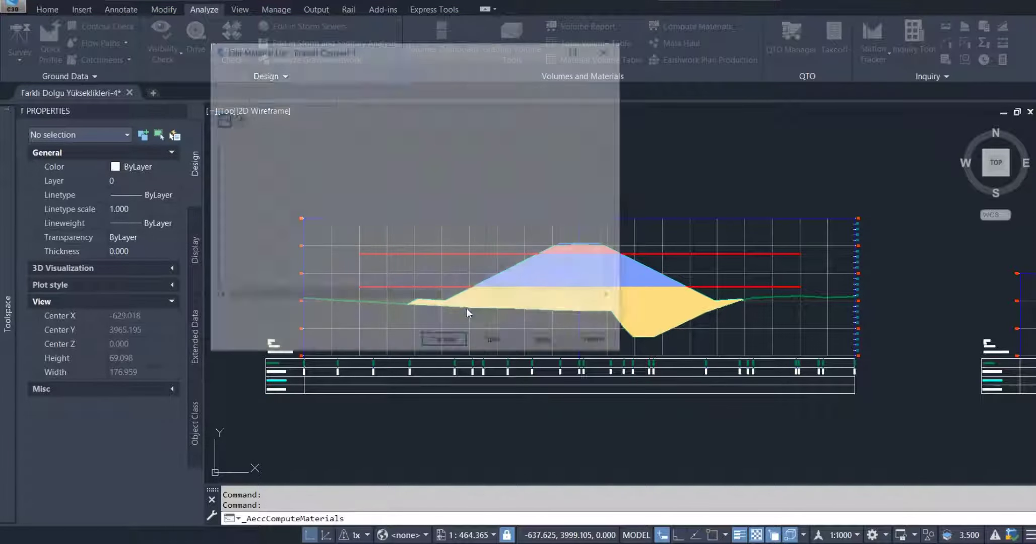
{"action": "left_click", "coordinate": [222, 152]}
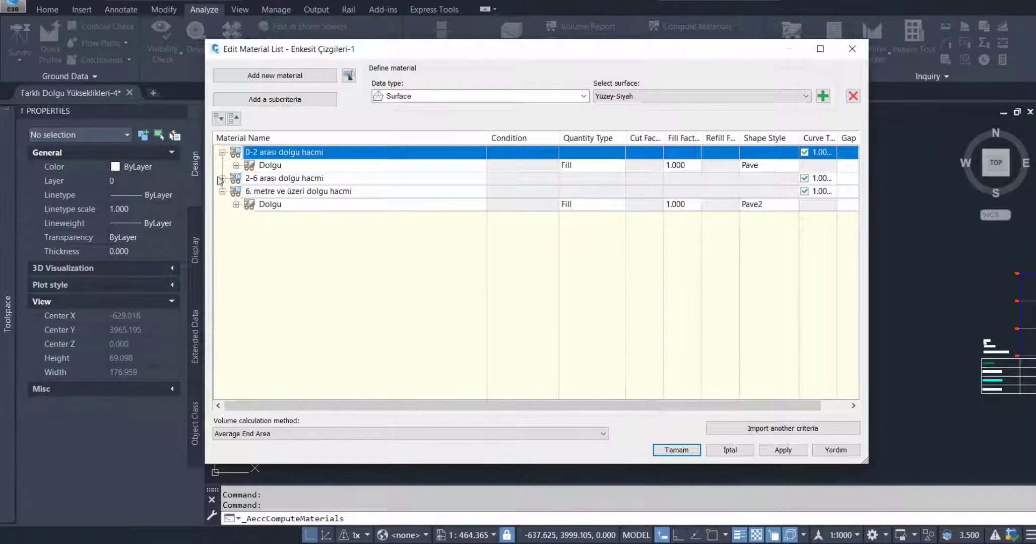
{"action": "left_click", "coordinate": [223, 179]}
{"action": "left_click", "coordinate": [221, 204]}
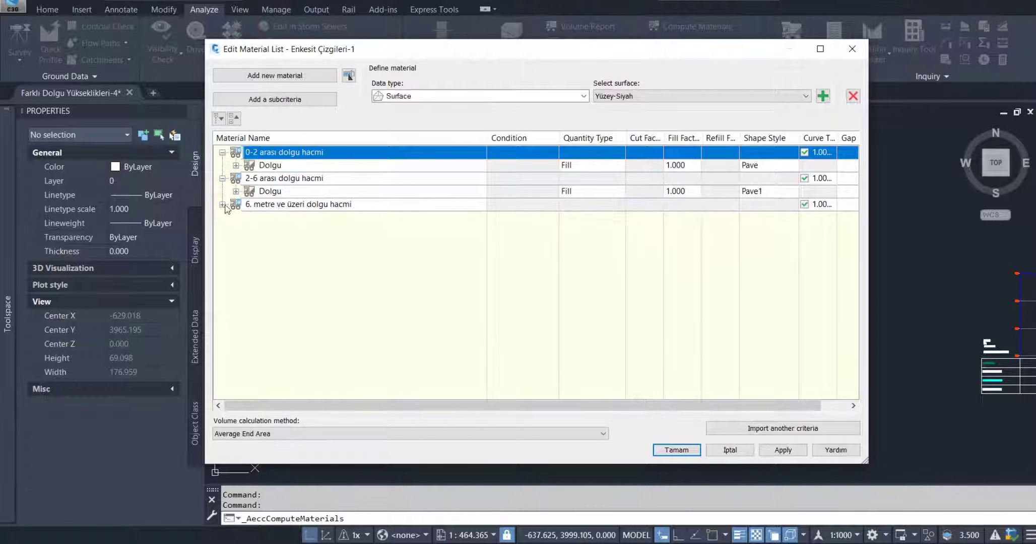
{"action": "left_click", "coordinate": [222, 205]}
Step: Rename the first Dolgu item to '0-2 arası dolgu hacmi'
{"action": "right_click", "coordinate": [297, 152]}
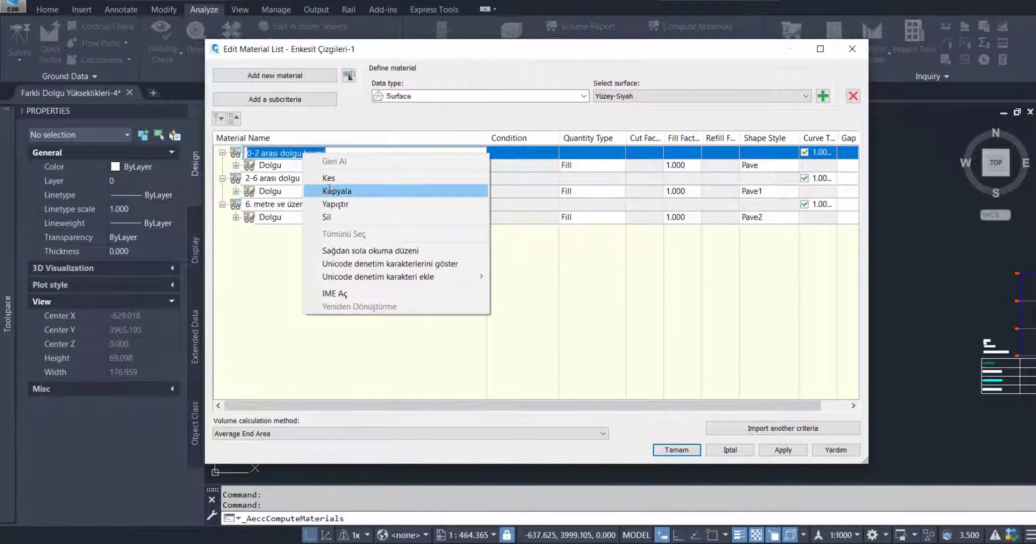
{"action": "left_click", "coordinate": [330, 191]}
{"action": "left_click", "coordinate": [276, 166]}
{"action": "right_click", "coordinate": [277, 168]}
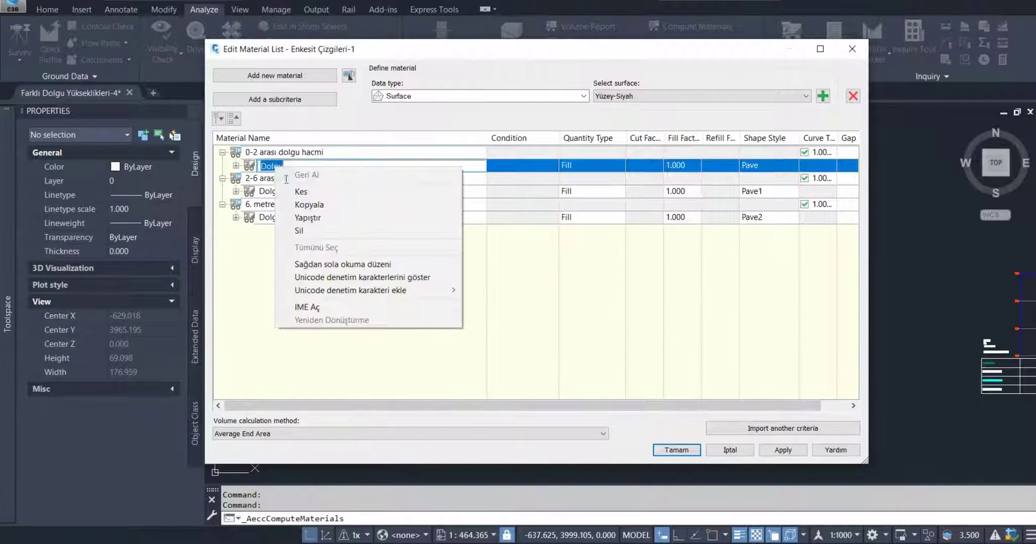
{"action": "left_click", "coordinate": [301, 216]}
Step: Rename the second Dolgu item to '2-6 arası dolgu hacmi'
{"action": "left_click", "coordinate": [277, 179]}
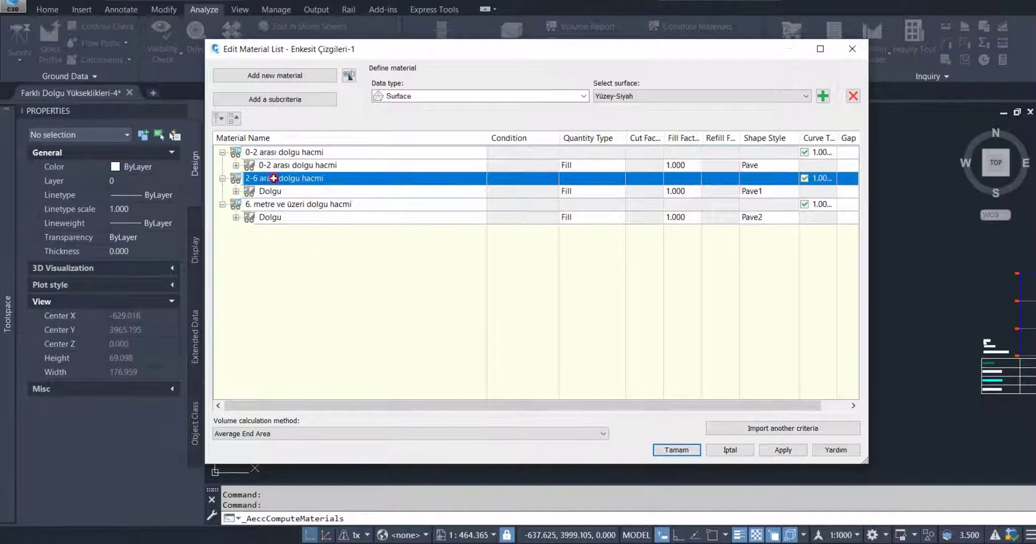
{"action": "right_click", "coordinate": [277, 179]}
{"action": "left_click", "coordinate": [300, 216]}
{"action": "left_click", "coordinate": [273, 192]}
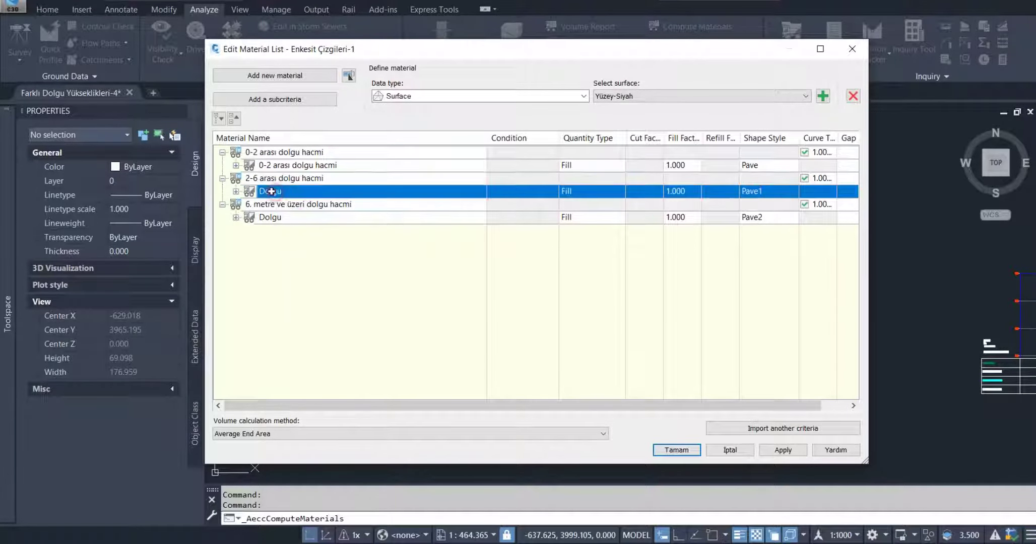
{"action": "right_click", "coordinate": [273, 192]}
{"action": "left_click", "coordinate": [305, 242]}
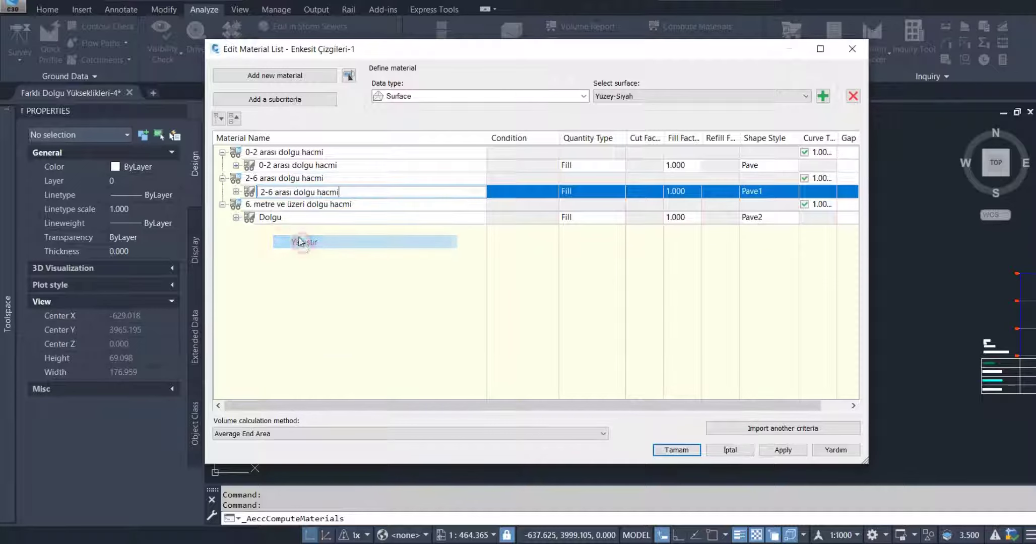
Step: Rename the third Dolgu item to '6. metre ve üzeri dolgu hacmi' and save the material list
{"action": "left_click", "coordinate": [279, 206]}
{"action": "left_click", "coordinate": [286, 204]}
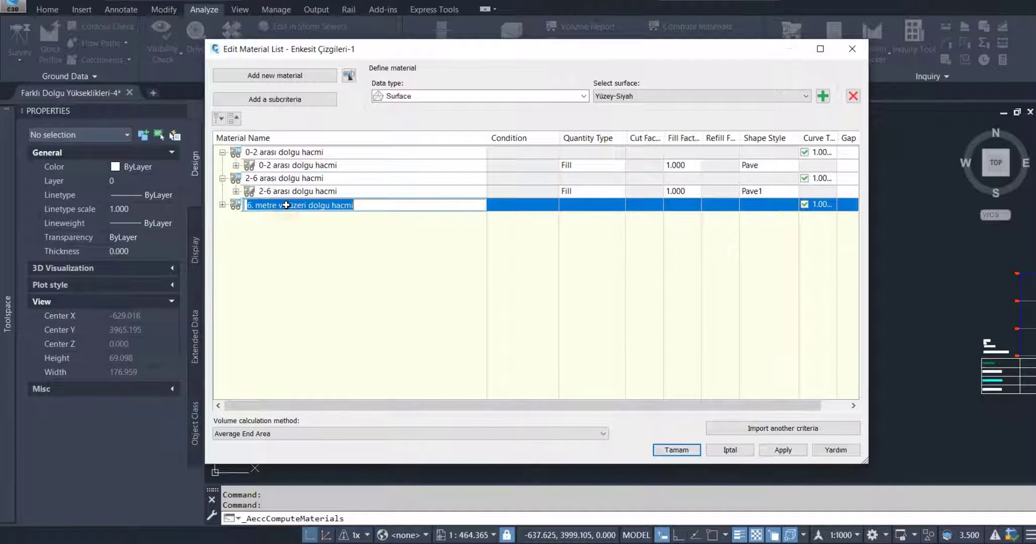
{"action": "right_click", "coordinate": [283, 203]}
{"action": "left_click", "coordinate": [304, 243]}
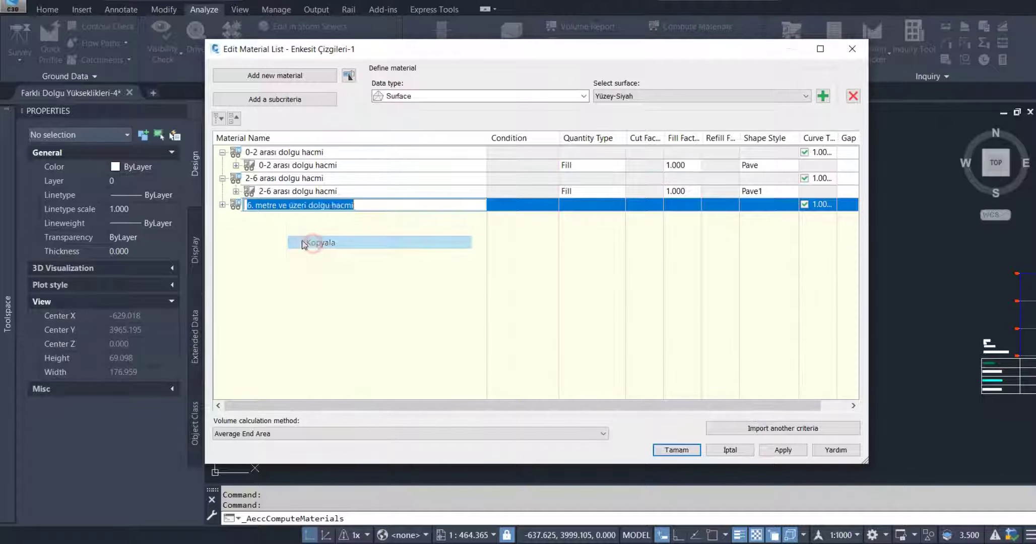
{"action": "left_click", "coordinate": [223, 204]}
{"action": "double_click", "coordinate": [276, 217]}
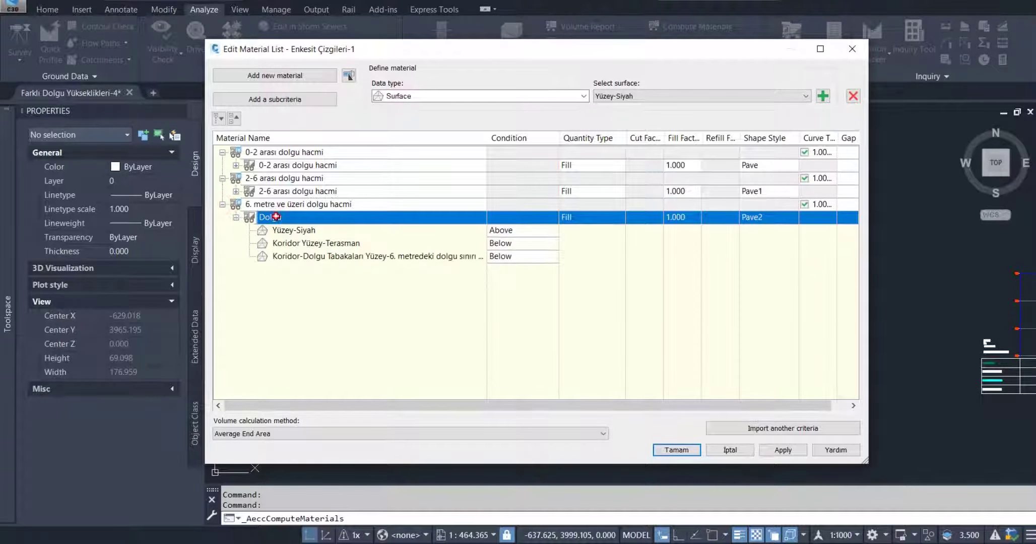
{"action": "right_click", "coordinate": [276, 216]}
{"action": "left_click", "coordinate": [276, 217]}
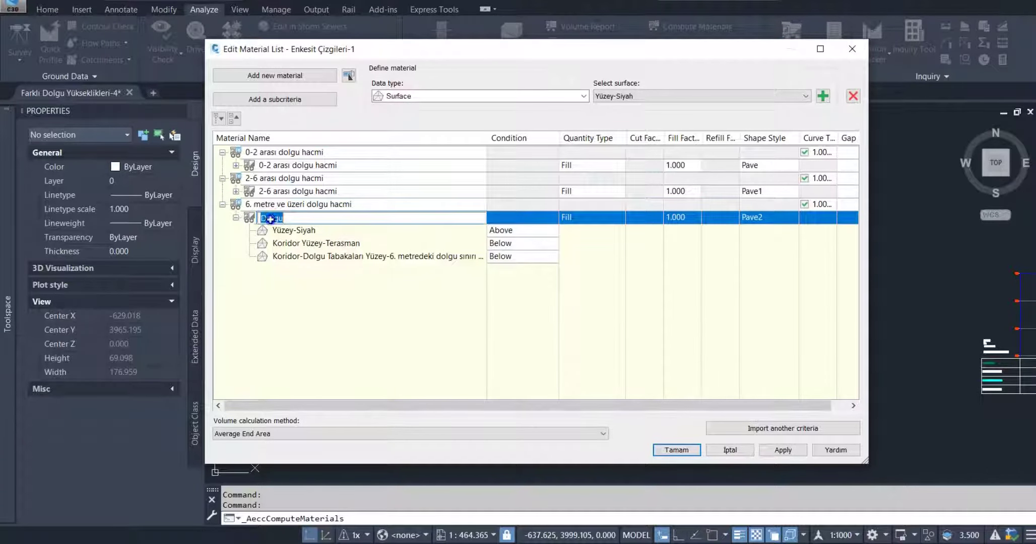
{"action": "right_click", "coordinate": [273, 220]}
{"action": "left_click", "coordinate": [304, 270]}
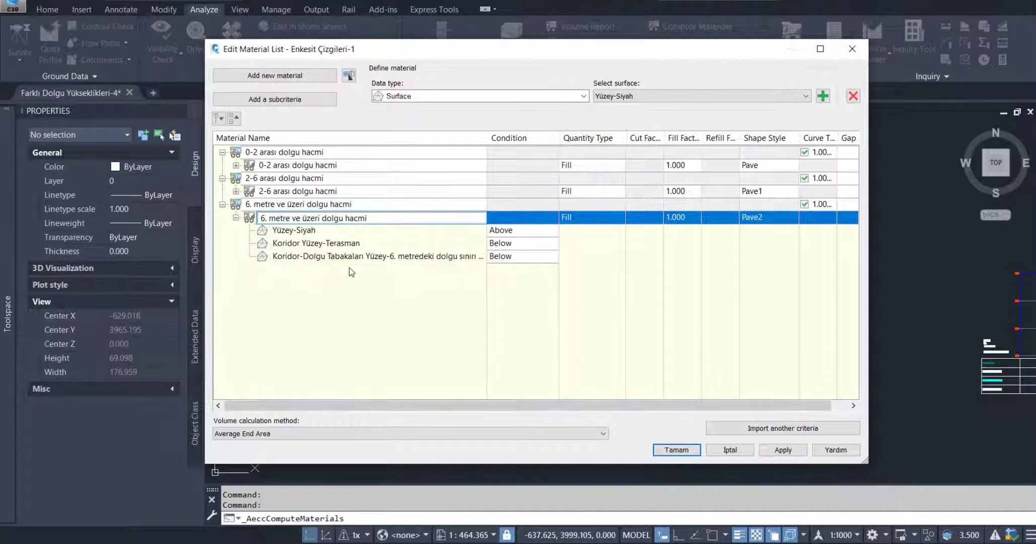
{"action": "key", "text": "Return"}
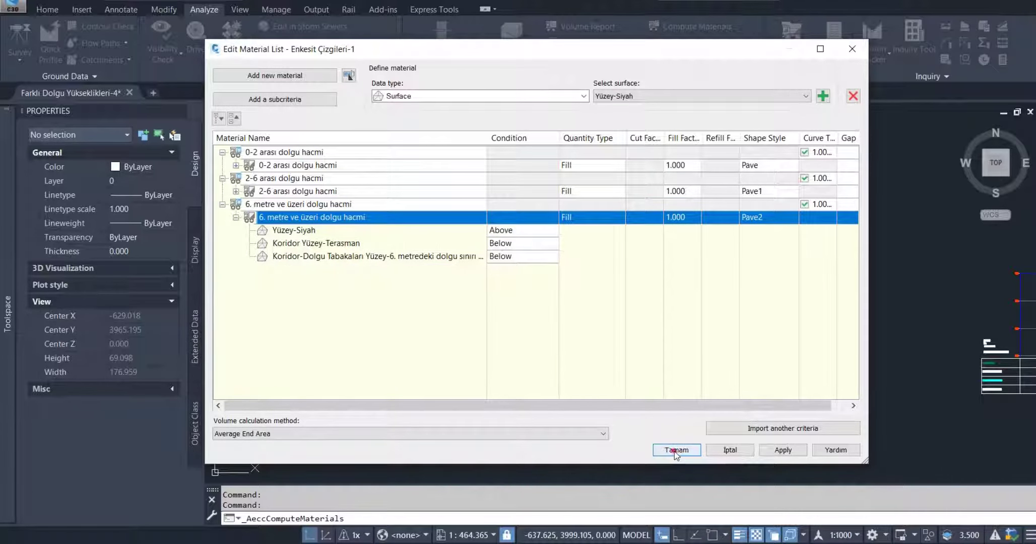
{"action": "left_click", "coordinate": [676, 450]}
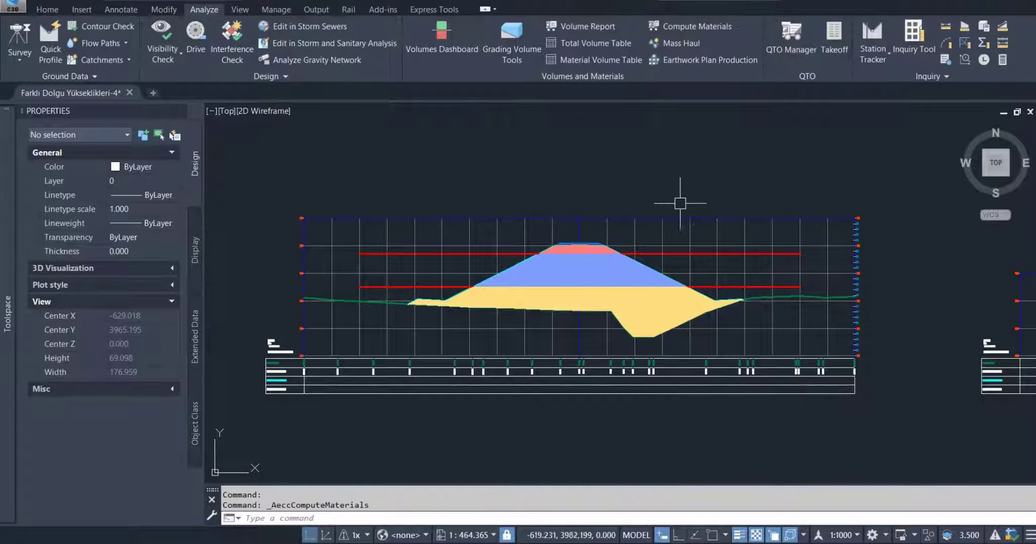
Step: Check the section view group's sources, leaving the 0-2 fill section on Pave style
{"action": "left_click", "coordinate": [690, 238]}
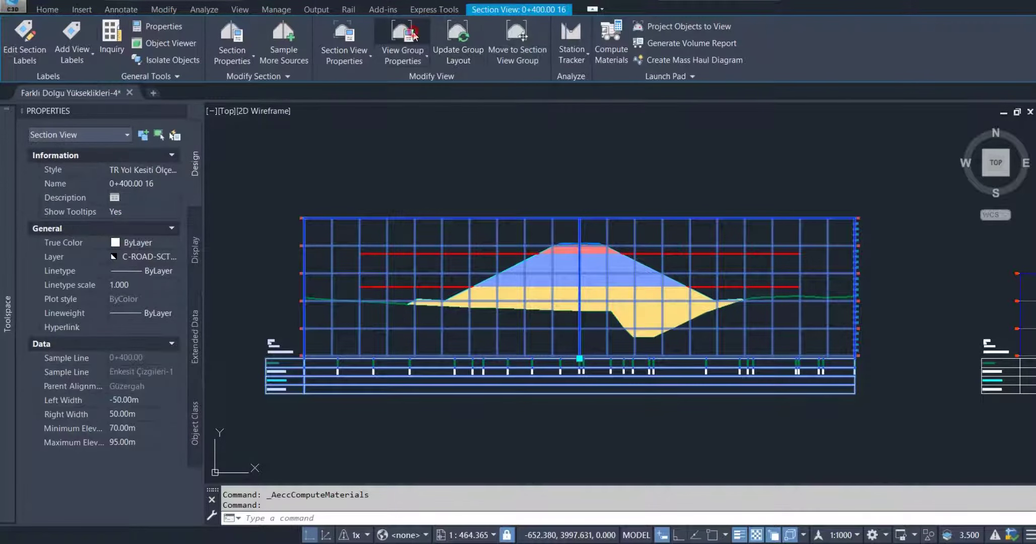
{"action": "left_click", "coordinate": [414, 36]}
{"action": "left_click", "coordinate": [187, 191]}
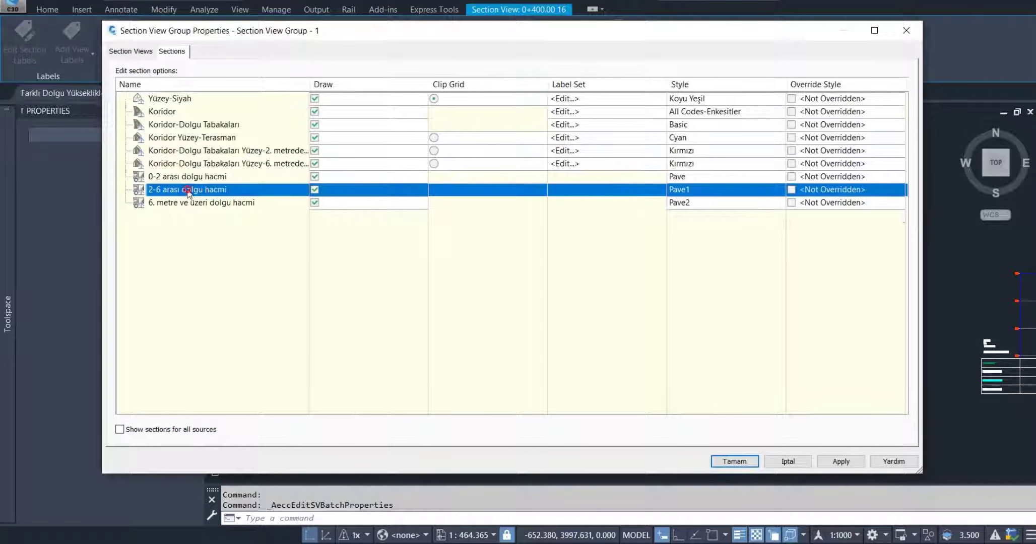
{"action": "left_click", "coordinate": [188, 204]}
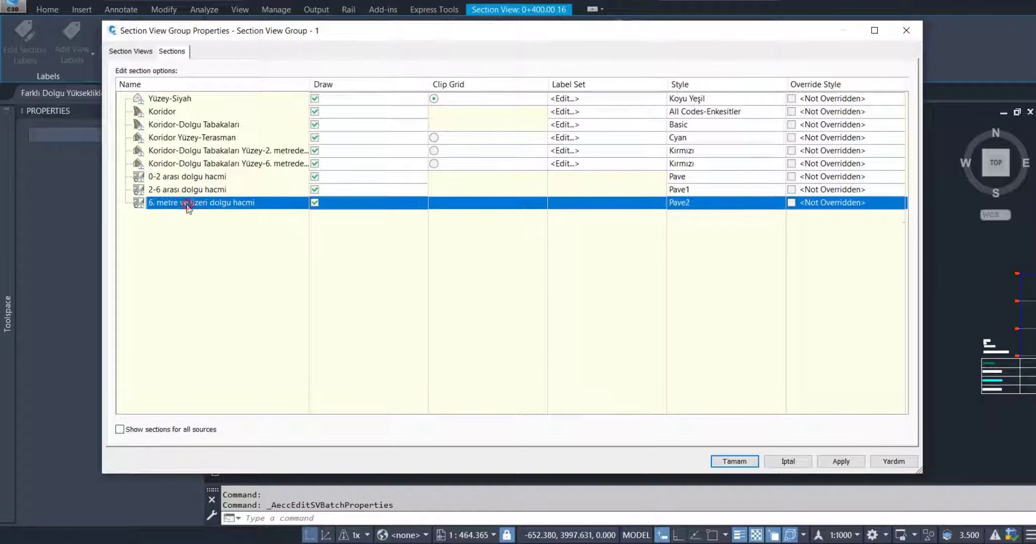
{"action": "left_click", "coordinate": [677, 181]}
{"action": "key", "text": "Return"}
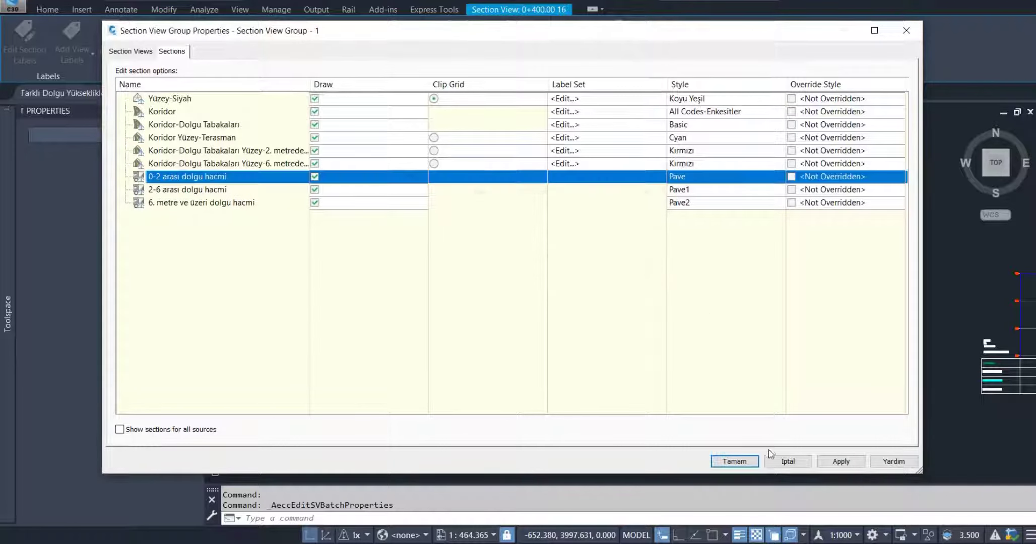
{"action": "left_click", "coordinate": [735, 461]}
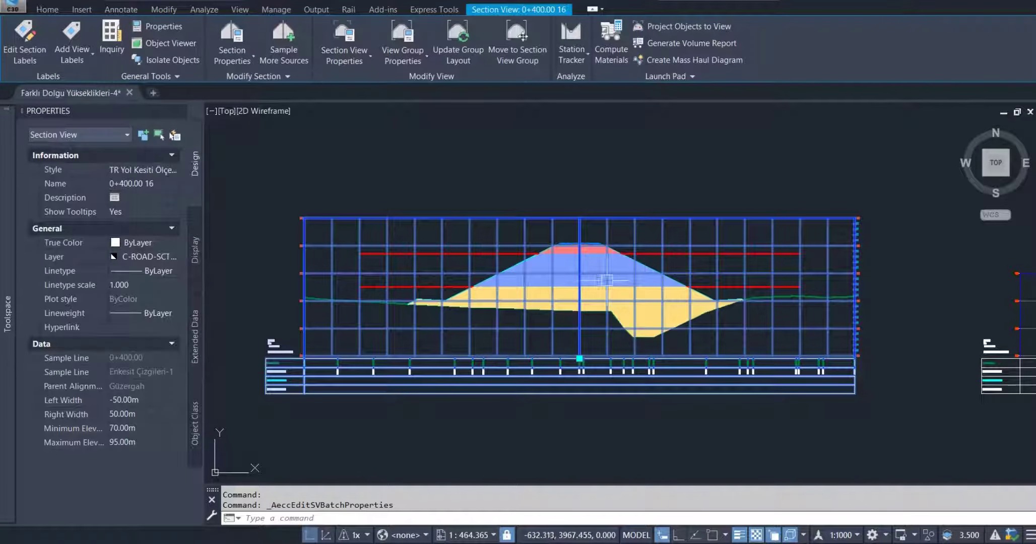
{"action": "key", "text": "Escape"}
Step: Run Compute Materials again for the sample line group
{"action": "left_click", "coordinate": [694, 26]}
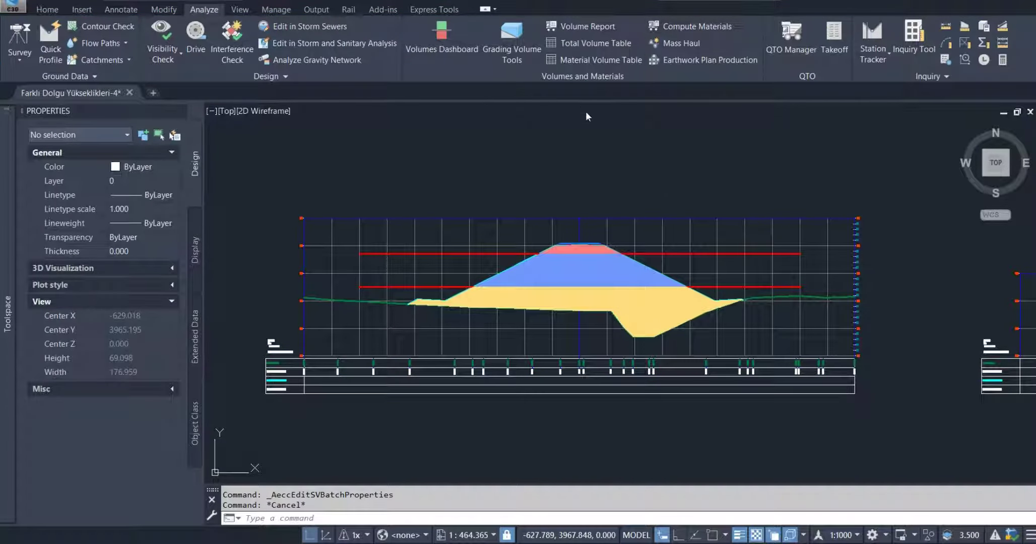
{"action": "left_click", "coordinate": [472, 308]}
{"action": "scroll", "coordinate": [622, 233], "scroll_direction": "down", "scroll_amount": 5}
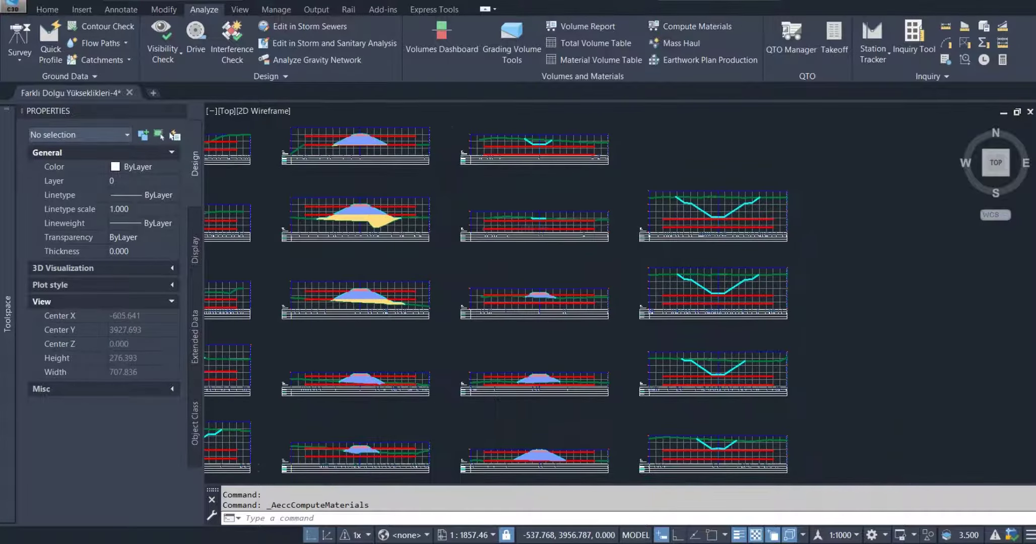
{"action": "scroll", "coordinate": [729, 282], "scroll_direction": "up", "scroll_amount": 3}
{"action": "scroll", "coordinate": [741, 282], "scroll_direction": "up", "scroll_amount": 2}
{"action": "scroll", "coordinate": [674, 299], "scroll_direction": "up", "scroll_amount": 1}
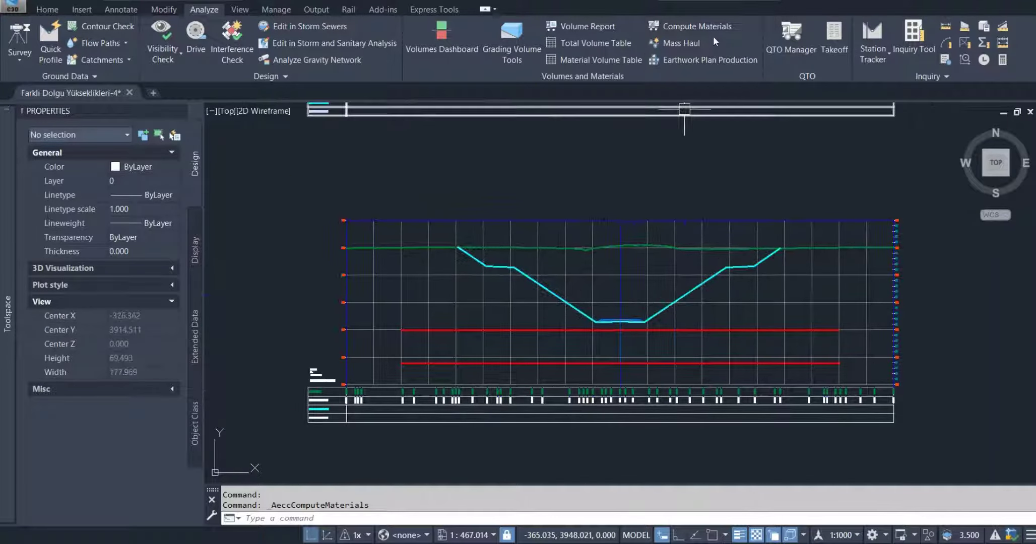
{"action": "left_click", "coordinate": [676, 26]}
{"action": "left_click", "coordinate": [466, 310]}
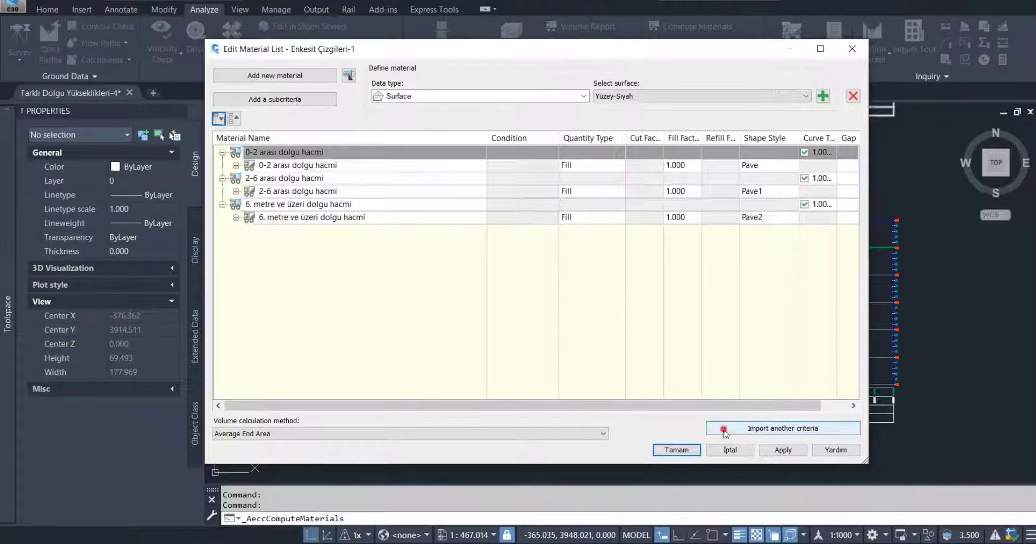
Step: Import TR Yarma ve Dolgu criteria with EG as Yüzey-Siyah and DATUM as Koridor Yüzey-Terasman
{"action": "left_click", "coordinate": [717, 435]}
{"action": "left_click", "coordinate": [526, 233]}
{"action": "left_click", "coordinate": [516, 257]}
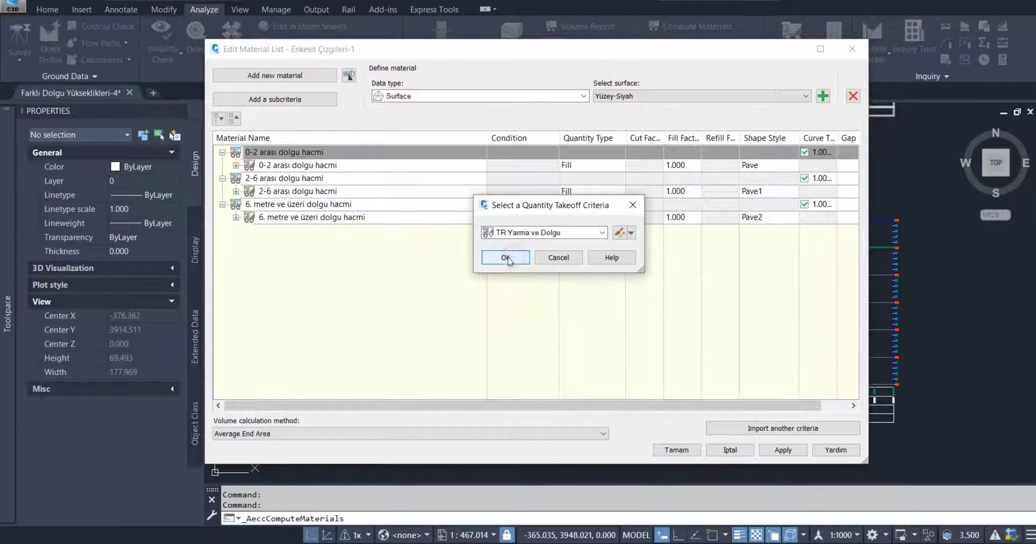
{"action": "left_click", "coordinate": [553, 174]}
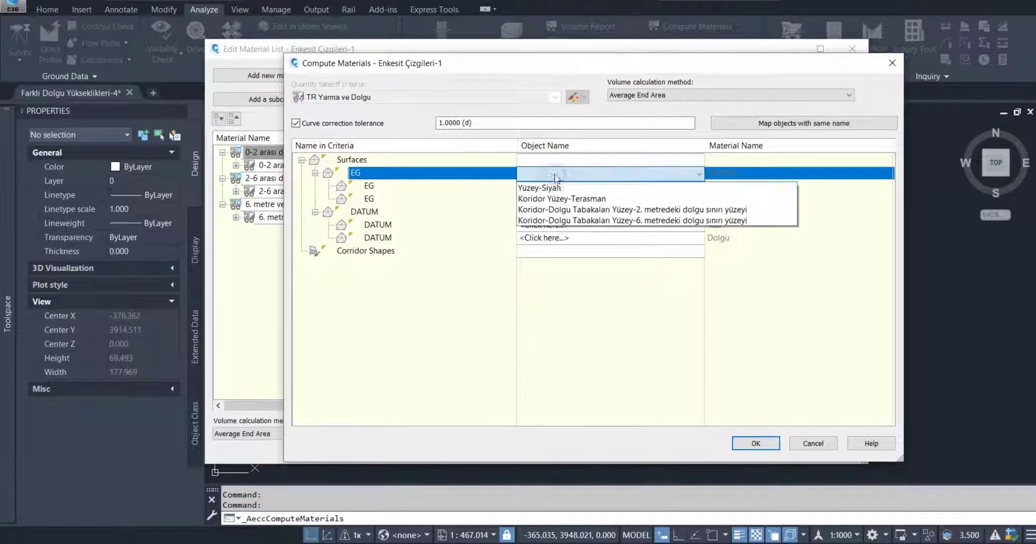
{"action": "left_click", "coordinate": [558, 186]}
{"action": "left_click", "coordinate": [550, 213]}
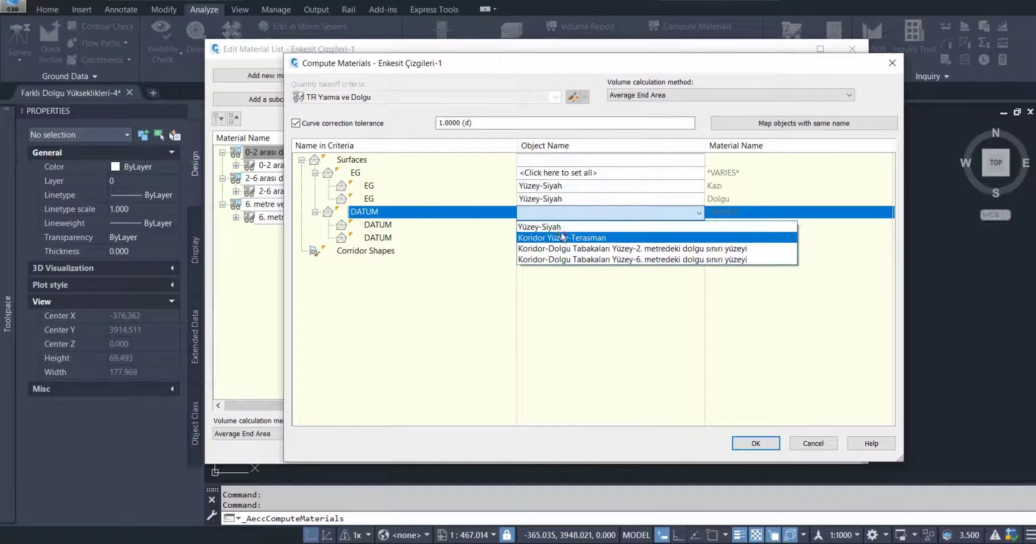
{"action": "left_click", "coordinate": [560, 235]}
{"action": "left_click", "coordinate": [757, 444]}
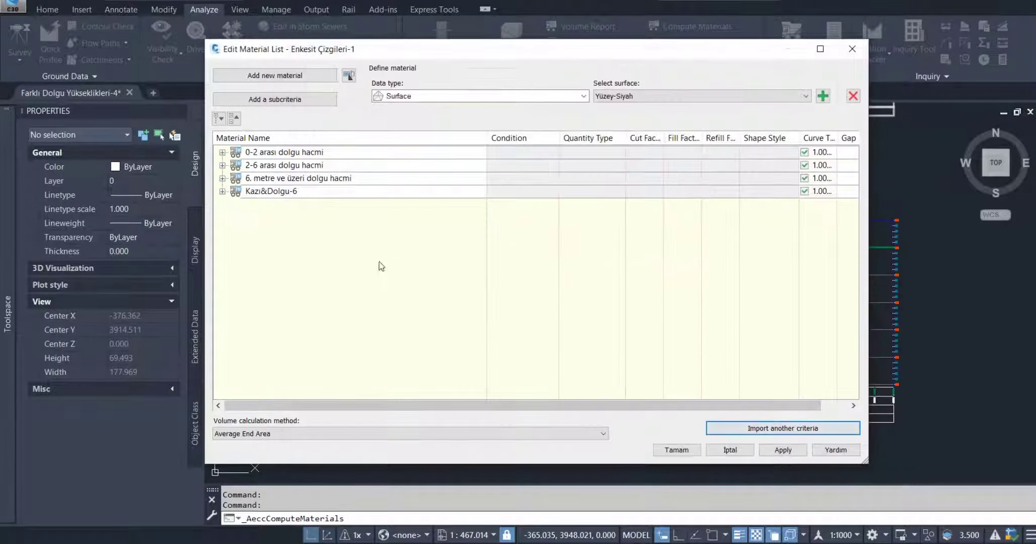
Step: Rename Kazı&Dolgu-6 to Kazı, delete its Dolgu criterion, and apply the list
{"action": "left_click", "coordinate": [223, 191]}
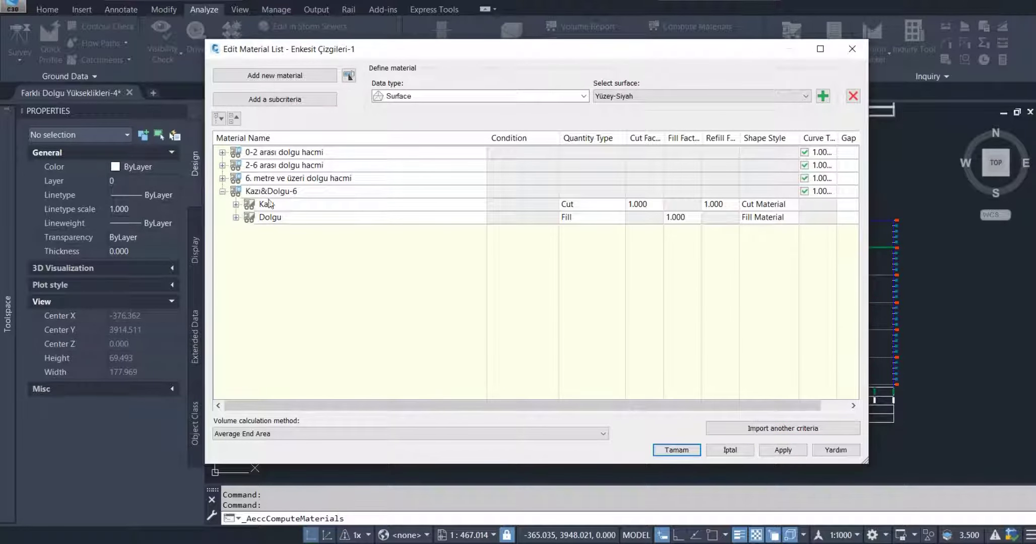
{"action": "left_click", "coordinate": [284, 193]}
{"action": "left_click", "coordinate": [308, 194]}
{"action": "type", "text": "Kazı"}
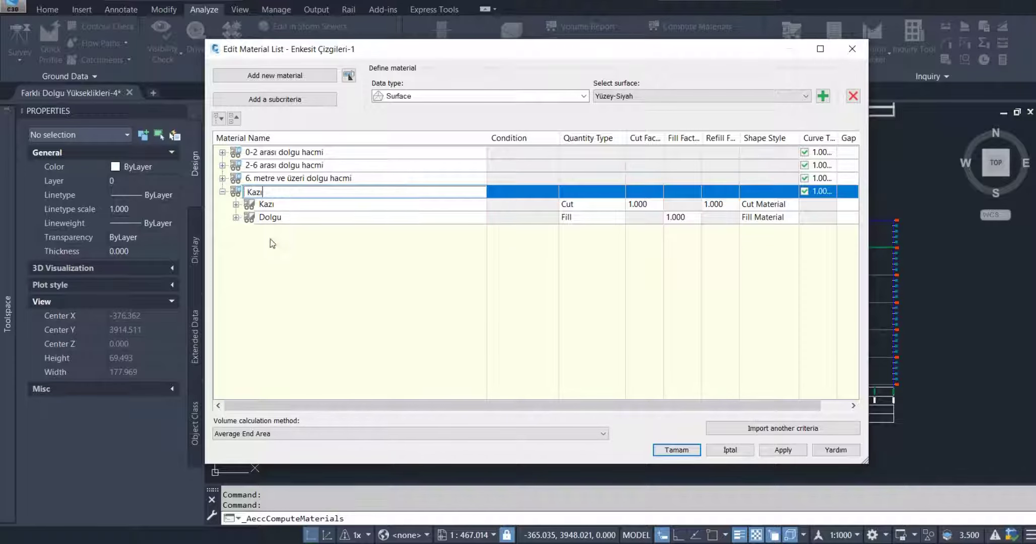
{"action": "left_click", "coordinate": [314, 217]}
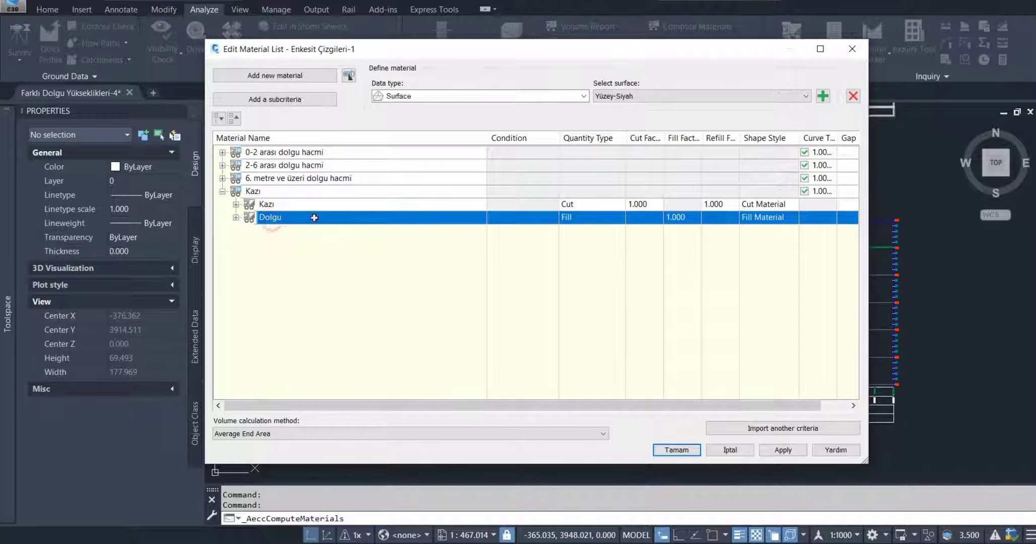
{"action": "left_click", "coordinate": [857, 98]}
{"action": "left_click", "coordinate": [675, 449]}
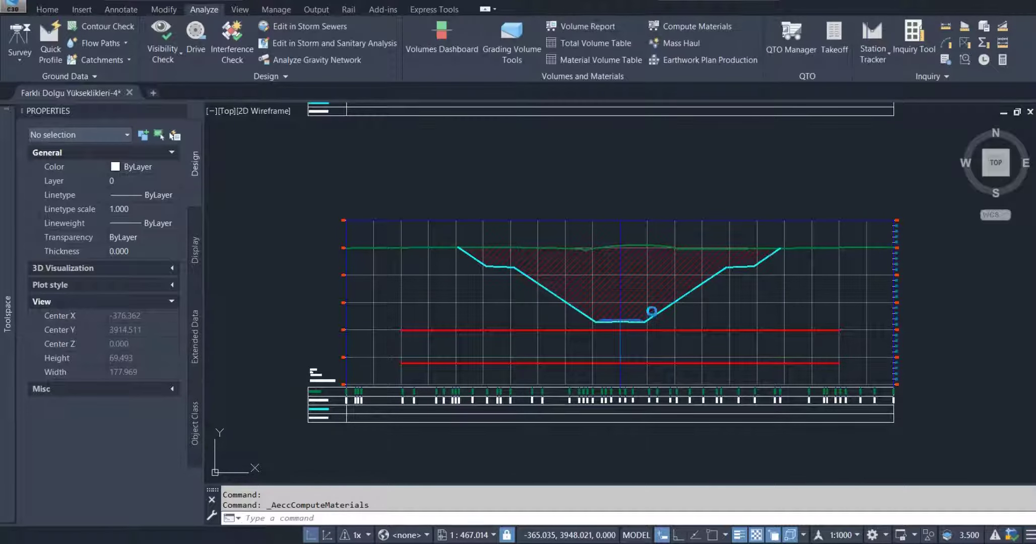
Step: Stop drawing the Koridor-Dolgu Tabakaları corridor and its 2 m and 6 m surfaces in section views
{"action": "key", "text": "Escape"}
{"action": "scroll", "coordinate": [546, 294], "scroll_direction": "down", "scroll_amount": 5}
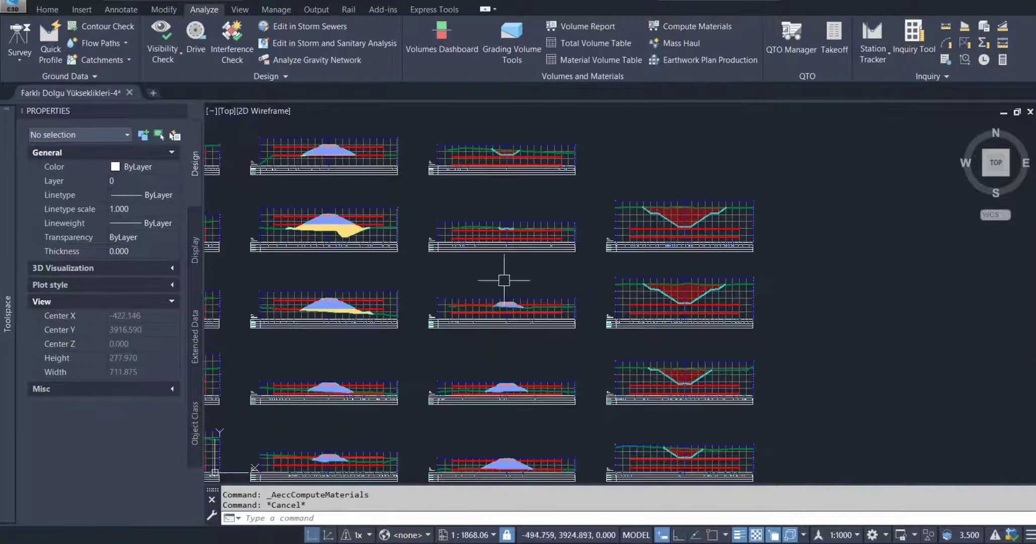
{"action": "scroll", "coordinate": [474, 282], "scroll_direction": "up", "scroll_amount": 1}
{"action": "scroll", "coordinate": [504, 271], "scroll_direction": "up", "scroll_amount": 2}
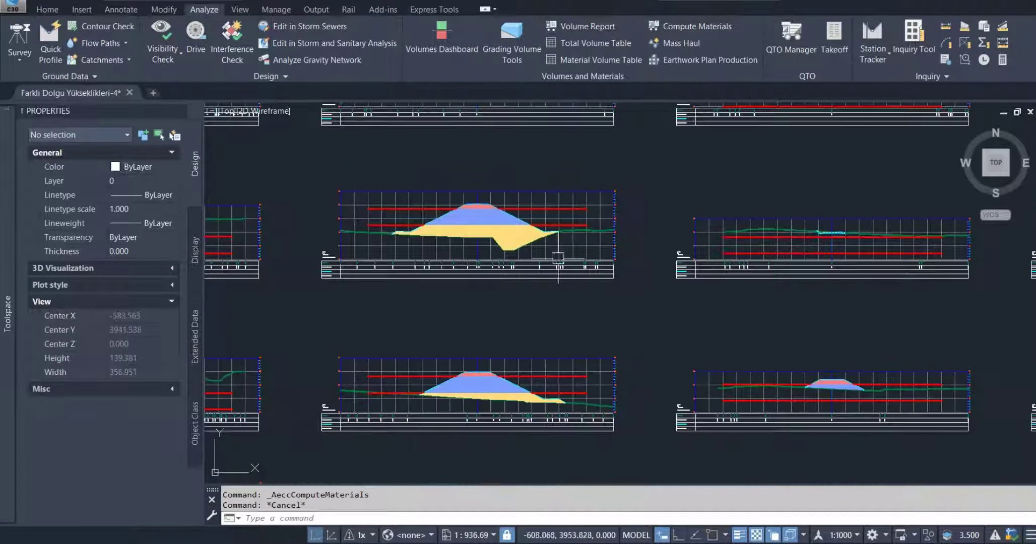
{"action": "left_click", "coordinate": [584, 250]}
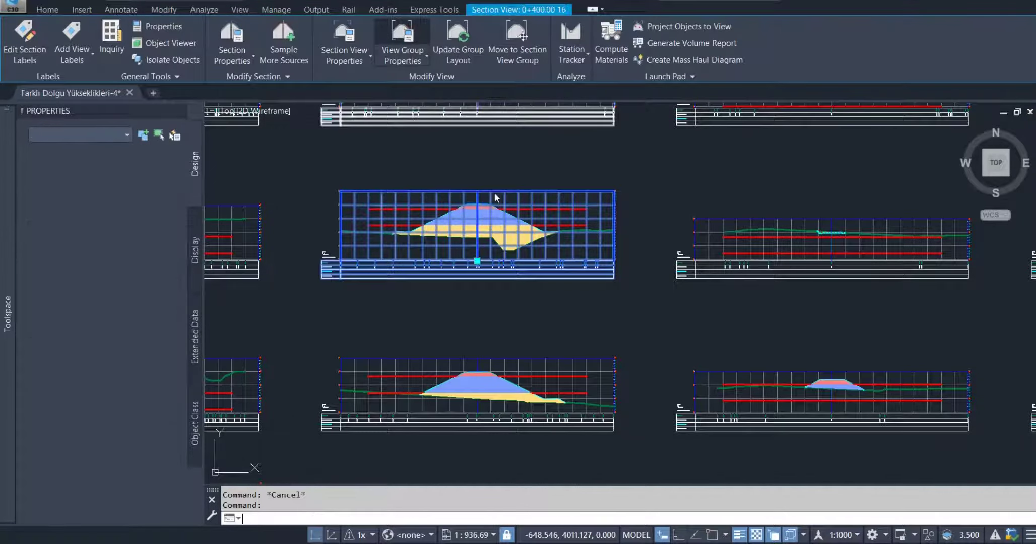
{"action": "left_click", "coordinate": [403, 46]}
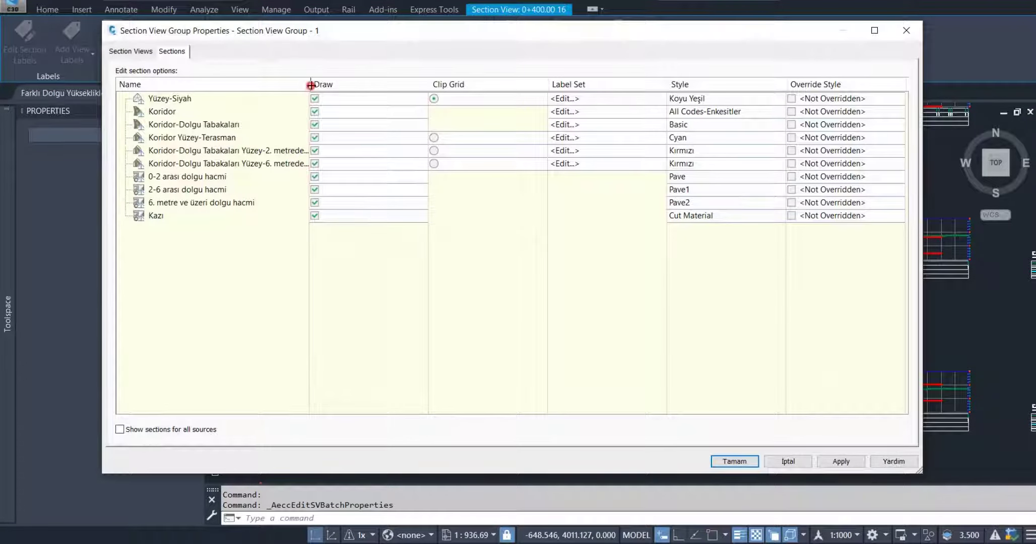
{"action": "left_click_drag", "start_coordinate": [311, 86], "coordinate": [332, 85]}
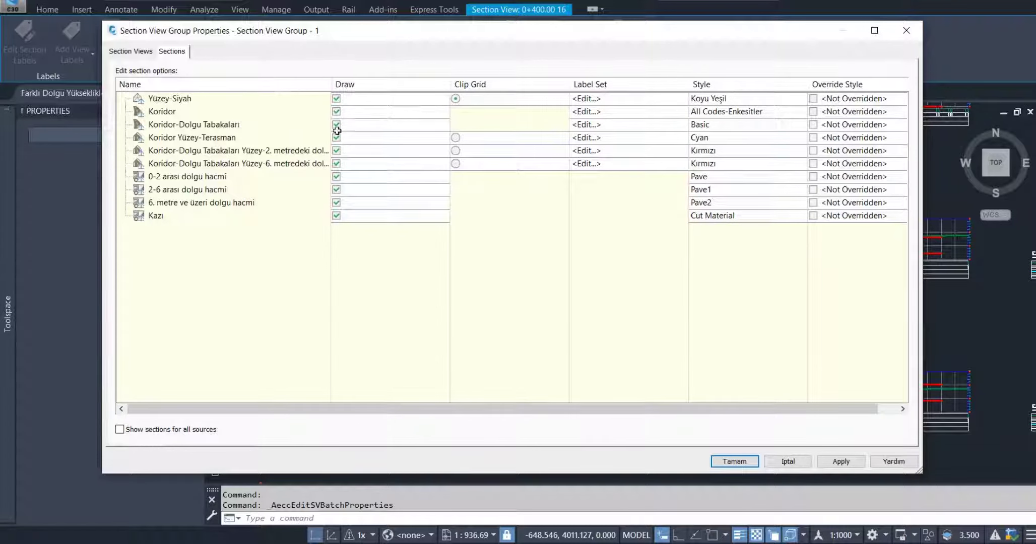
{"action": "left_click", "coordinate": [337, 150]}
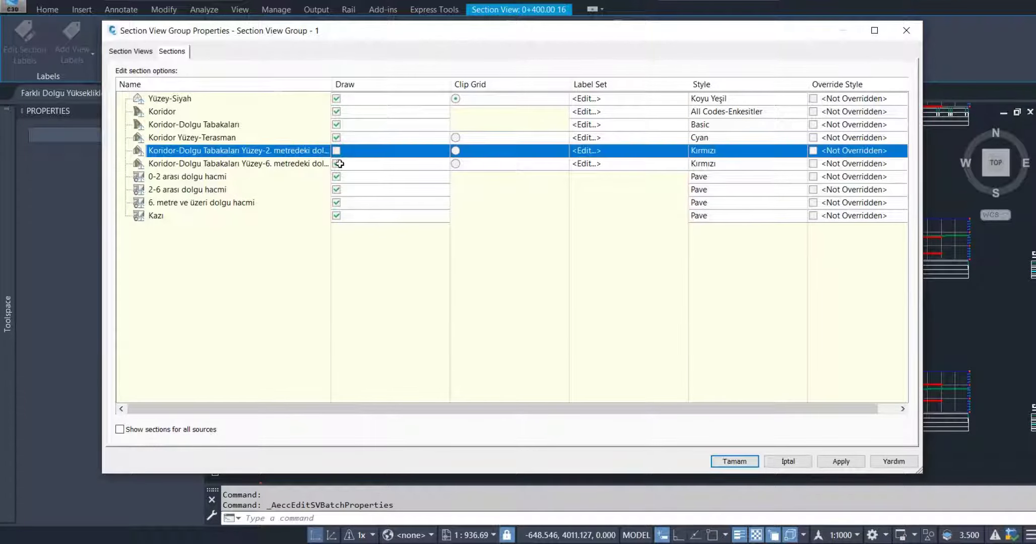
{"action": "left_click", "coordinate": [337, 164]}
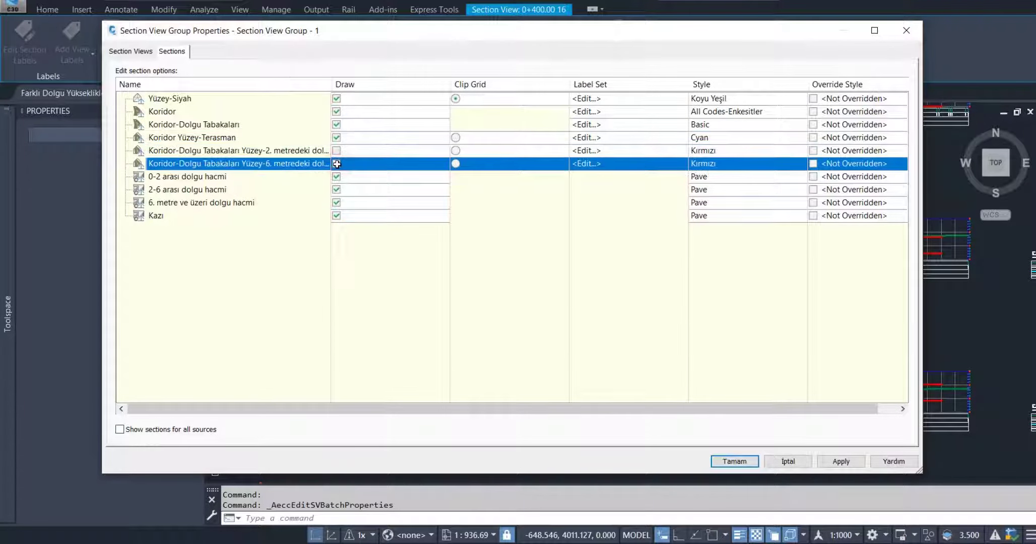
{"action": "left_click", "coordinate": [338, 126]}
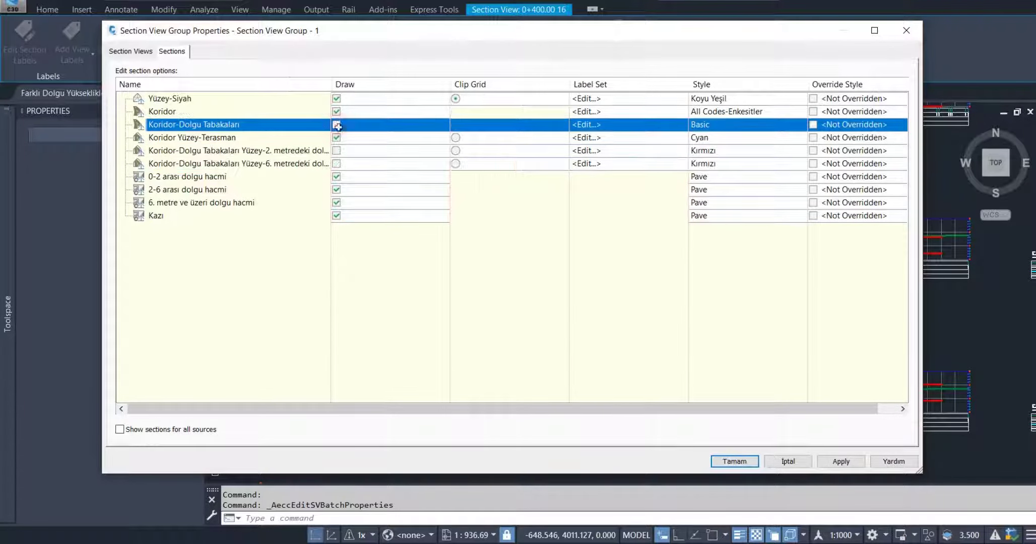
{"action": "left_click", "coordinate": [746, 462]}
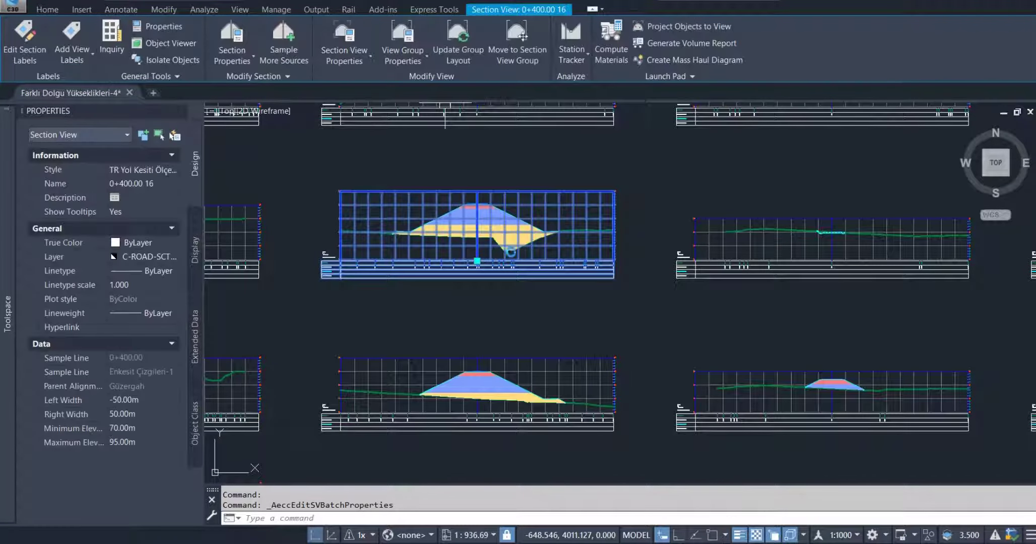
{"action": "key", "text": "Escape"}
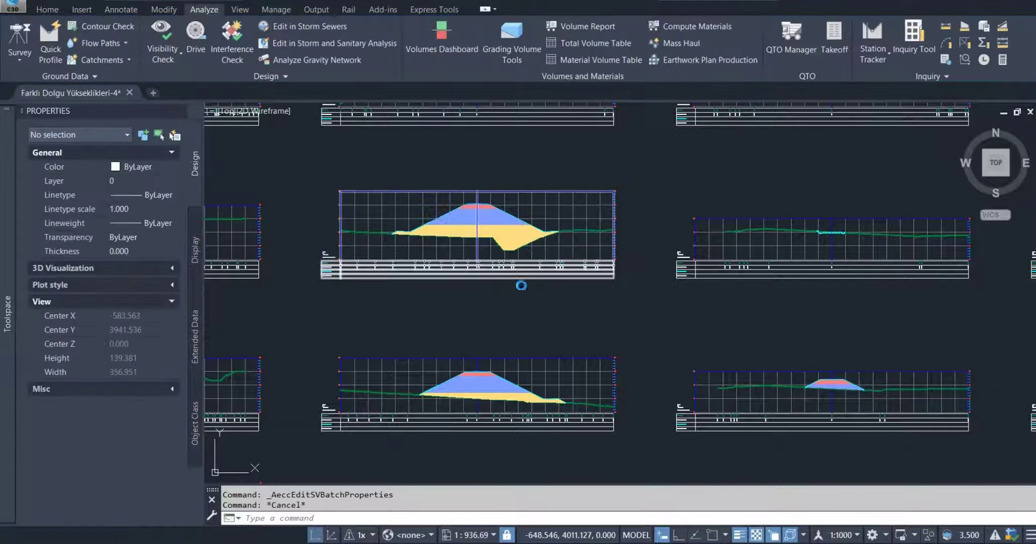
{"action": "scroll", "coordinate": [522, 285], "scroll_direction": "down", "scroll_amount": 3}
{"action": "scroll", "coordinate": [538, 263], "scroll_direction": "down", "scroll_amount": 2}
{"action": "scroll", "coordinate": [434, 272], "scroll_direction": "up", "scroll_amount": 2}
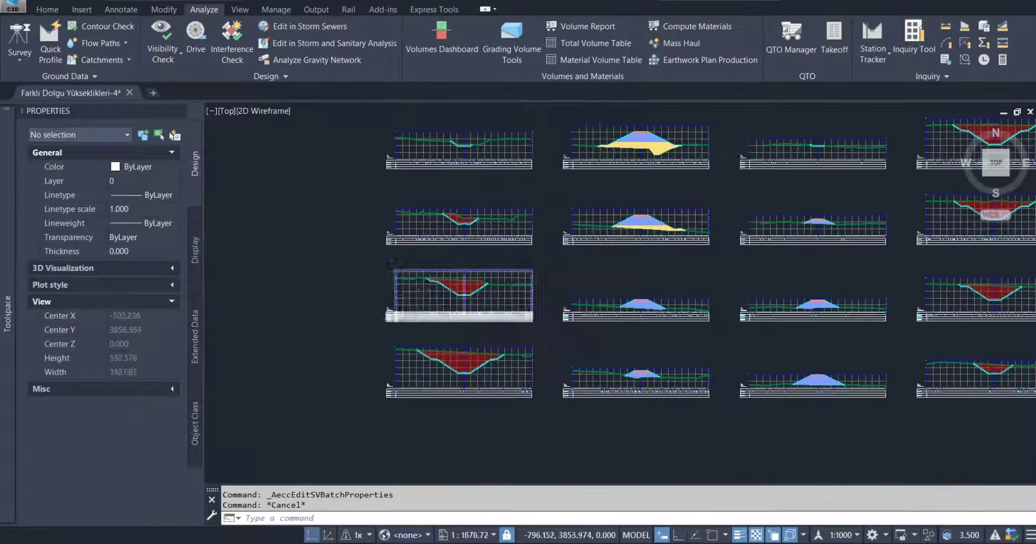
{"action": "scroll", "coordinate": [675, 301], "scroll_direction": "up", "scroll_amount": 2}
{"action": "scroll", "coordinate": [676, 301], "scroll_direction": "up", "scroll_amount": 2}
{"action": "scroll", "coordinate": [687, 331], "scroll_direction": "up", "scroll_amount": 2}
{"action": "mouse_move", "coordinate": [687, 330]}
{"action": "middle_mouse_down"}
{"action": "mouse_move", "coordinate": [652, 299]}
{"action": "mouse_move", "coordinate": [659, 348]}
{"action": "mouse_move", "coordinate": [637, 355]}
{"action": "mouse_move", "coordinate": [620, 290]}
{"action": "mouse_move", "coordinate": [584, 452]}
{"action": "middle_mouse_up"}
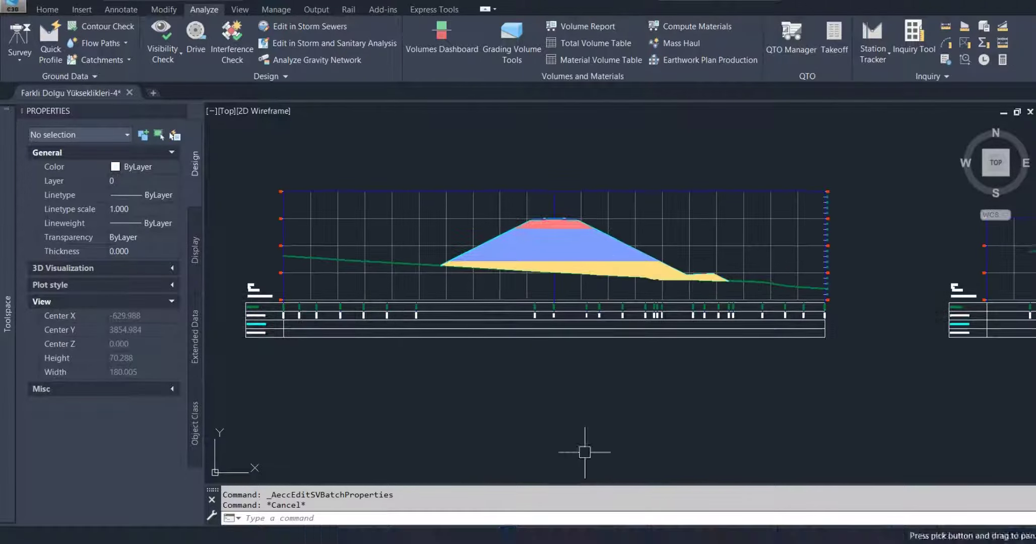
{"action": "mouse_move", "coordinate": [601, 185]}
{"action": "middle_mouse_down"}
{"action": "mouse_move", "coordinate": [584, 417]}
{"action": "mouse_move", "coordinate": [584, 294]}
{"action": "mouse_move", "coordinate": [603, 216]}
{"action": "mouse_move", "coordinate": [595, 247]}
{"action": "mouse_move", "coordinate": [630, 224]}
{"action": "mouse_move", "coordinate": [555, 271]}
{"action": "middle_mouse_up"}
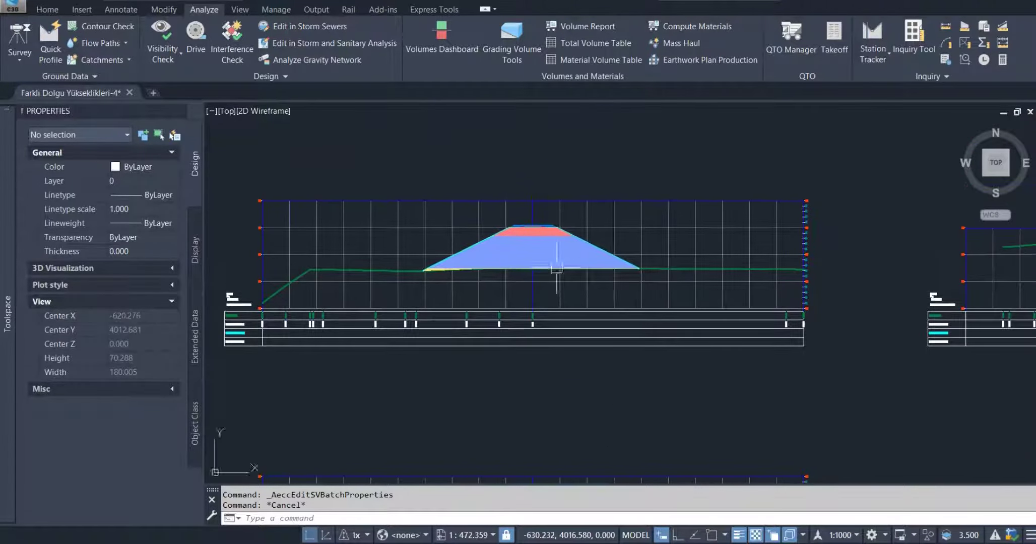
{"action": "scroll", "coordinate": [475, 255], "scroll_direction": "up", "scroll_amount": 2}
{"action": "scroll", "coordinate": [494, 234], "scroll_direction": "down", "scroll_amount": 4}
{"action": "scroll", "coordinate": [493, 235], "scroll_direction": "down", "scroll_amount": 2}
{"action": "scroll", "coordinate": [518, 394], "scroll_direction": "down", "scroll_amount": 3}
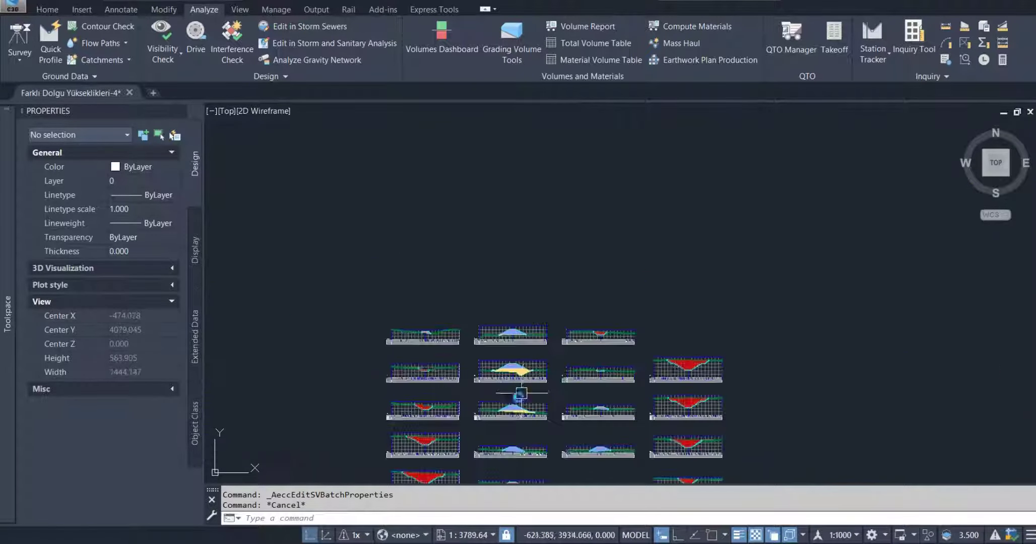
{"action": "scroll", "coordinate": [518, 394], "scroll_direction": "up", "scroll_amount": 8}
{"action": "middle_click_drag", "start_coordinate": [492, 308], "coordinate": [548, 310]}
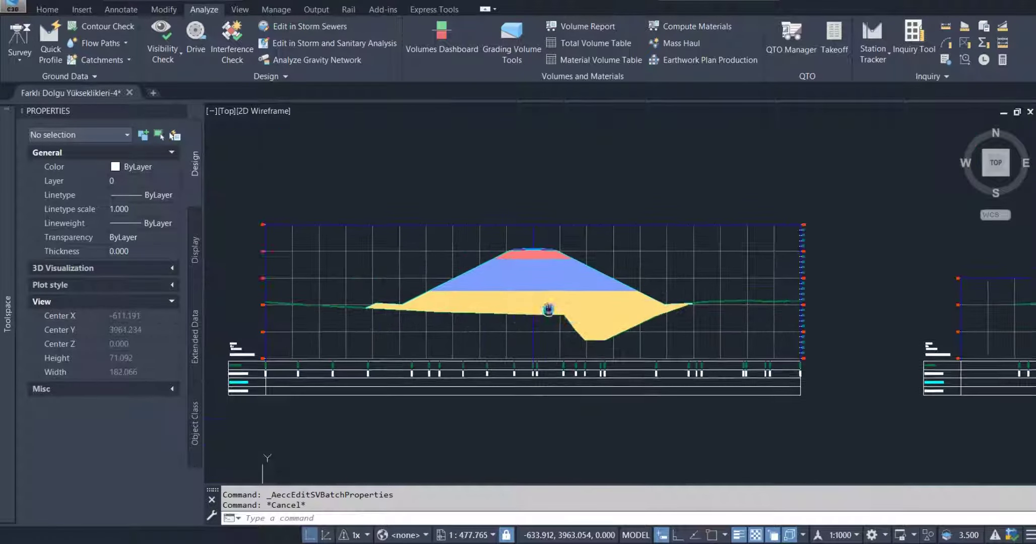
Step: Place a TR Kübaj Cetveli - 1 total volume table for 0-2 arası dolgu hacmi
{"action": "left_click", "coordinate": [610, 44]}
{"action": "left_click", "coordinate": [565, 81]}
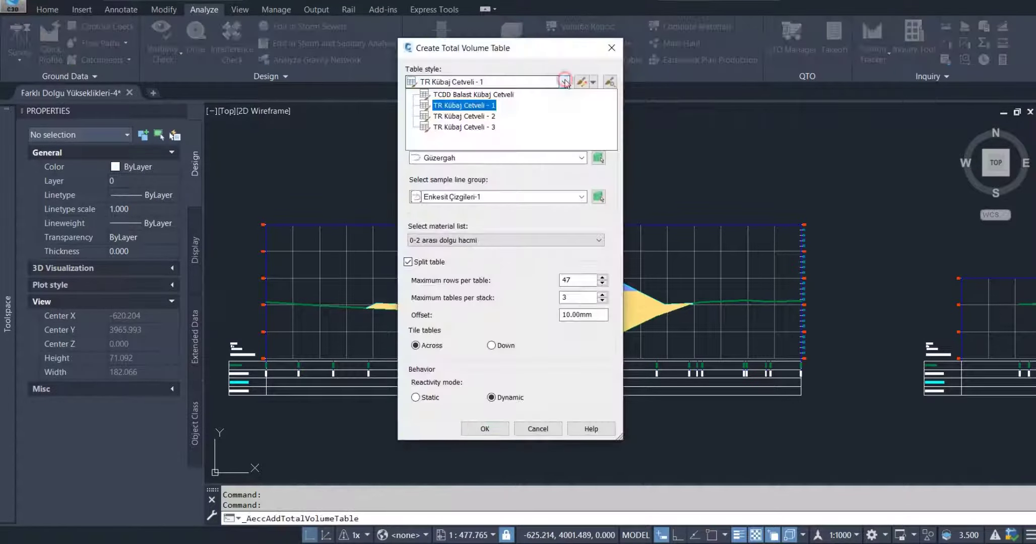
{"action": "left_click", "coordinate": [463, 105]}
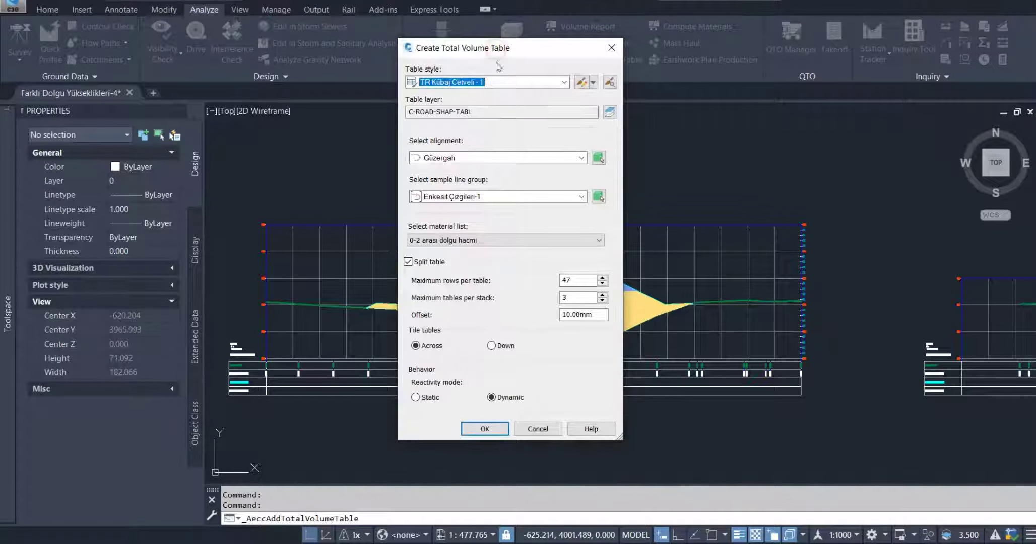
{"action": "left_click", "coordinate": [460, 241]}
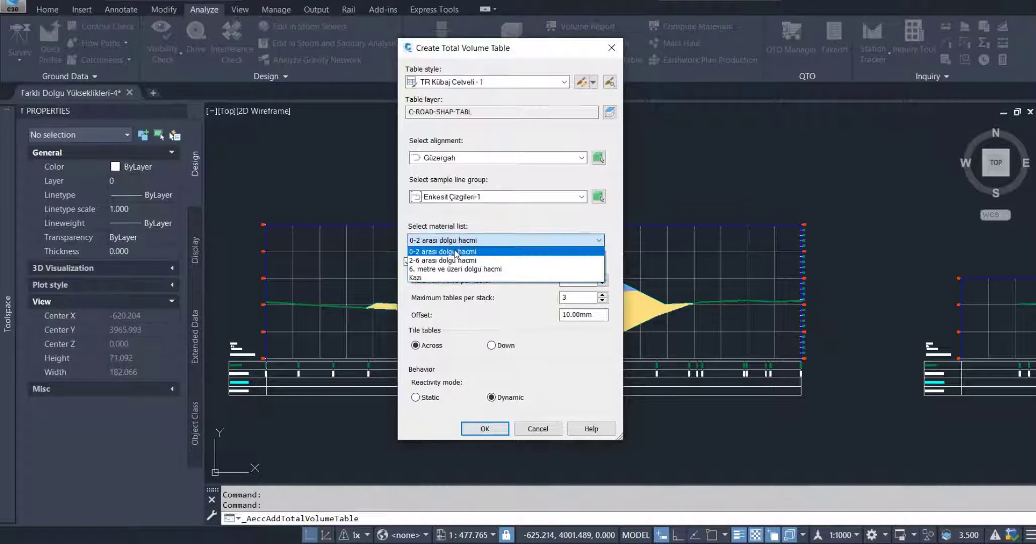
{"action": "left_click", "coordinate": [453, 253]}
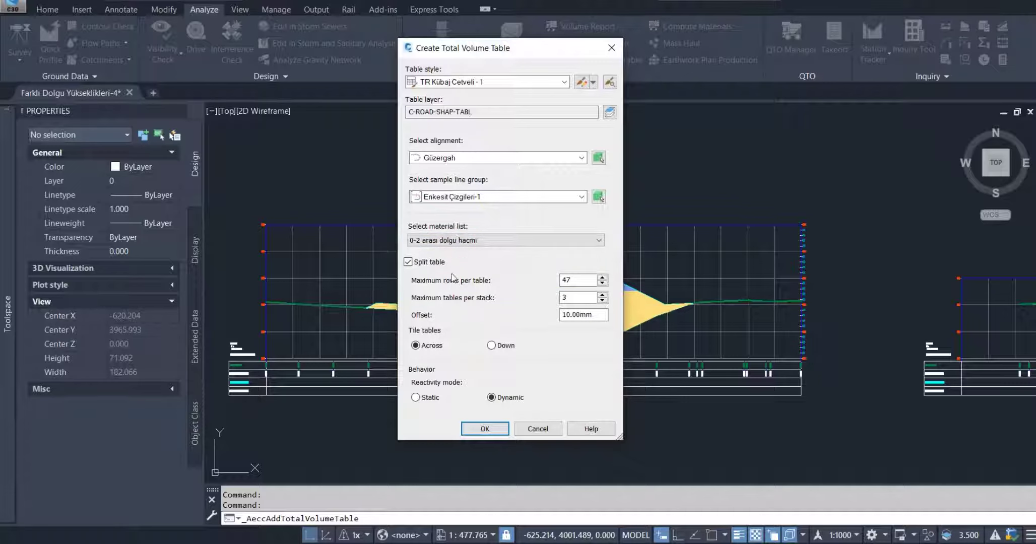
{"action": "left_click", "coordinate": [488, 429]}
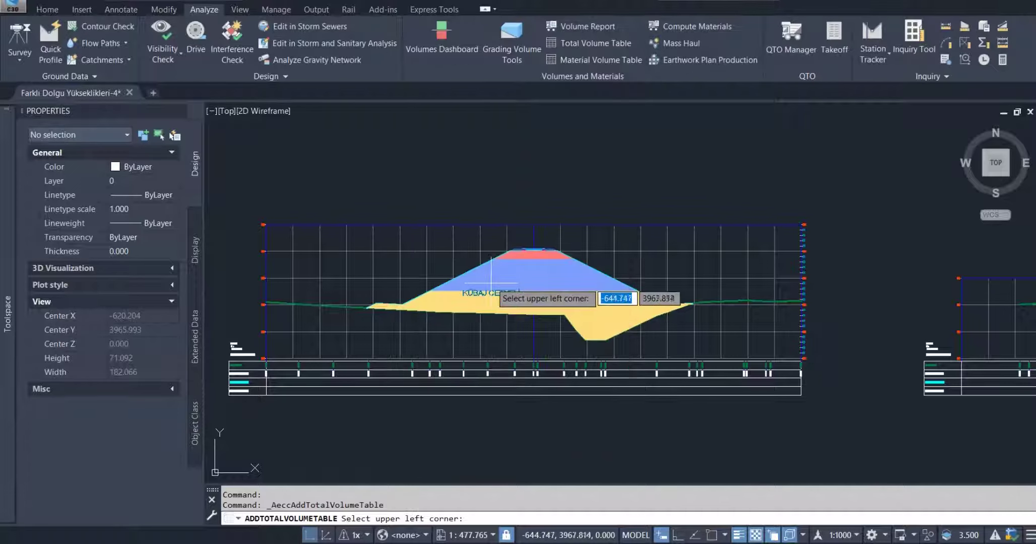
{"action": "scroll", "coordinate": [473, 282], "scroll_direction": "down", "scroll_amount": 5}
{"action": "scroll", "coordinate": [471, 302], "scroll_direction": "down", "scroll_amount": 3}
{"action": "scroll", "coordinate": [474, 280], "scroll_direction": "up", "scroll_amount": 2}
{"action": "scroll", "coordinate": [472, 252], "scroll_direction": "down", "scroll_amount": 2}
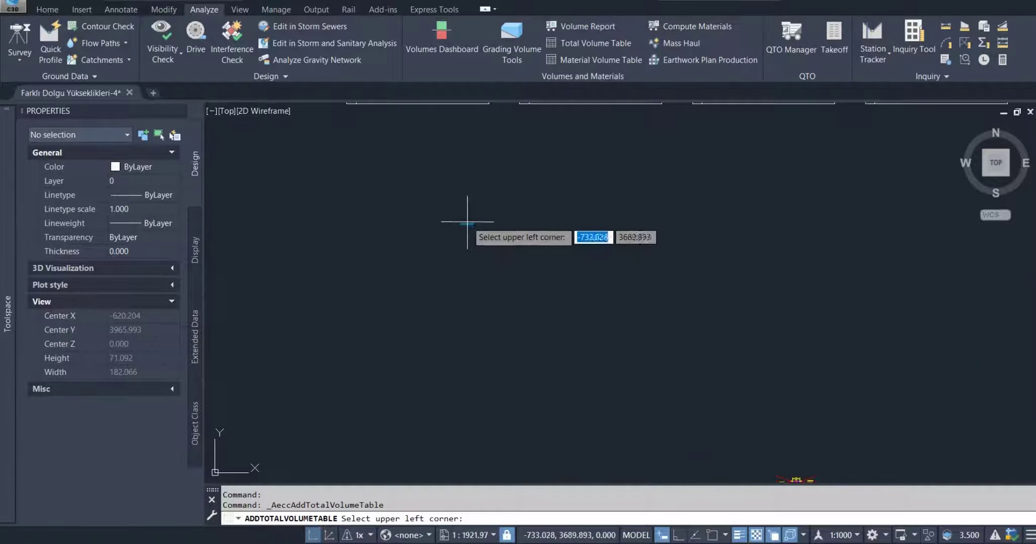
{"action": "left_click", "coordinate": [468, 219]}
{"action": "scroll", "coordinate": [500, 213], "scroll_direction": "up", "scroll_amount": 3}
{"action": "scroll", "coordinate": [541, 212], "scroll_direction": "up", "scroll_amount": 3}
Step: Edit the placed table's style and open its KÜBAJ CETVELİ title text
{"action": "left_click", "coordinate": [541, 212]}
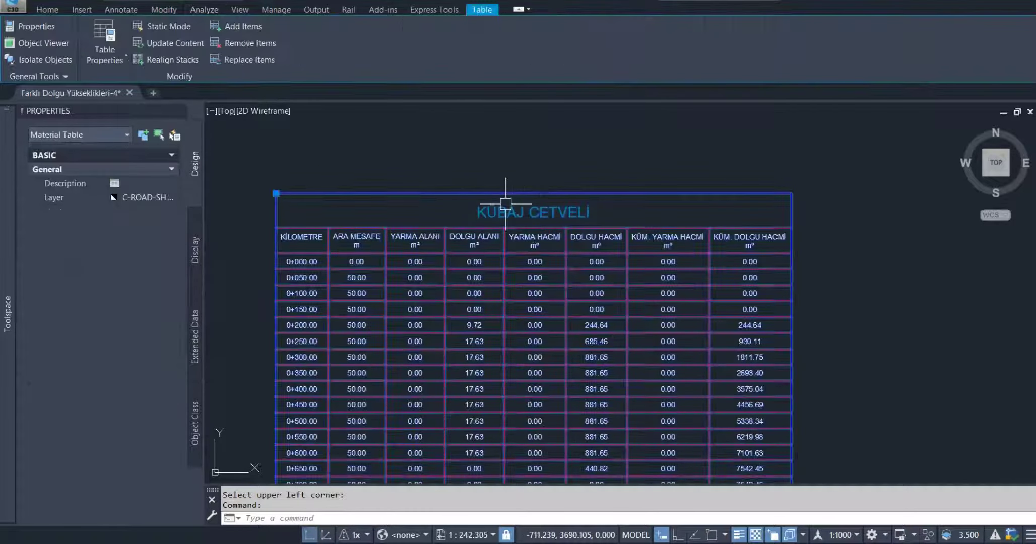
{"action": "left_click", "coordinate": [110, 63]}
{"action": "left_click", "coordinate": [111, 114]}
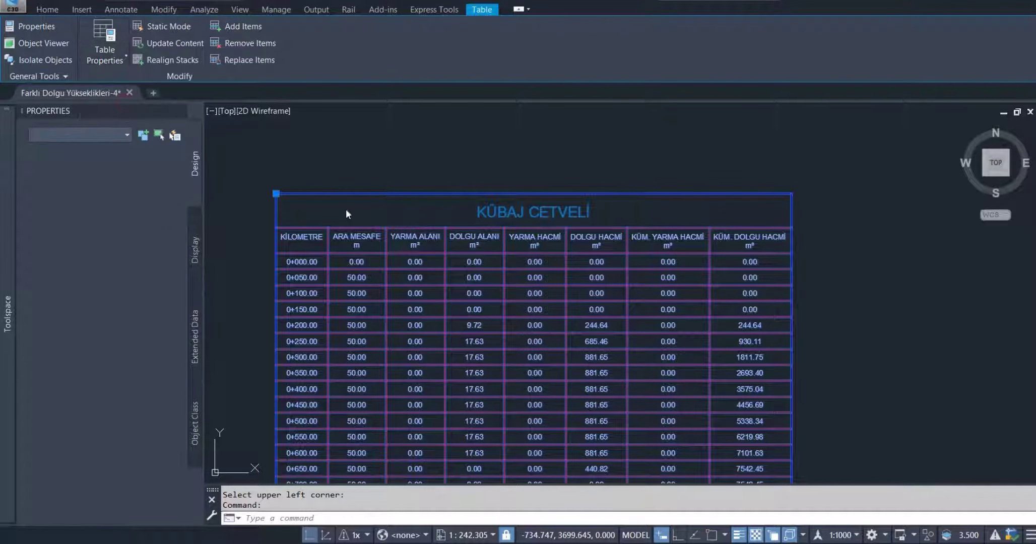
{"action": "double_click", "coordinate": [599, 282]}
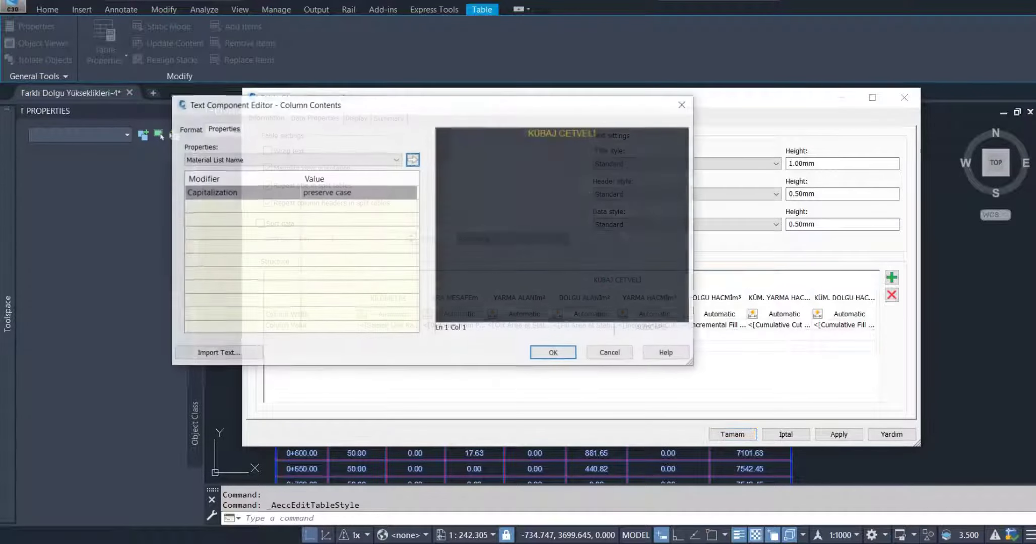
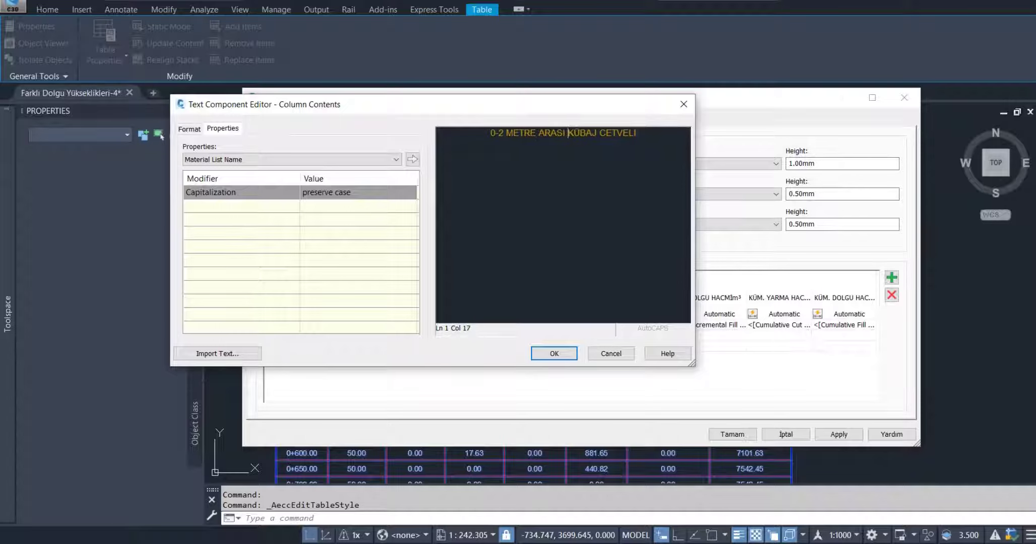
Step: Complete the title as '0-2 METRE ARASI DOLGU KÜBAJ CETVELİ' and save the table style
{"action": "type", "text": "DOLGU"}
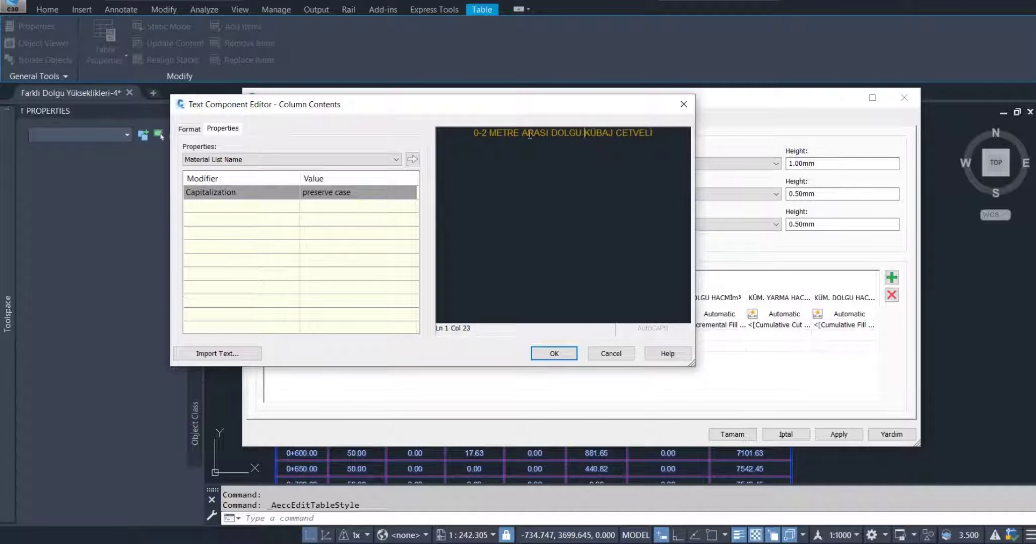
{"action": "left_click", "coordinate": [554, 354]}
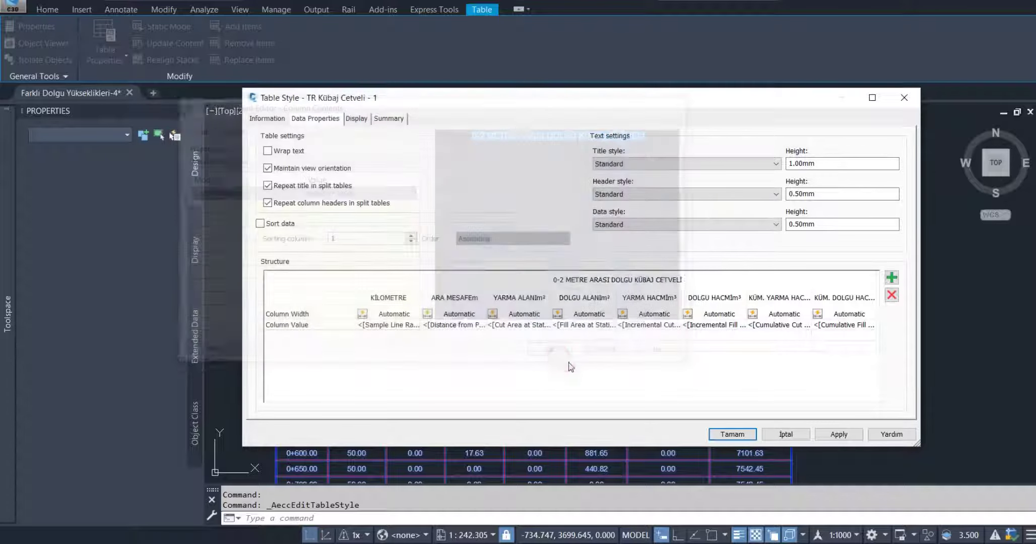
{"action": "left_click", "coordinate": [732, 434]}
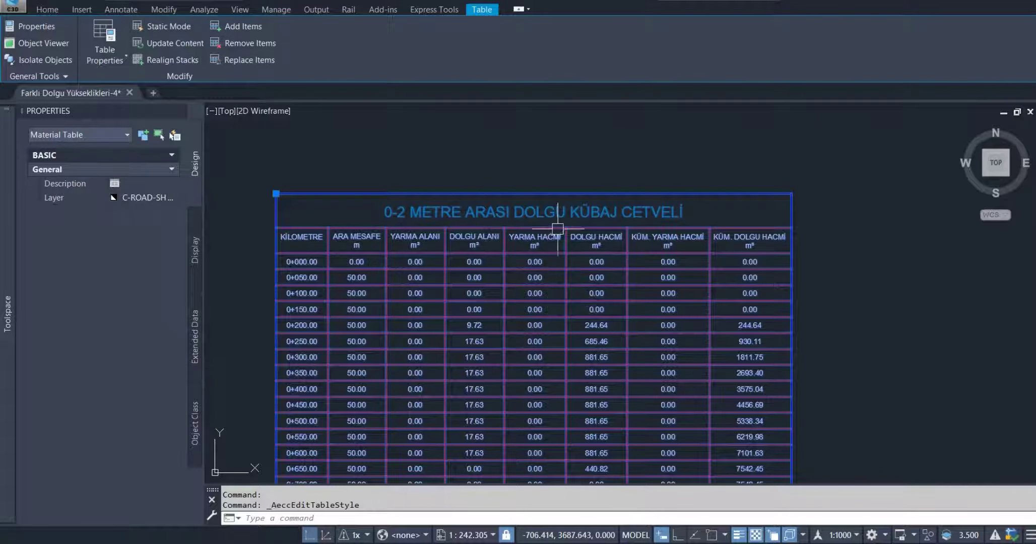
{"action": "key", "text": "Escape"}
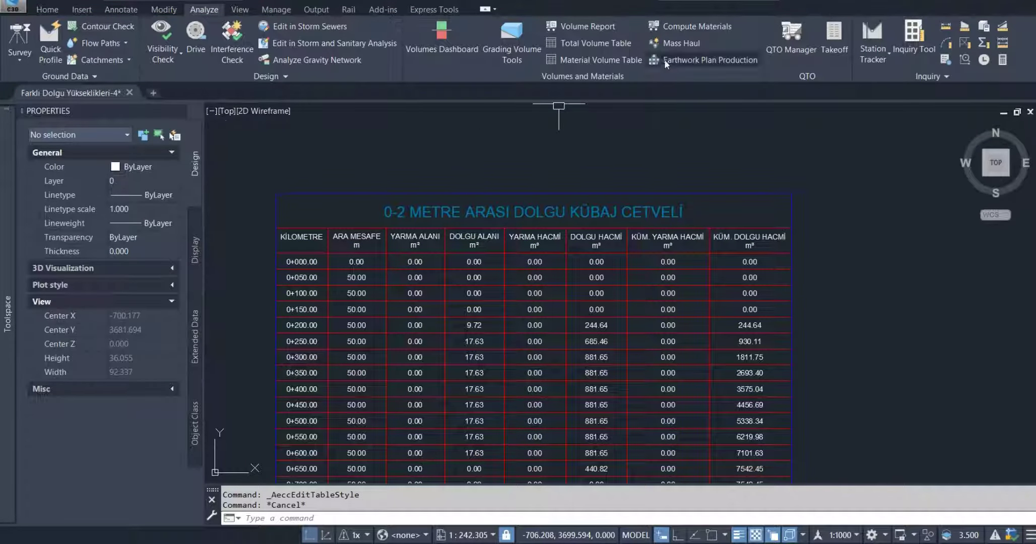
Step: Create a total volume table with style TR Kübaj Cetveli - 2 for the 2-6 arası dolgu hacmi list
{"action": "left_click", "coordinate": [595, 43]}
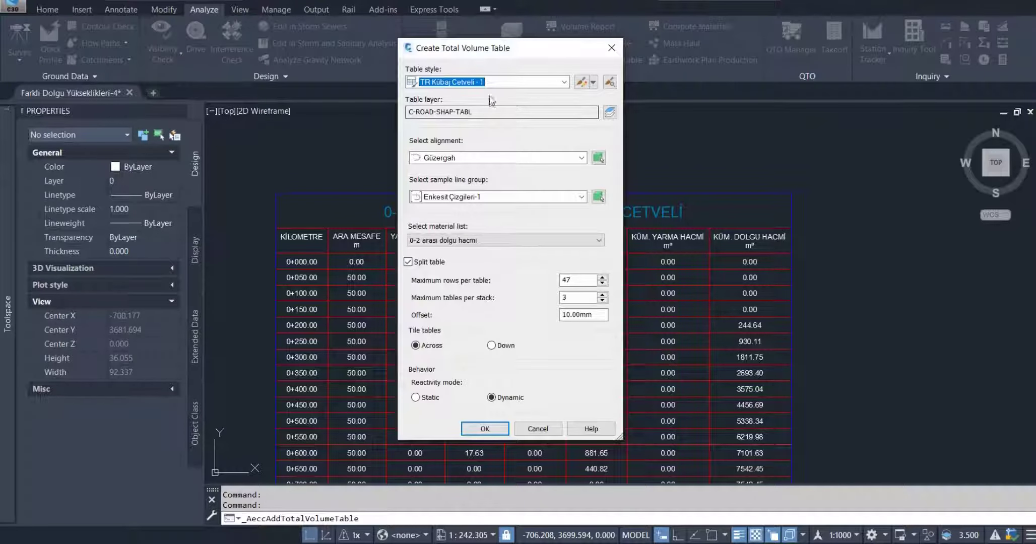
{"action": "left_click", "coordinate": [522, 83]}
{"action": "left_click", "coordinate": [492, 112]}
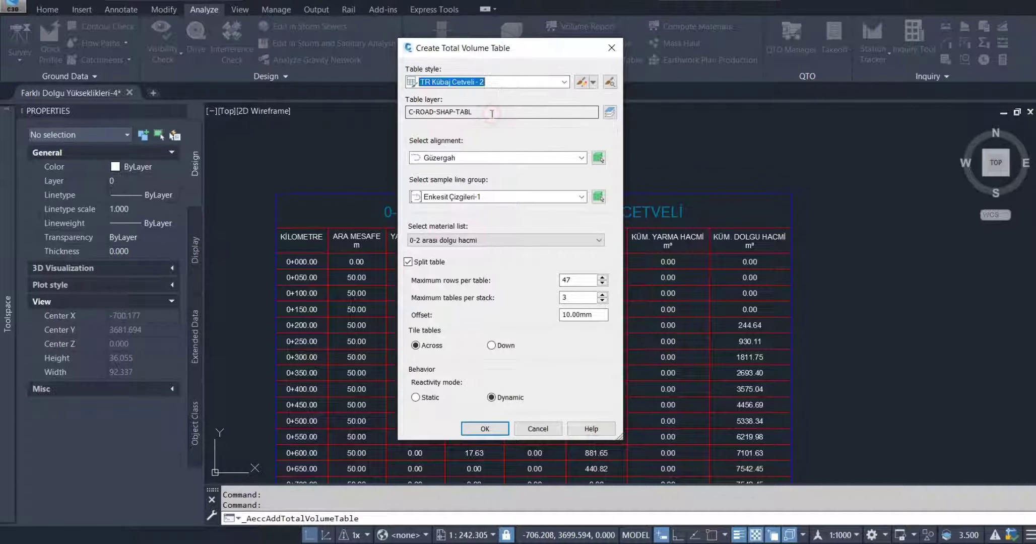
{"action": "left_click", "coordinate": [451, 241]}
{"action": "left_click", "coordinate": [448, 260]}
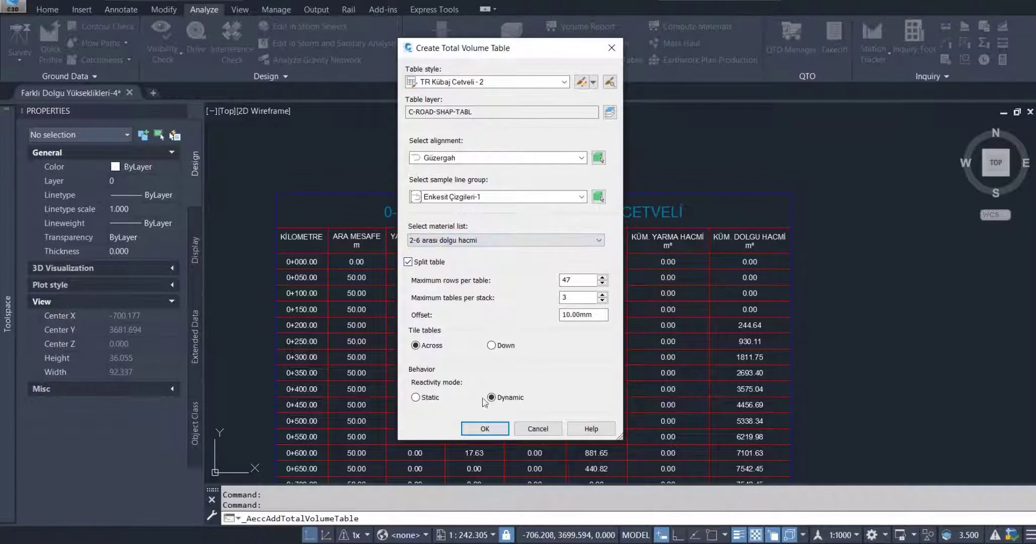
{"action": "left_click", "coordinate": [485, 429]}
Step: Place the 2-6 fill volume table in the drawing and open its table style for editing
{"action": "scroll", "coordinate": [477, 283], "scroll_direction": "down", "scroll_amount": 3}
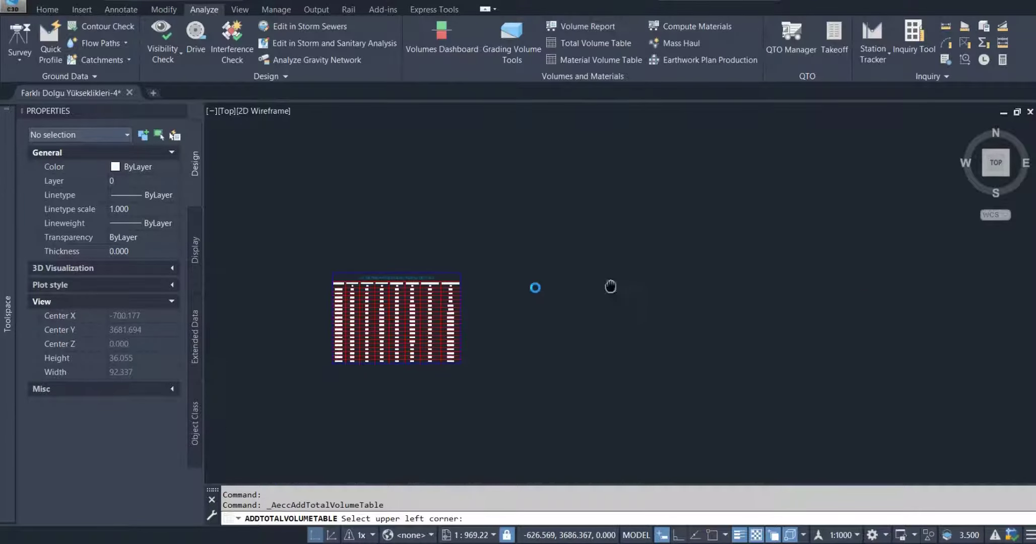
{"action": "left_click", "coordinate": [477, 279]}
{"action": "scroll", "coordinate": [483, 267], "scroll_direction": "up", "scroll_amount": 5}
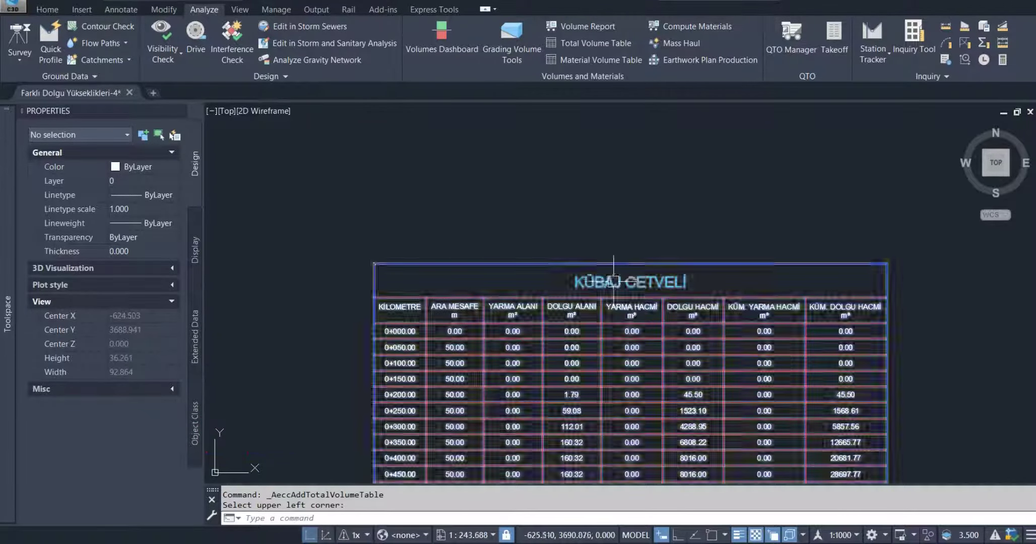
{"action": "left_click", "coordinate": [515, 261]}
{"action": "left_click", "coordinate": [105, 55]}
{"action": "left_click", "coordinate": [146, 107]}
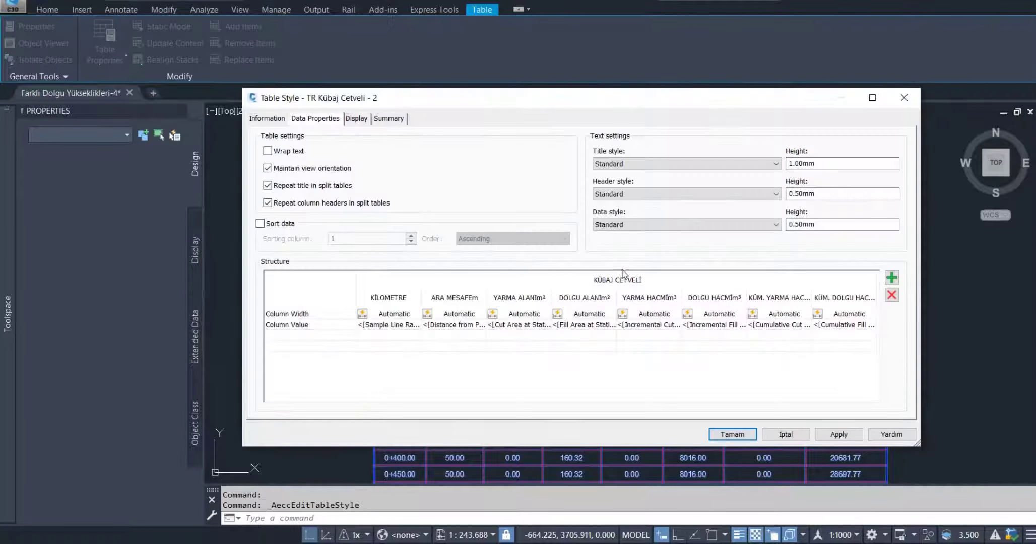
Step: Edit the style title to read '2-6 METRE ARASI DOLGU KÜBAJ CETVELİ' and save it
{"action": "double_click", "coordinate": [618, 277]}
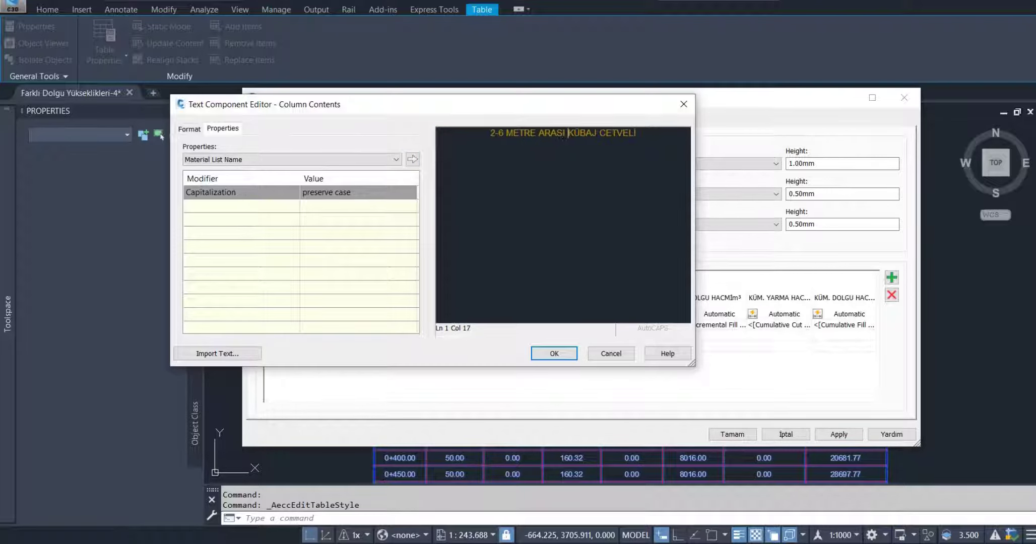
{"action": "type", "text": "DOLGU"}
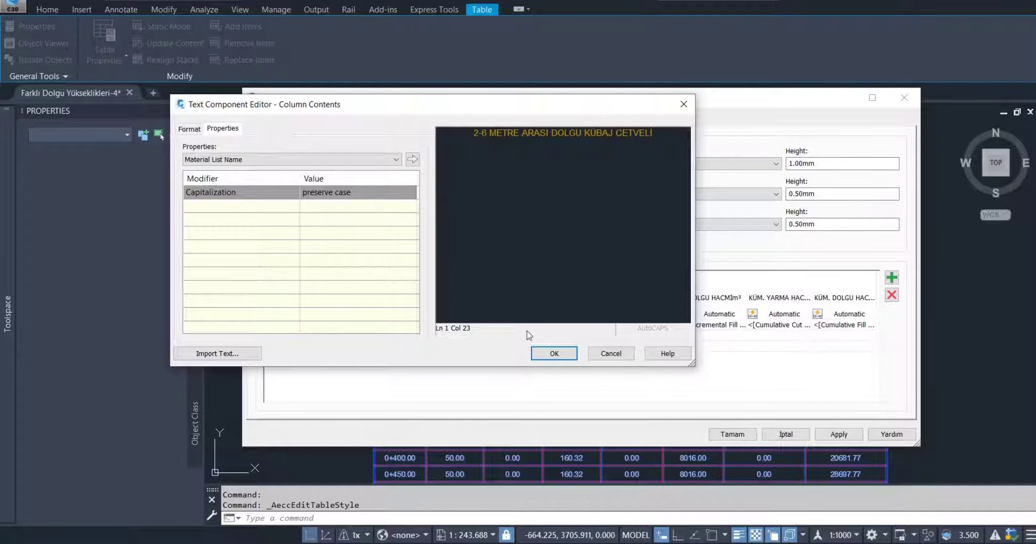
{"action": "left_click", "coordinate": [555, 355]}
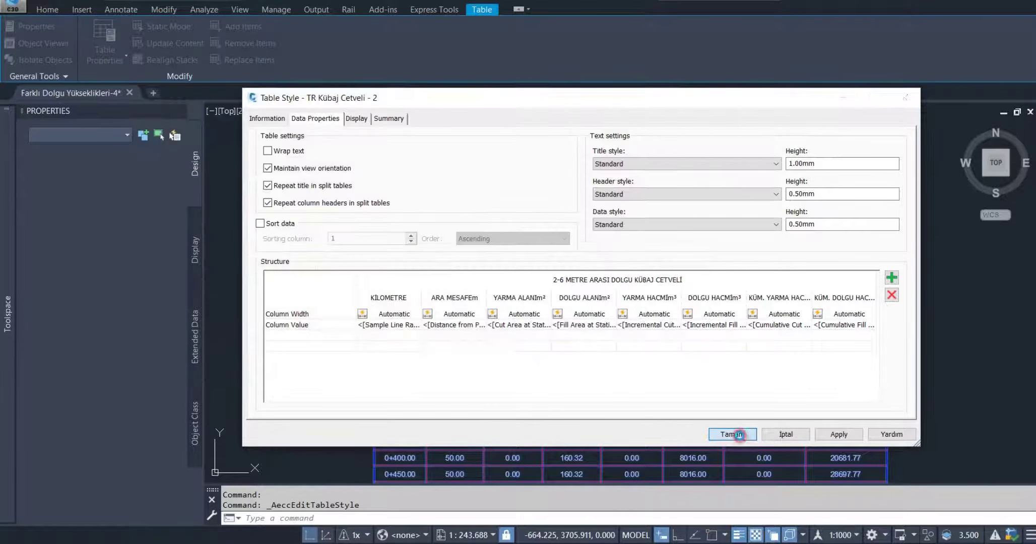
{"action": "left_click", "coordinate": [739, 435]}
{"action": "key", "text": "Escape"}
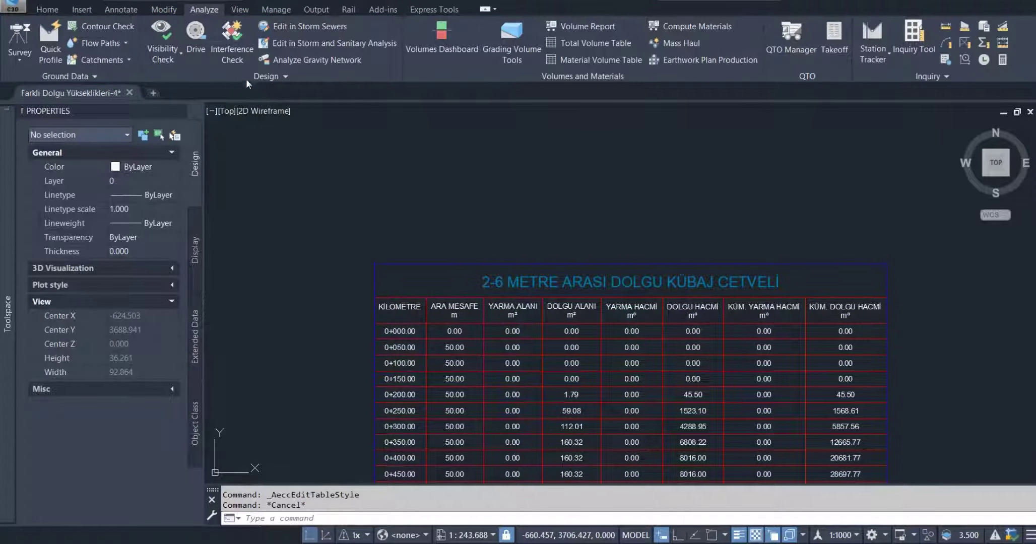
Step: Create a total volume table styled TR Kübaj Cetveli - 3 for the 6. metre ve üzeri dolgu hacmi list
{"action": "left_click", "coordinate": [585, 42]}
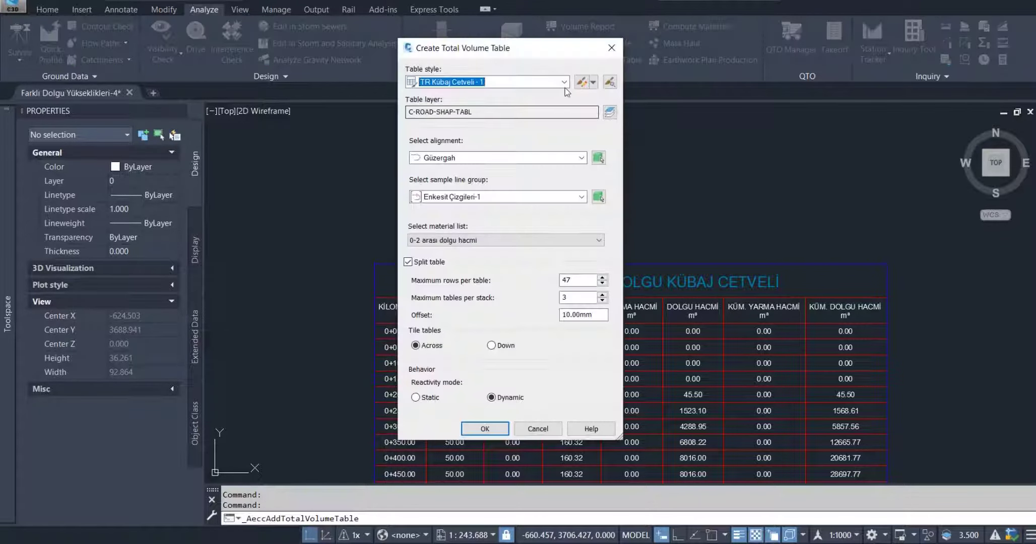
{"action": "left_click", "coordinate": [564, 82]}
{"action": "left_click", "coordinate": [471, 127]}
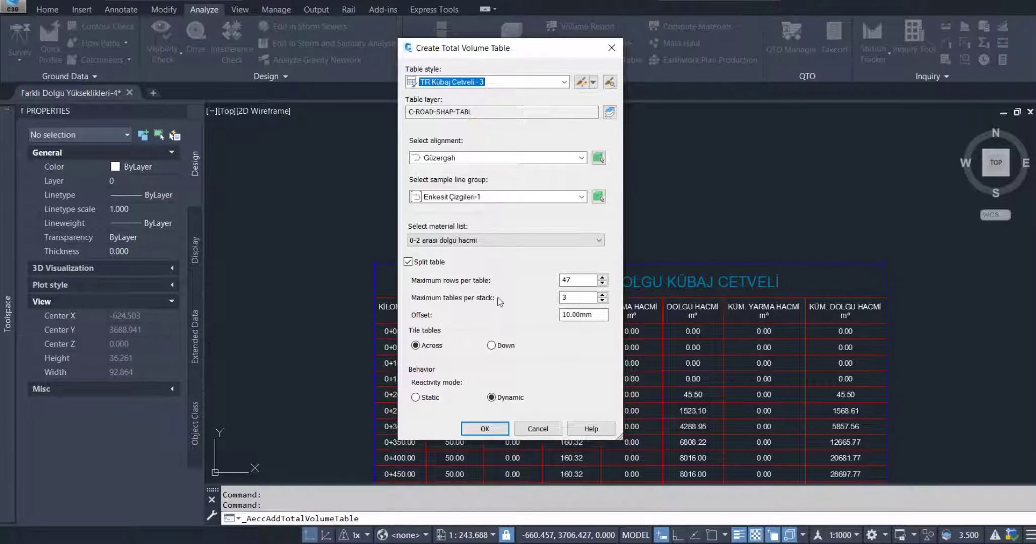
{"action": "left_click", "coordinate": [441, 241]}
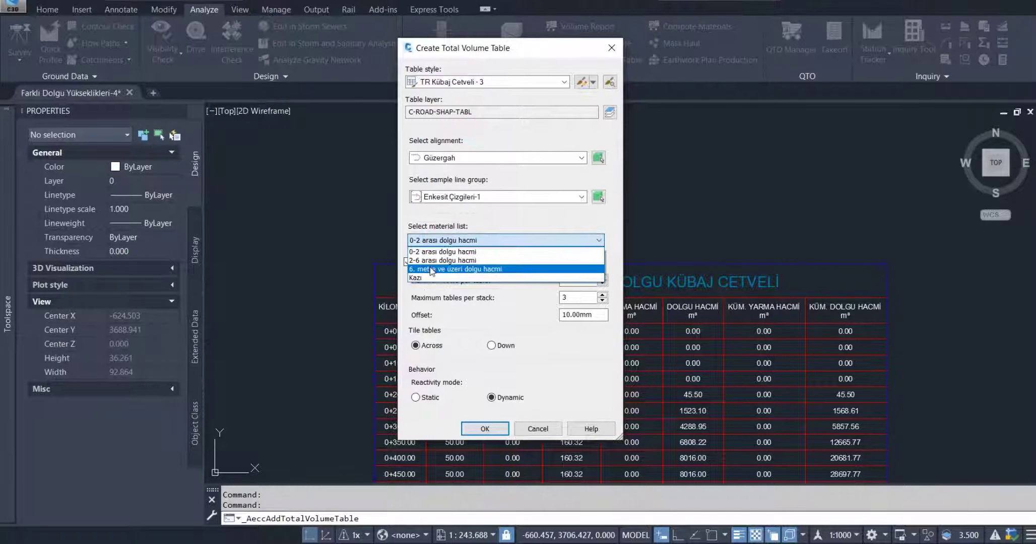
{"action": "left_click", "coordinate": [454, 271]}
{"action": "left_click", "coordinate": [486, 429]}
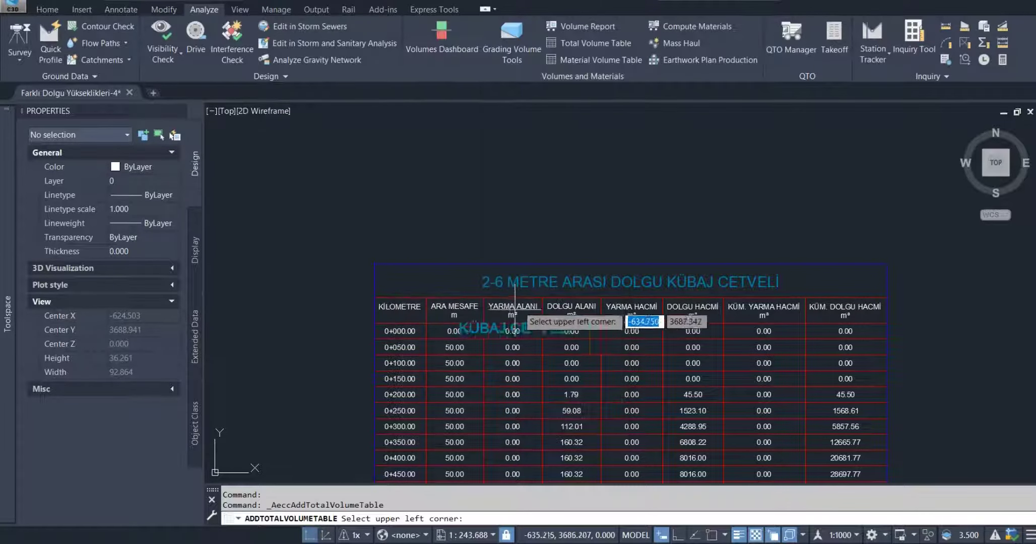
Step: Place the third volume table to the right of the existing tables and select it
{"action": "scroll", "coordinate": [716, 275], "scroll_direction": "down", "scroll_amount": 5}
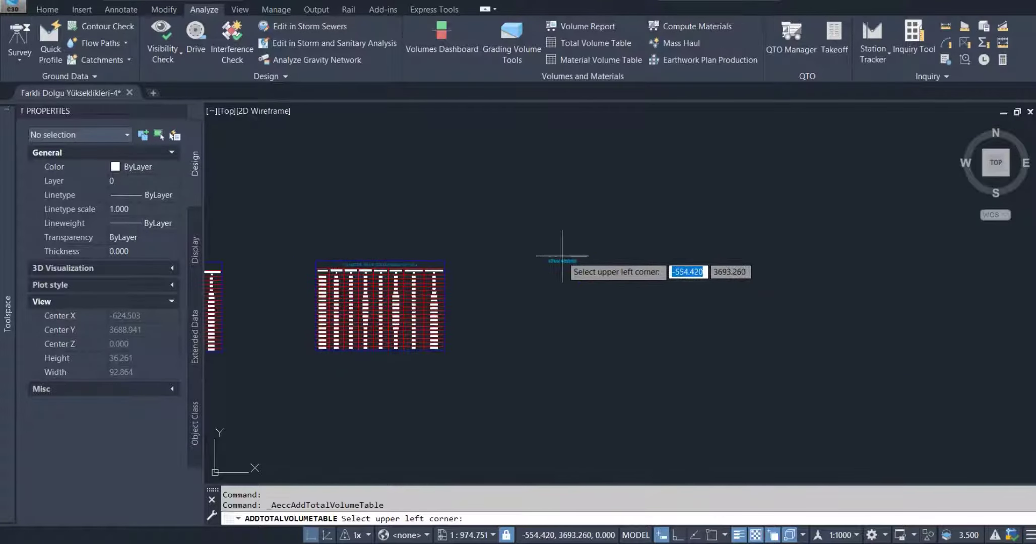
{"action": "left_click", "coordinate": [557, 250]}
{"action": "scroll", "coordinate": [605, 250], "scroll_direction": "up", "scroll_amount": 5}
{"action": "left_click", "coordinate": [626, 236]}
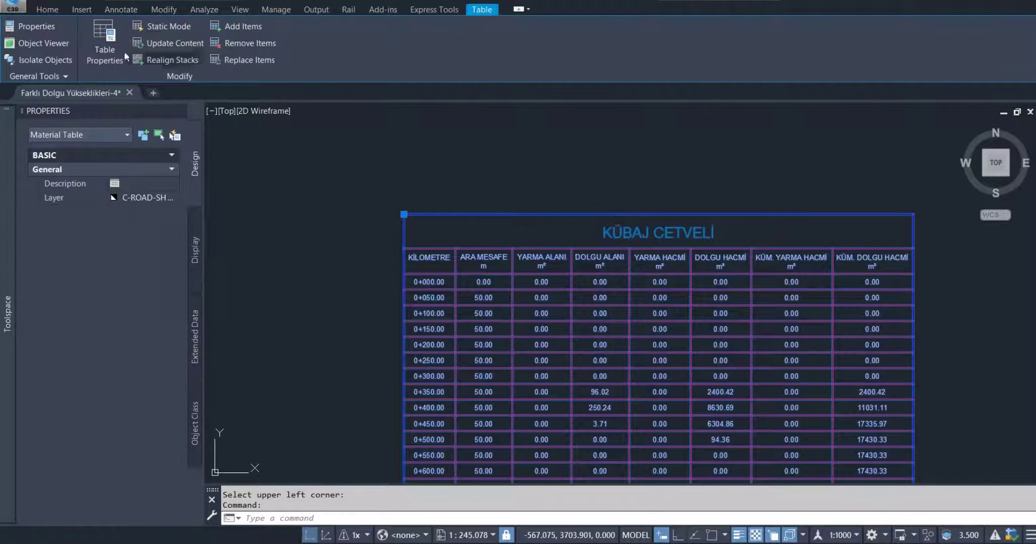
{"action": "left_click", "coordinate": [105, 53]}
Step: Edit the table style title to '6. METRE VE ÜZERİ DOLGU KÜBAJ CETVELİ' and apply it
{"action": "left_click", "coordinate": [138, 102]}
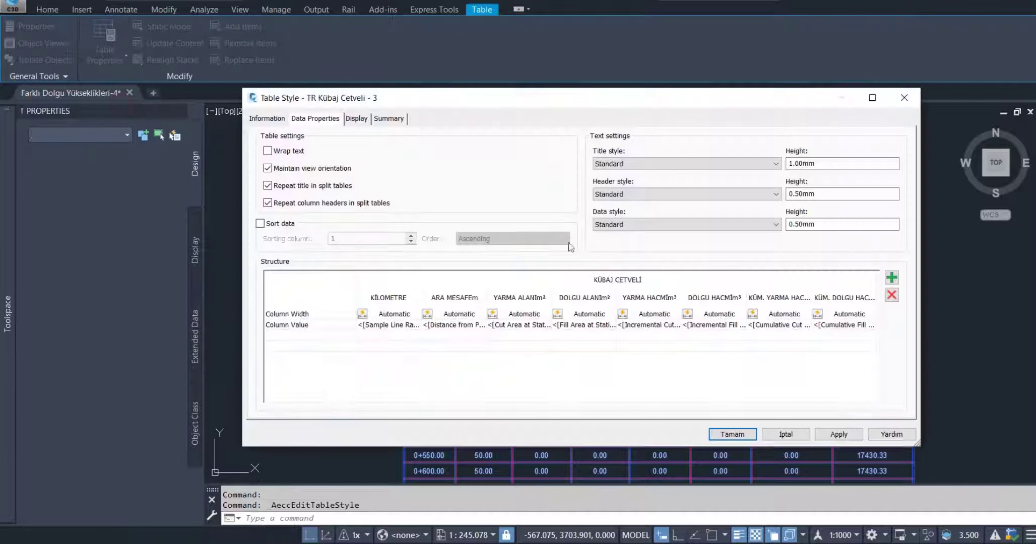
{"action": "double_click", "coordinate": [610, 276]}
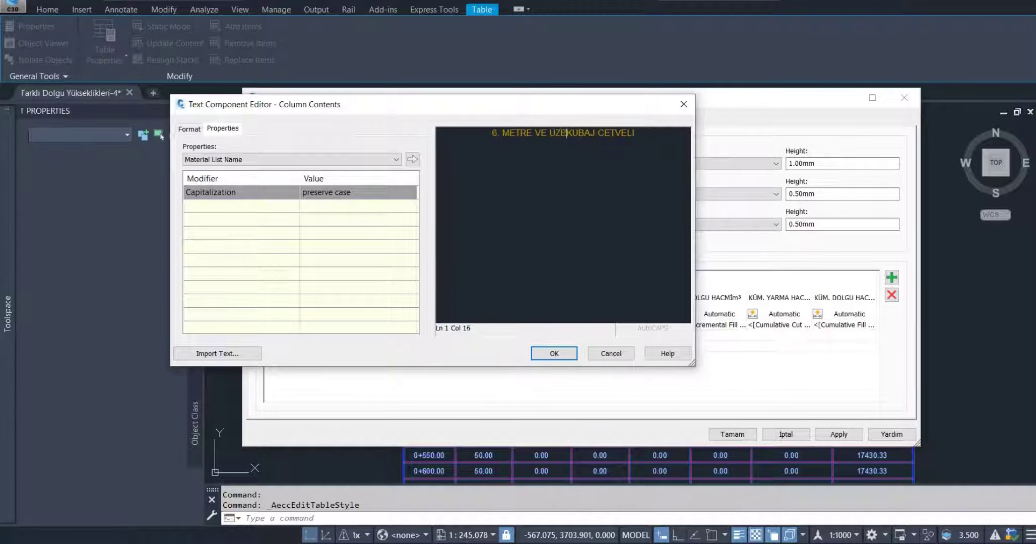
{"action": "type", "text": "Rİ DOLGU"}
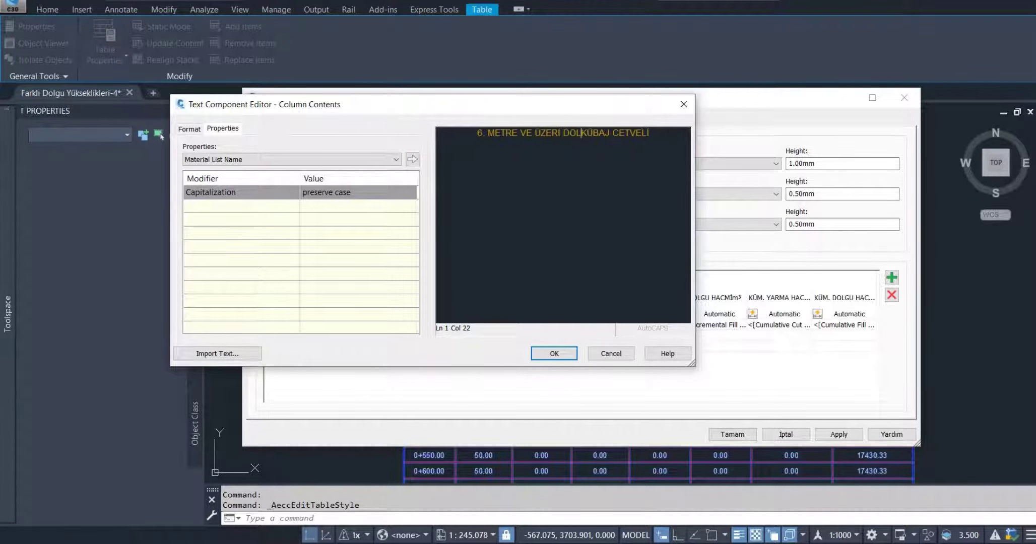
{"action": "left_click", "coordinate": [555, 354]}
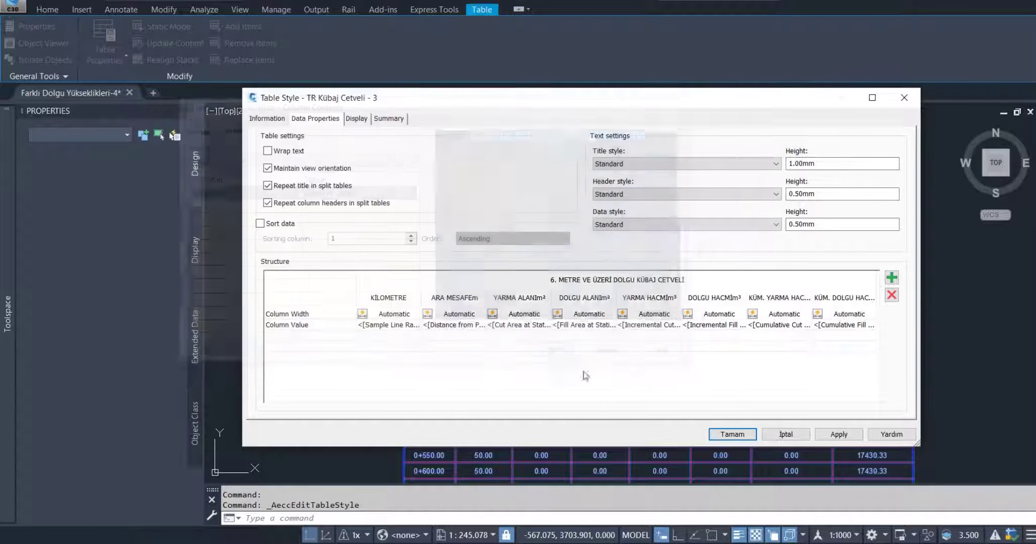
{"action": "left_click", "coordinate": [739, 435]}
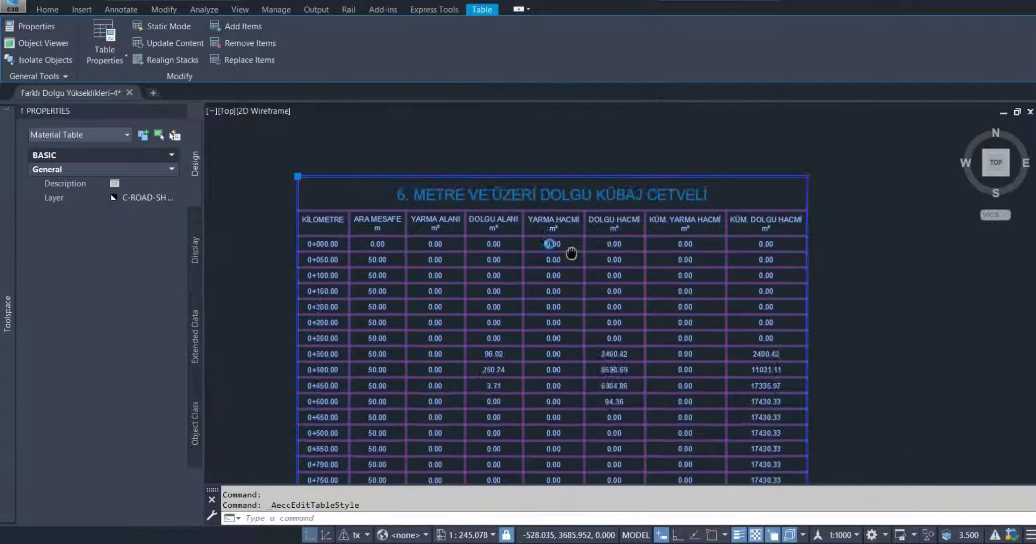
{"action": "key", "text": "Escape"}
{"action": "scroll", "coordinate": [527, 246], "scroll_direction": "down", "scroll_amount": 5}
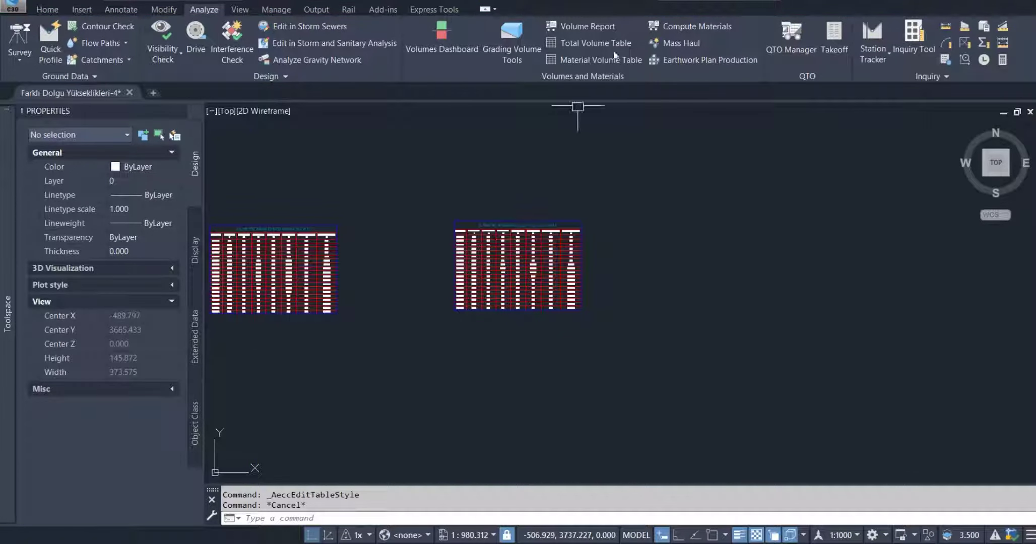
Step: Start a new total volume table and make a copy of the current table style
{"action": "left_click", "coordinate": [625, 46]}
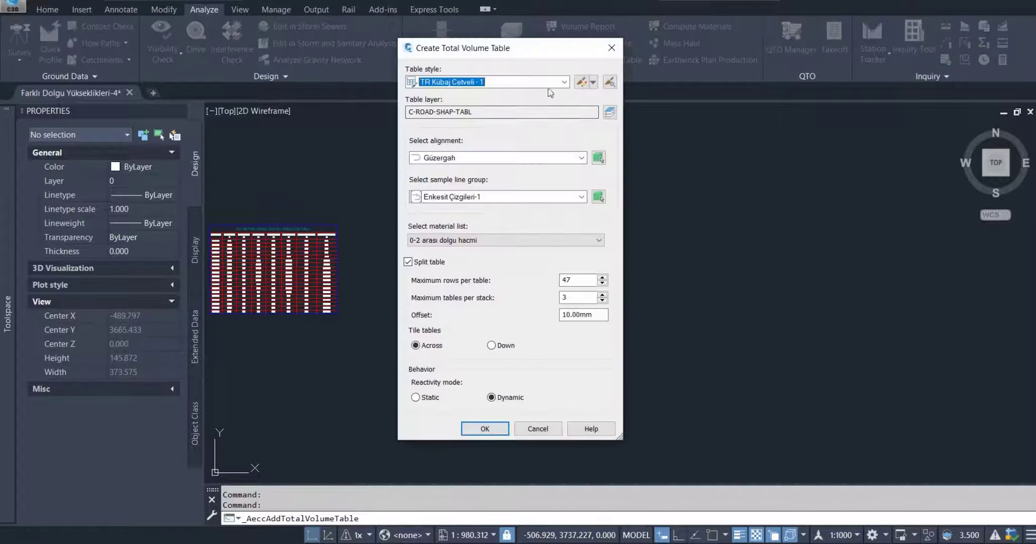
{"action": "left_click", "coordinate": [564, 81]}
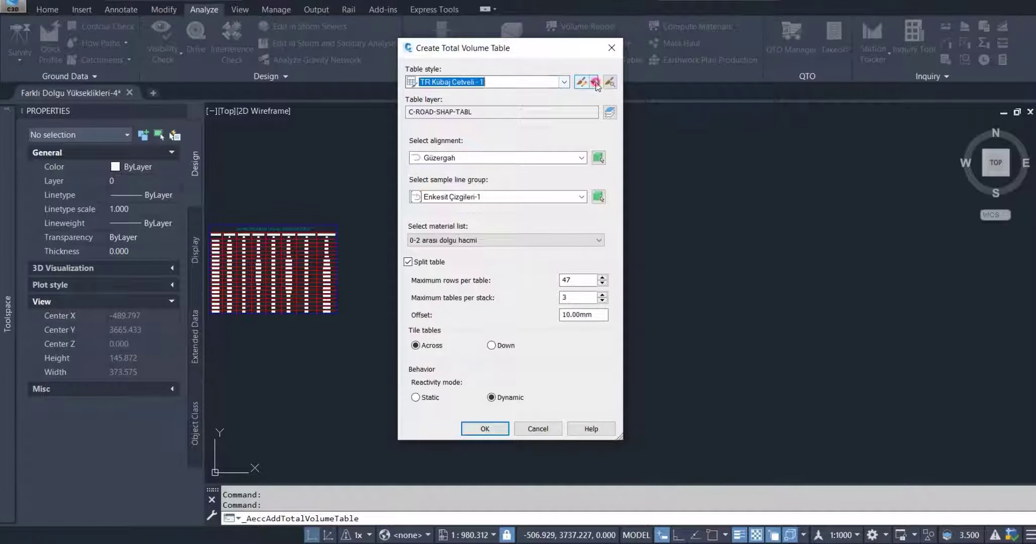
{"action": "left_click", "coordinate": [595, 82]}
{"action": "left_click", "coordinate": [630, 98]}
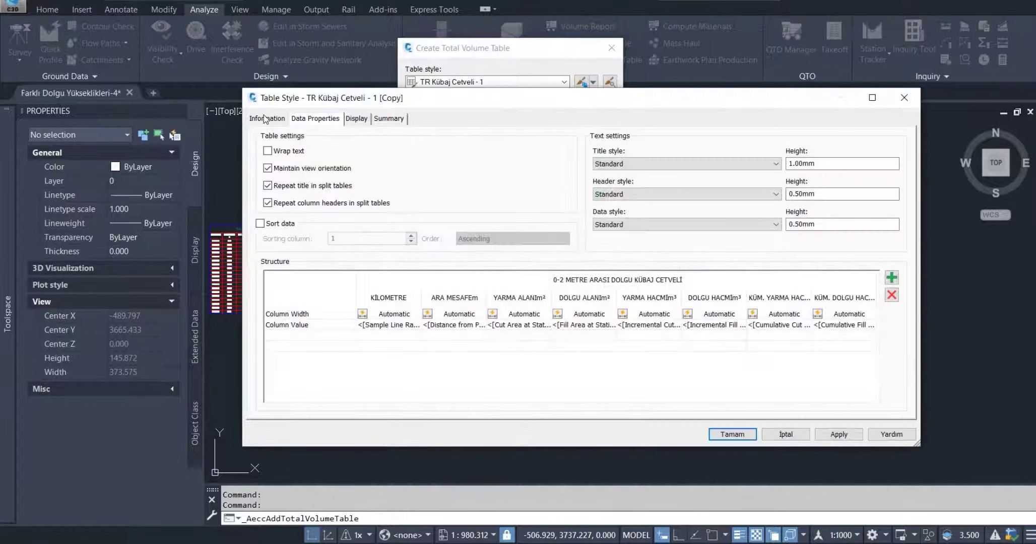
{"action": "left_click", "coordinate": [265, 119]}
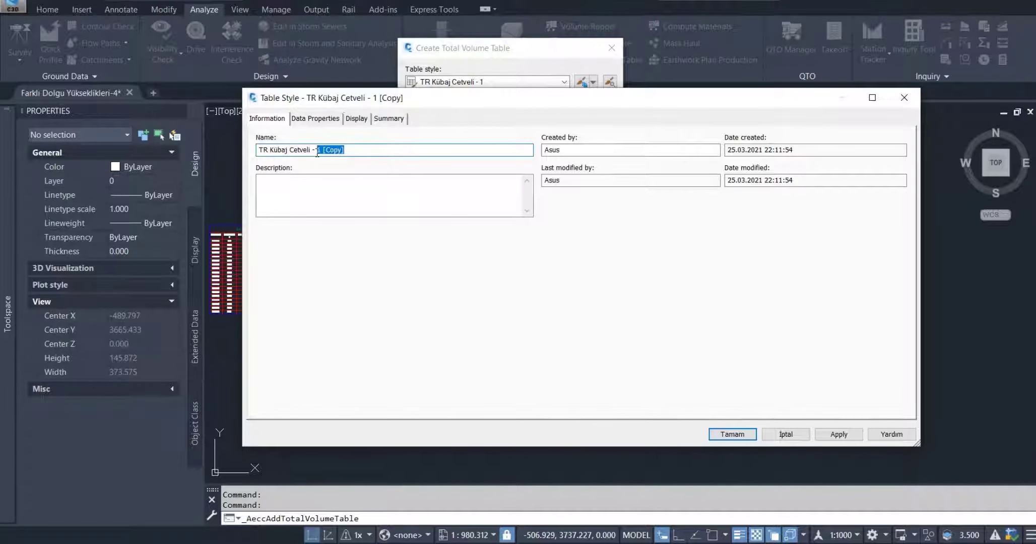
{"action": "type", "text": "4"}
{"action": "left_click", "coordinate": [327, 120]}
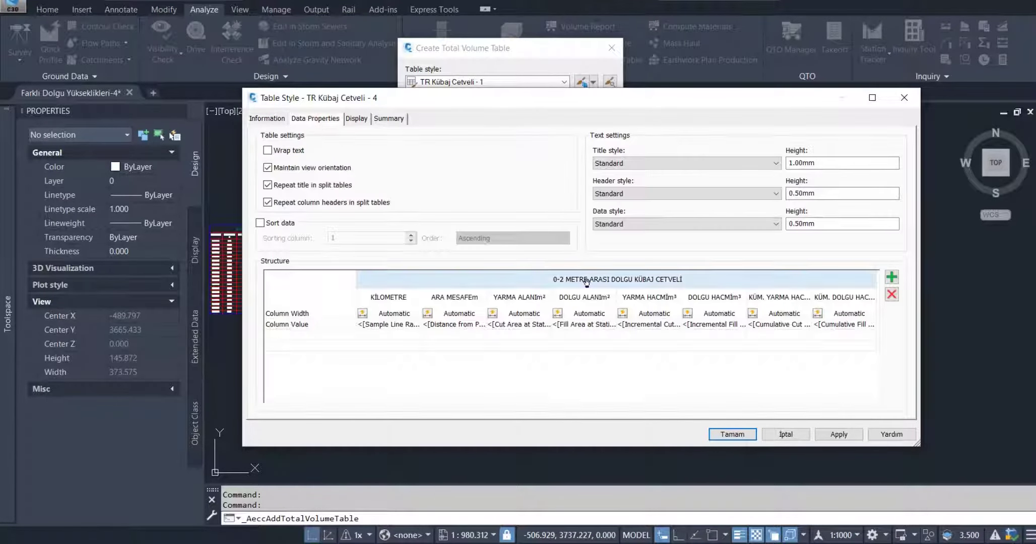
Step: Retitle the copied style to 'KAZI KÜBAJ CETVELİ' and save it
{"action": "double_click", "coordinate": [587, 278]}
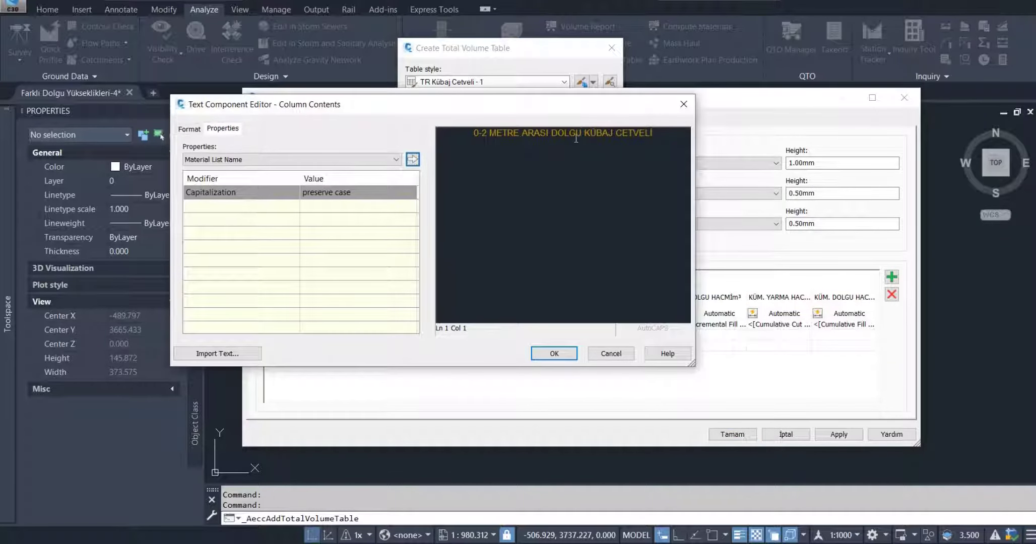
{"action": "left_click_drag", "start_coordinate": [583, 132], "coordinate": [463, 136]}
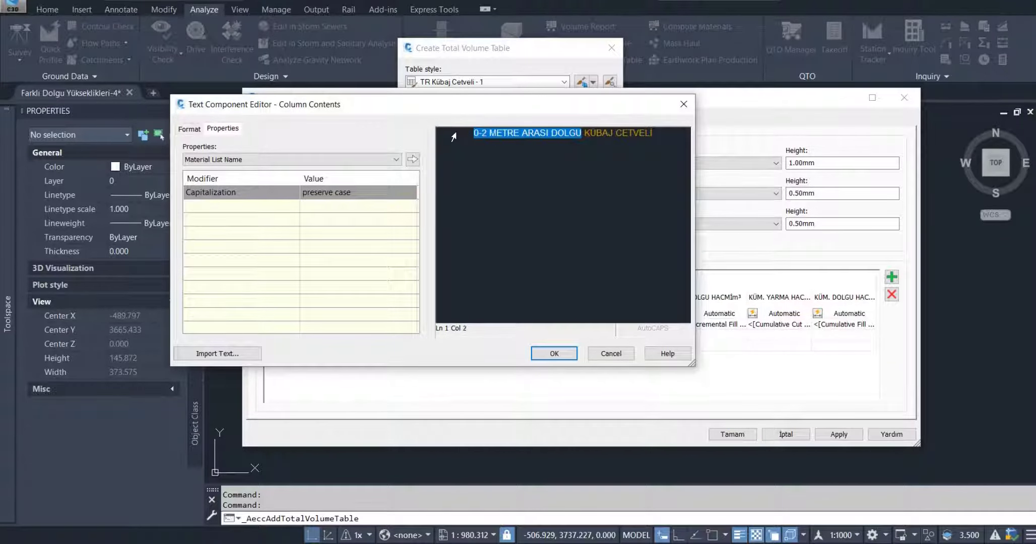
{"action": "type", "text": "KAZI"}
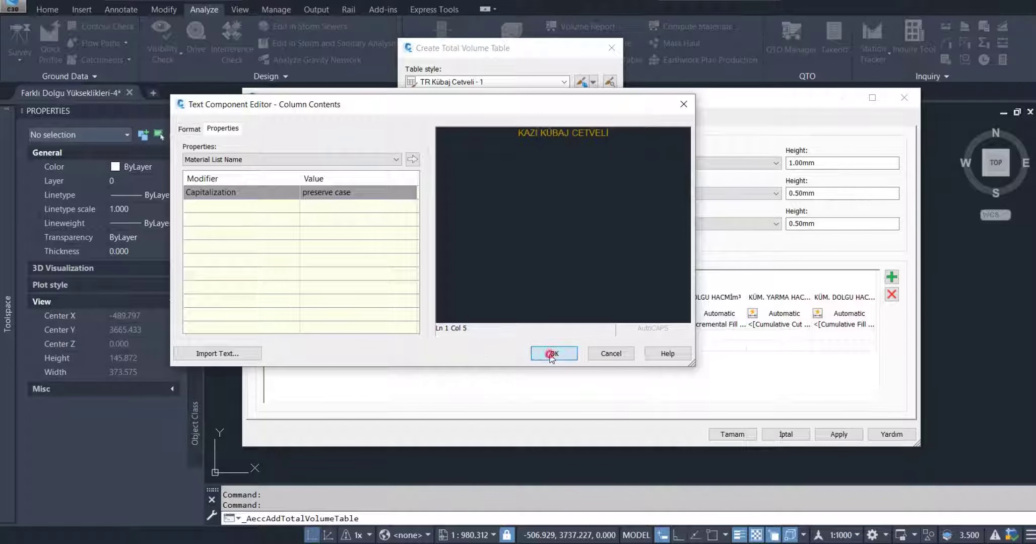
{"action": "left_click", "coordinate": [551, 355]}
{"action": "left_click", "coordinate": [731, 435]}
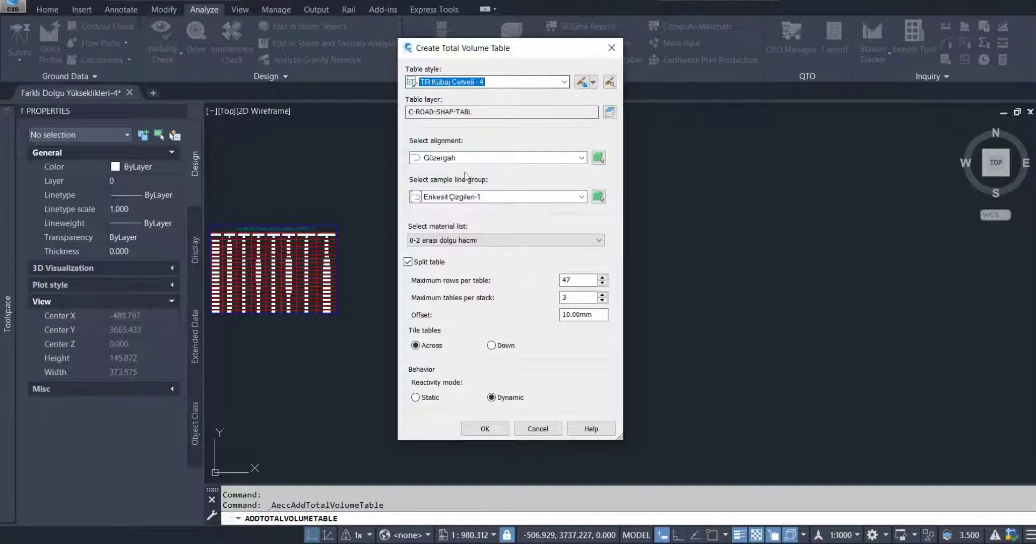
Step: Choose the Kazı material list and place the table right of the fill tables
{"action": "left_click", "coordinate": [454, 241]}
{"action": "left_click", "coordinate": [422, 278]}
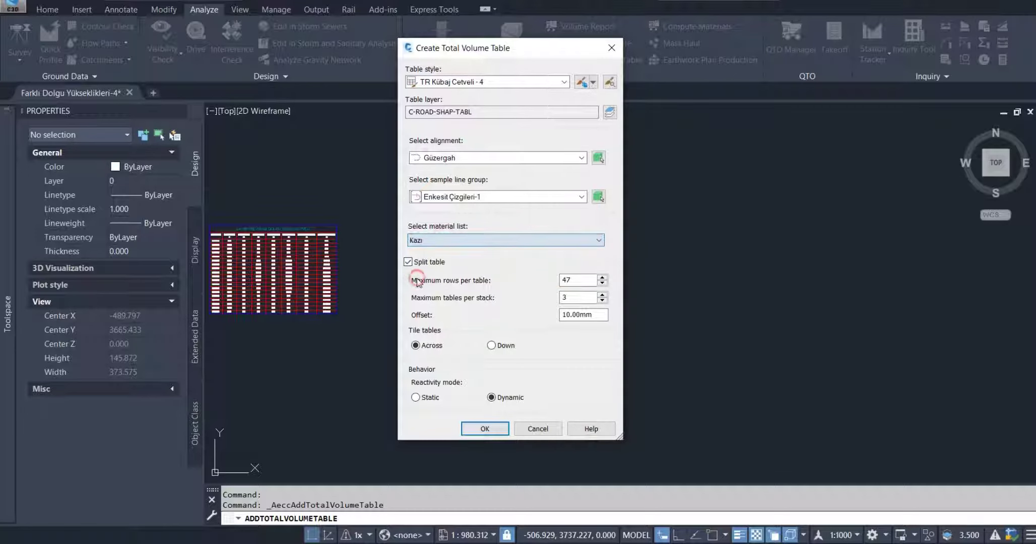
{"action": "left_click", "coordinate": [484, 429]}
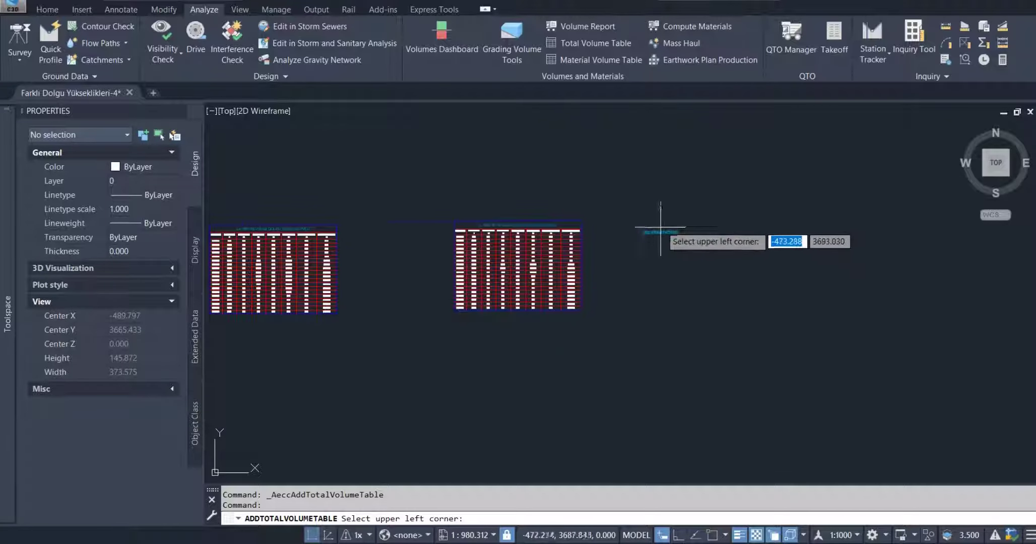
{"action": "scroll", "coordinate": [665, 236], "scroll_direction": "up", "scroll_amount": 3}
{"action": "left_click", "coordinate": [695, 213]}
{"action": "scroll", "coordinate": [630, 242], "scroll_direction": "up", "scroll_amount": 2}
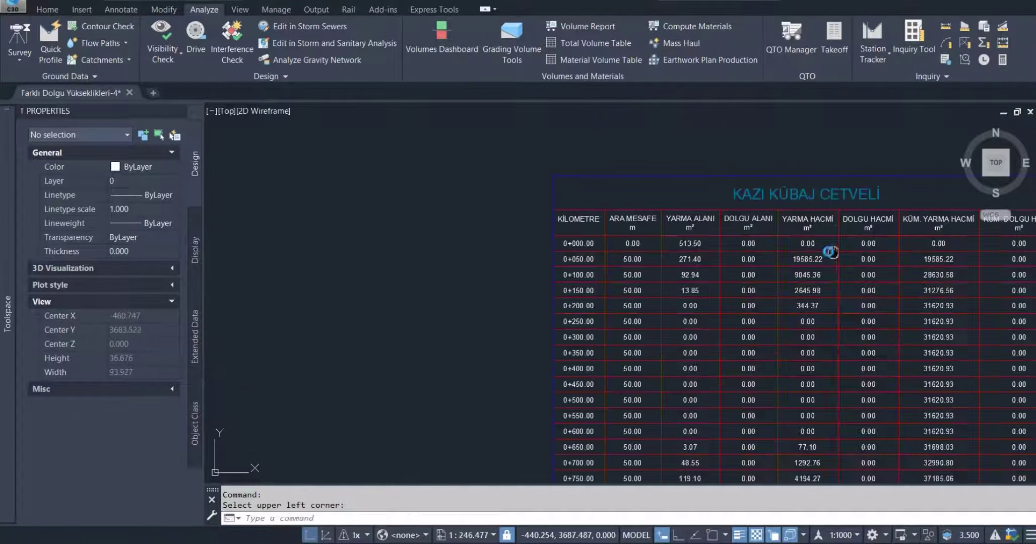
{"action": "scroll", "coordinate": [633, 252], "scroll_direction": "up", "scroll_amount": 1}
{"action": "scroll", "coordinate": [633, 253], "scroll_direction": "up", "scroll_amount": 1}
{"action": "scroll", "coordinate": [629, 254], "scroll_direction": "down", "scroll_amount": 5}
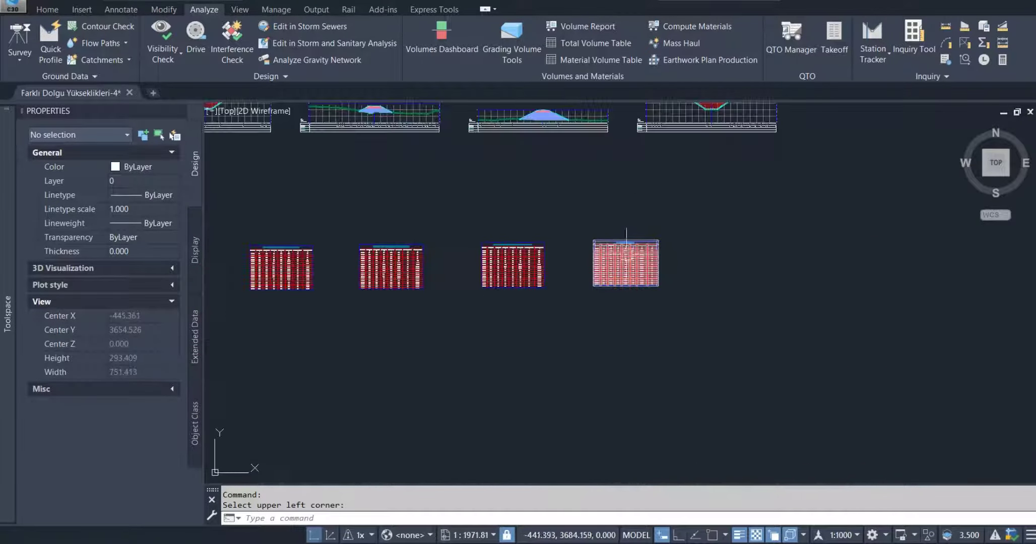
{"action": "scroll", "coordinate": [604, 242], "scroll_direction": "down", "scroll_amount": 3}
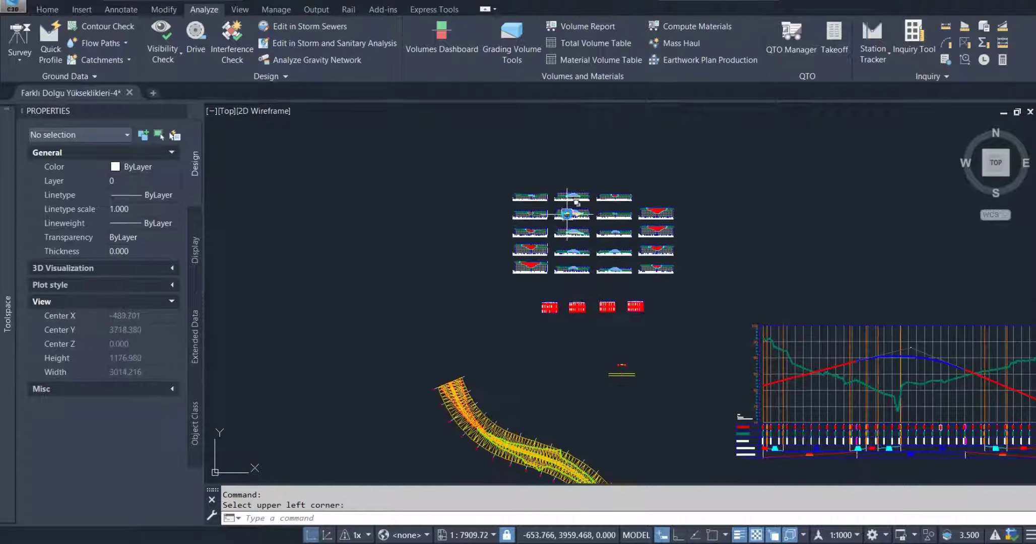
{"action": "scroll", "coordinate": [577, 212], "scroll_direction": "up", "scroll_amount": 5}
{"action": "scroll", "coordinate": [577, 212], "scroll_direction": "up", "scroll_amount": 4}
{"action": "scroll", "coordinate": [577, 211], "scroll_direction": "up", "scroll_amount": 3}
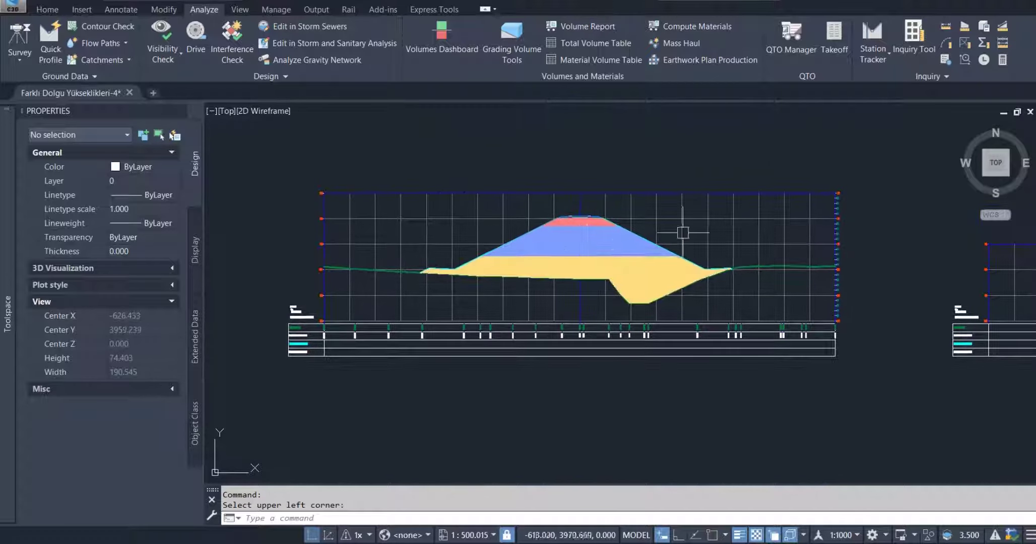
Step: In the section view group's volume table settings, choose material tables with Kesit Metraj Cetveli style
{"action": "left_click", "coordinate": [694, 220]}
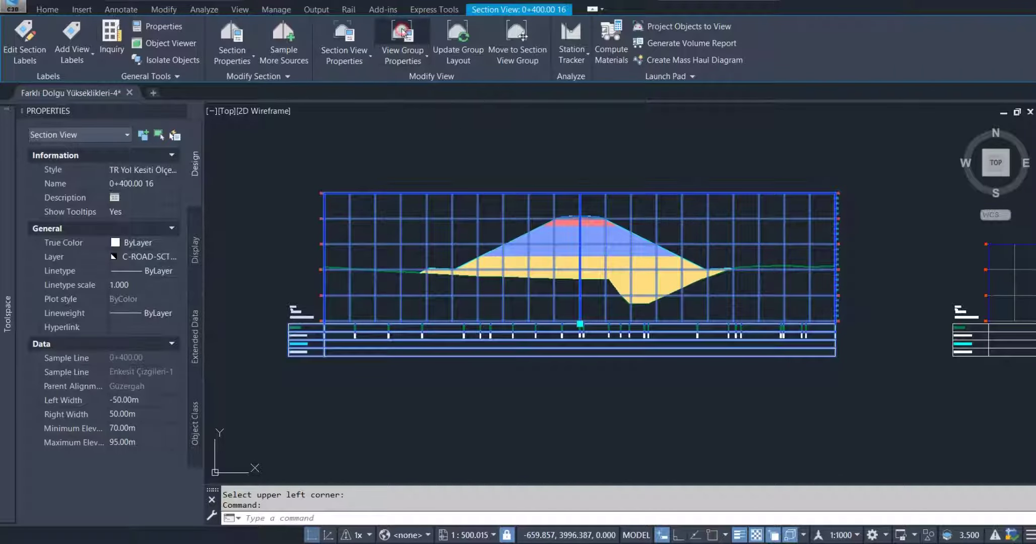
{"action": "left_click", "coordinate": [404, 31]}
{"action": "left_click", "coordinate": [127, 51]}
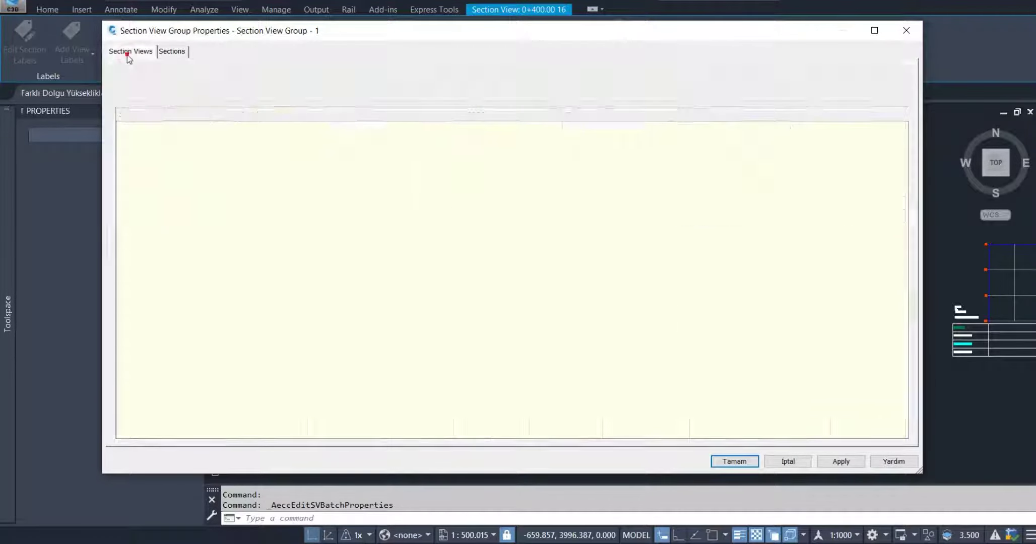
{"action": "left_click", "coordinate": [522, 129]}
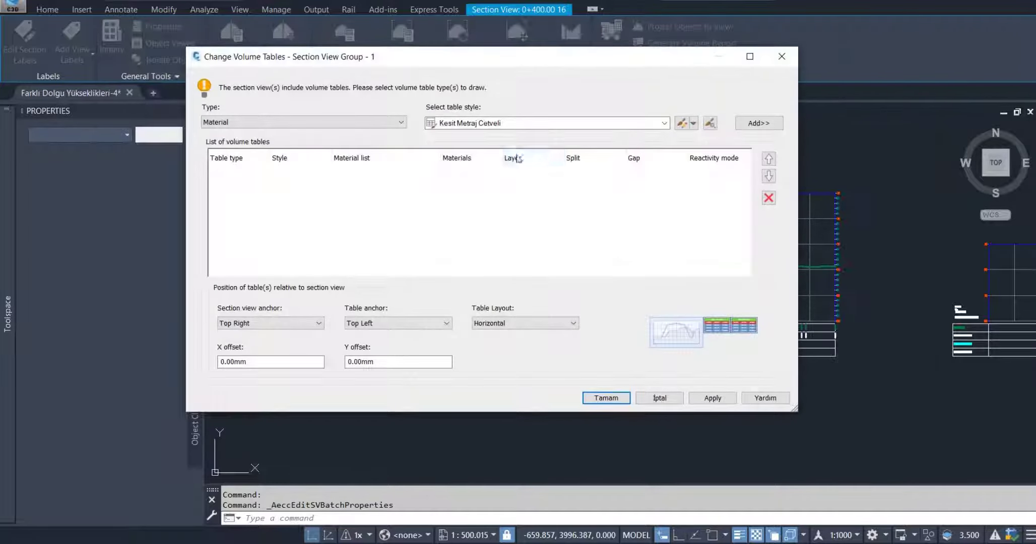
{"action": "left_click", "coordinate": [339, 122]}
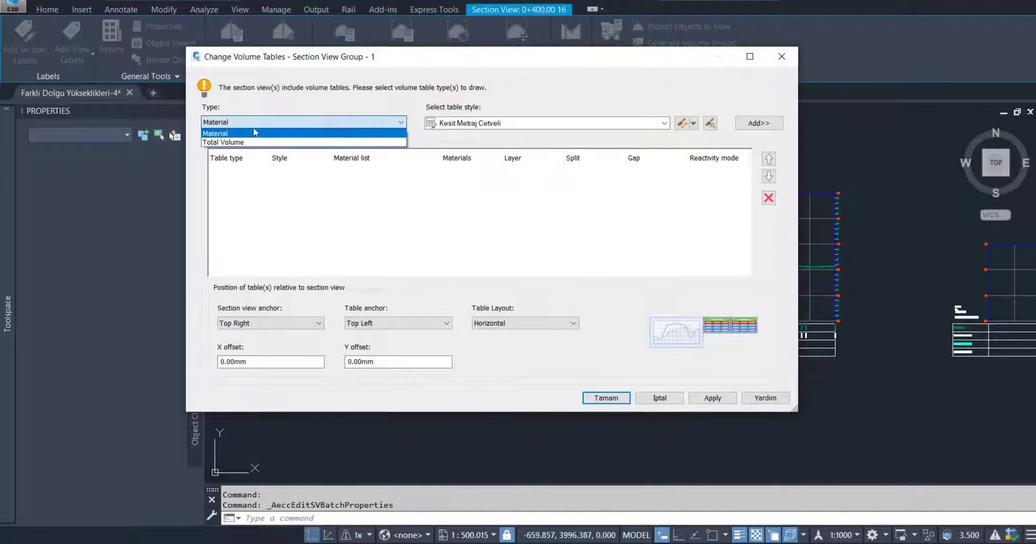
{"action": "left_click", "coordinate": [223, 134]}
{"action": "left_click", "coordinate": [465, 123]}
{"action": "left_click", "coordinate": [466, 137]}
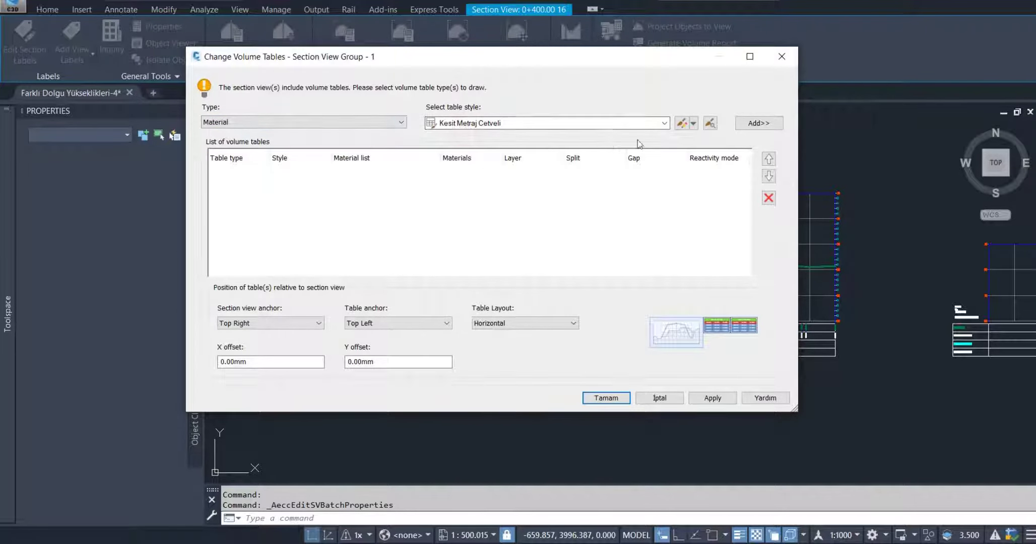
Step: Add four material volume tables to the section views
{"action": "left_click", "coordinate": [754, 124]}
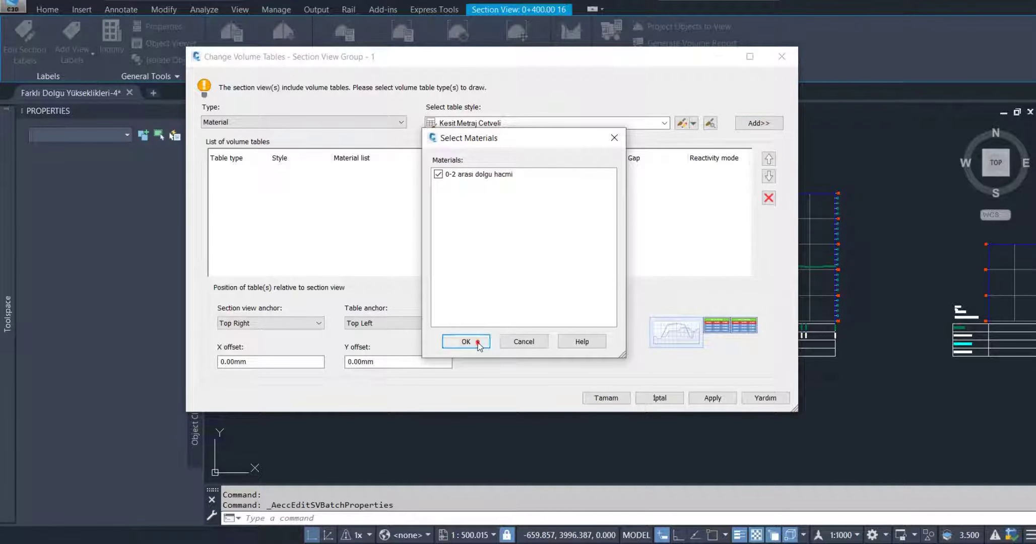
{"action": "left_click", "coordinate": [477, 343]}
{"action": "left_click", "coordinate": [759, 123]}
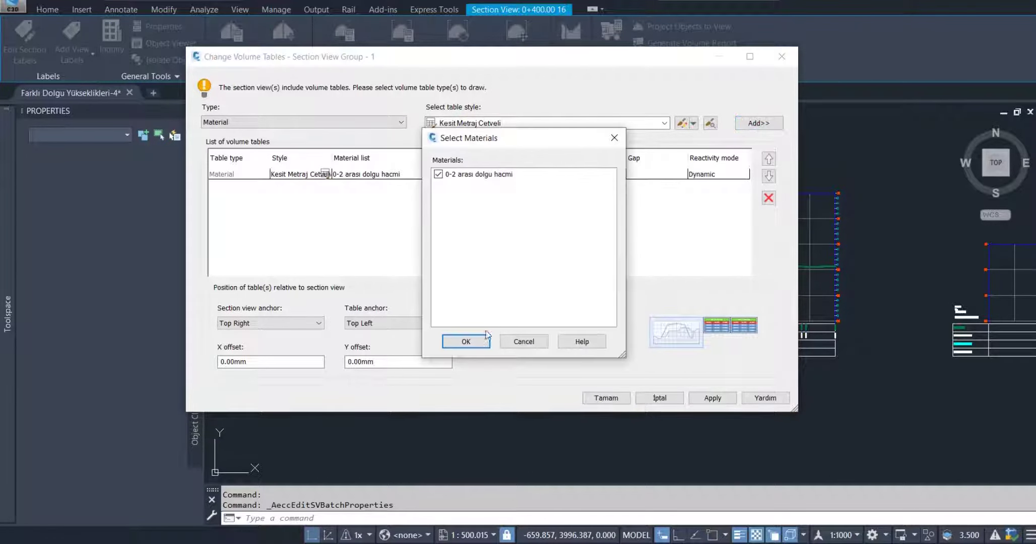
{"action": "left_click", "coordinate": [466, 341]}
{"action": "left_click", "coordinate": [759, 123]}
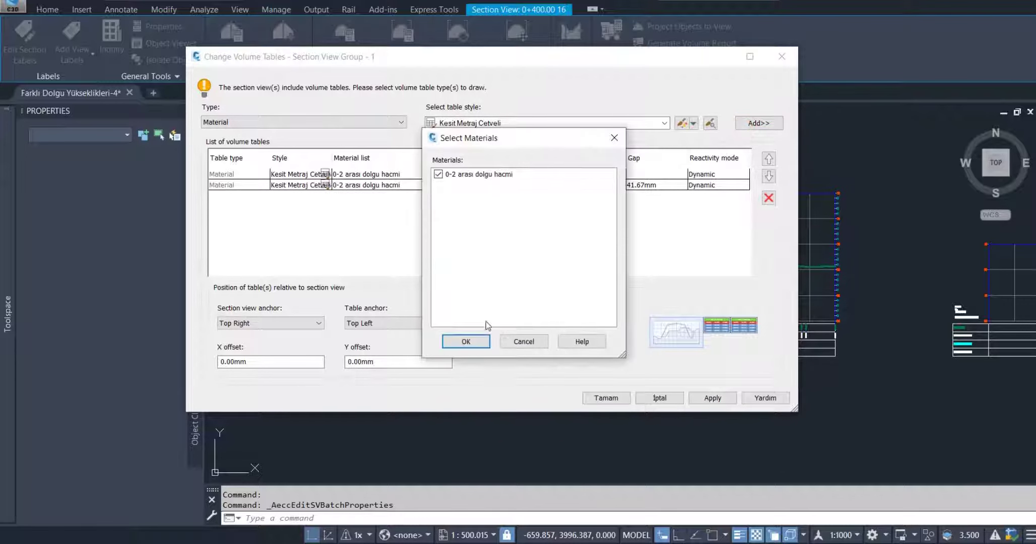
{"action": "left_click", "coordinate": [466, 341]}
{"action": "left_click", "coordinate": [759, 123]}
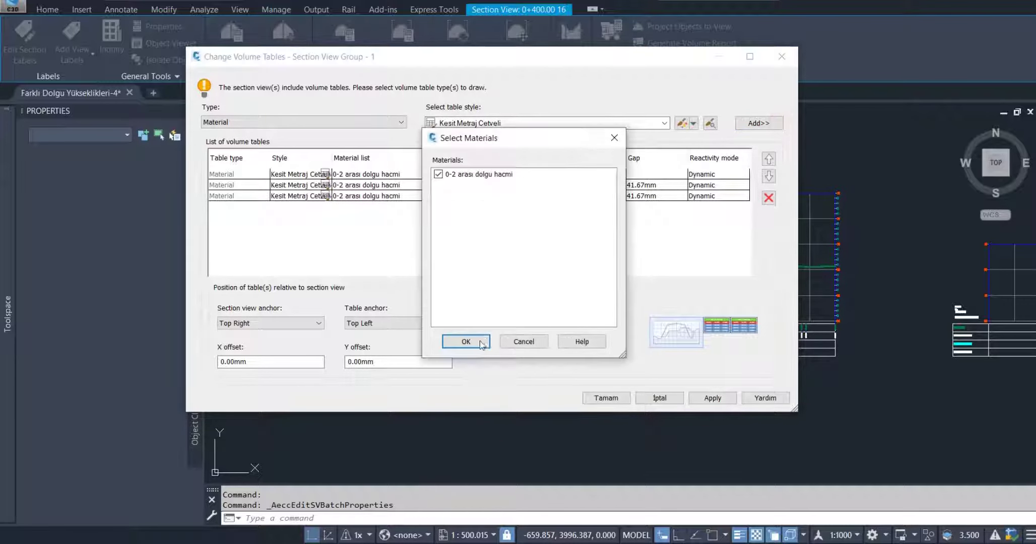
{"action": "left_click", "coordinate": [465, 342]}
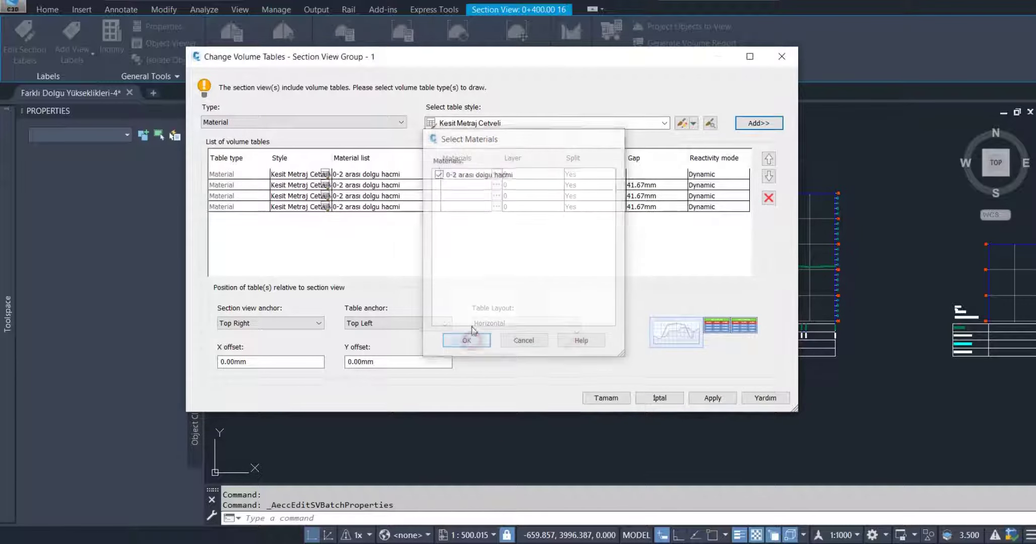
Step: Assign the 2-6 arası dolgu, 6. metre ve üzeri dolgu and Kazı lists to tables two to four
{"action": "left_click", "coordinate": [366, 185]}
{"action": "left_click", "coordinate": [357, 205]}
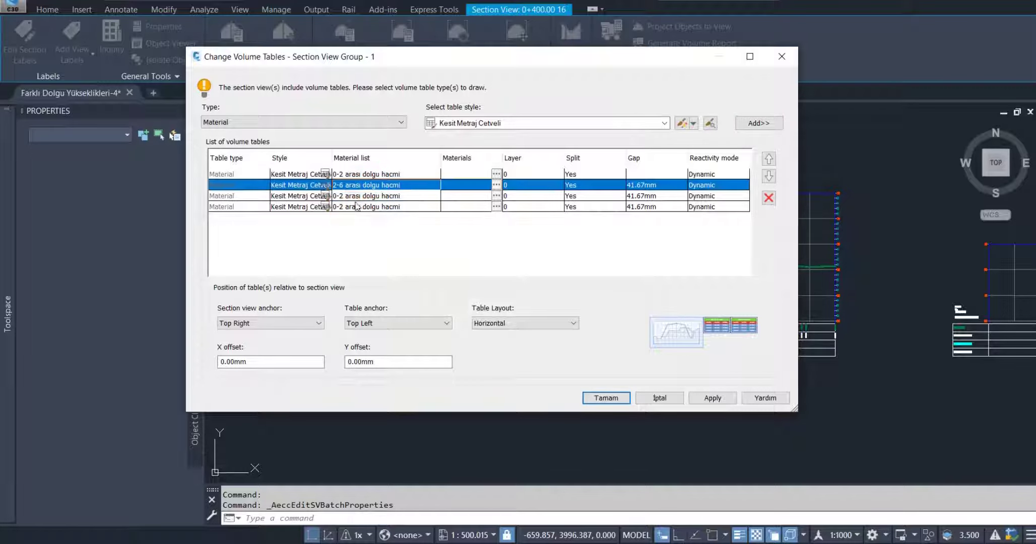
{"action": "left_click", "coordinate": [357, 196]}
{"action": "left_click", "coordinate": [350, 227]}
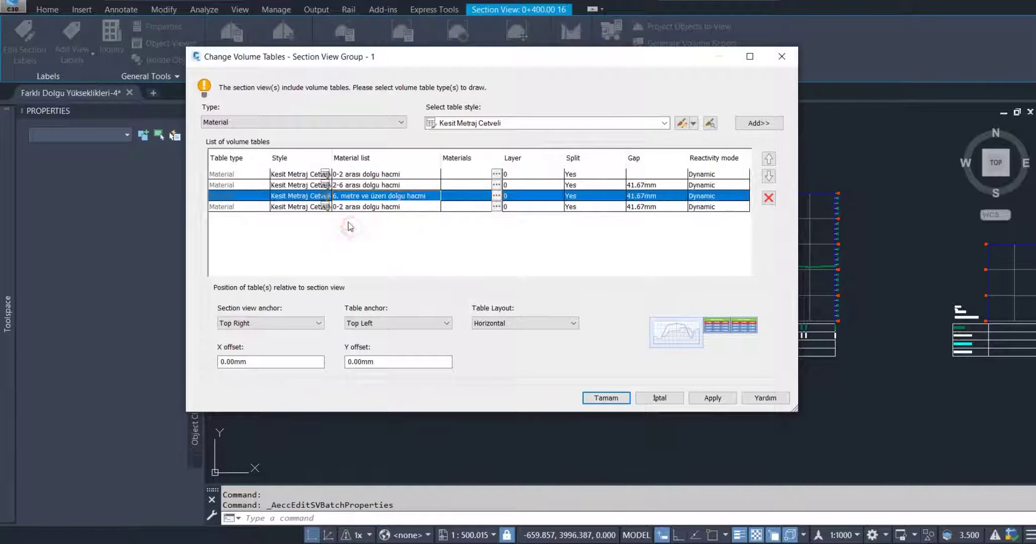
{"action": "left_click", "coordinate": [353, 206]}
{"action": "left_click", "coordinate": [341, 246]}
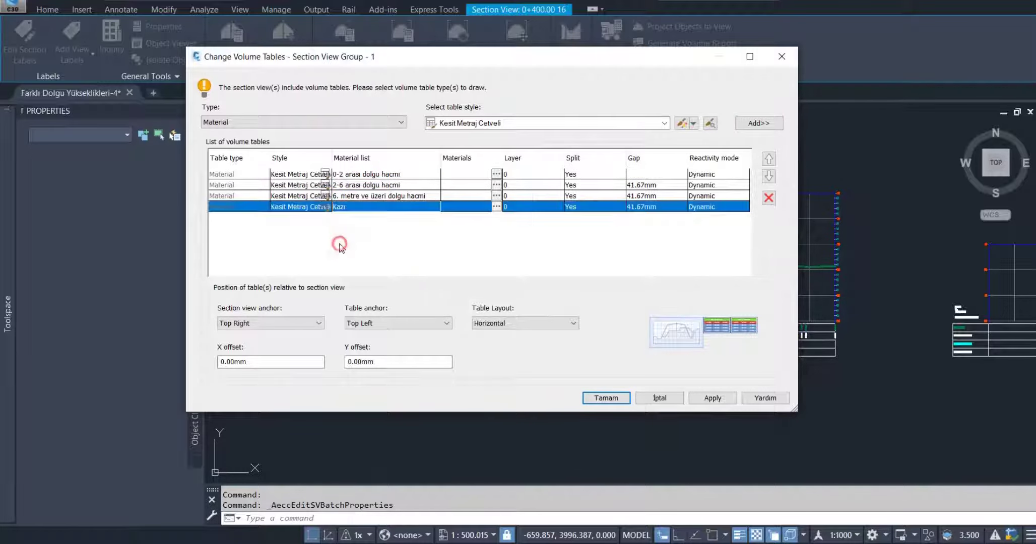
Step: Set a 3 mm gap between the volume tables and confirm the settings
{"action": "left_click", "coordinate": [648, 186]}
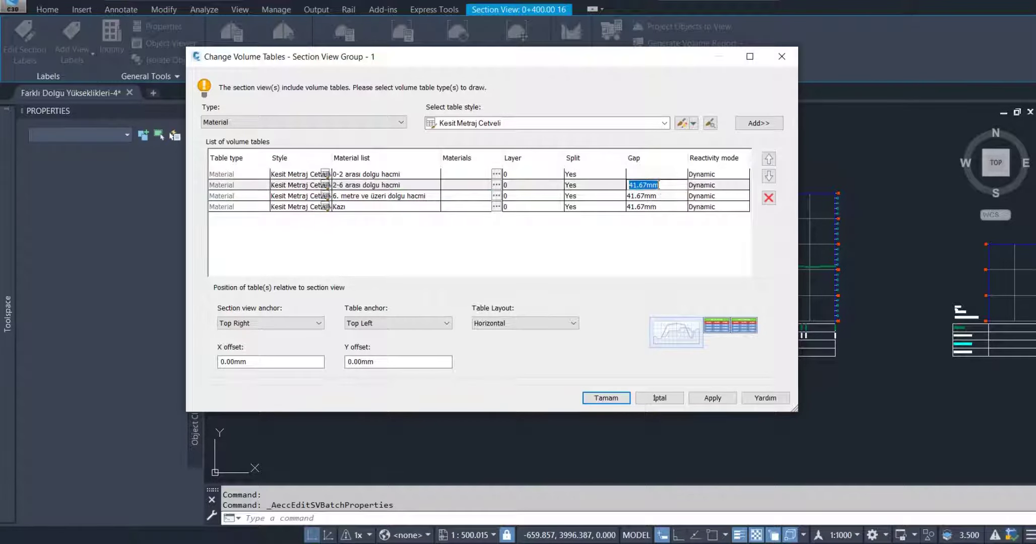
{"action": "type", "text": "3"}
{"action": "left_click", "coordinate": [646, 196]}
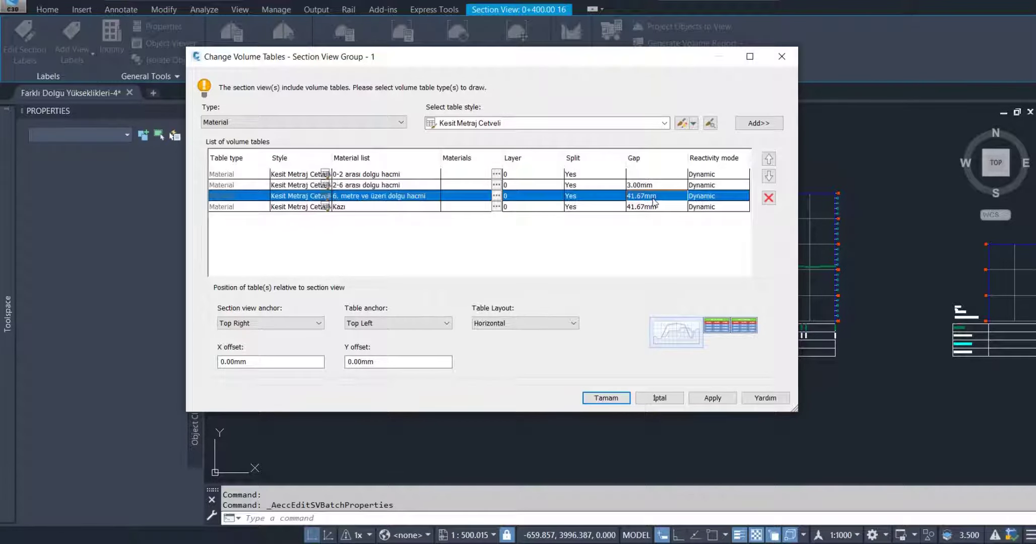
{"action": "type", "text": "3"}
{"action": "key", "text": "Return"}
{"action": "left_click", "coordinate": [652, 207]}
{"action": "type", "text": "3"}
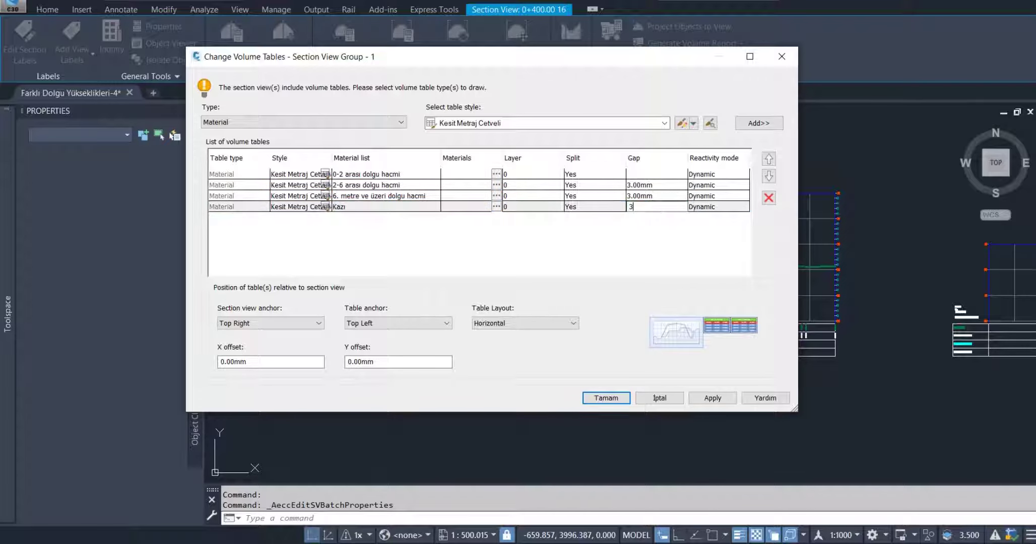
{"action": "key", "text": "Return"}
{"action": "left_click", "coordinate": [616, 398]}
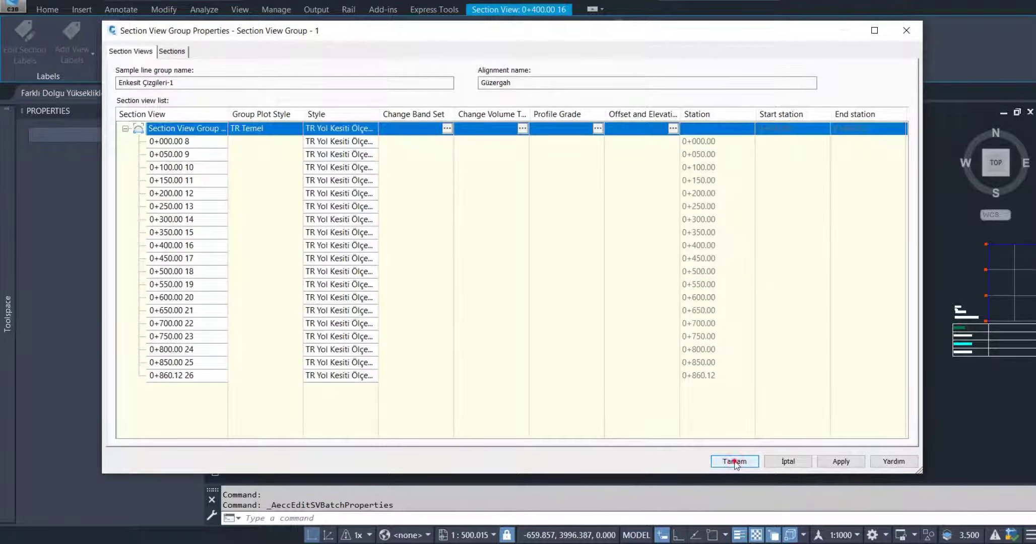
Step: Apply the group properties and update the section view group layout
{"action": "left_click", "coordinate": [735, 462]}
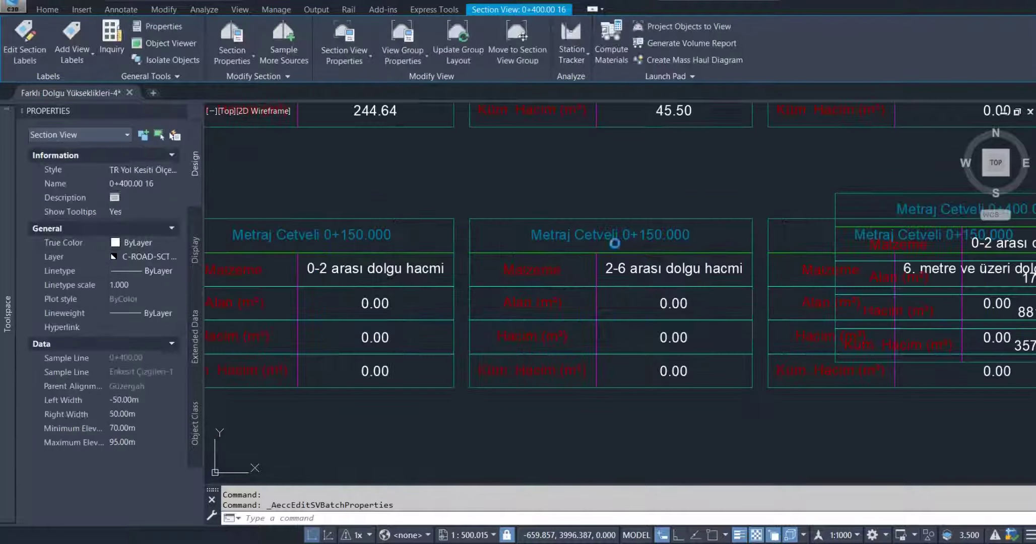
{"action": "scroll", "coordinate": [567, 224], "scroll_direction": "down", "scroll_amount": 5}
{"action": "key", "text": "Escape"}
{"action": "scroll", "coordinate": [567, 224], "scroll_direction": "down", "scroll_amount": 5}
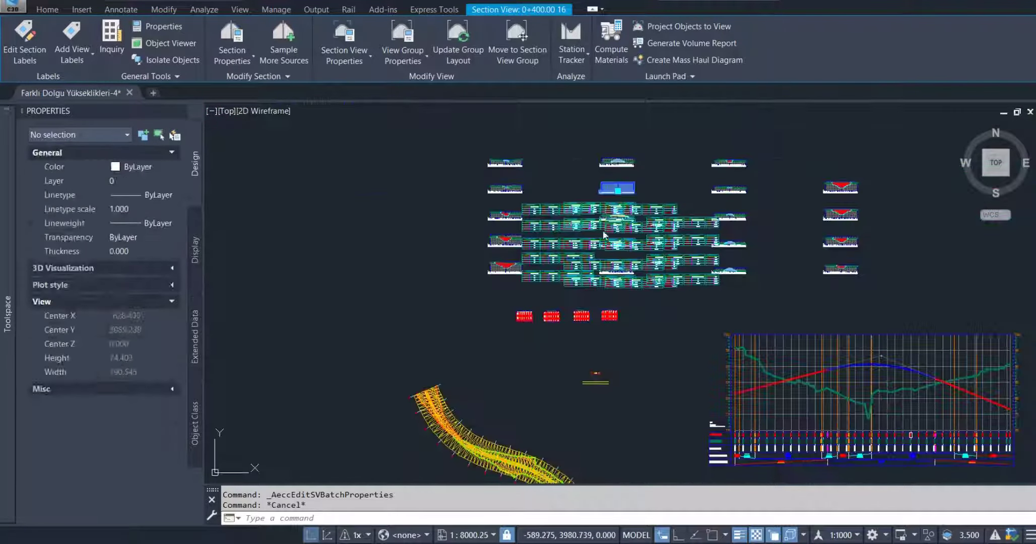
{"action": "scroll", "coordinate": [620, 202], "scroll_direction": "up", "scroll_amount": 3}
{"action": "left_click", "coordinate": [457, 246]}
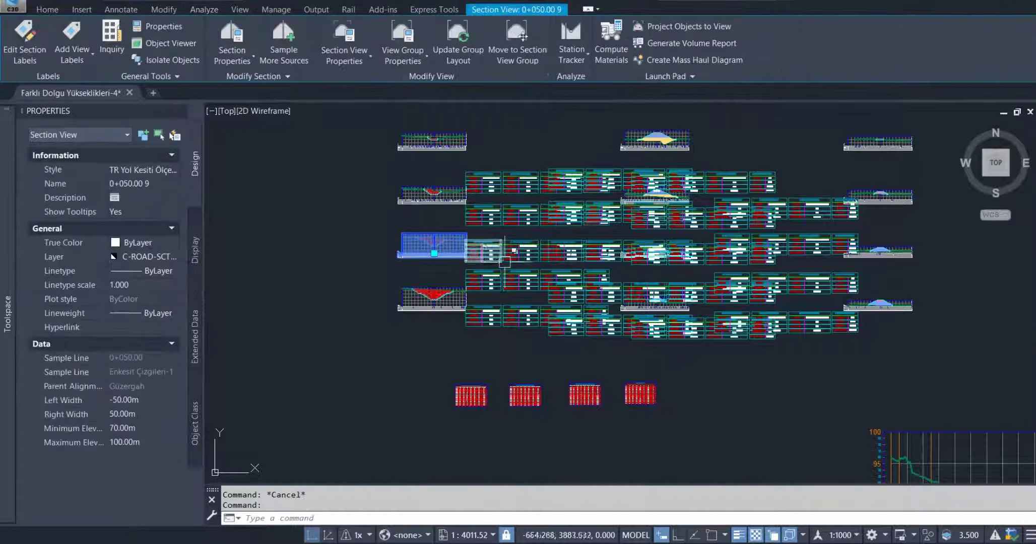
{"action": "scroll", "coordinate": [517, 255], "scroll_direction": "down", "scroll_amount": 3}
{"action": "left_click", "coordinate": [459, 40]}
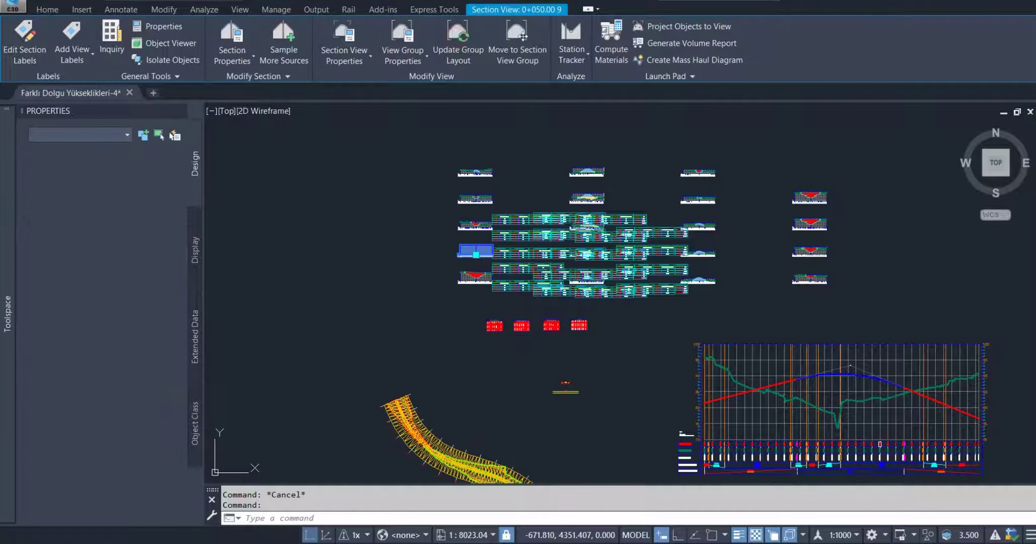
{"action": "mouse_move", "coordinate": [541, 214]}
{"action": "middle_mouse_down"}
{"action": "mouse_move", "coordinate": [517, 231]}
{"action": "mouse_move", "coordinate": [641, 243]}
{"action": "mouse_move", "coordinate": [555, 242]}
{"action": "mouse_move", "coordinate": [670, 232]}
{"action": "middle_mouse_up"}
{"action": "key", "text": "Escape"}
Step: Zoom and pan along a section view to inspect its three fill and Kazı volume tables
{"action": "scroll", "coordinate": [517, 231], "scroll_direction": "up", "scroll_amount": 6}
{"action": "scroll", "coordinate": [530, 240], "scroll_direction": "up", "scroll_amount": 6}
{"action": "scroll", "coordinate": [527, 238], "scroll_direction": "up", "scroll_amount": 2}
{"action": "scroll", "coordinate": [504, 202], "scroll_direction": "up", "scroll_amount": 3}
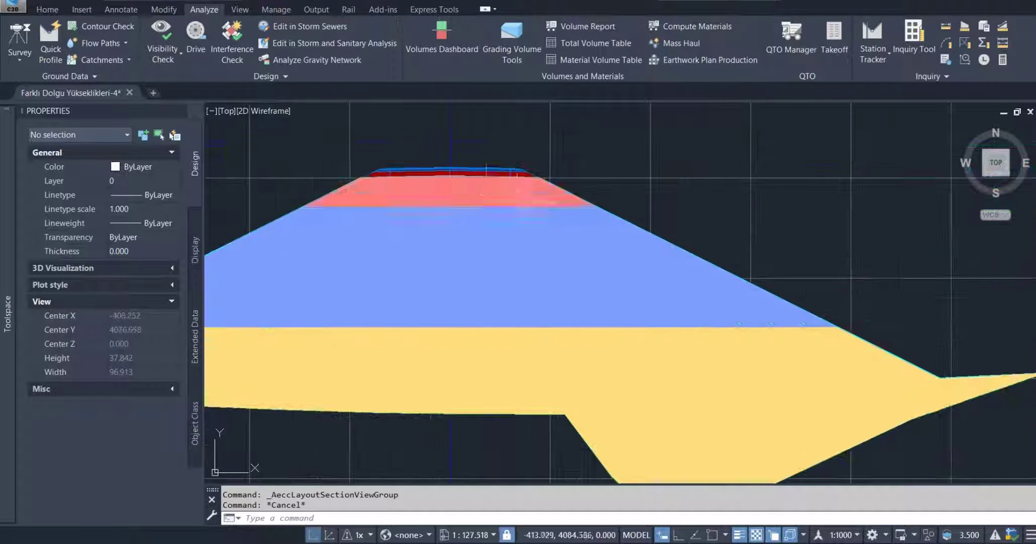
{"action": "scroll", "coordinate": [492, 189], "scroll_direction": "up", "scroll_amount": 3}
{"action": "scroll", "coordinate": [504, 189], "scroll_direction": "down", "scroll_amount": 1}
{"action": "scroll", "coordinate": [569, 194], "scroll_direction": "down", "scroll_amount": 4}
{"action": "scroll", "coordinate": [656, 212], "scroll_direction": "down", "scroll_amount": 3}
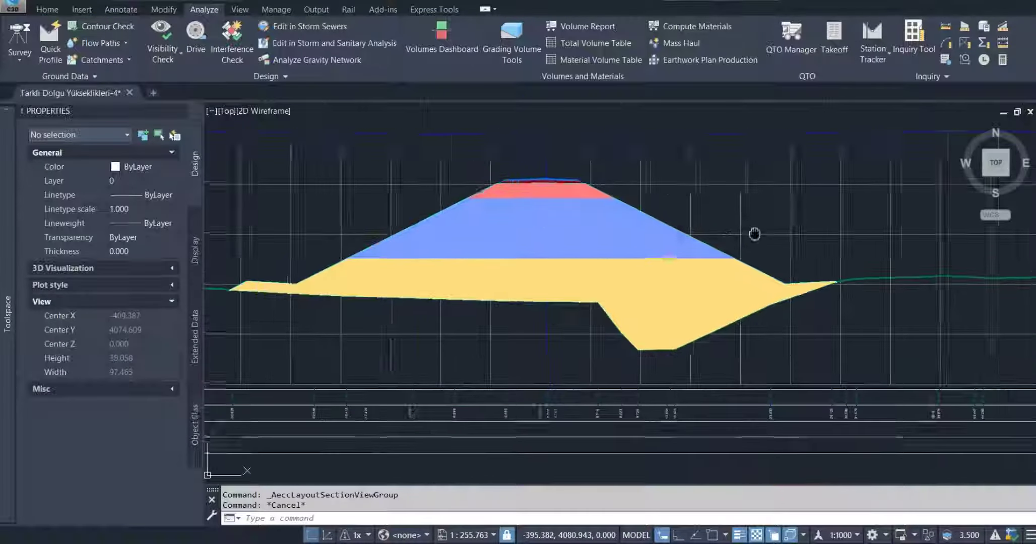
{"action": "scroll", "coordinate": [565, 228], "scroll_direction": "down", "scroll_amount": 1}
{"action": "middle_click_drag", "start_coordinate": [564, 228], "coordinate": [353, 230]}
{"action": "mouse_move", "coordinate": [625, 302]}
{"action": "middle_mouse_down"}
{"action": "mouse_move", "coordinate": [462, 313]}
{"action": "mouse_move", "coordinate": [537, 303]}
{"action": "middle_mouse_up"}
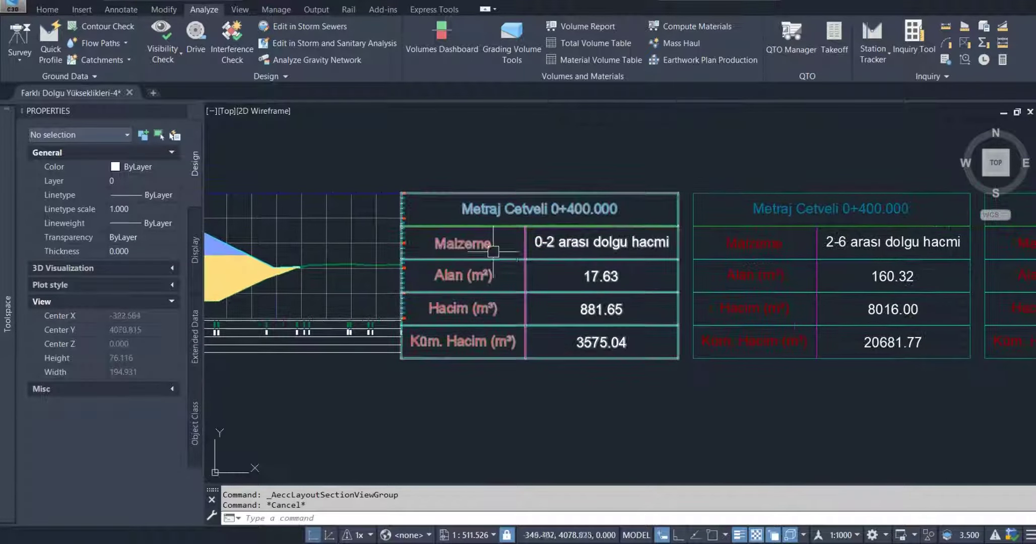
{"action": "middle_click_drag", "start_coordinate": [682, 275], "coordinate": [520, 277]}
{"action": "middle_click_drag", "start_coordinate": [620, 276], "coordinate": [582, 275]}
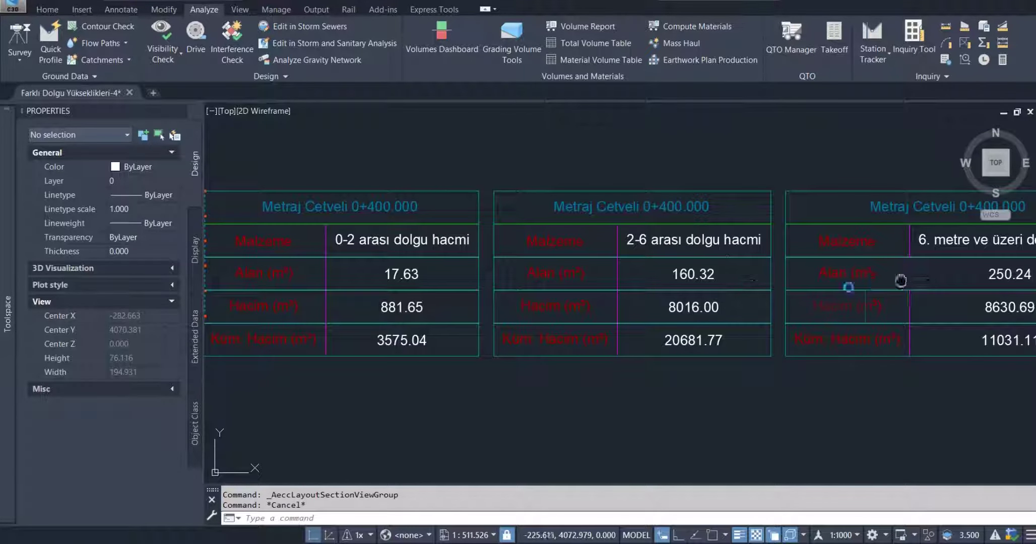
{"action": "middle_click_drag", "start_coordinate": [901, 281], "coordinate": [553, 282]}
{"action": "mouse_move", "coordinate": [810, 289]}
{"action": "middle_mouse_down"}
{"action": "mouse_move", "coordinate": [625, 278]}
{"action": "mouse_move", "coordinate": [534, 175]}
{"action": "middle_mouse_up"}
{"action": "scroll", "coordinate": [597, 271], "scroll_direction": "down", "scroll_amount": 5}
{"action": "scroll", "coordinate": [597, 271], "scroll_direction": "down", "scroll_amount": 5}
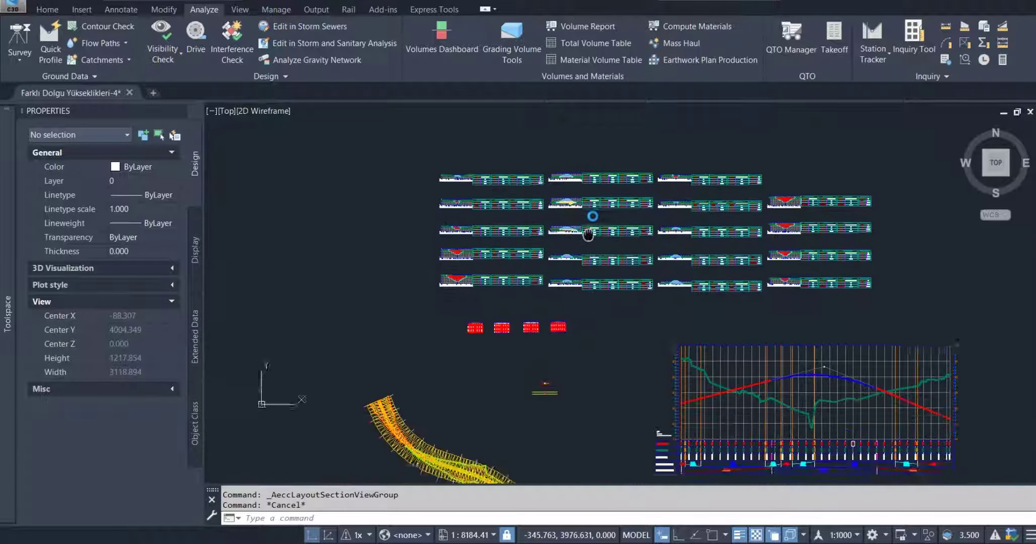